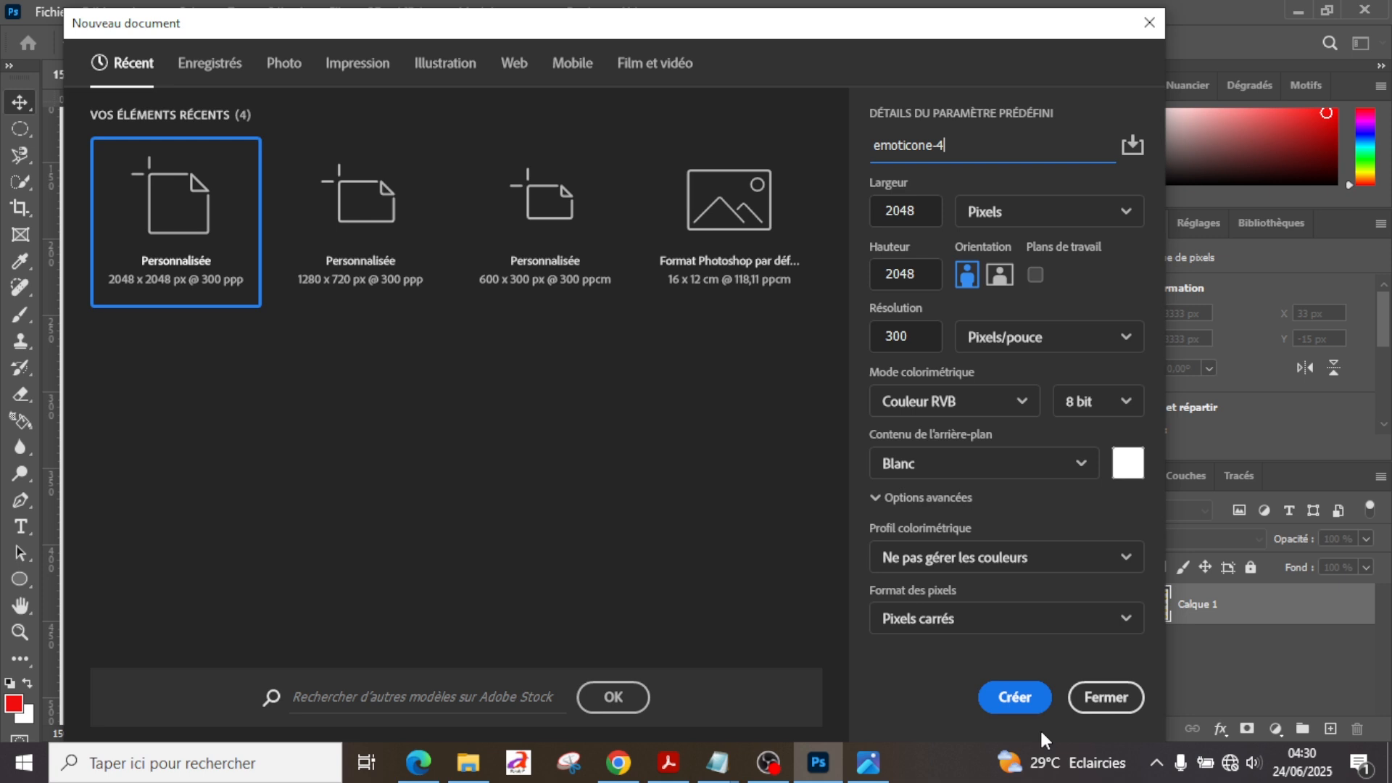
# Step: Create the 2048 × 2048 px document emoticone-4 at 300 ppi with a white background and add seven empty layers
pyautogui.click(1014, 697)
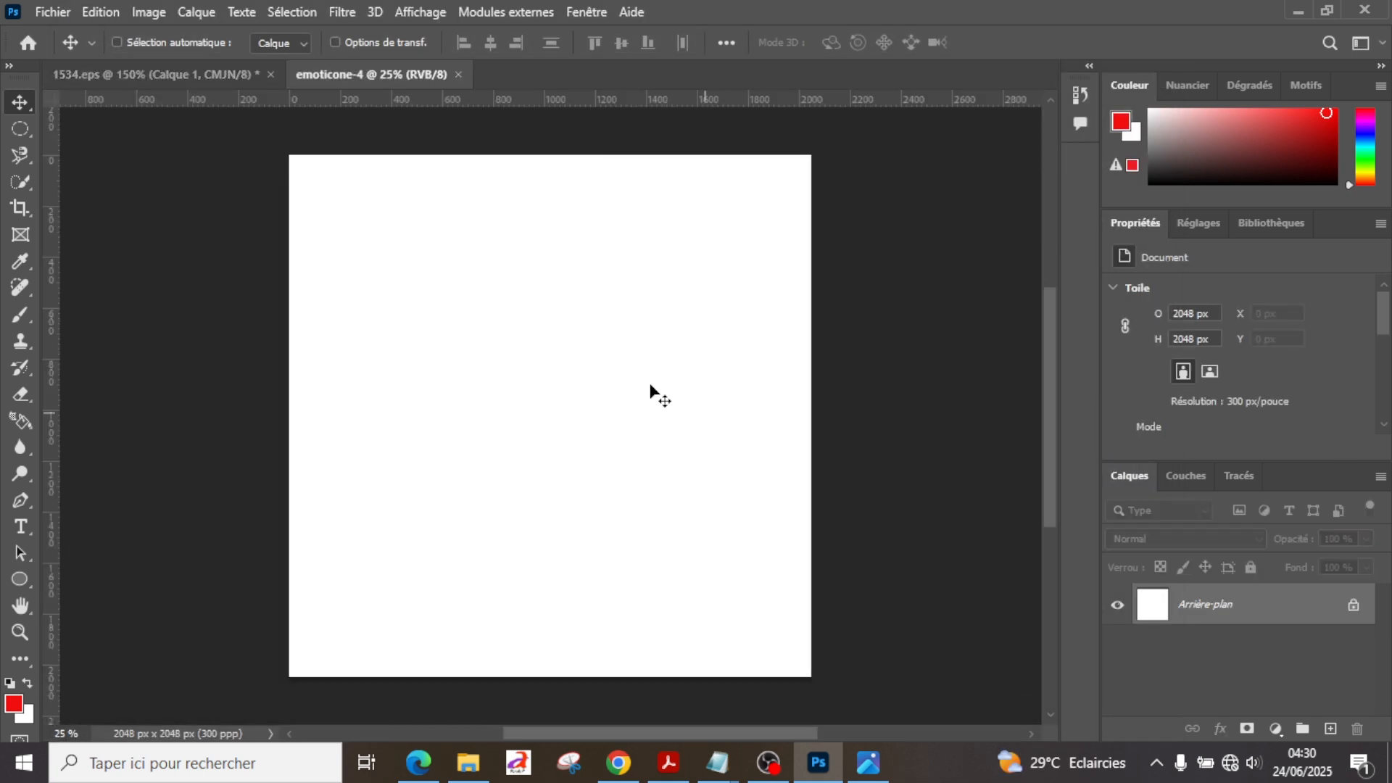
pyautogui.click(210, 74)
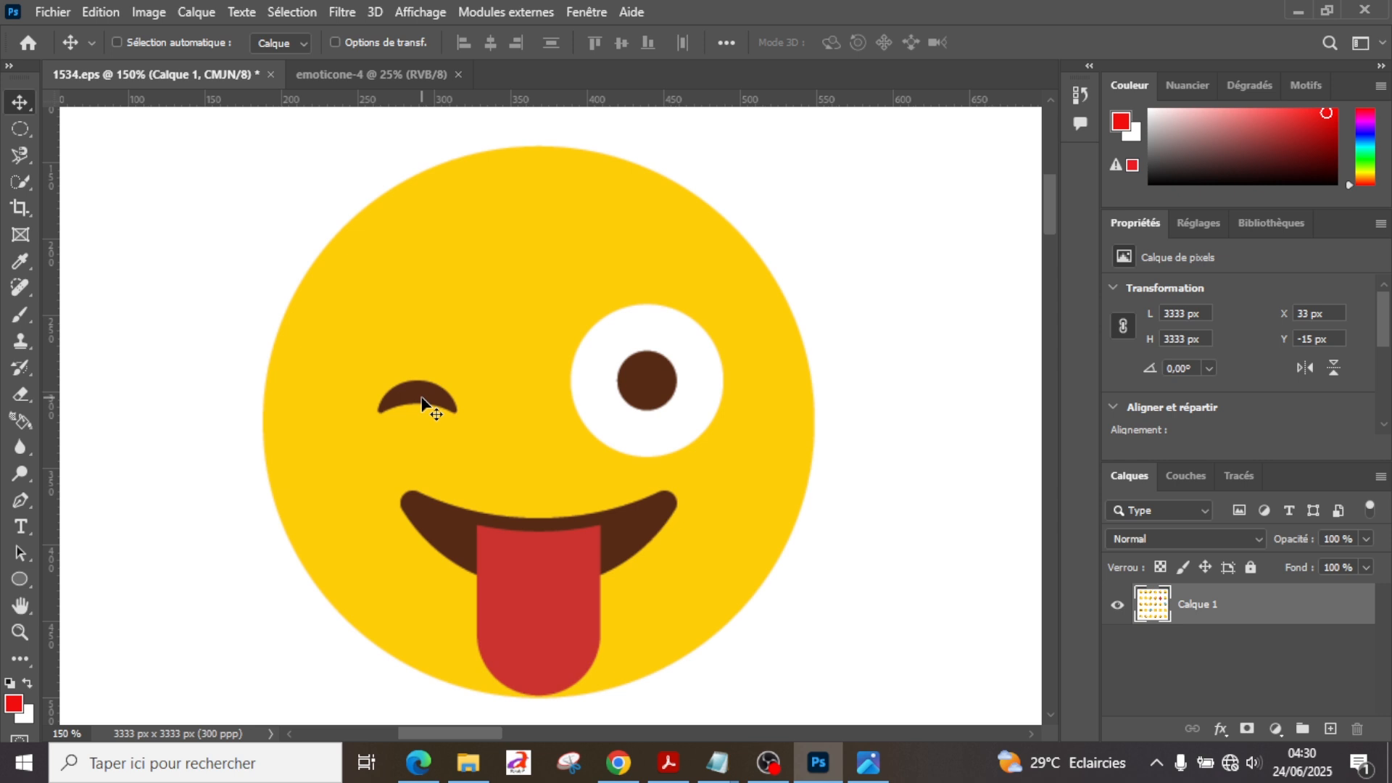
pyautogui.hotkey('ctrl', 'Tab')
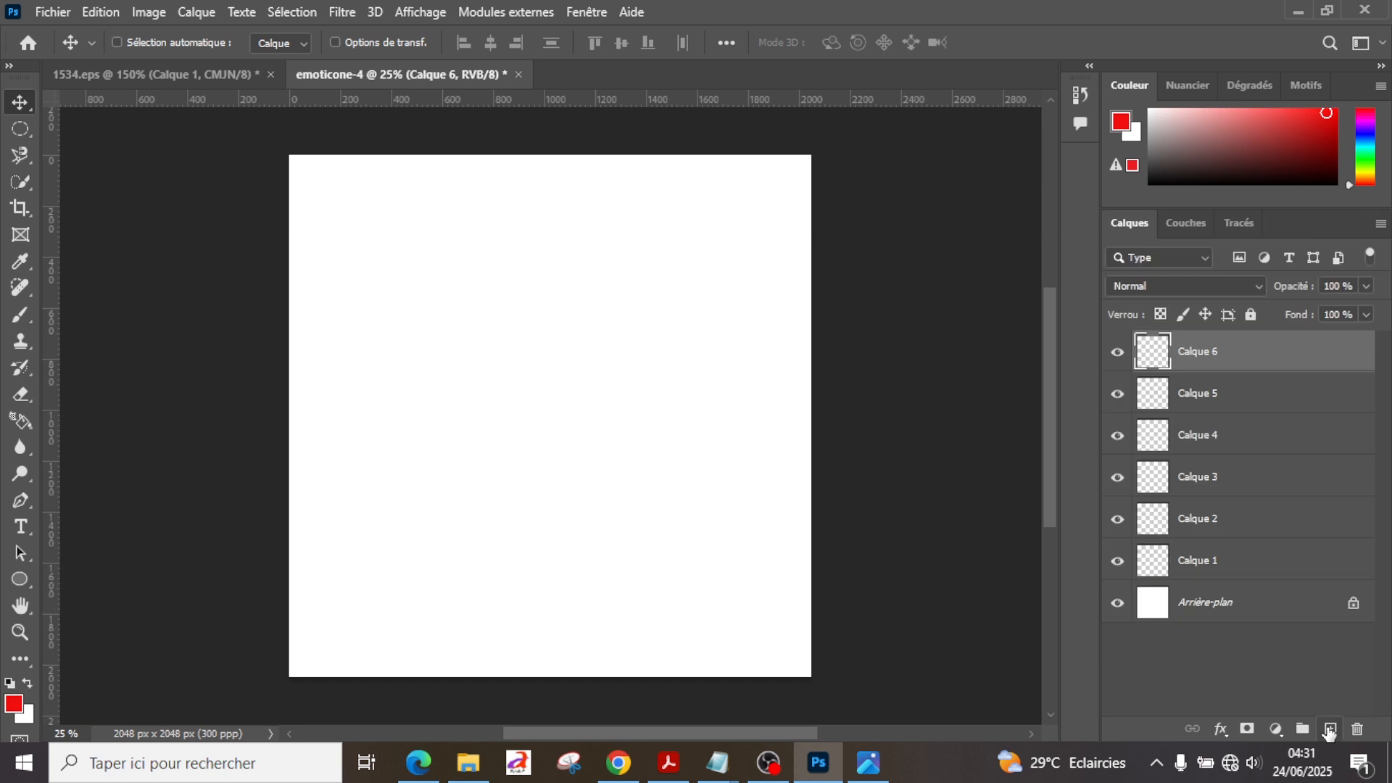
pyautogui.click(1328, 729)
# Step: Select the lowest empty layer, Calque 1, and set the Ellipse tool's fill to yellow ffeb07
pyautogui.click(1198, 601)
pyautogui.rightClick(22, 577)
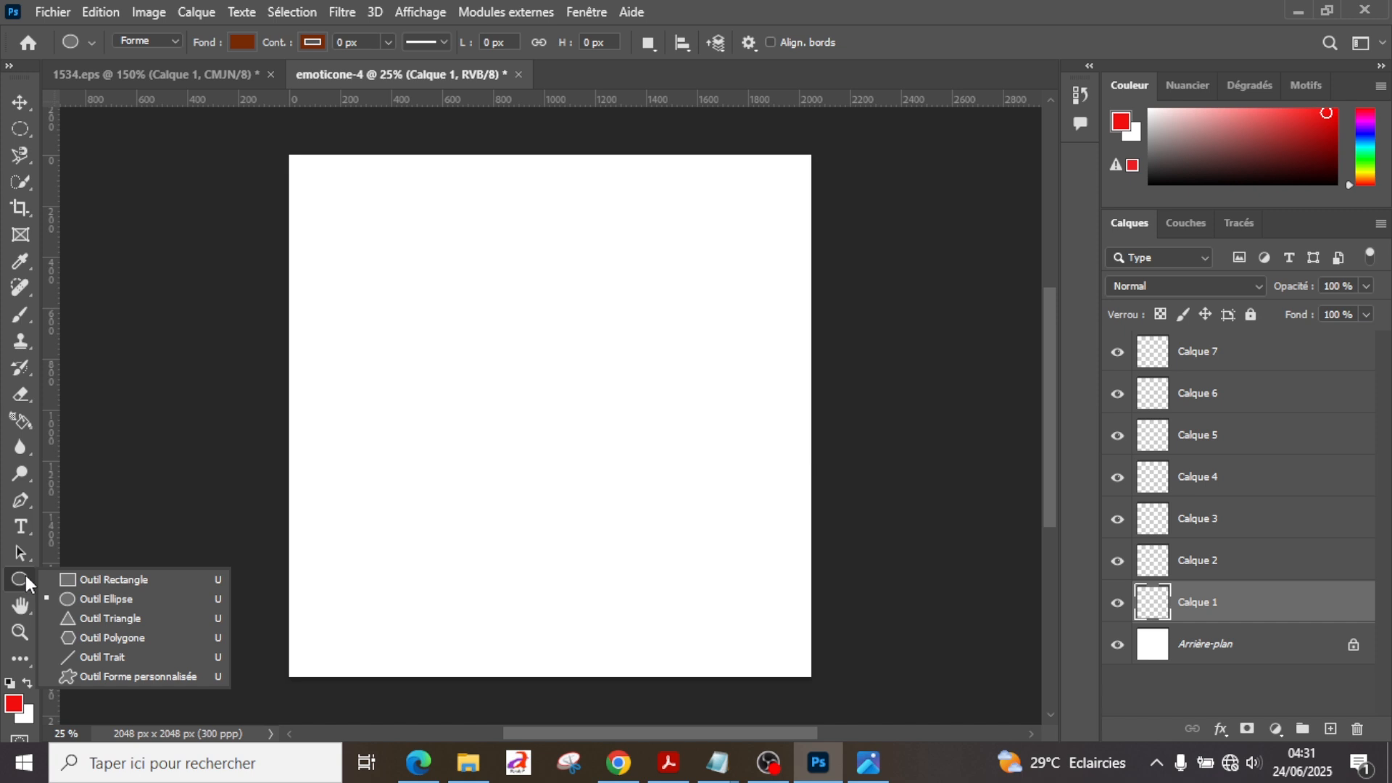
pyautogui.click(241, 42)
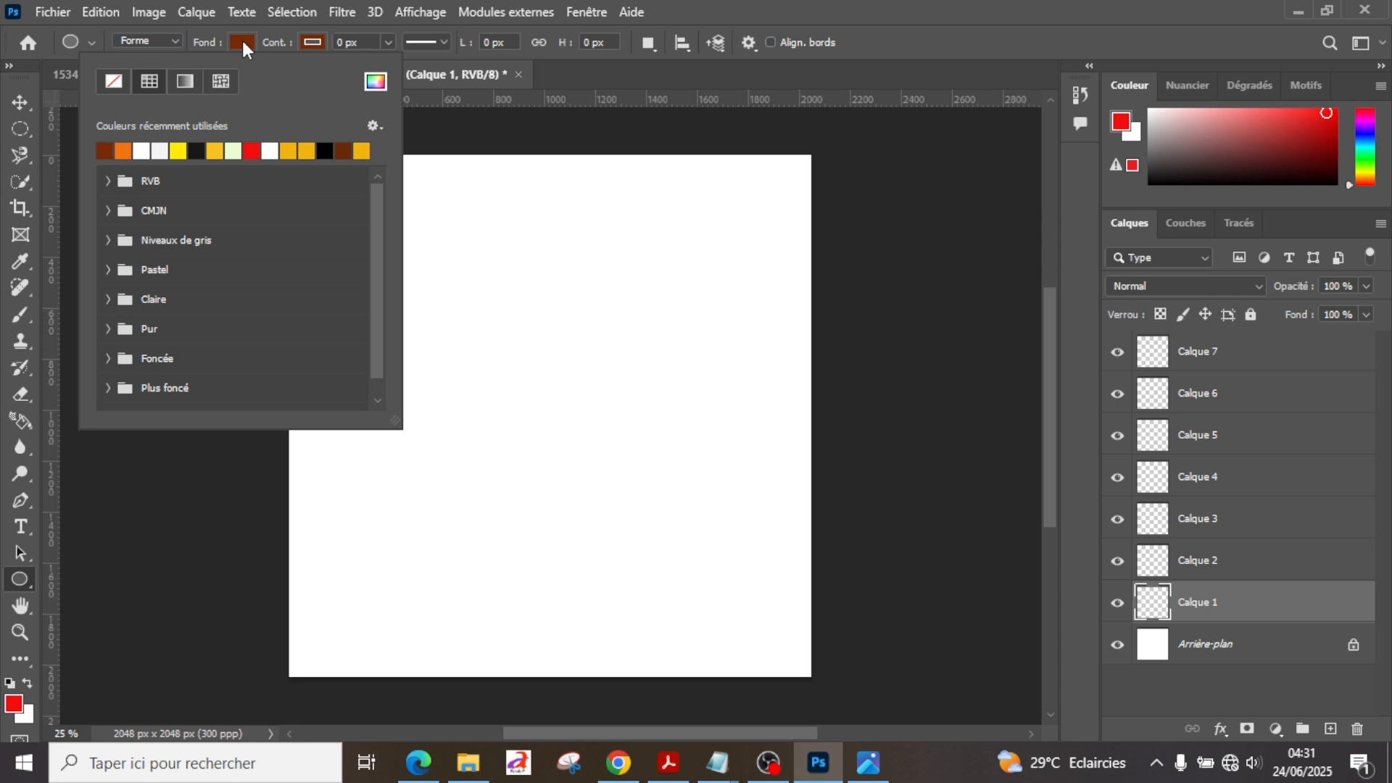
pyautogui.click(178, 151)
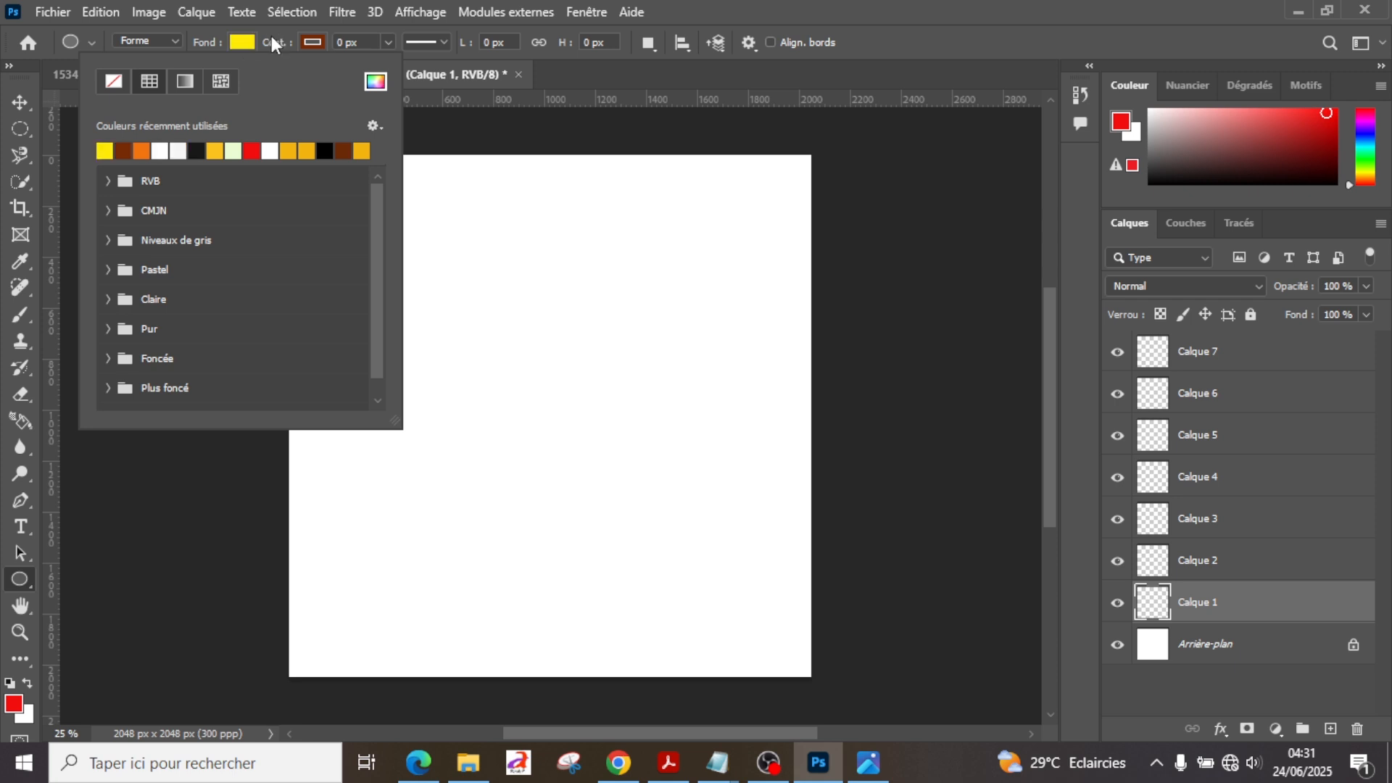
pyautogui.click(375, 81)
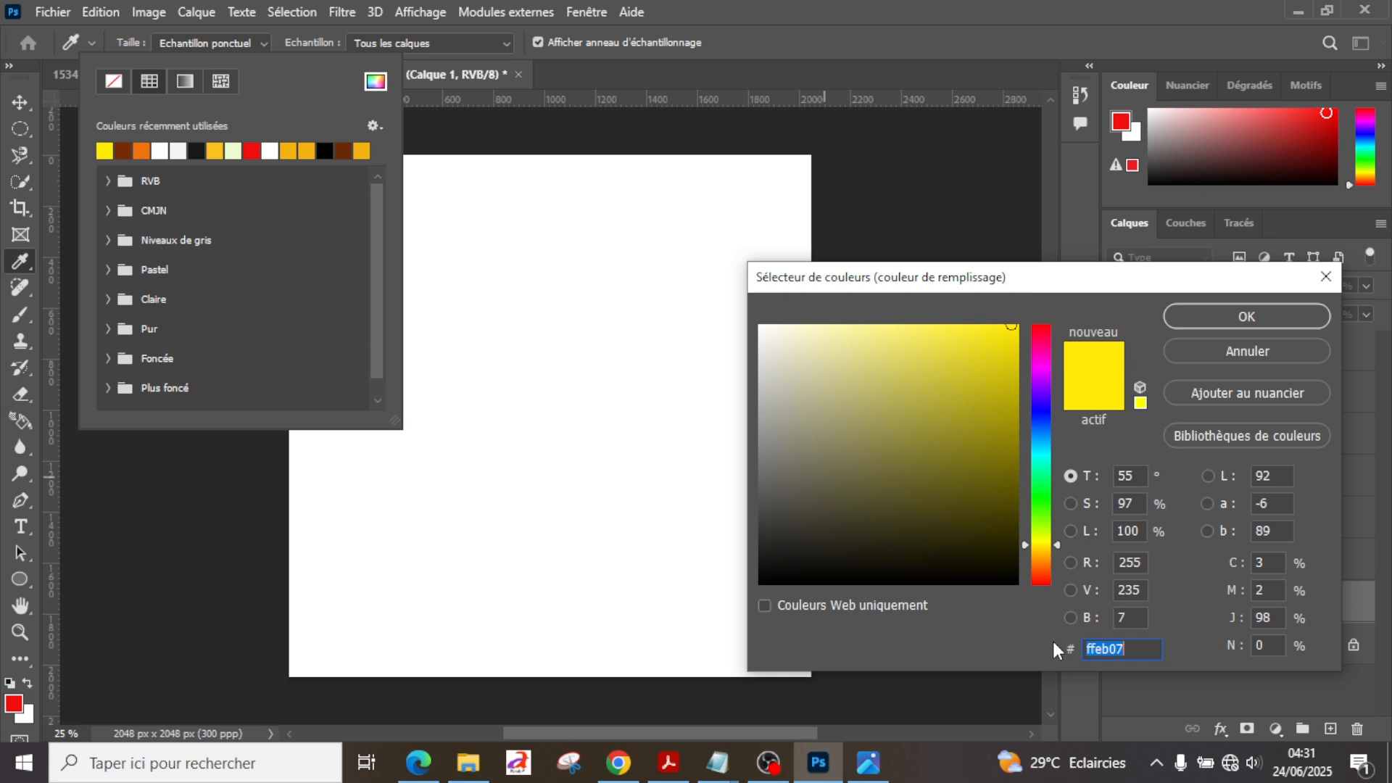
pyautogui.press('Return')
# Step: Create a yellow circle 1800 px wide and 1800 px high
pyautogui.click(524, 453)
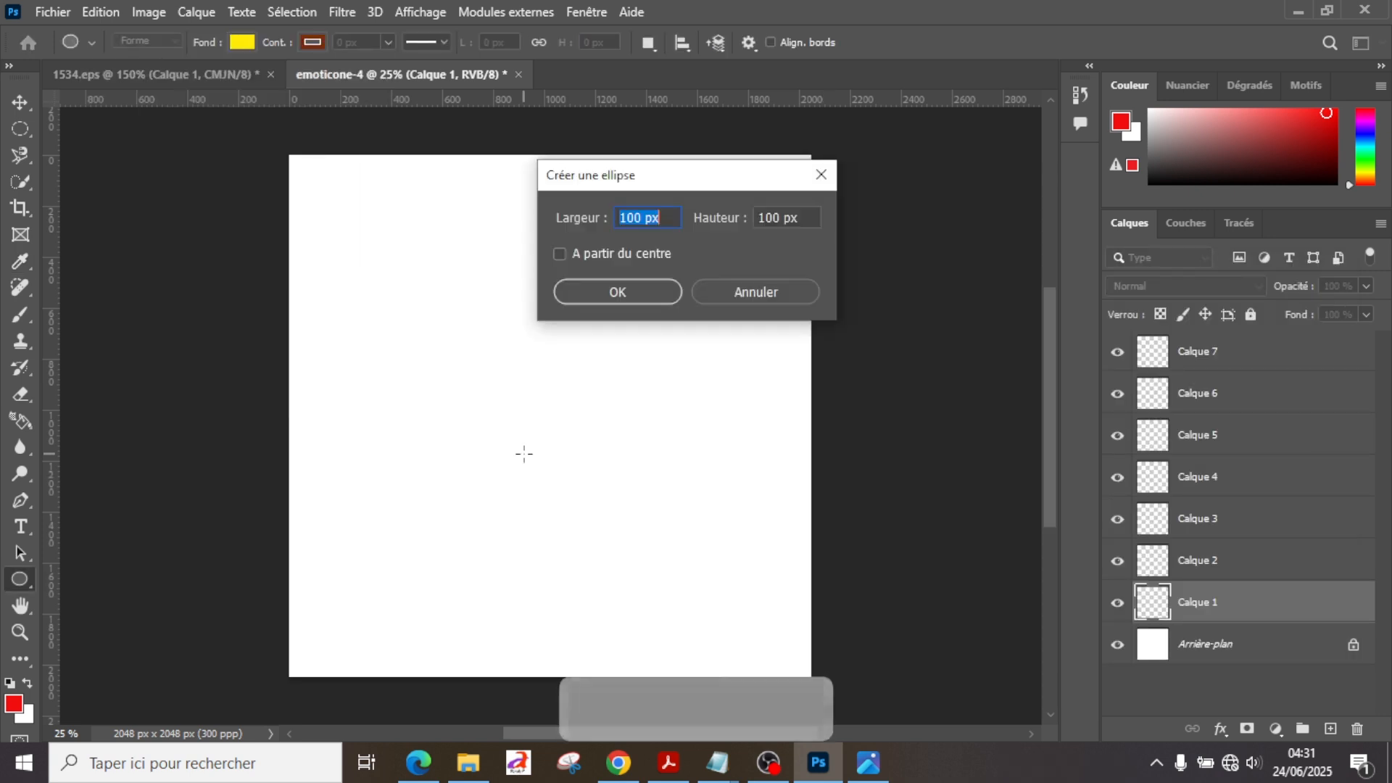
pyautogui.write('1800')
pyautogui.press('Tab')
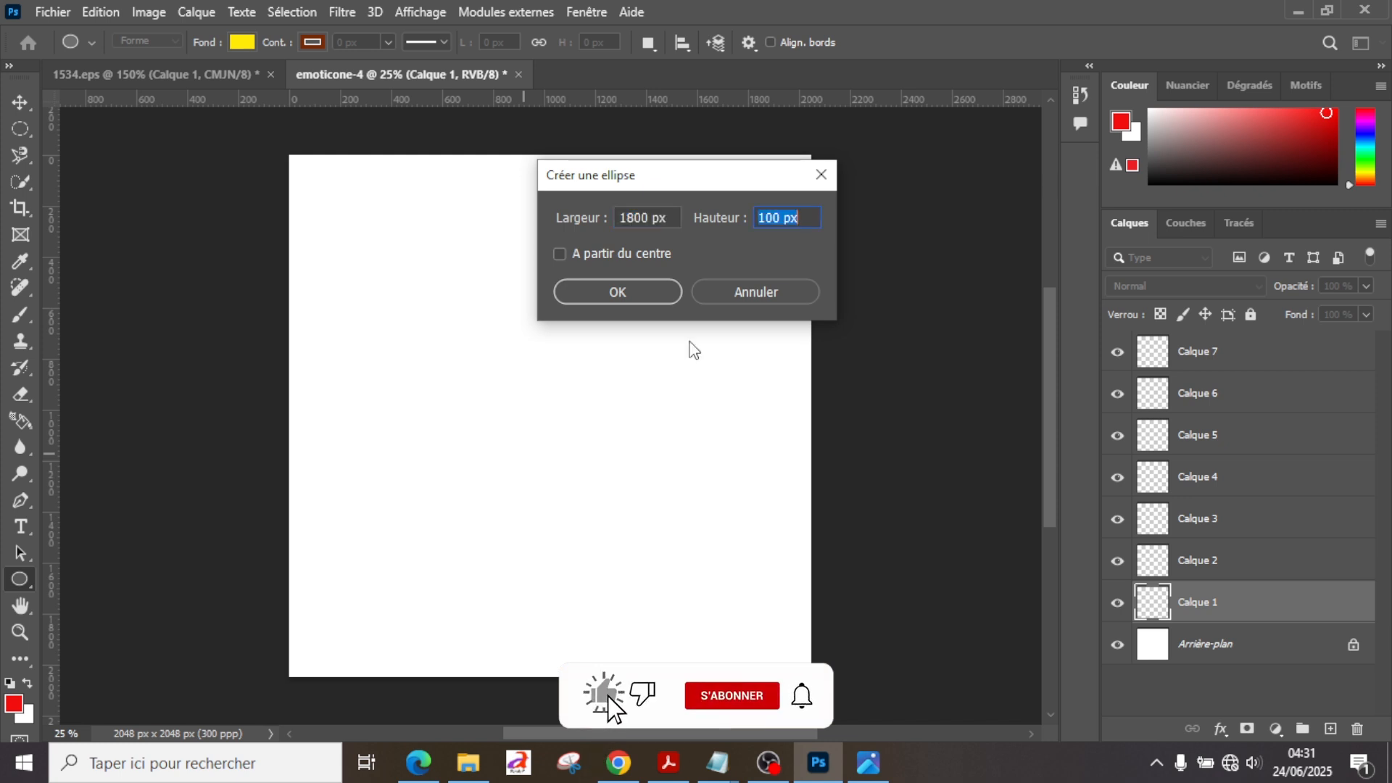
pyautogui.write('1800')
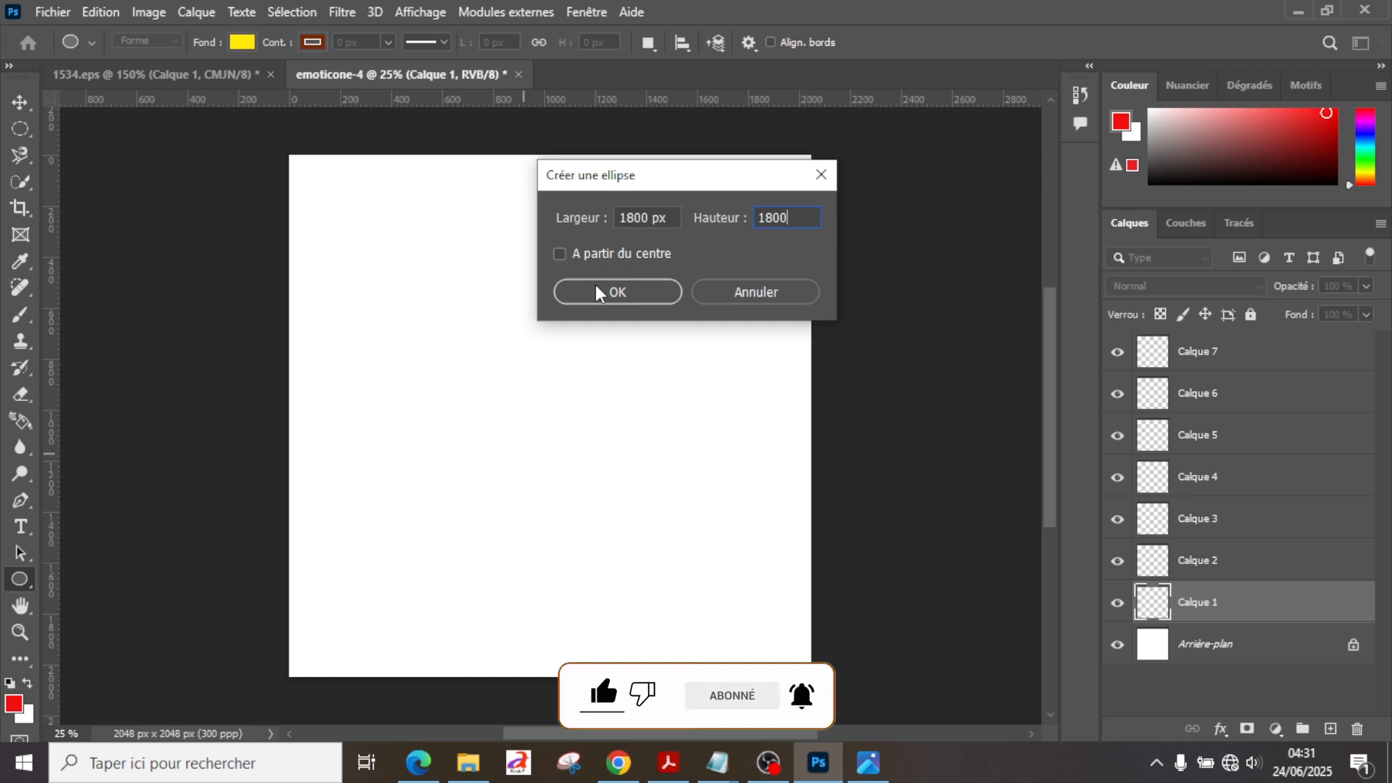
pyautogui.click(594, 292)
# Step: Move the yellow circle fully onto the canvas, vertically centred and slightly left of the middle
pyautogui.press('v')
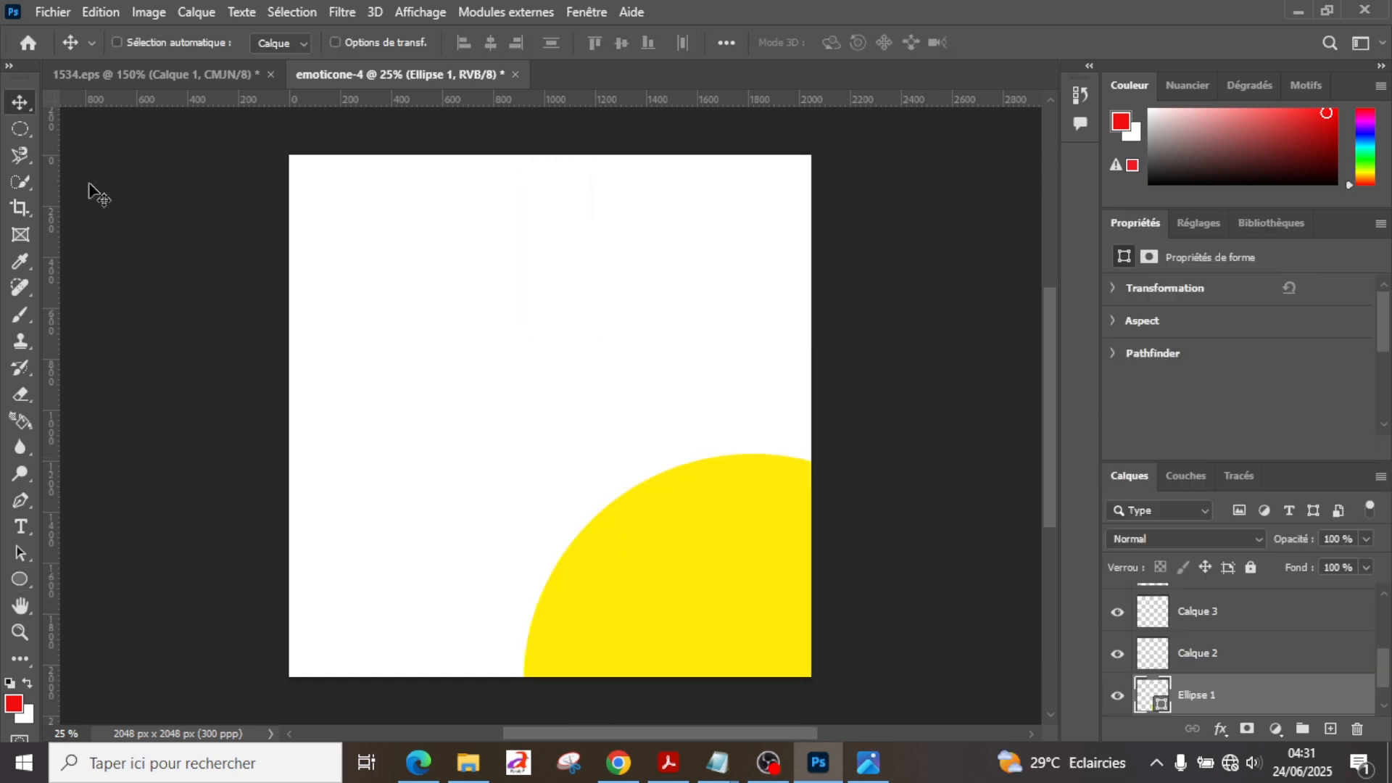
pyautogui.moveTo(639, 551); pyautogui.dragTo(438, 282)
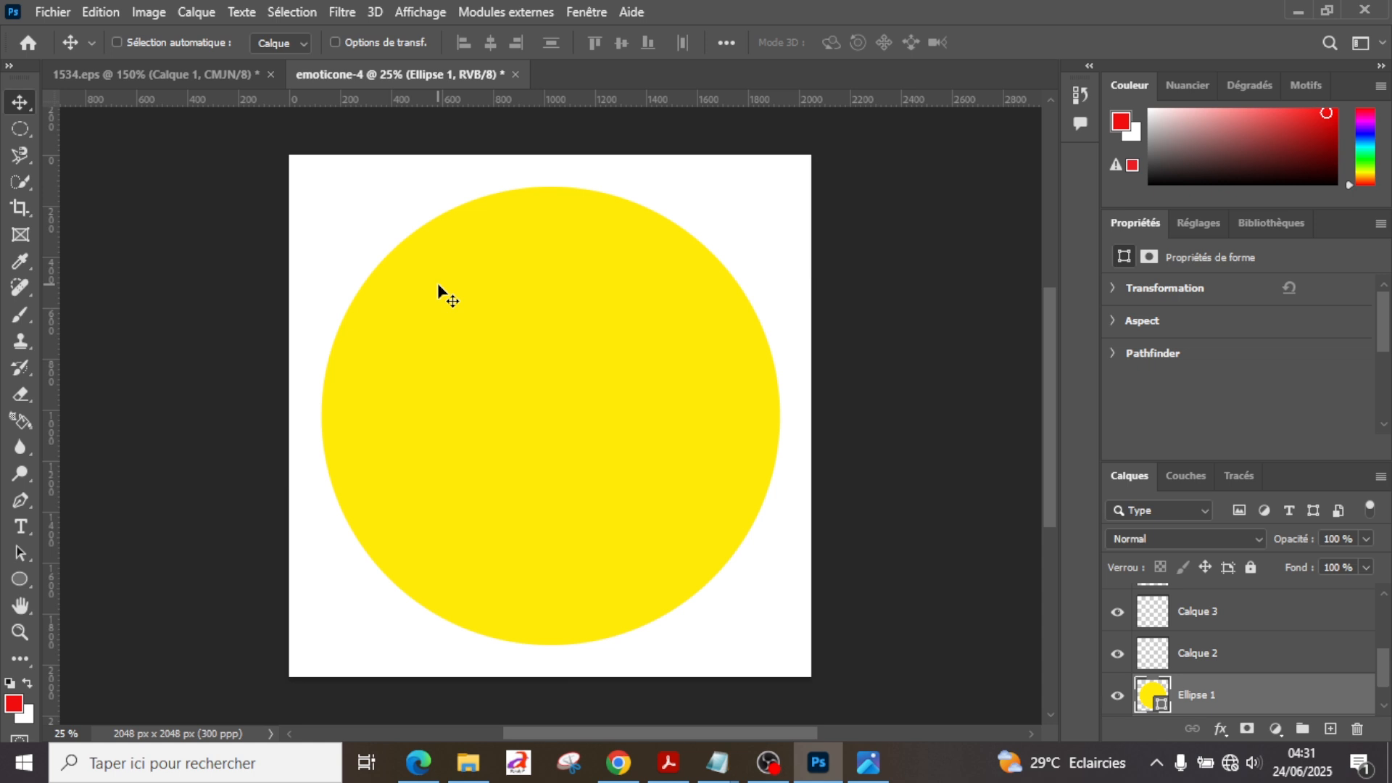
pyautogui.moveTo(438, 282); pyautogui.dragTo(429, 282)
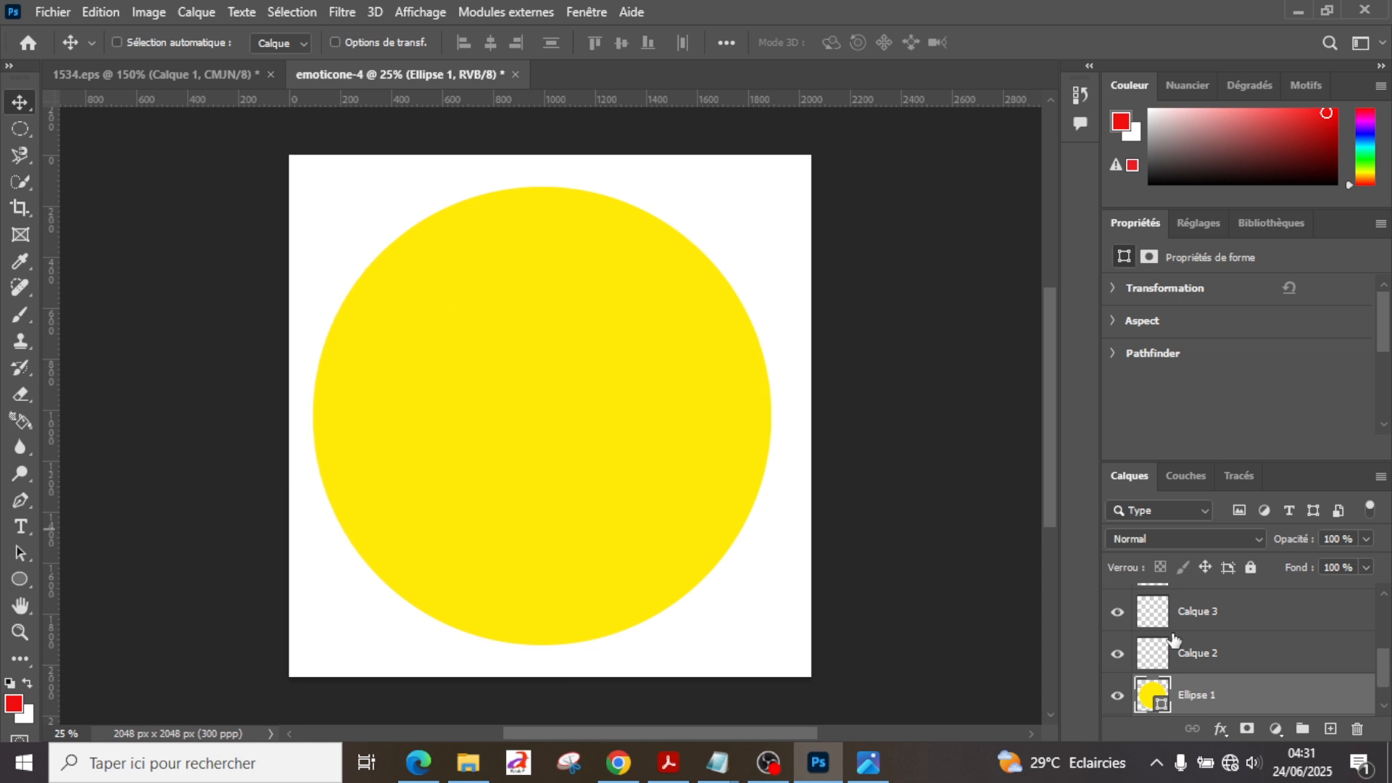
# Step: Select the layer Calque 2 and set the Ellipse tool's fill to white ffffff
pyautogui.click(1176, 649)
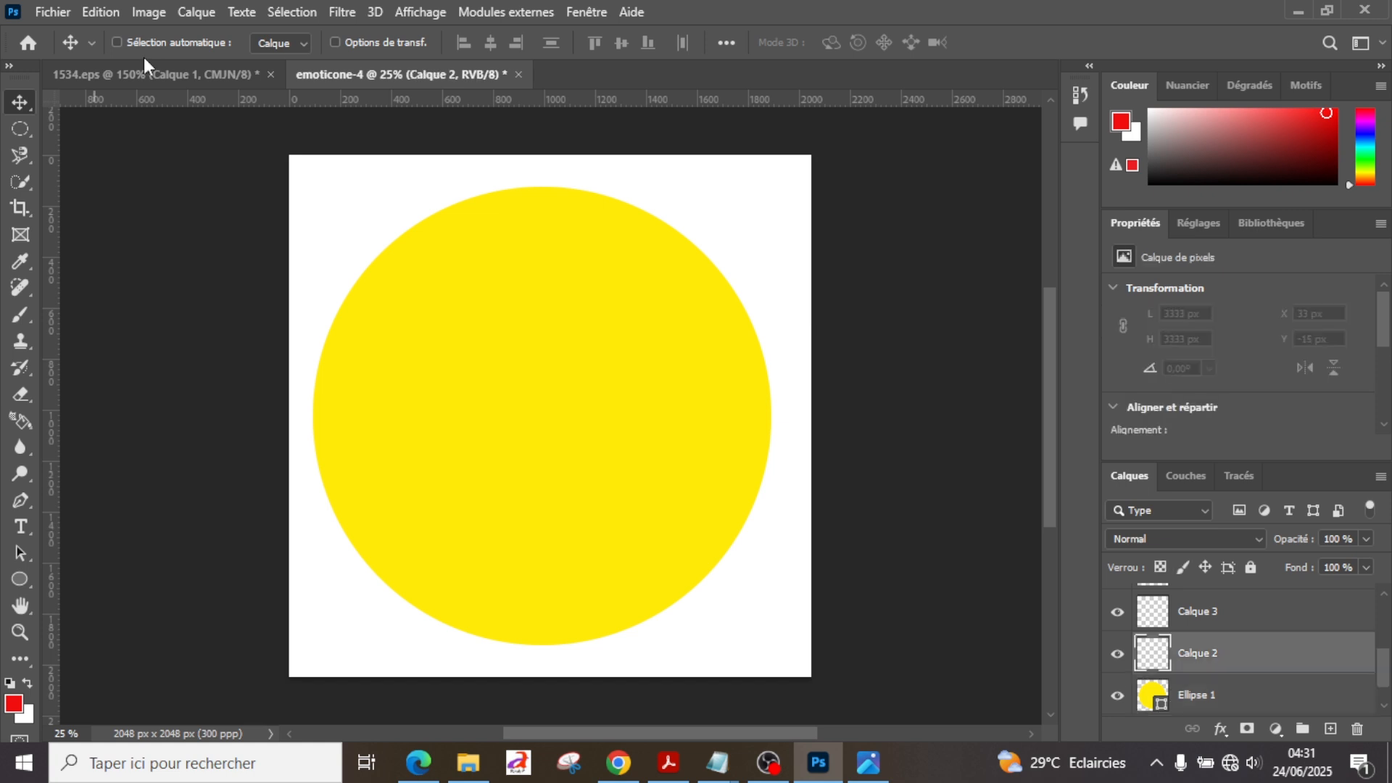
pyautogui.scroll(1, 1215, 668)
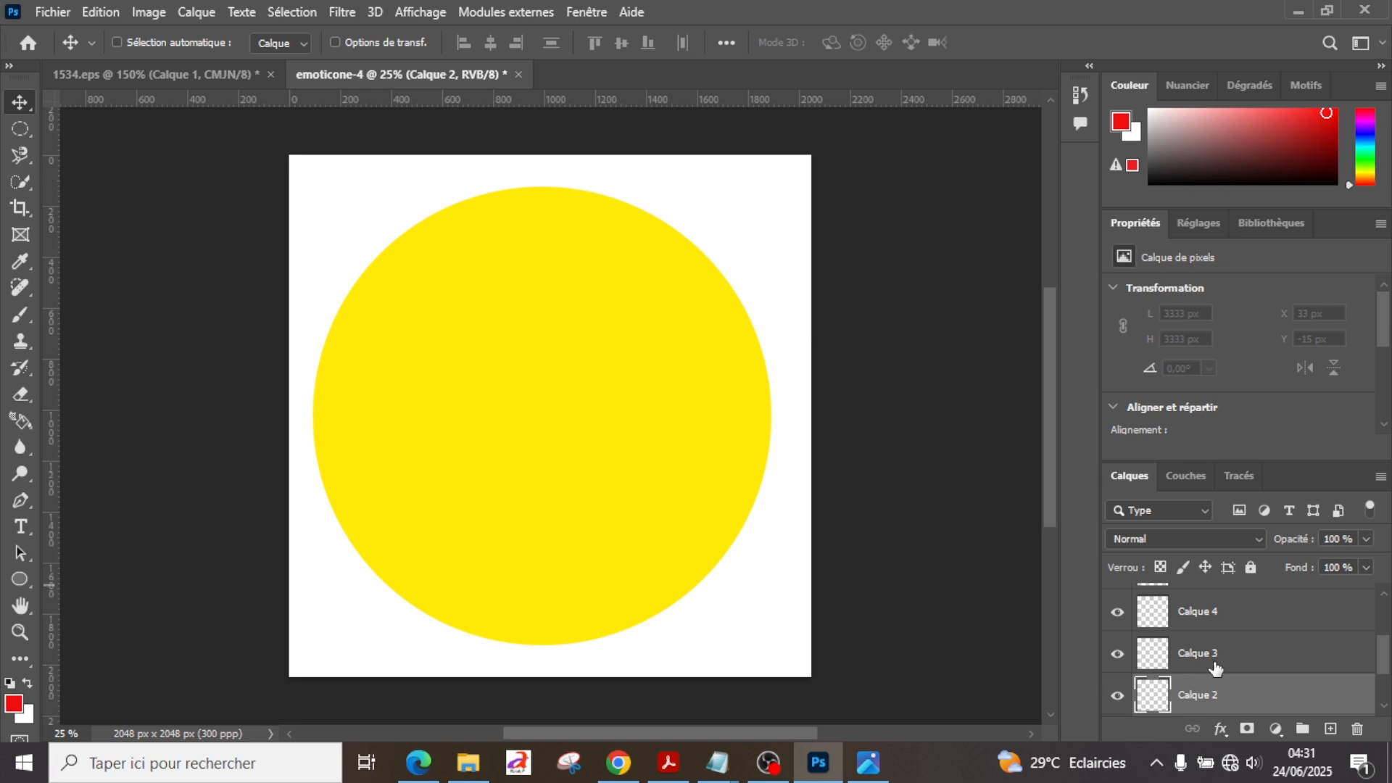
pyautogui.scroll(-2, 1215, 668)
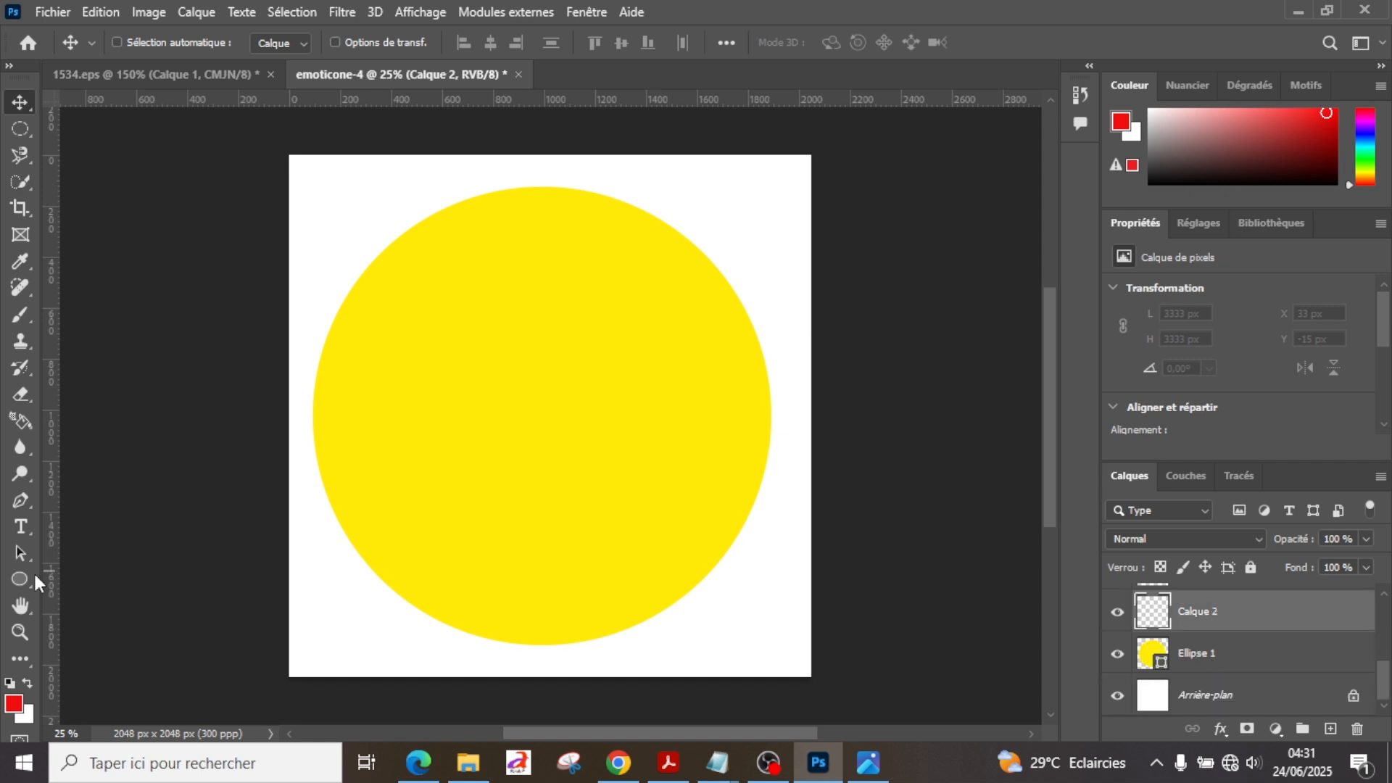
pyautogui.click(20, 579)
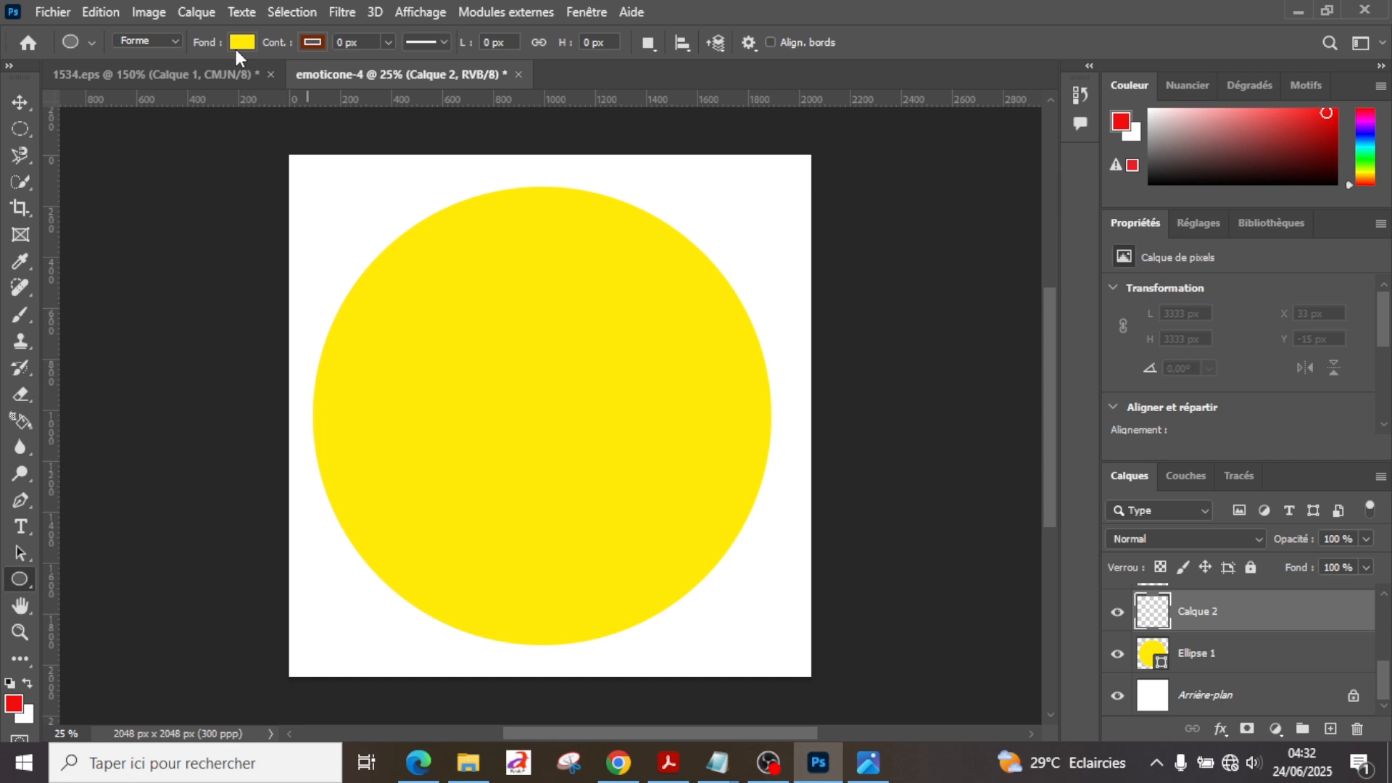
pyautogui.click(238, 45)
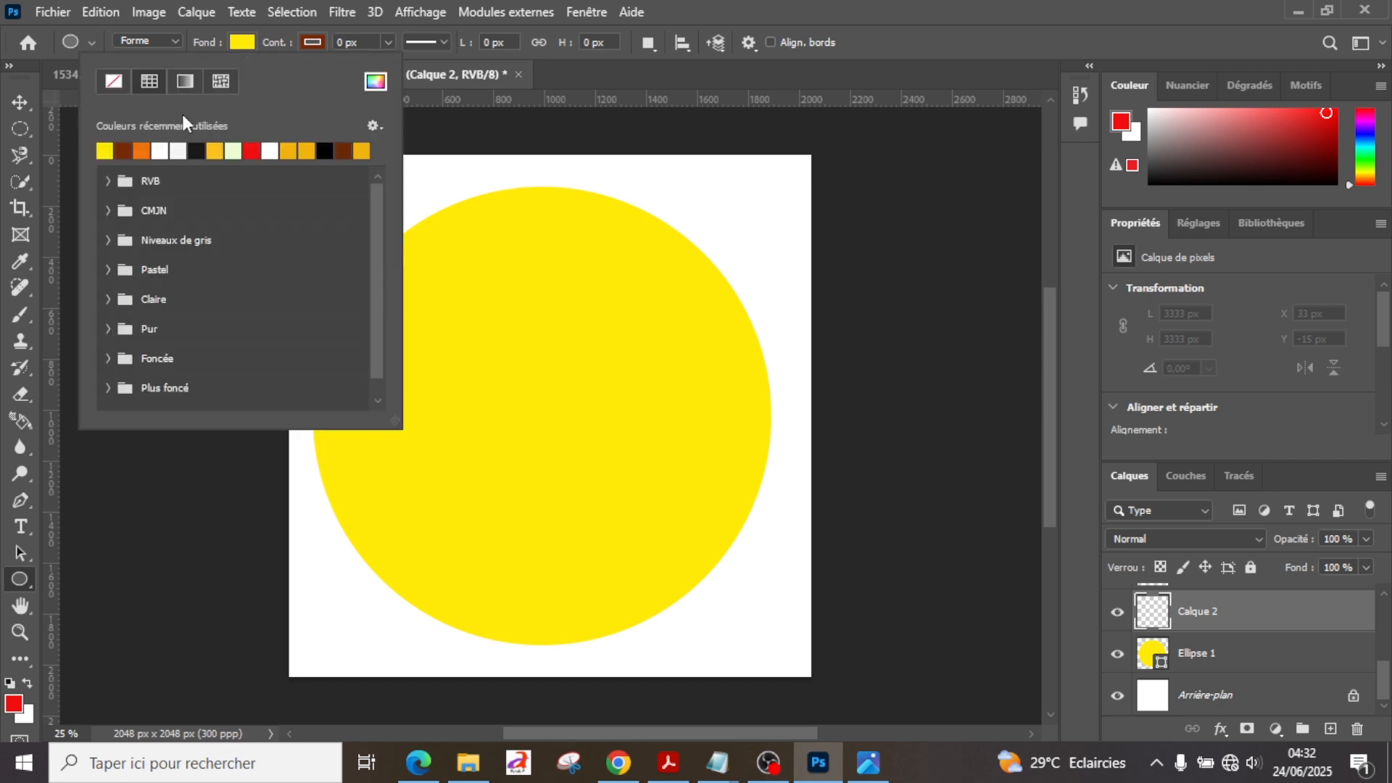
pyautogui.click(160, 150)
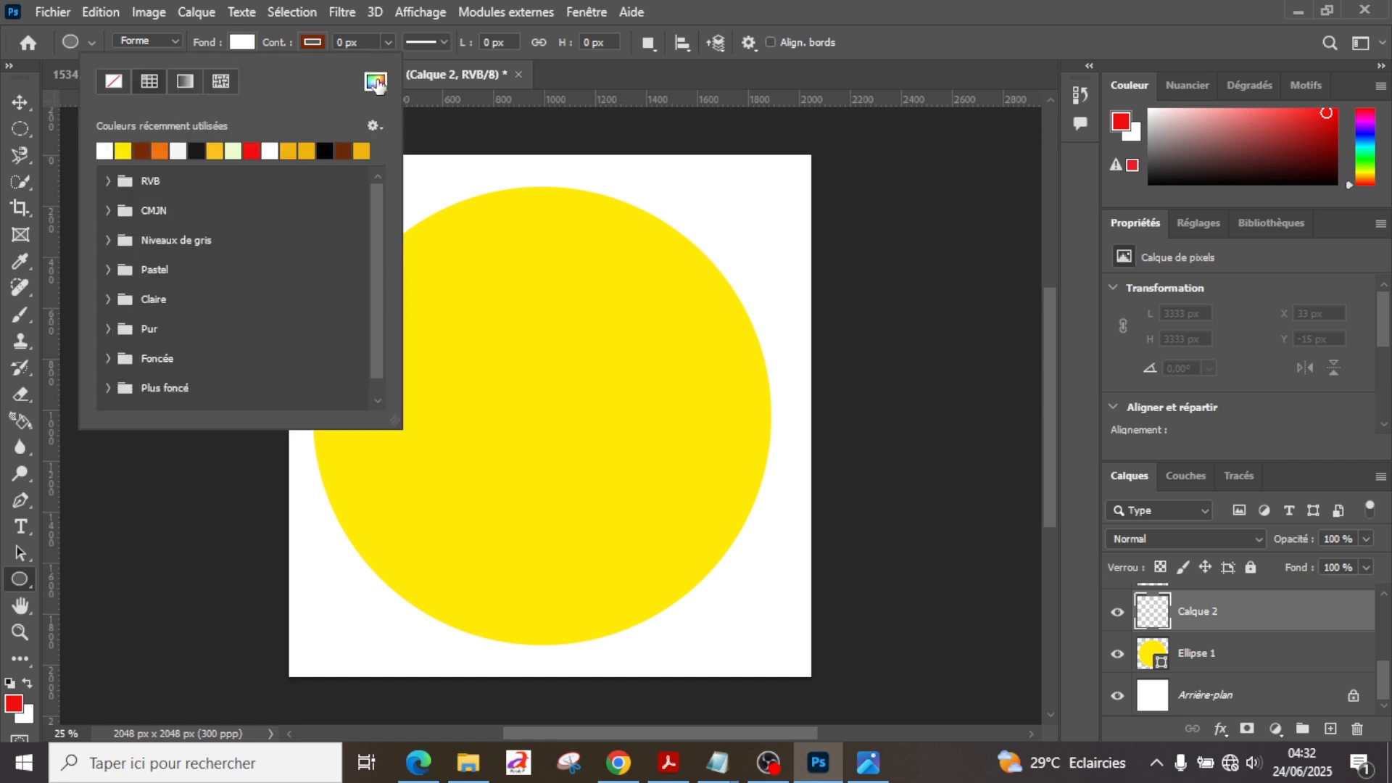
pyautogui.click(376, 81)
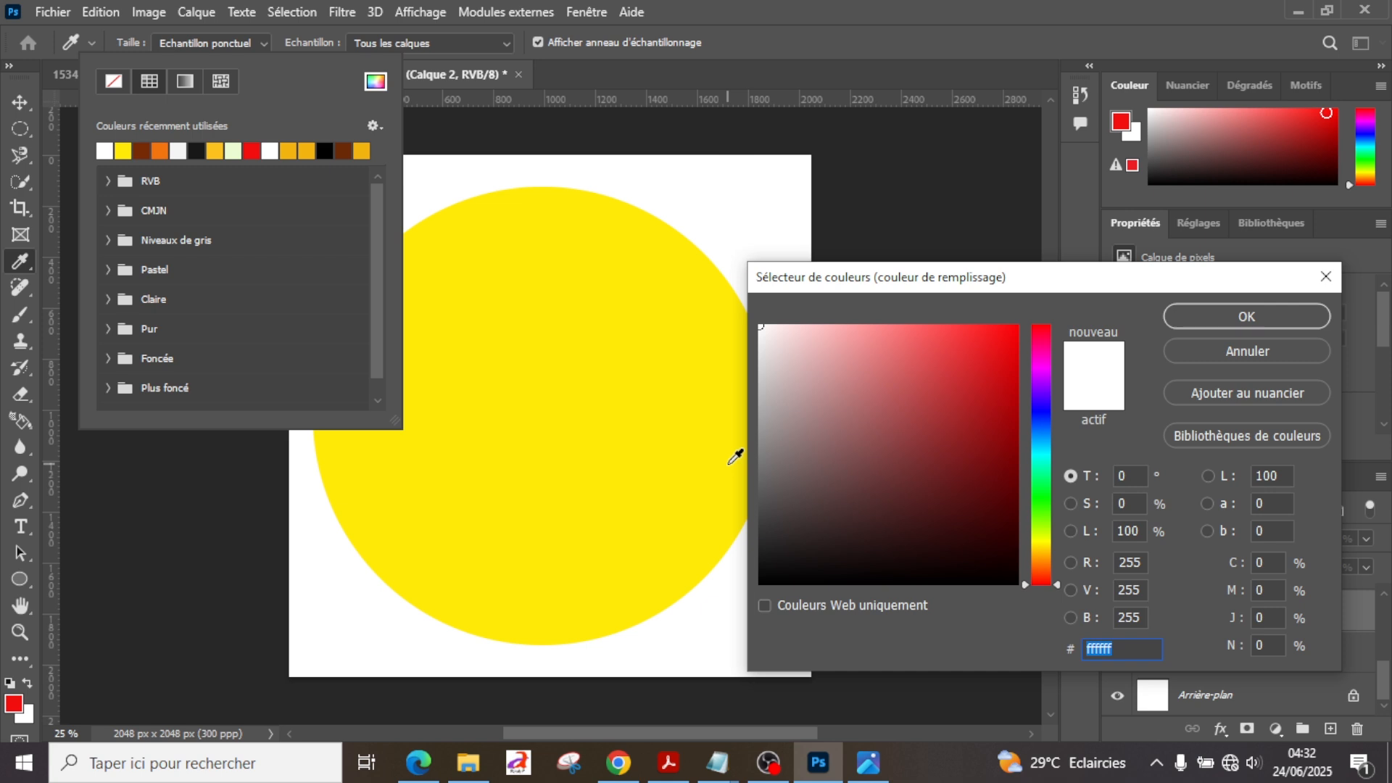
pyautogui.click(1219, 318)
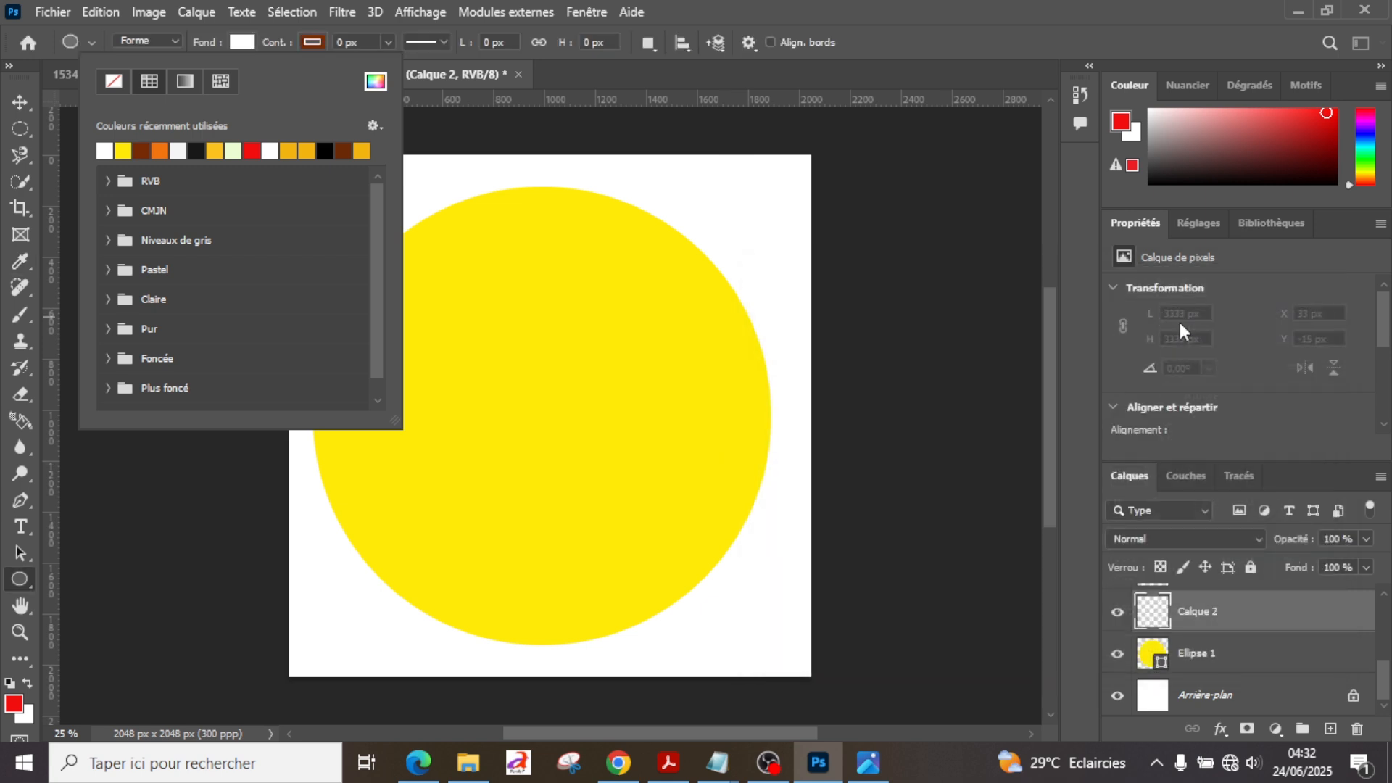
# Step: Create a 400 × 400 px white circle and place it in the upper right of the yellow face as an eye
pyautogui.click(505, 341)
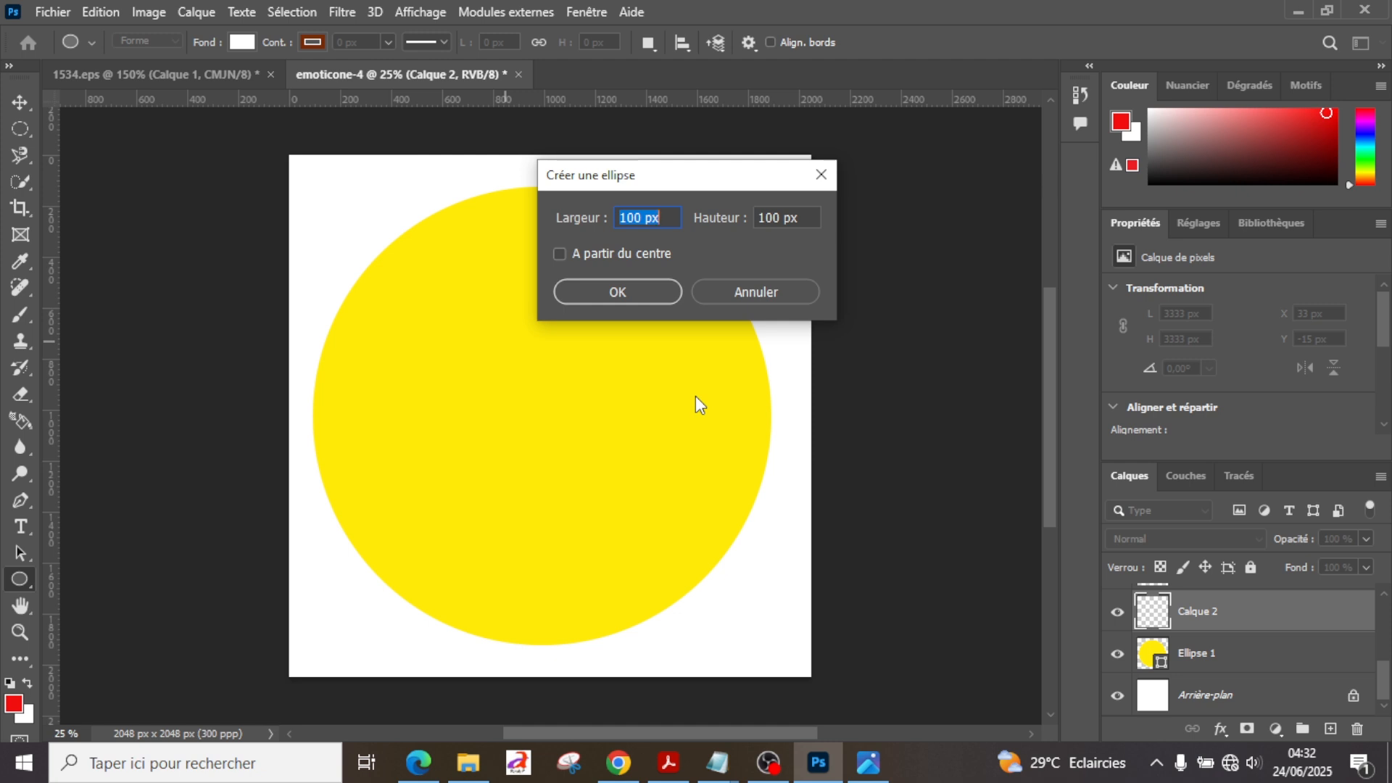
pyautogui.write('400')
pyautogui.press('Tab')
pyautogui.write('400')
pyautogui.press('Return')
pyautogui.click(21, 102)
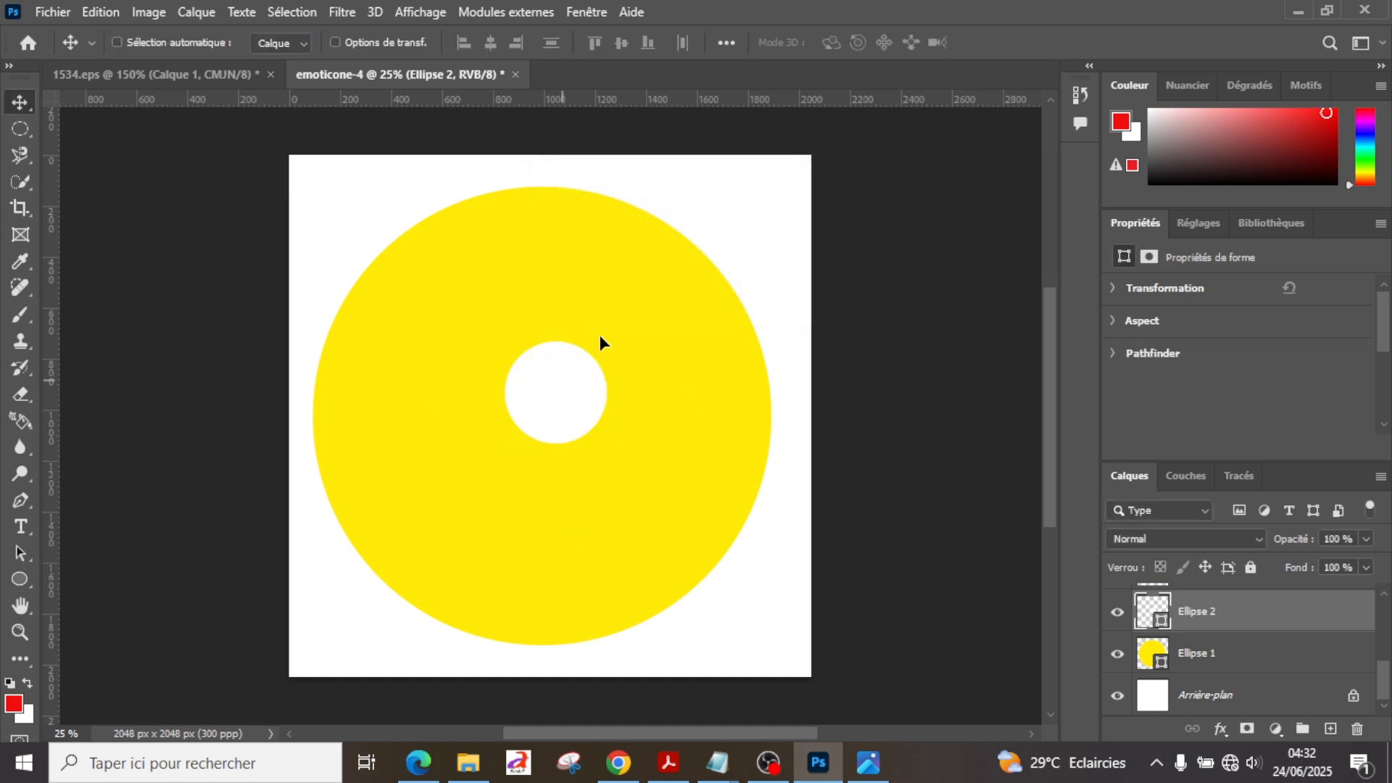
pyautogui.moveTo(564, 384); pyautogui.dragTo(639, 312)
# Step: Select the layer Calque 3 and set the Rectangle tool's fill to brown 772b05
pyautogui.scroll(3, 1197, 624)
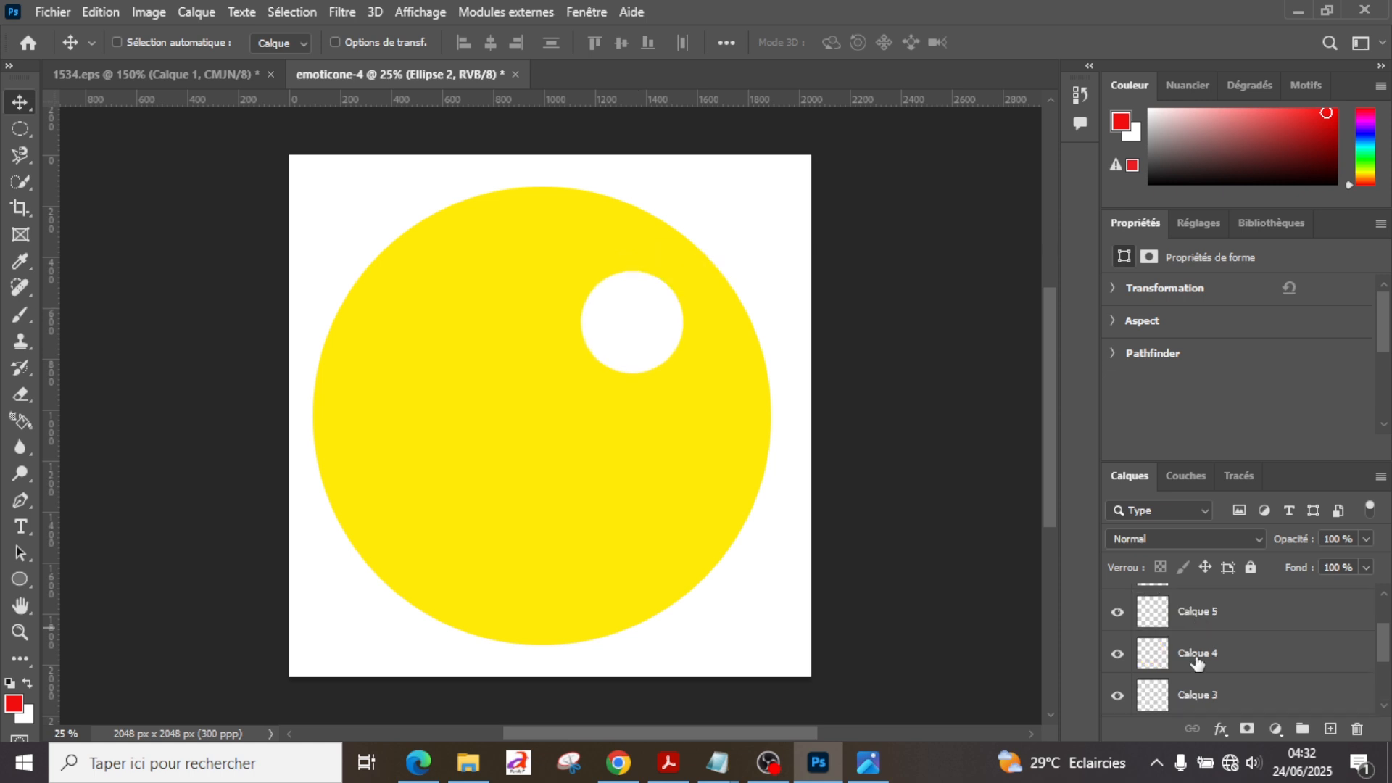
pyautogui.scroll(-3, 1197, 662)
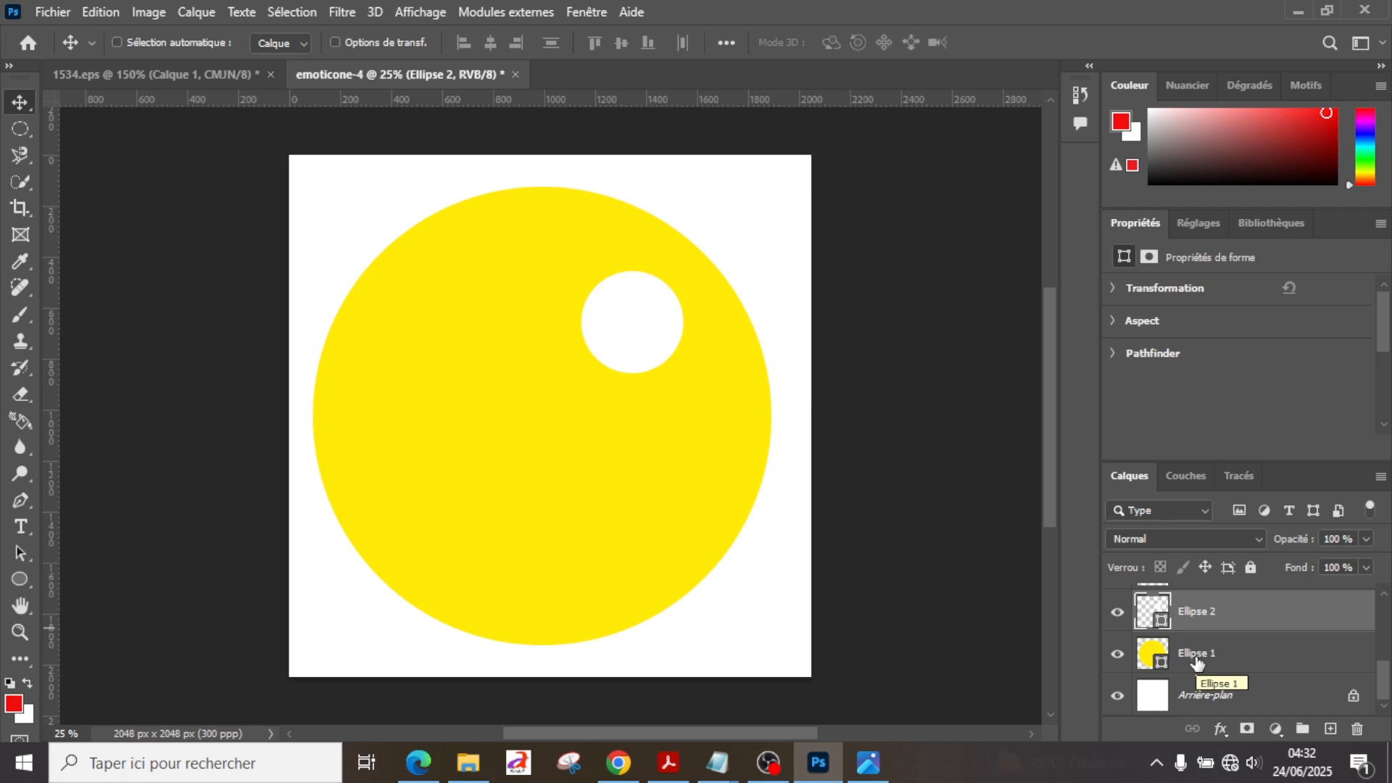
pyautogui.moveTo(1384, 673); pyautogui.dragTo(1383, 668)
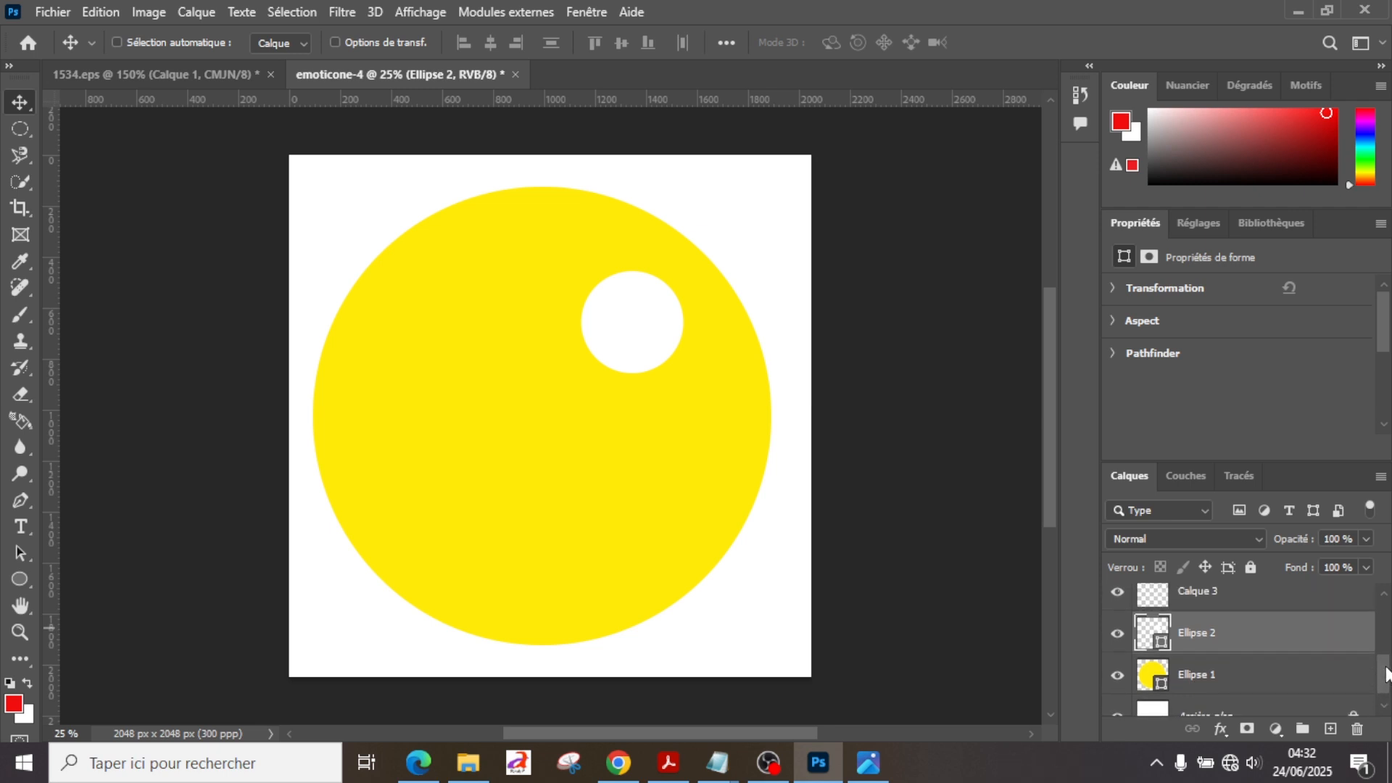
pyautogui.click(1226, 606)
pyautogui.click(12, 582)
pyautogui.click(469, 467)
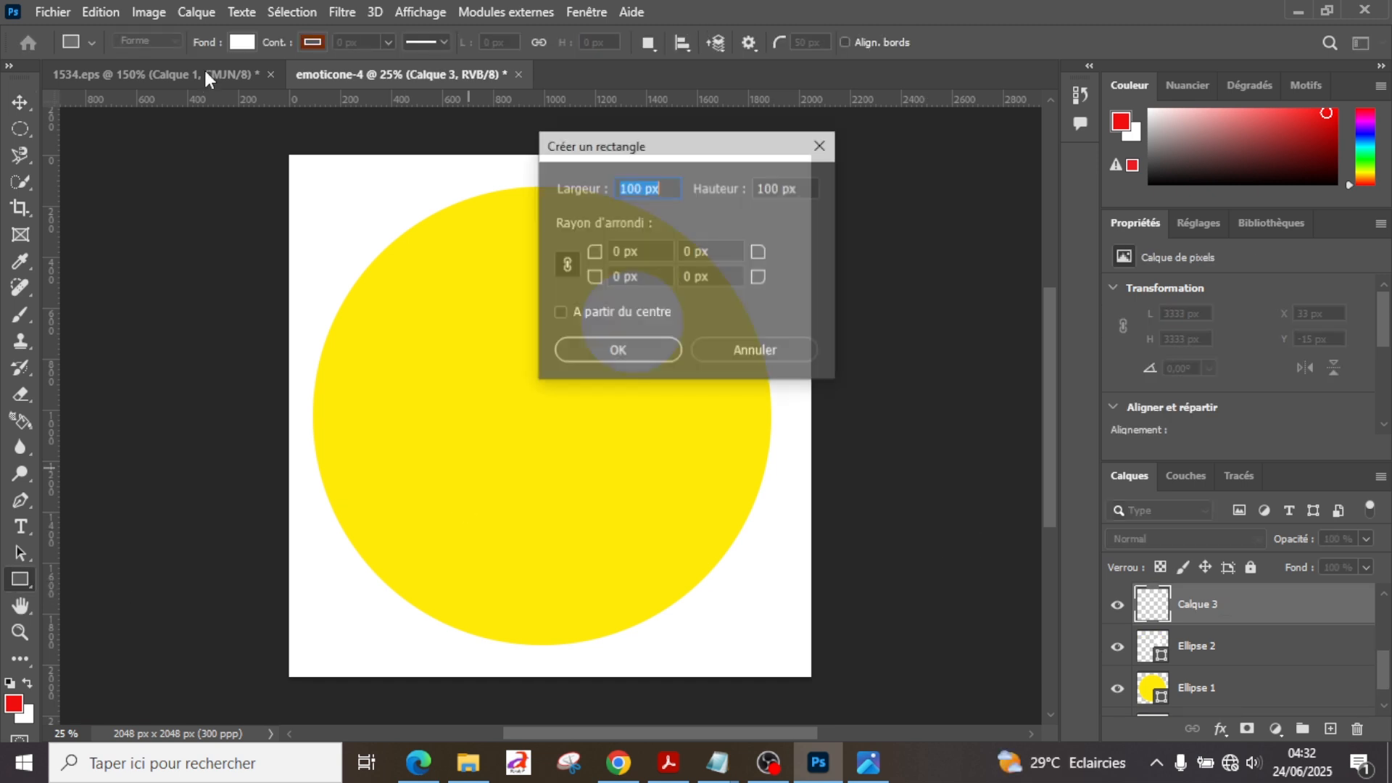
pyautogui.click(822, 145)
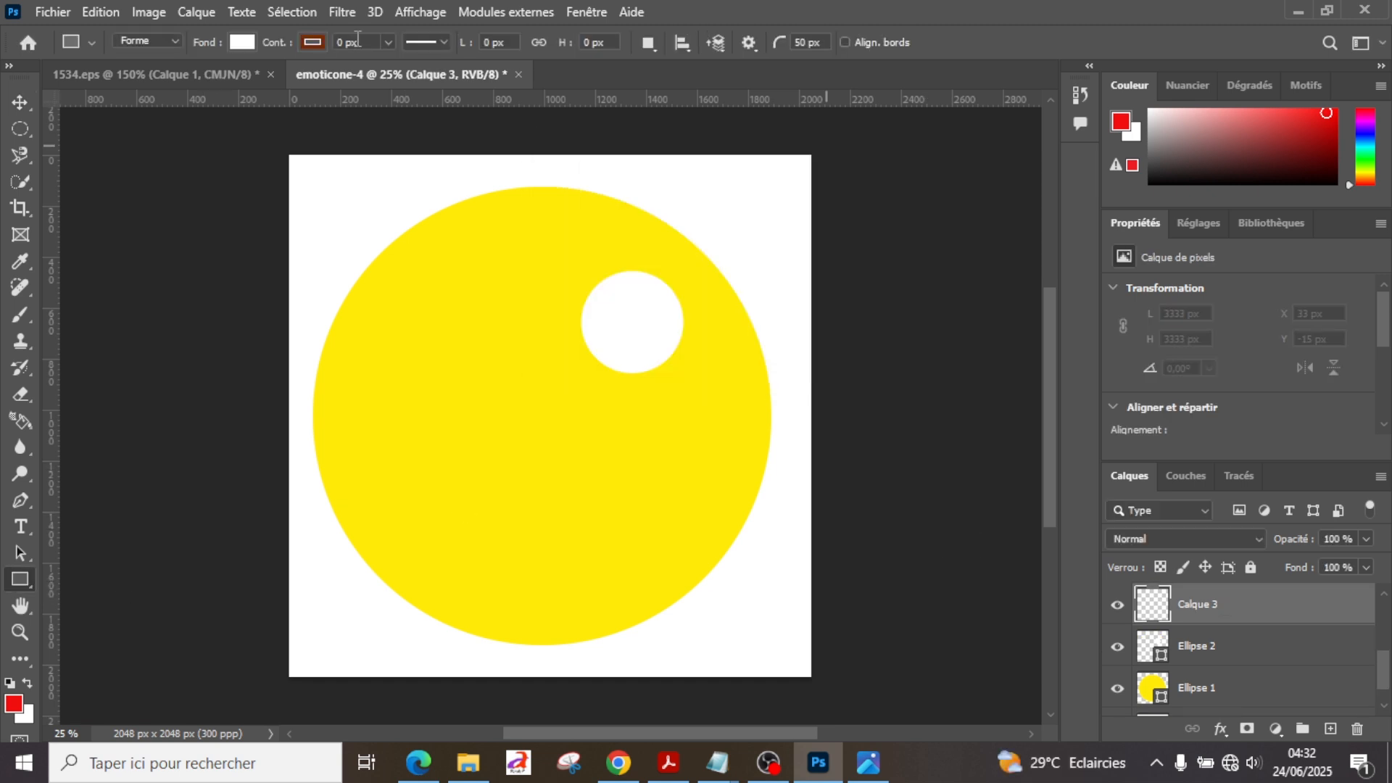
pyautogui.click(245, 41)
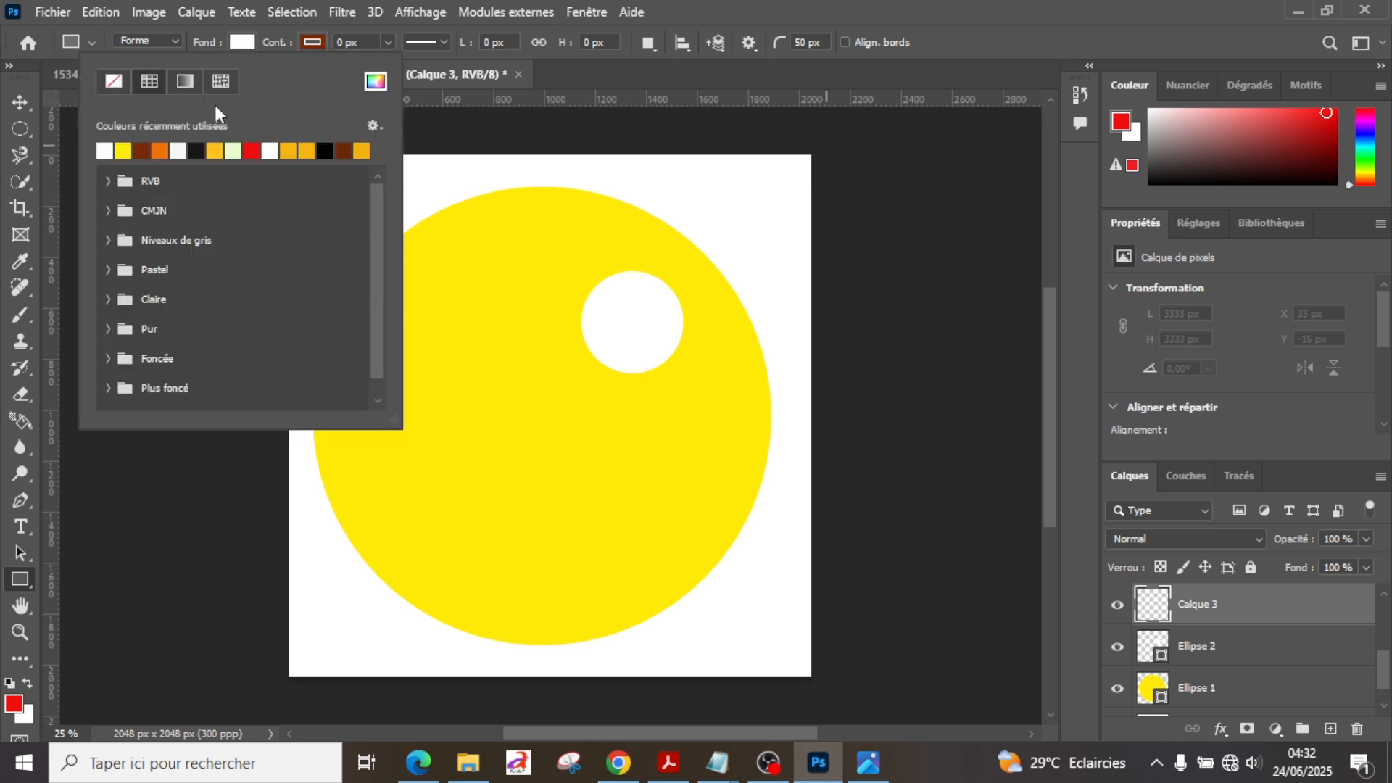
pyautogui.click(143, 148)
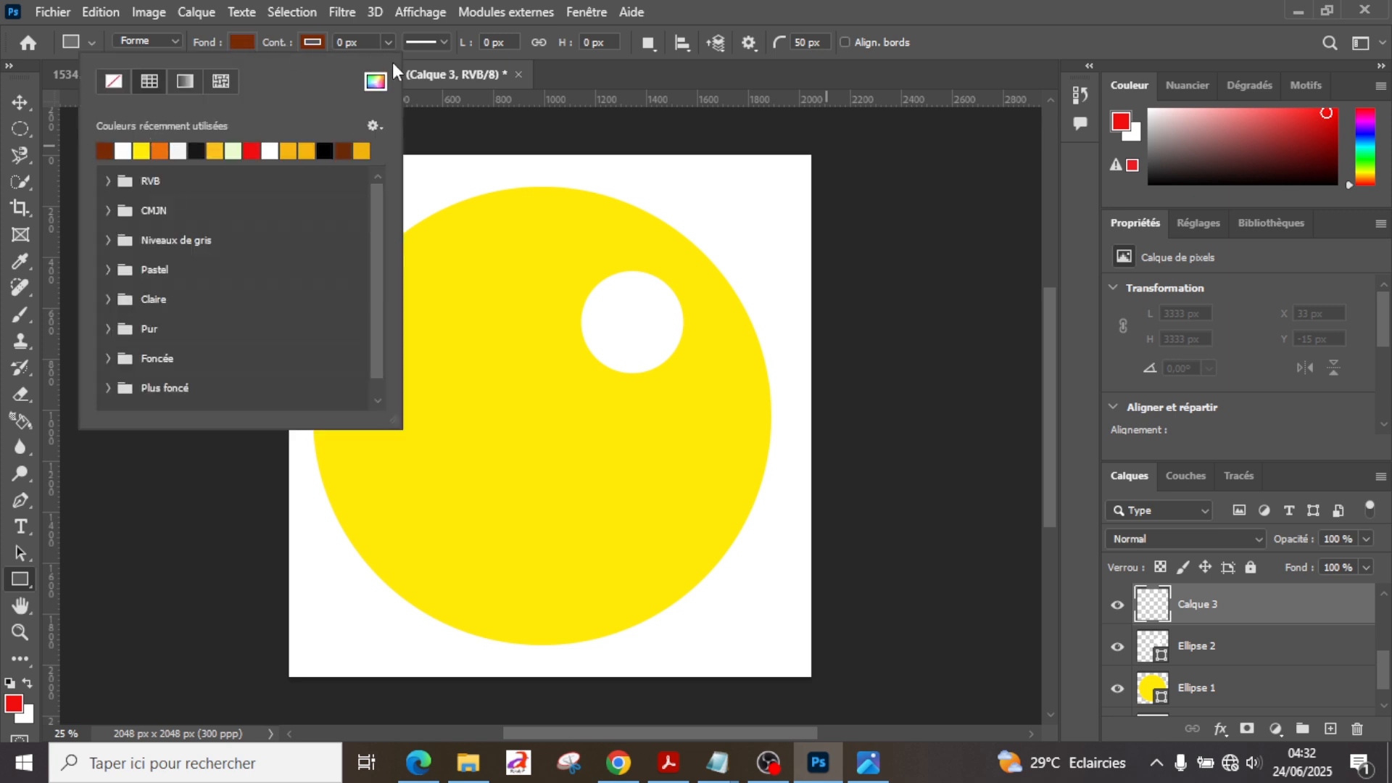
pyautogui.click(377, 82)
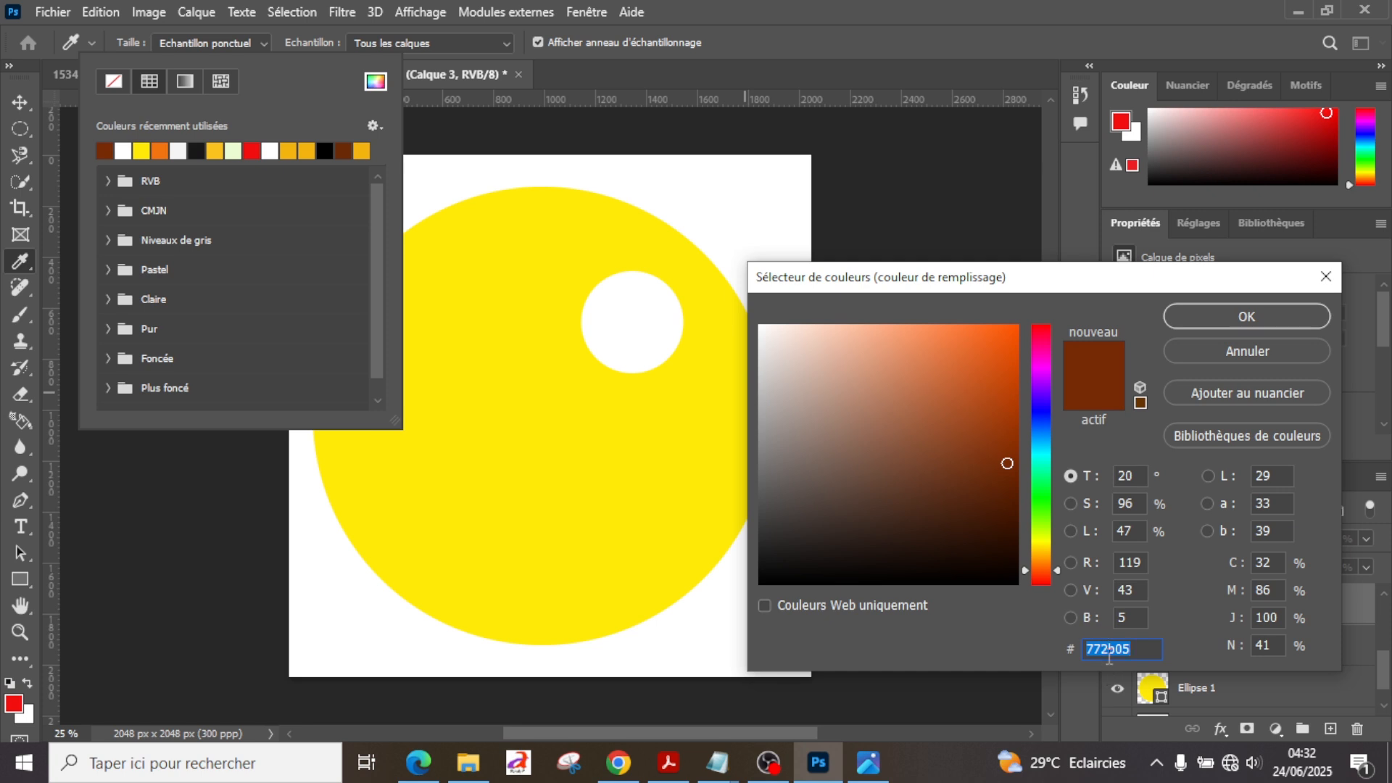
pyautogui.click(1202, 321)
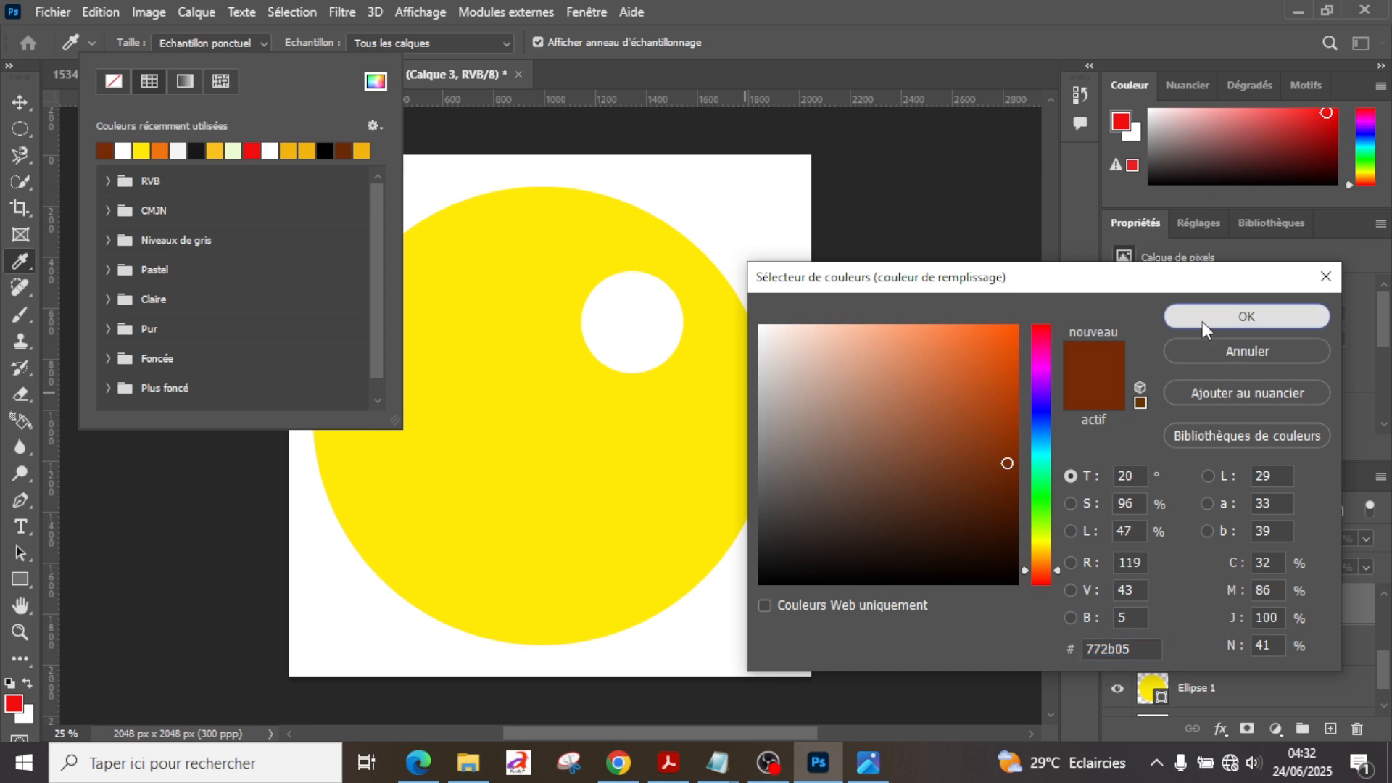
# Step: Create a 150 × 150 px brown square with its upper-left corner near the centre of the white eye
pyautogui.click(633, 314)
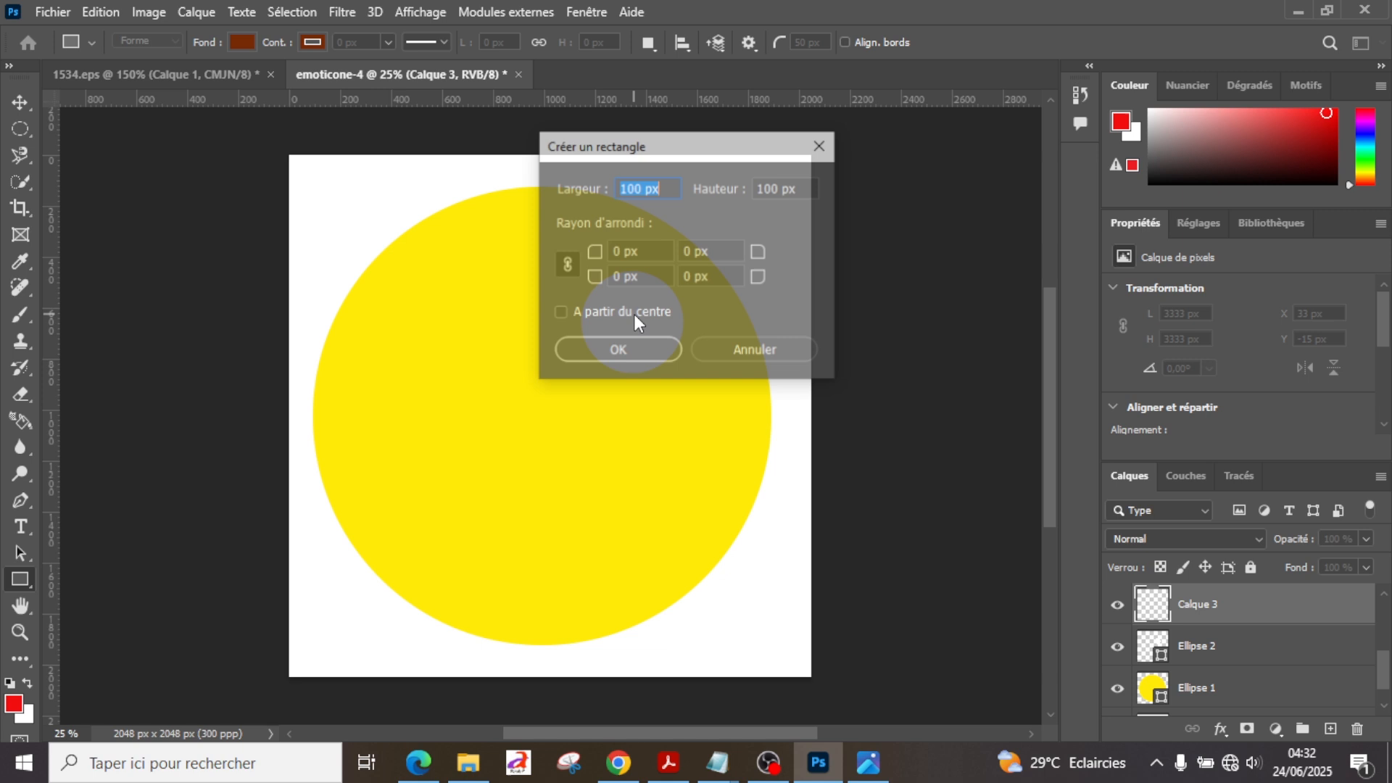
pyautogui.write('150')
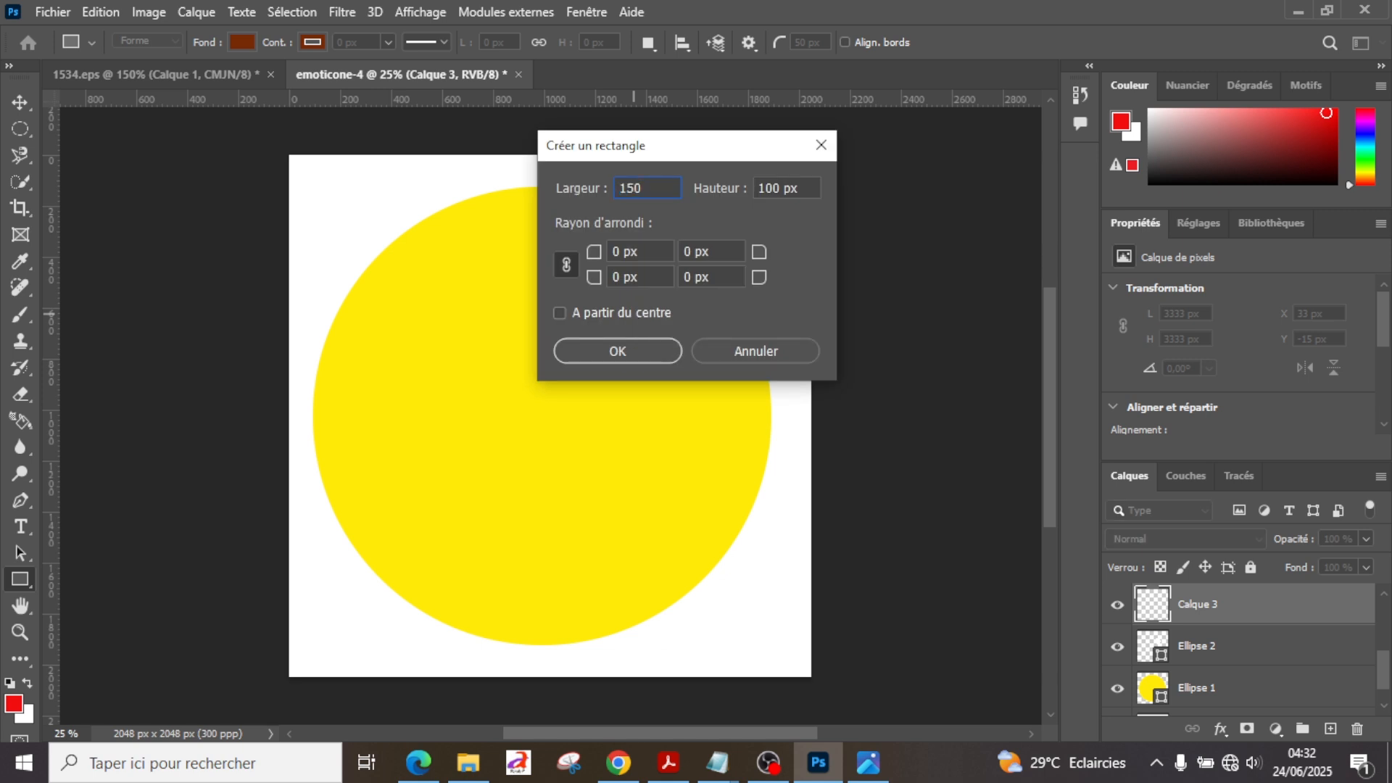
pyautogui.press('Tab')
pyautogui.write('150')
pyautogui.press('Return')
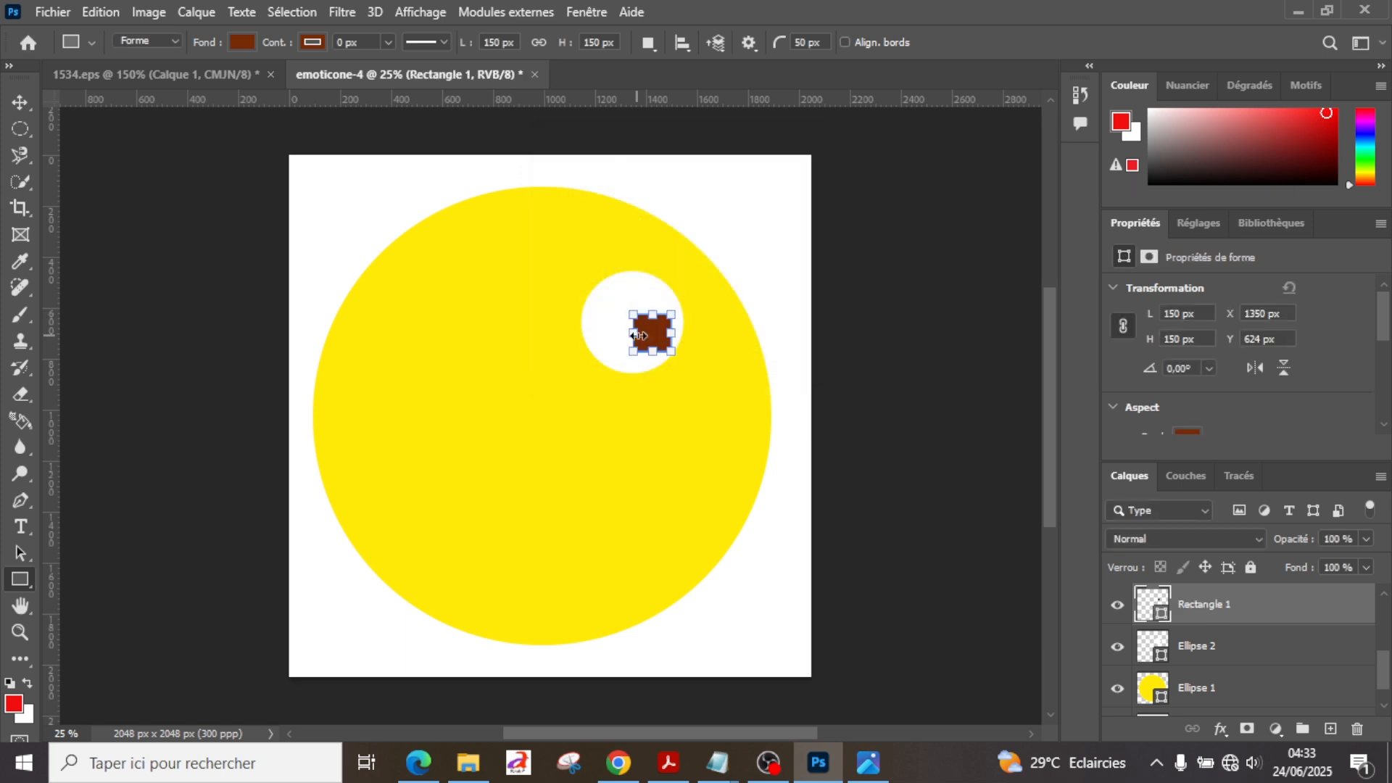
# Step: Replace the brown square with a 150 × 150 px brown circle centred in the white eye
pyautogui.press('z')
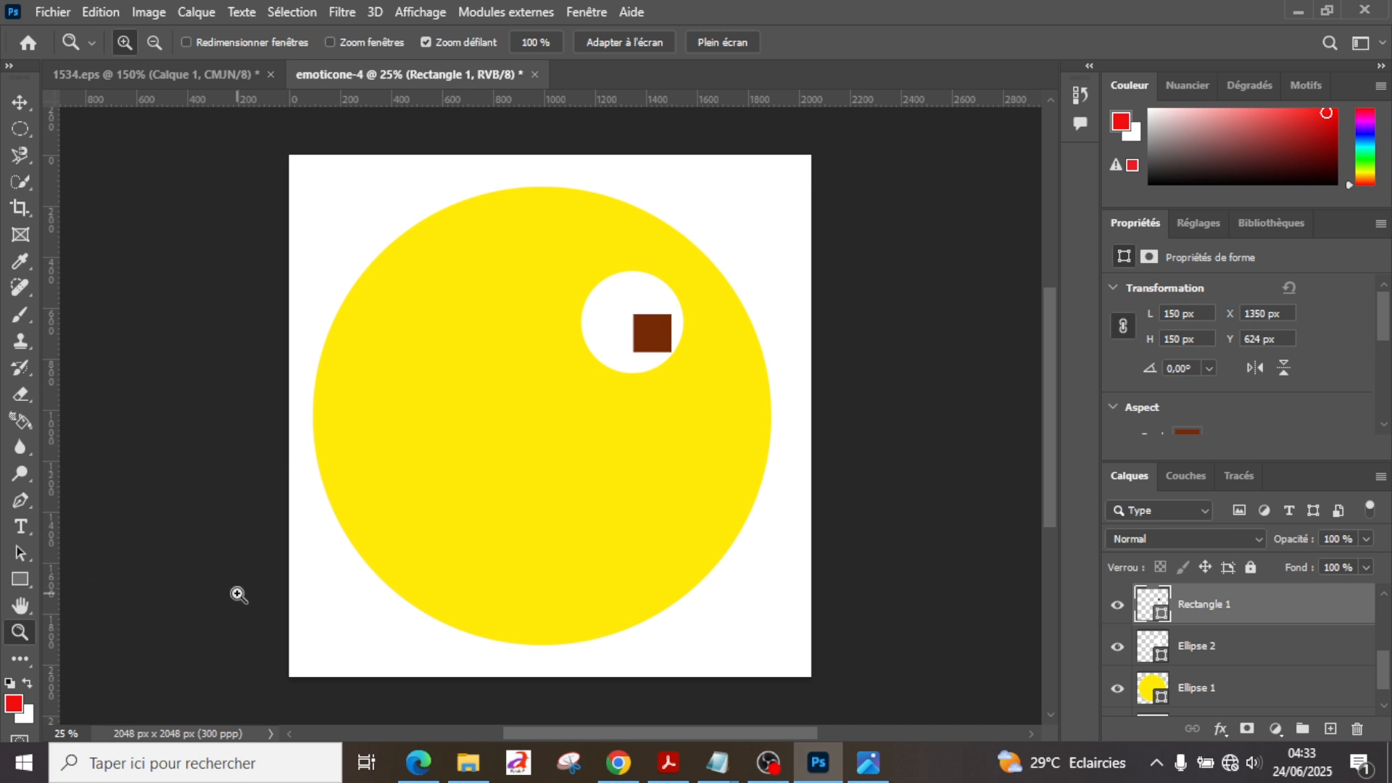
pyautogui.hotkey('ctrl', 'z')
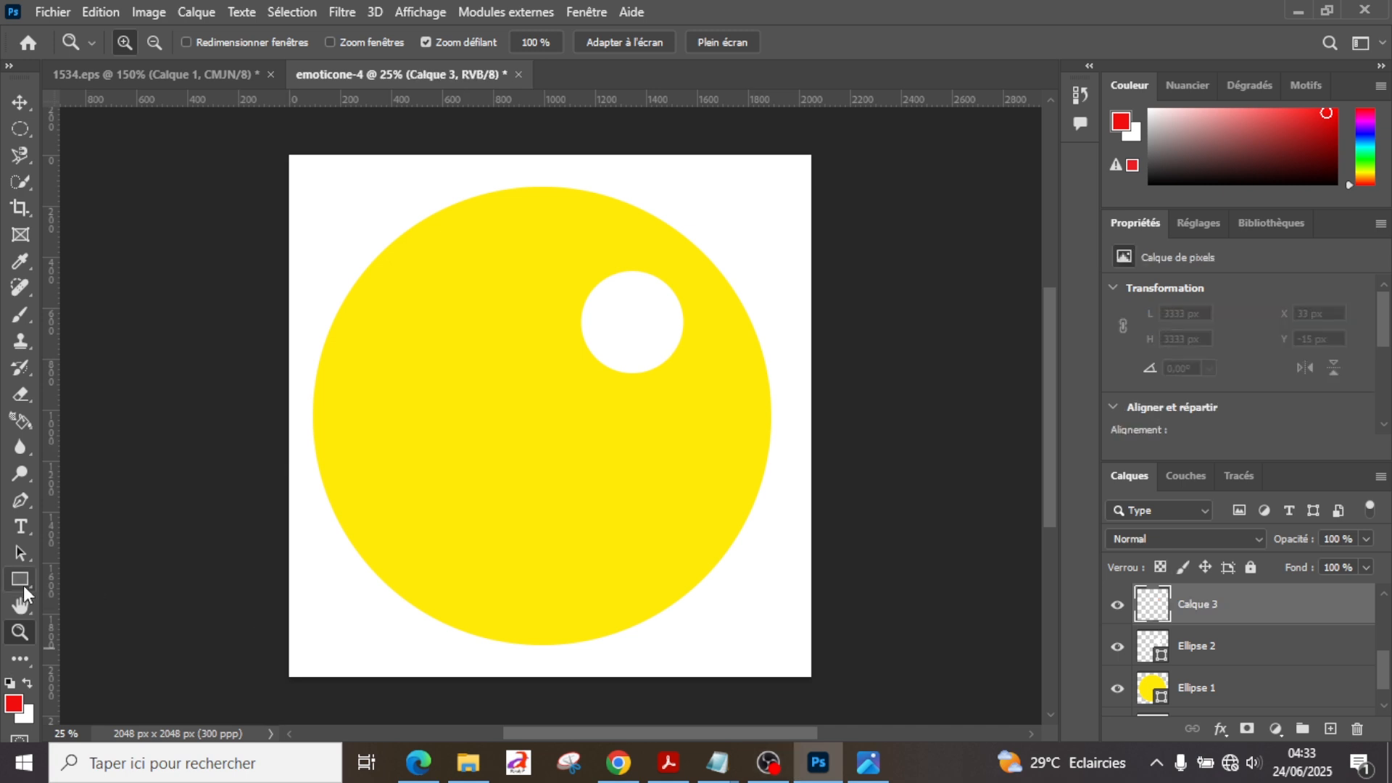
pyautogui.moveTo(19, 581); pyautogui.dragTo(89, 602)
pyautogui.click(522, 432)
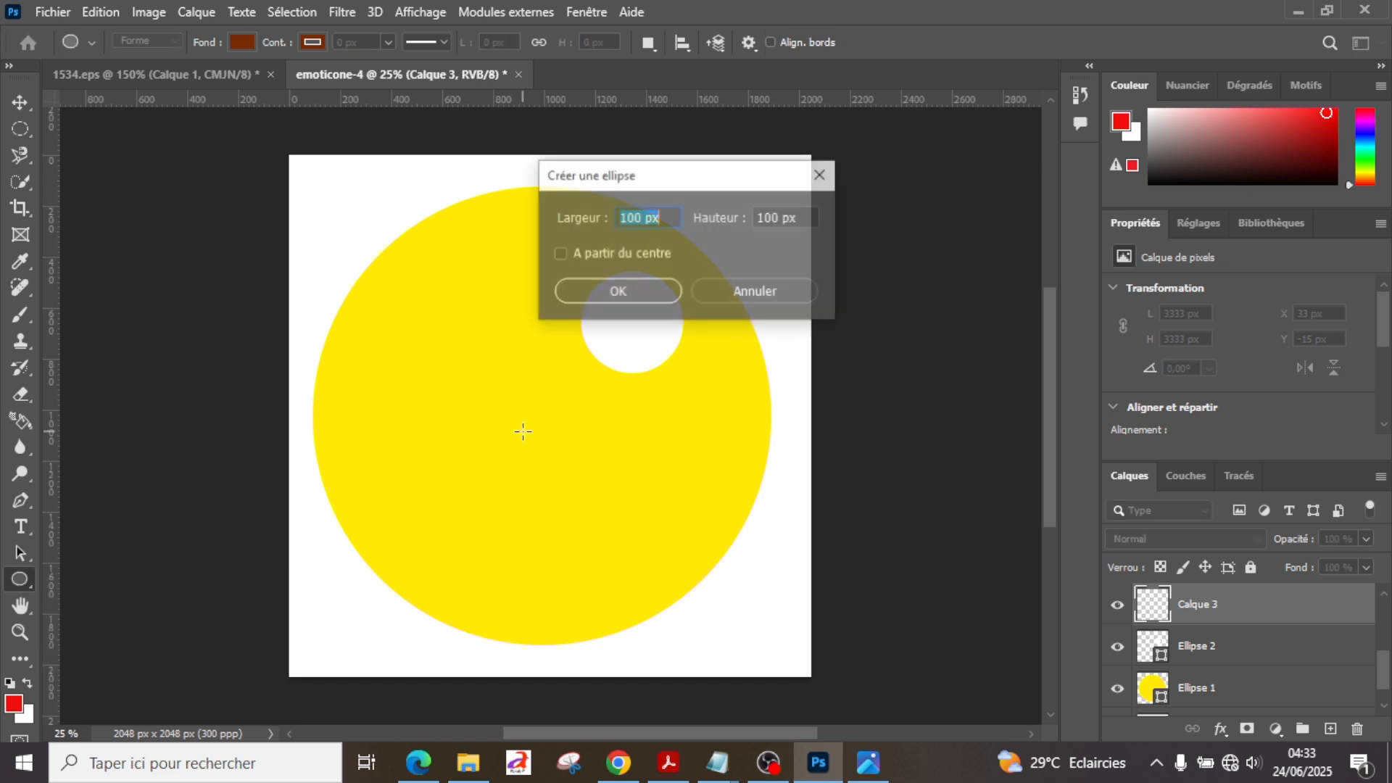
pyautogui.write('150')
pyautogui.press('Tab')
pyautogui.write('150')
pyautogui.press('Return')
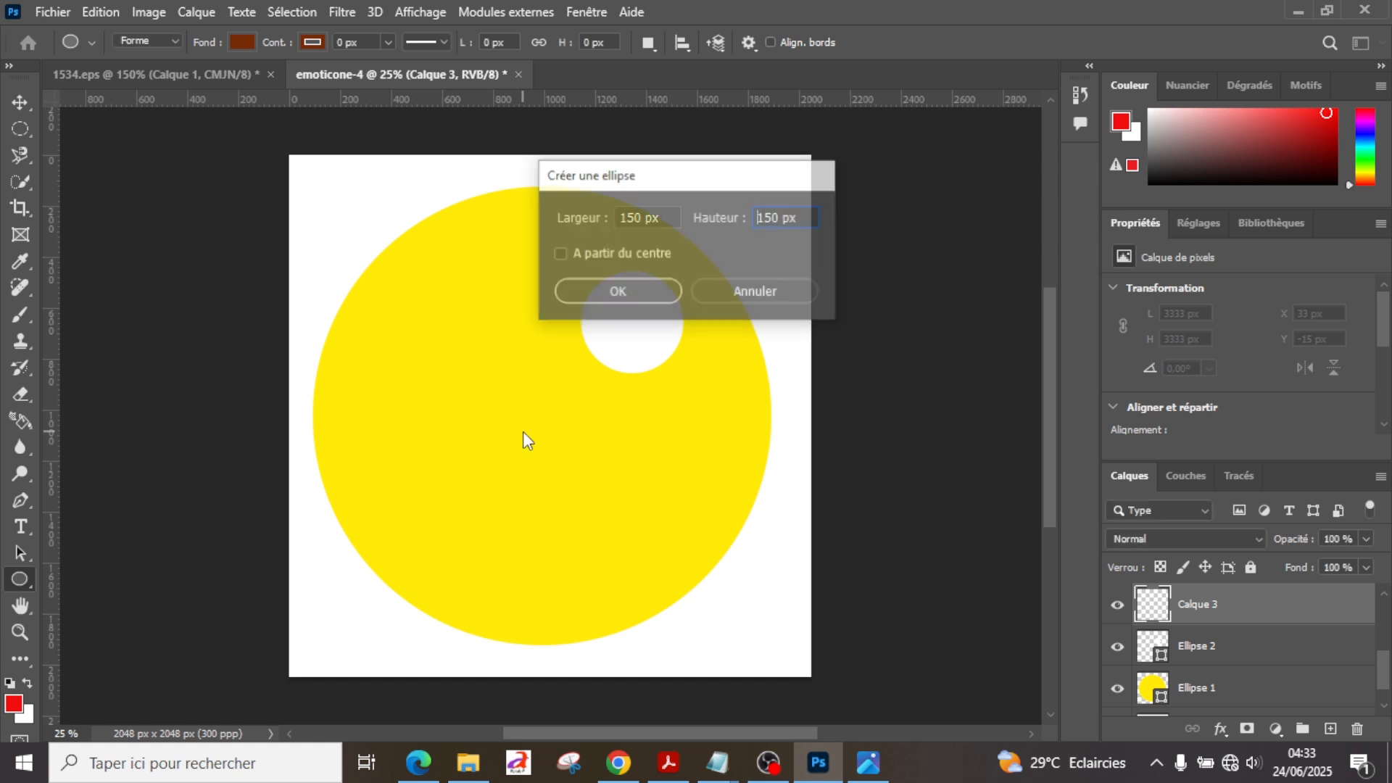
pyautogui.click(20, 102)
pyautogui.moveTo(539, 450); pyautogui.dragTo(628, 319)
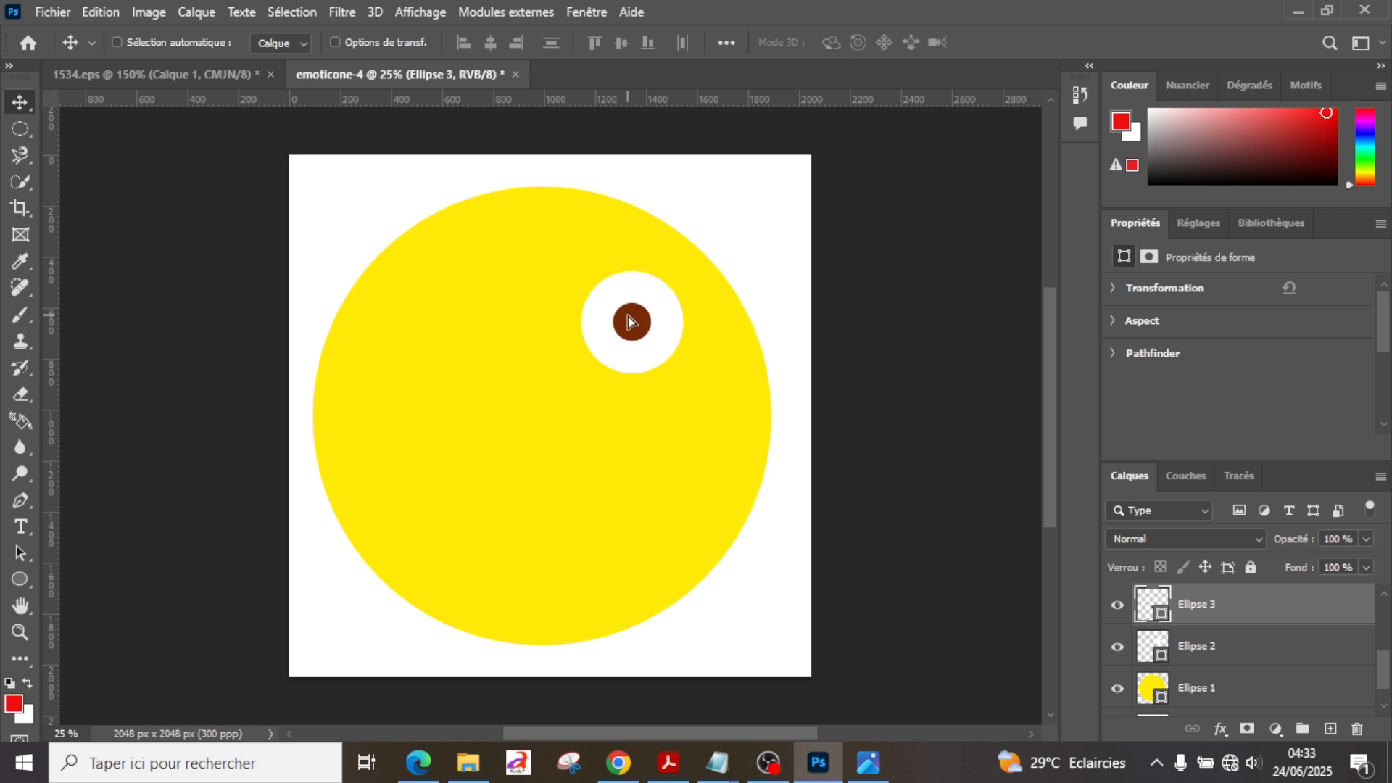
# Step: Check the reference image, then move the white eye and its pupil together about 128 px down and 12 px left
pyautogui.click(176, 75)
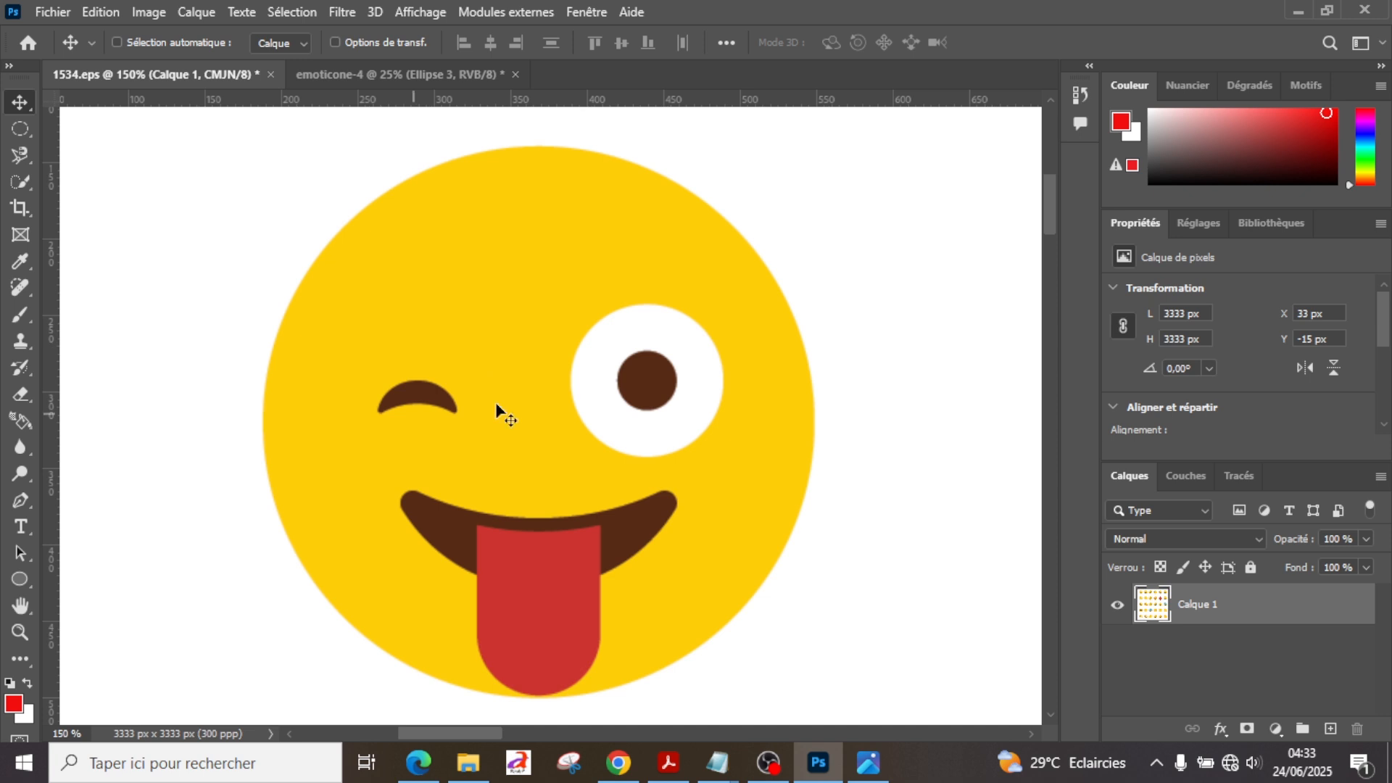
pyautogui.click(402, 79)
pyautogui.scroll(-1, 1209, 670)
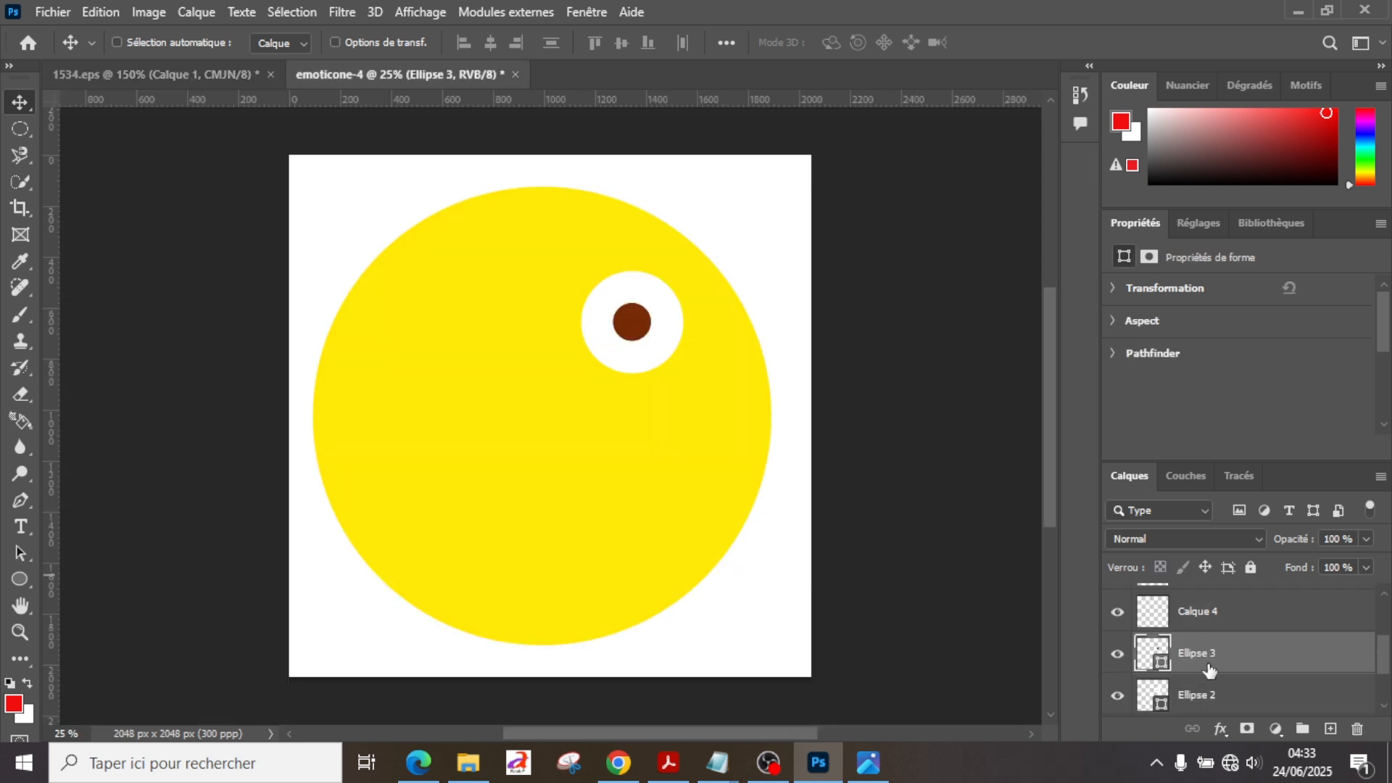
pyautogui.keyDown('shift'); pyautogui.click(1208, 690); pyautogui.keyUp('shift')
pyautogui.moveTo(620, 345); pyautogui.dragTo(619, 371)
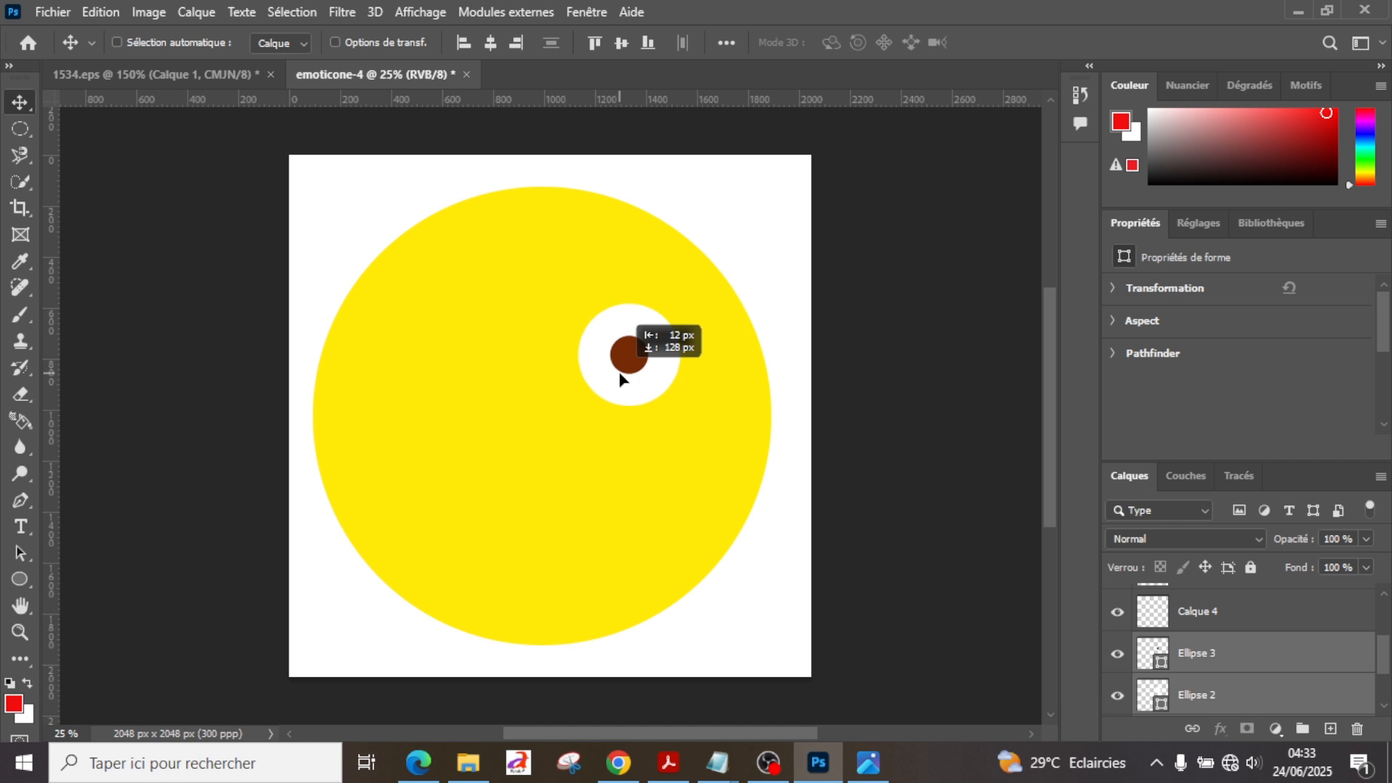
# Step: After checking the wink in the reference image, create a 250 × 250 px brown circle in the left half of the face on Calque 4
pyautogui.click(133, 70)
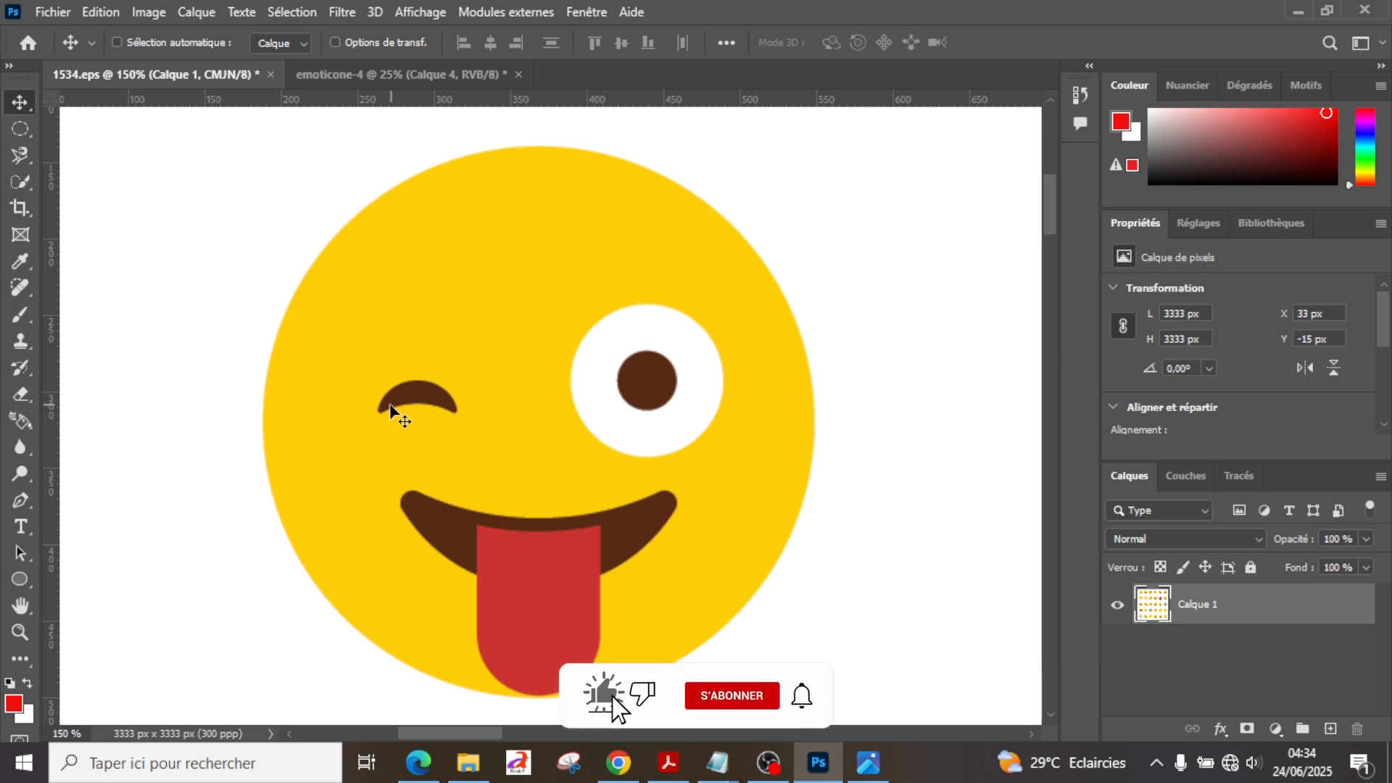
pyautogui.click(367, 77)
pyautogui.click(21, 577)
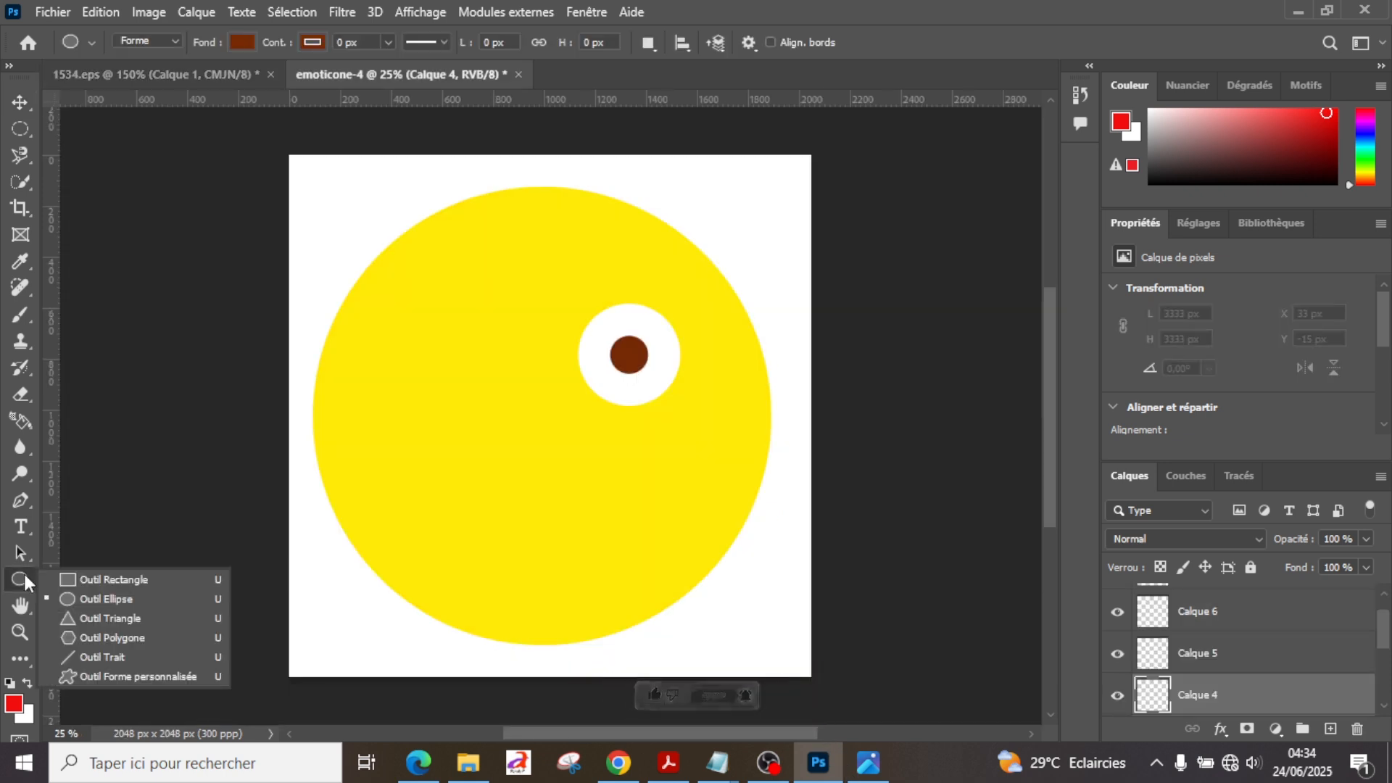
pyautogui.click(349, 423)
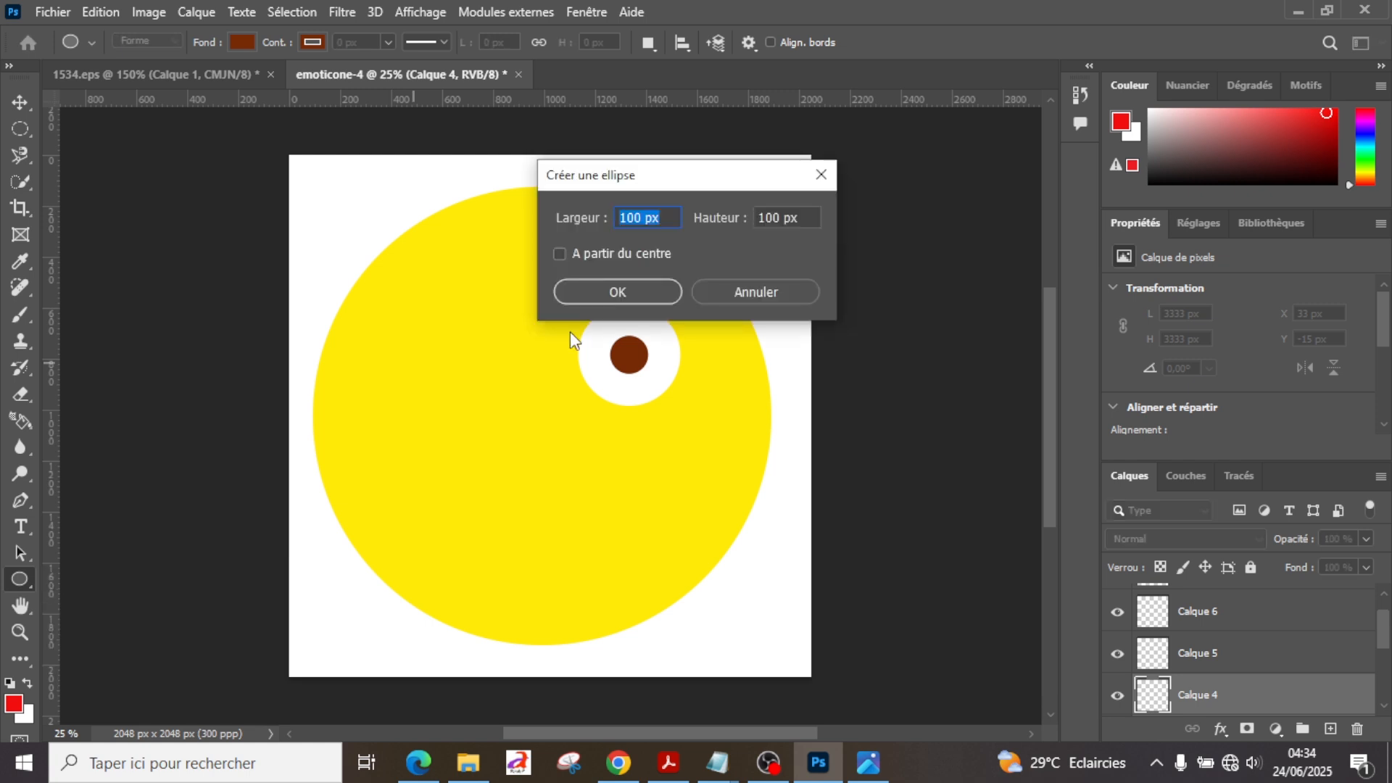
pyautogui.write('250')
pyautogui.press('Tab')
pyautogui.write('250')
pyautogui.press('Return')
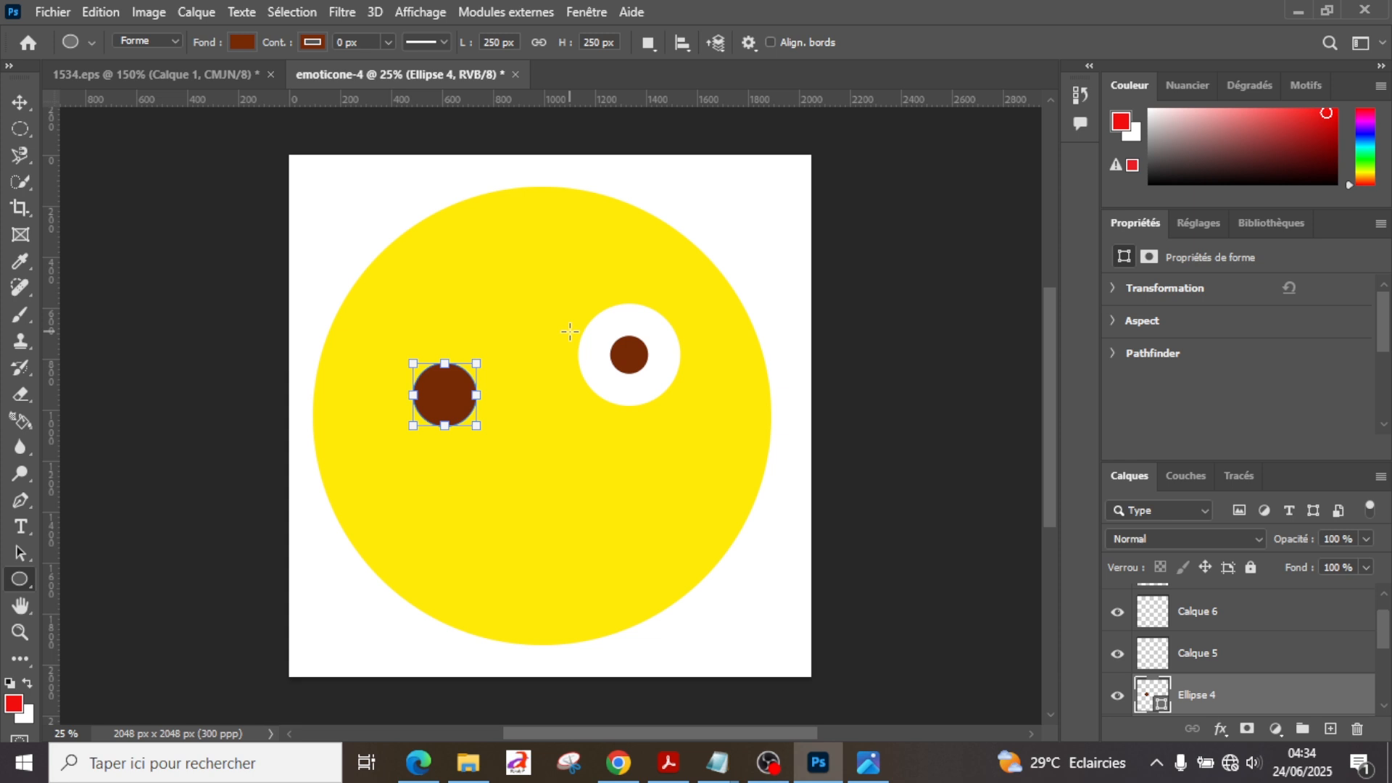
# Step: Resize the large brown circle to 300 × 300 px and move it up level with the white eye's pupil
pyautogui.click(491, 42)
pyautogui.write('300')
pyautogui.press('Tab')
pyautogui.write('300')
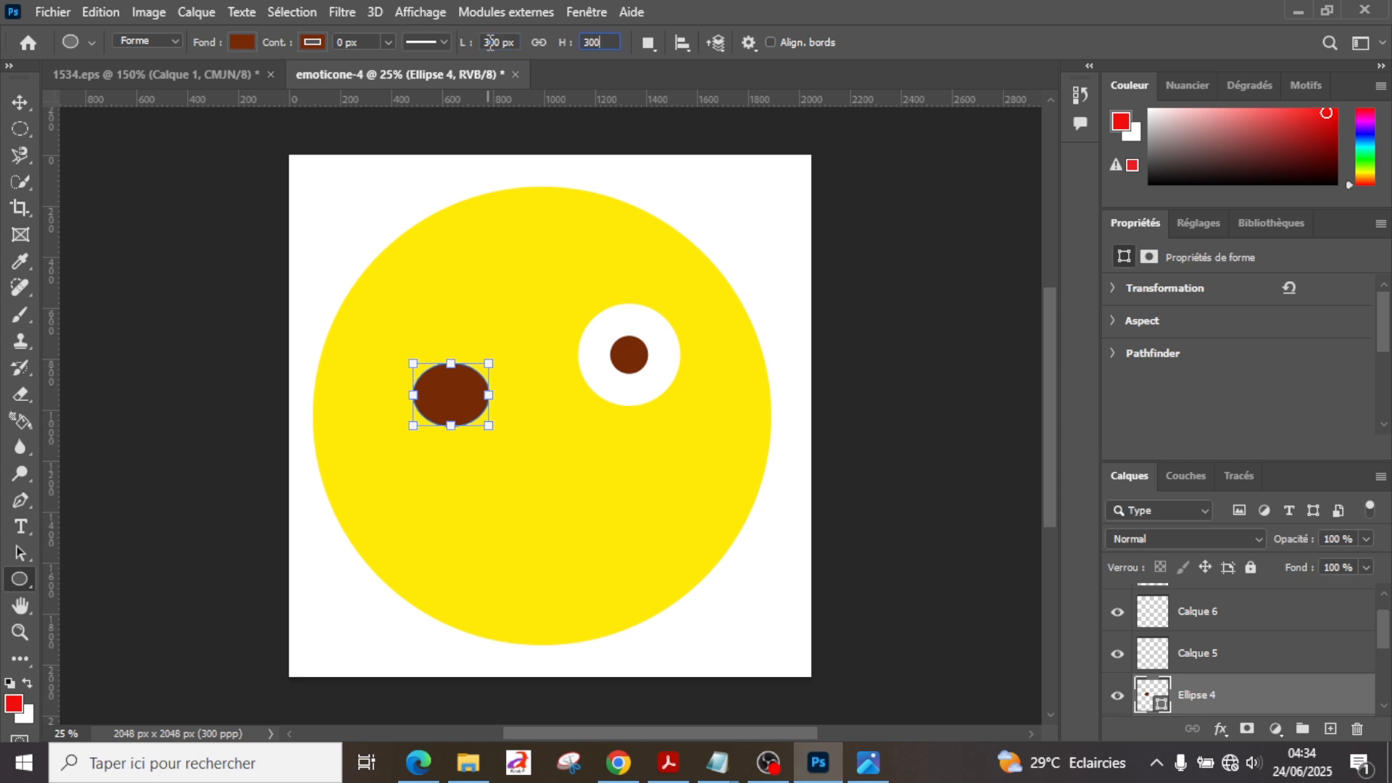
pyautogui.press('Return')
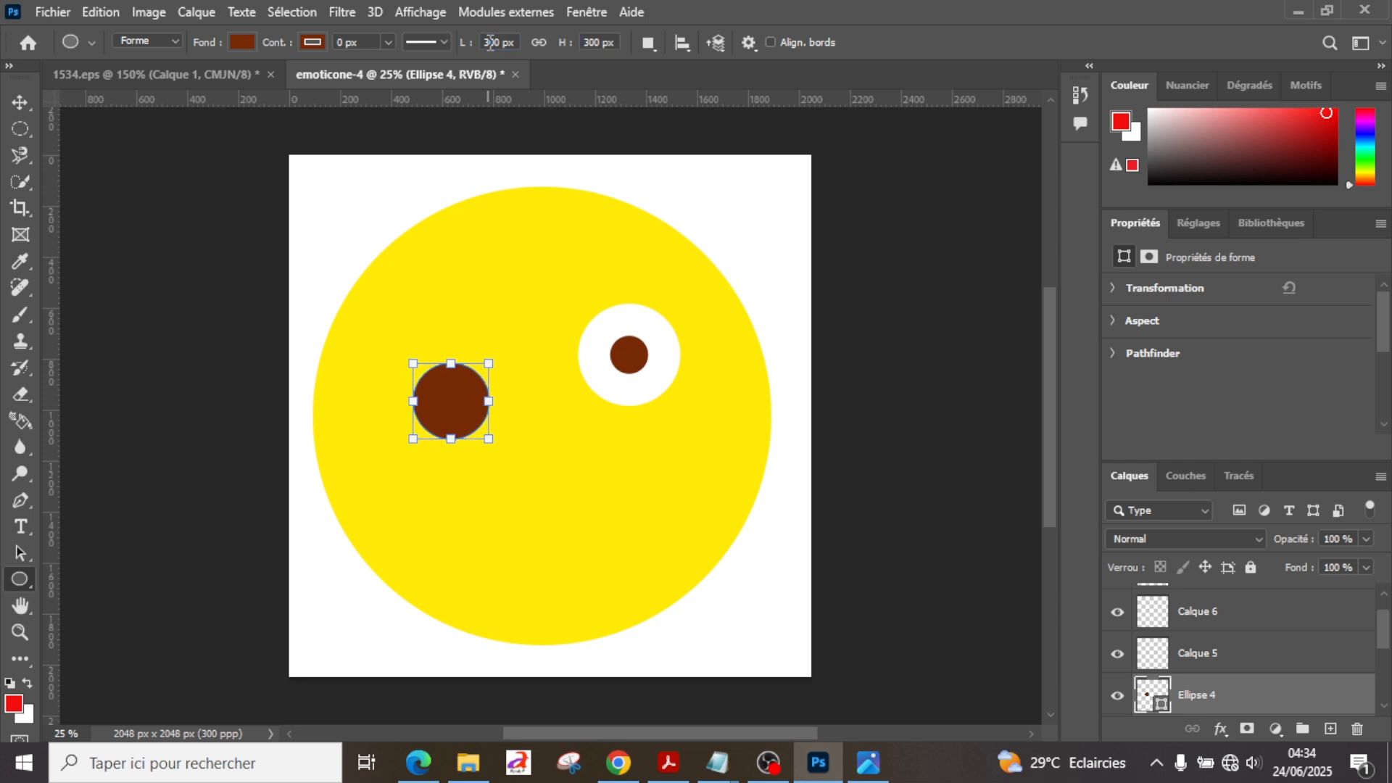
pyautogui.click(28, 107)
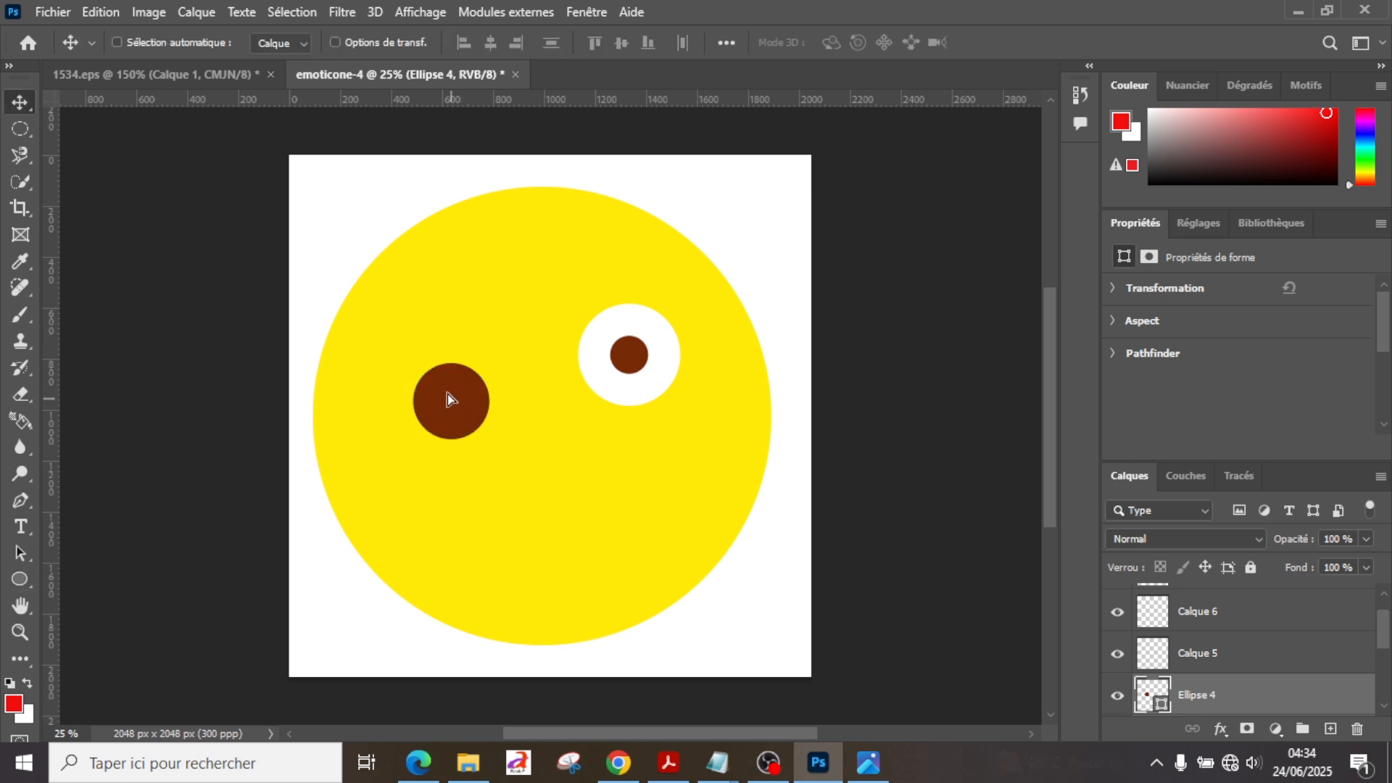
pyautogui.moveTo(446, 393); pyautogui.dragTo(445, 371)
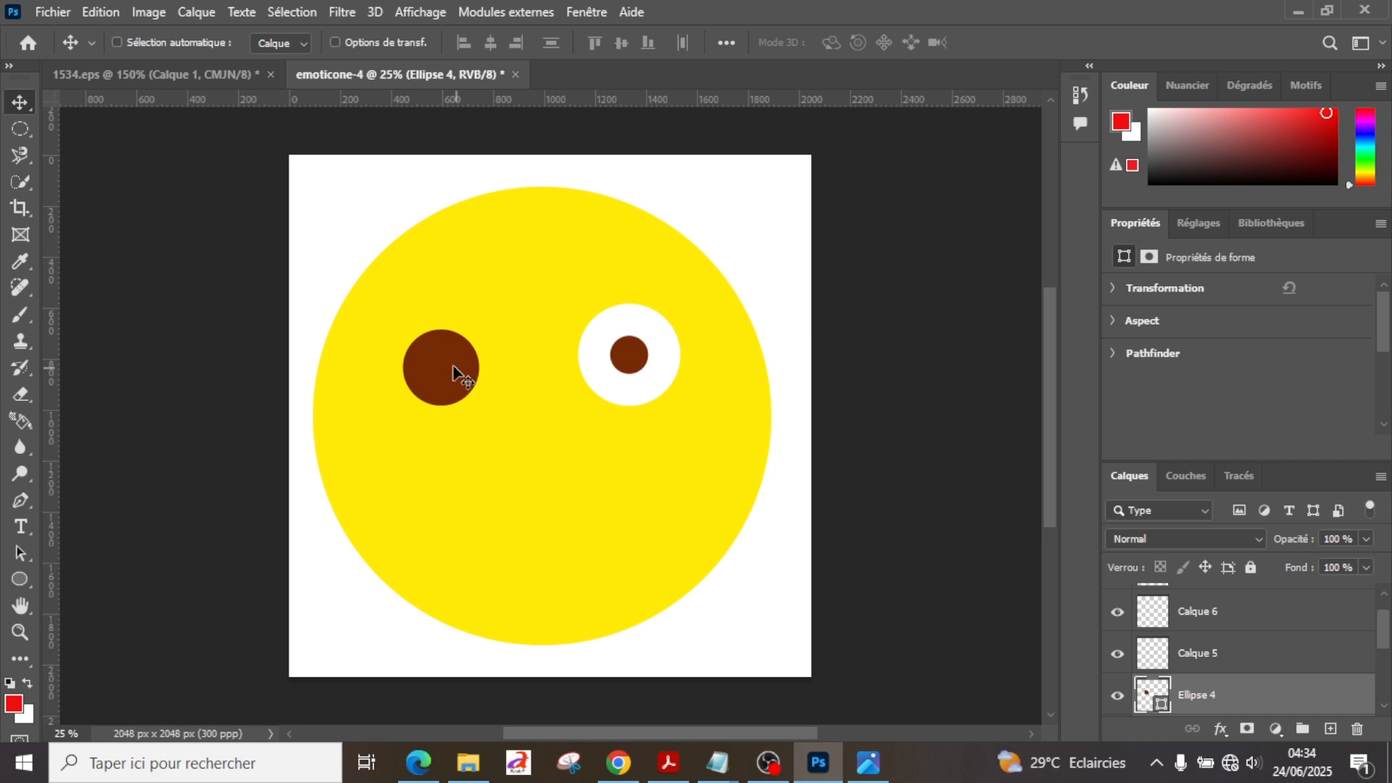
pyautogui.moveTo(452, 365); pyautogui.dragTo(452, 352)
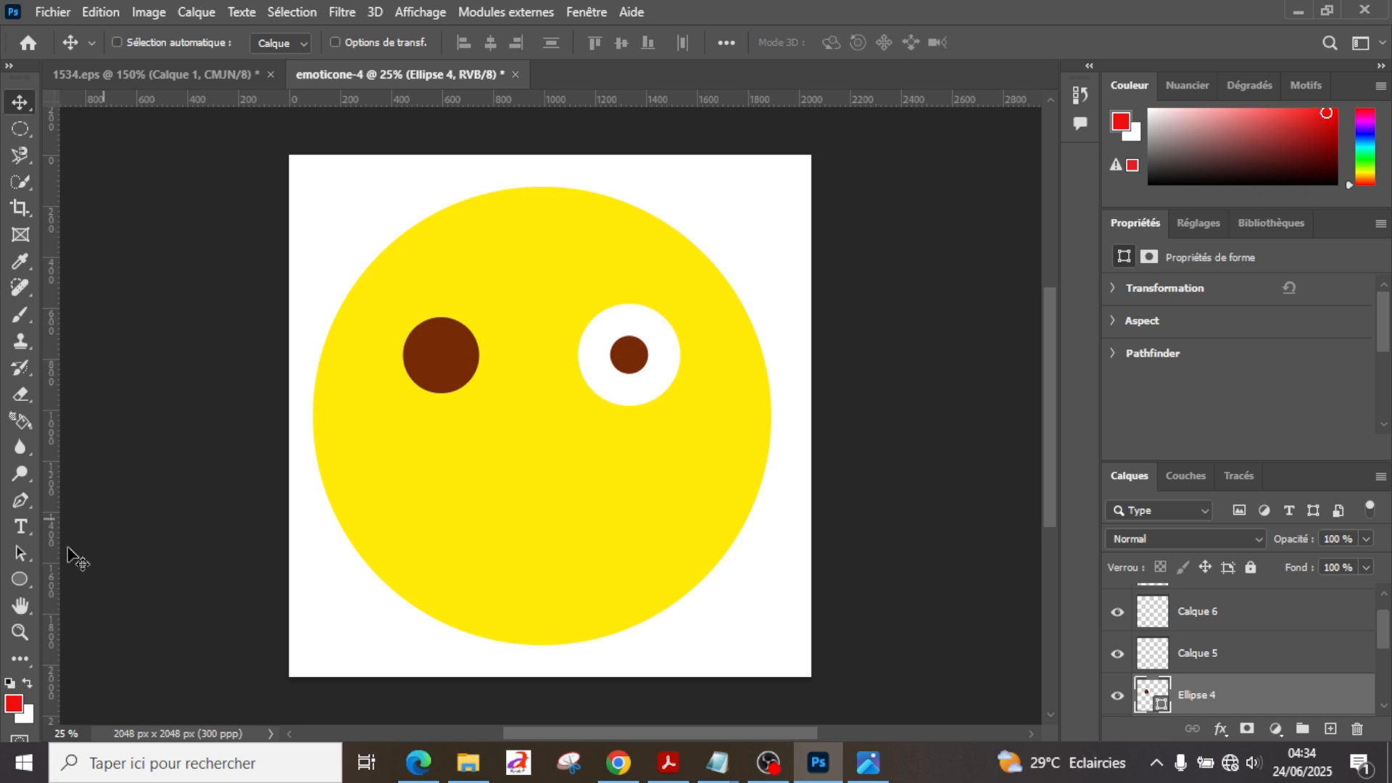
pyautogui.click(21, 578)
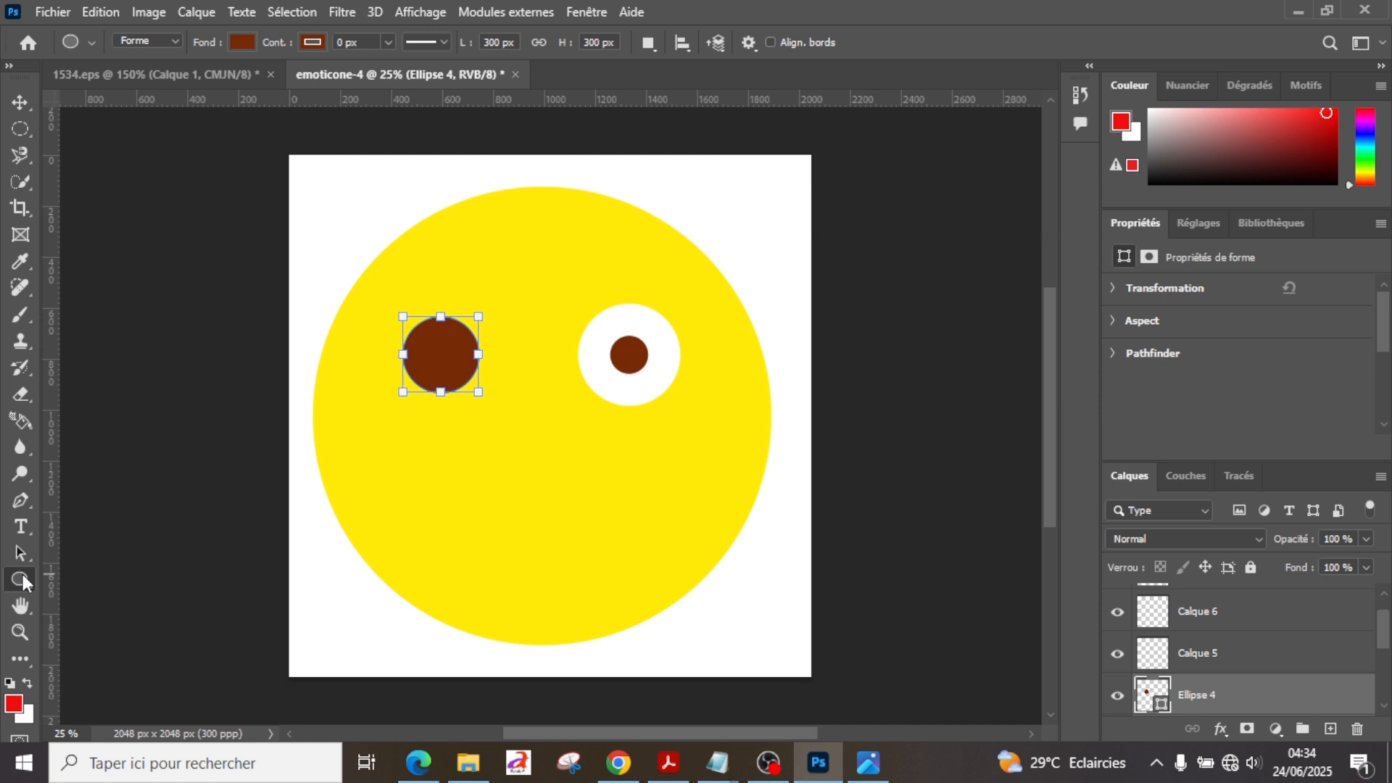
pyautogui.click(243, 42)
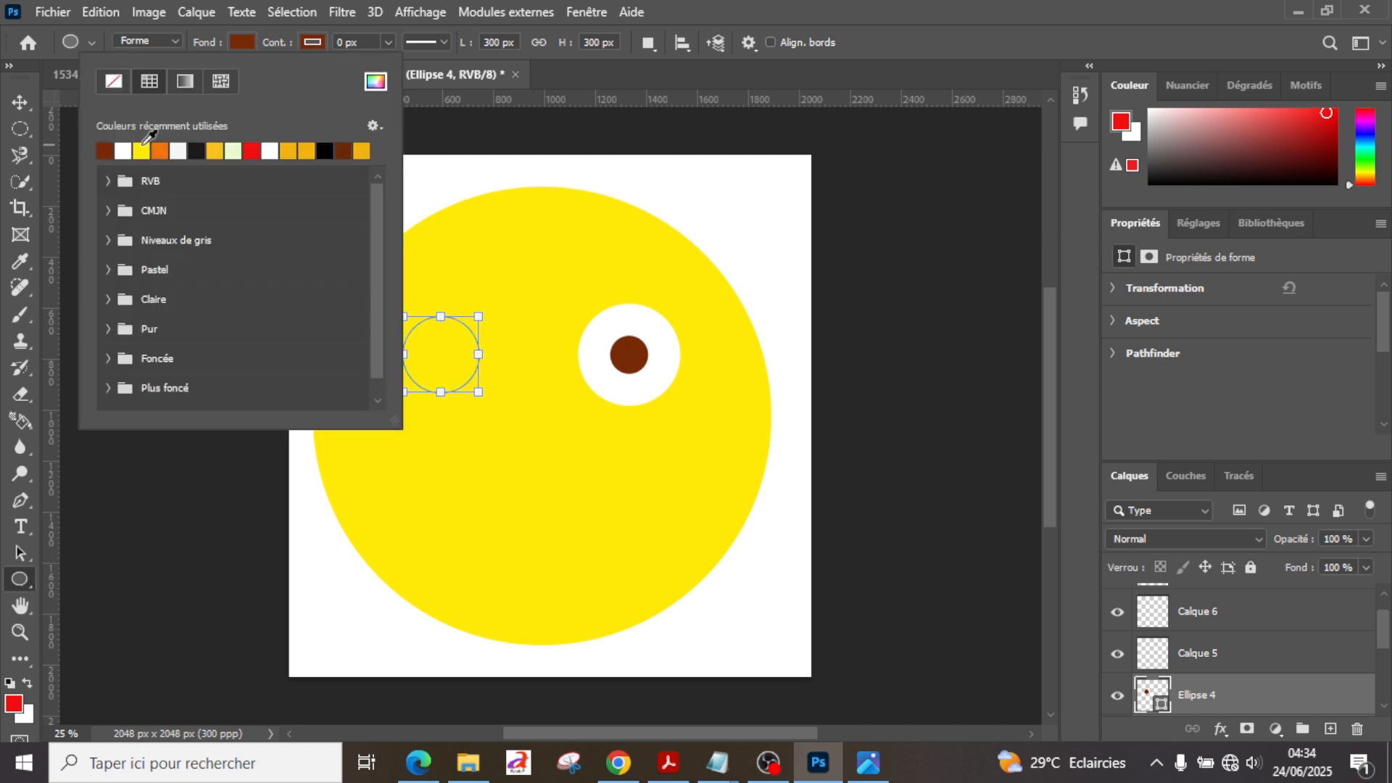
pyautogui.click(141, 150)
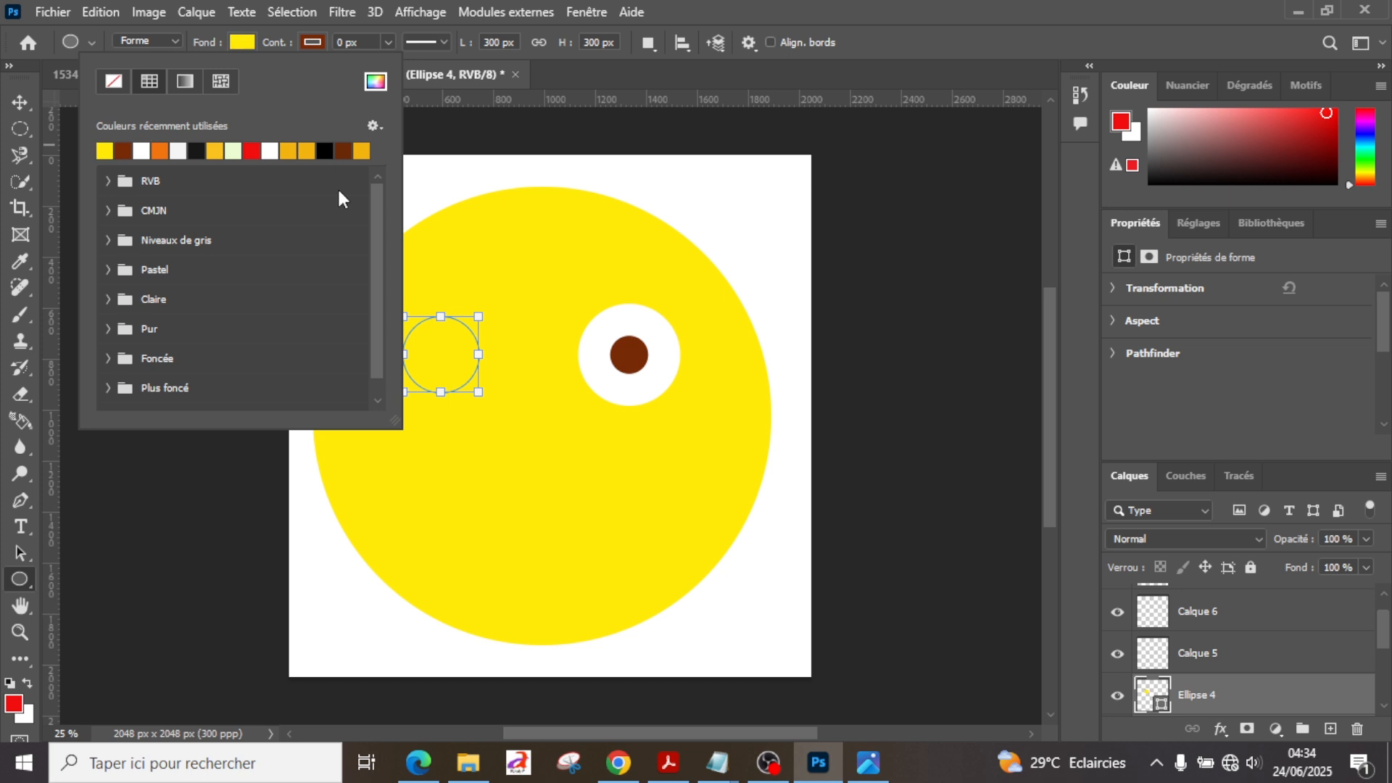
pyautogui.click(122, 150)
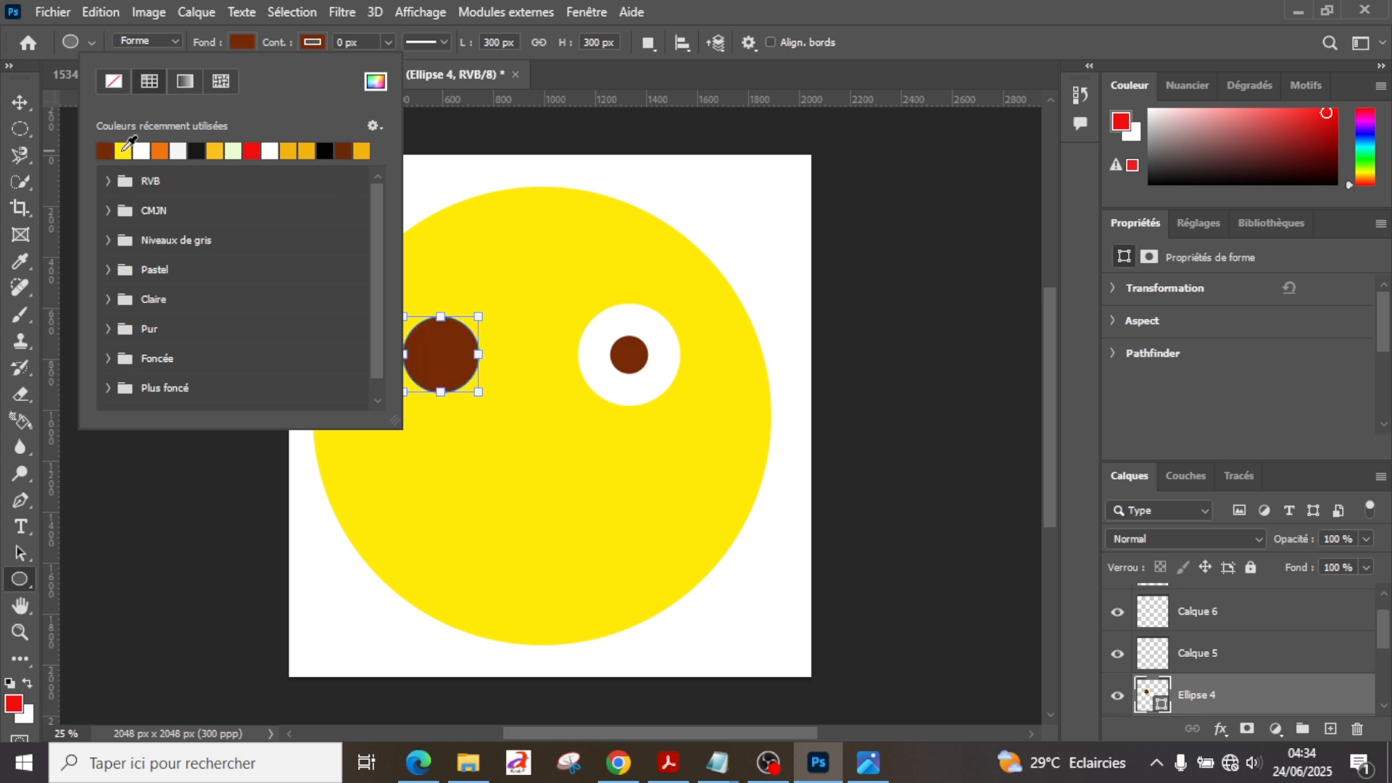
# Step: Set the Ellipse fill to yellow and draw an ellipse about 386 × 292 px on Calque 6, overlapping the large brown circle's lower edge
pyautogui.click(1243, 662)
pyautogui.click(1244, 663)
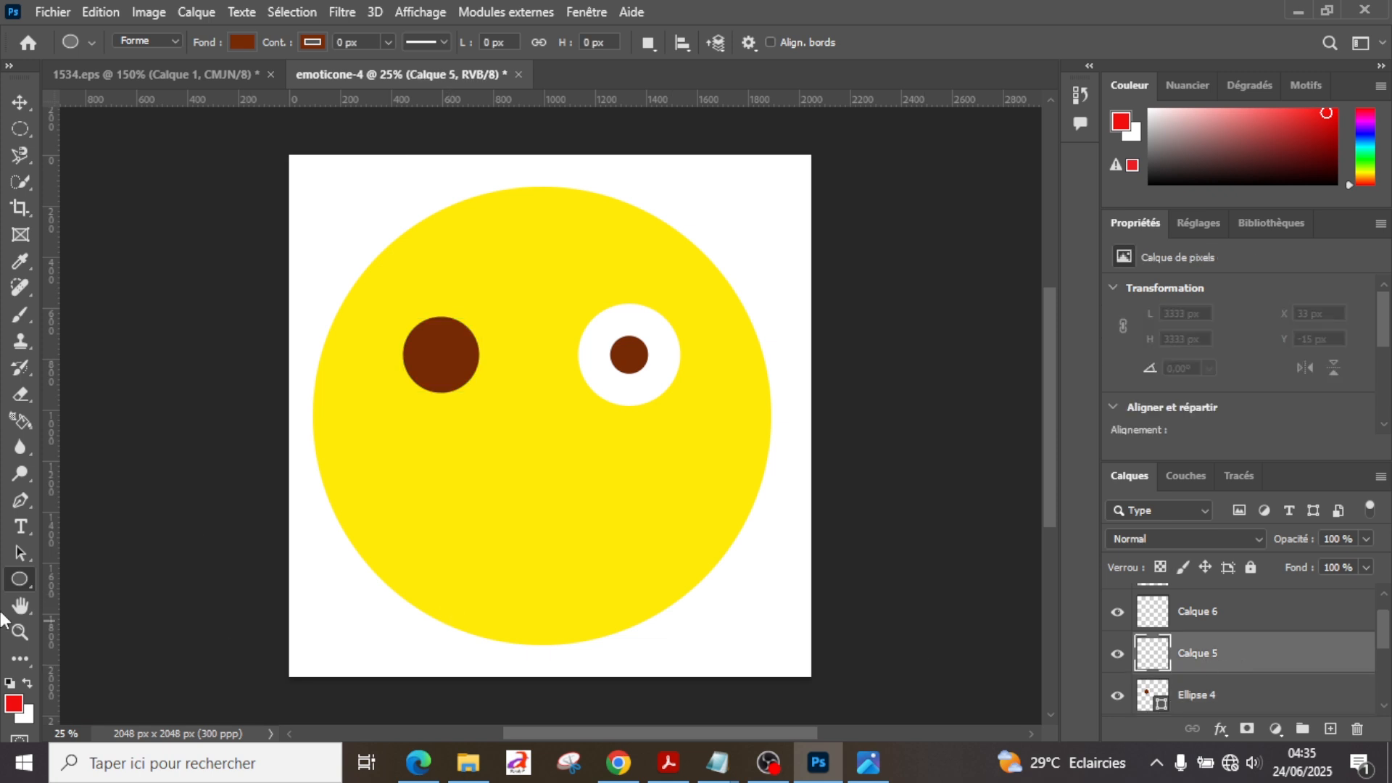
pyautogui.click(244, 41)
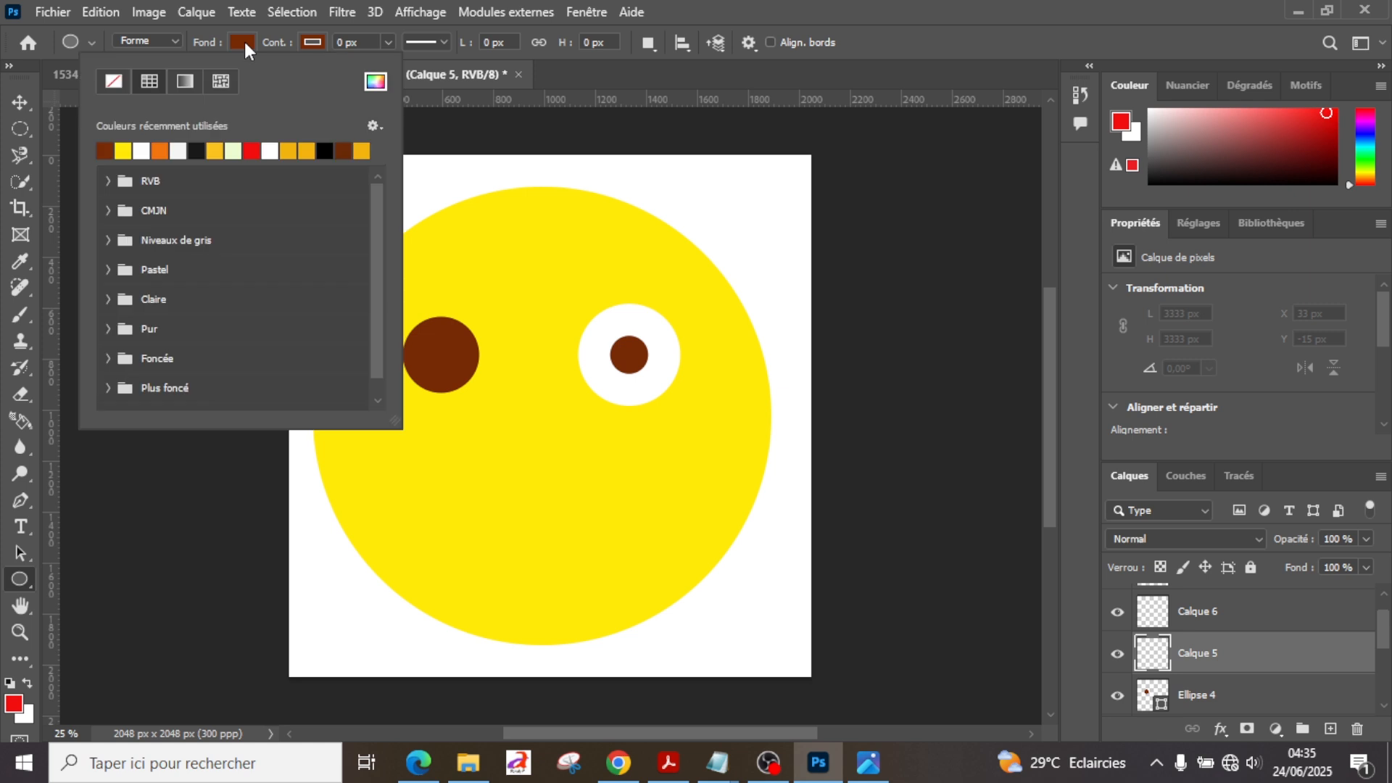
pyautogui.click(127, 147)
pyautogui.click(1237, 615)
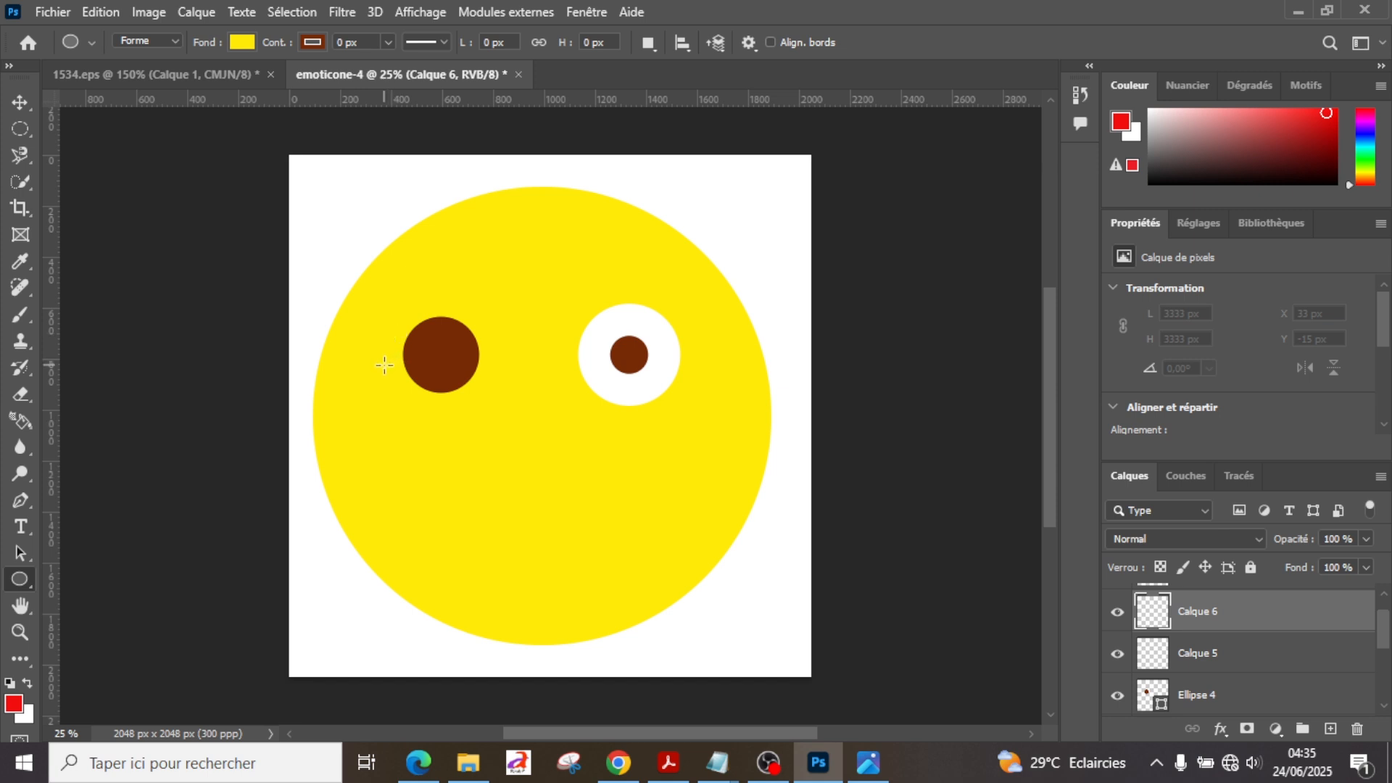
pyautogui.moveTo(384, 374); pyautogui.dragTo(519, 448)
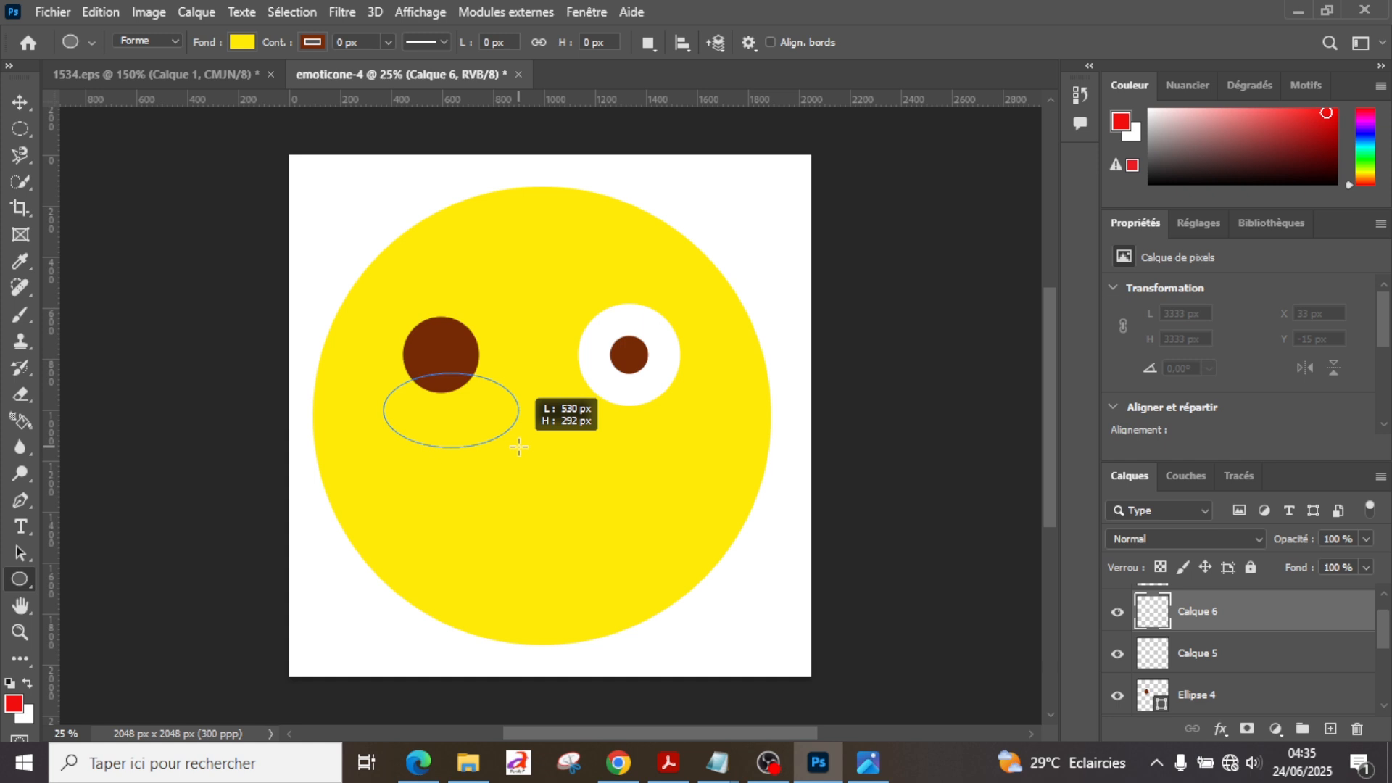
pyautogui.moveTo(519, 447); pyautogui.dragTo(482, 447)
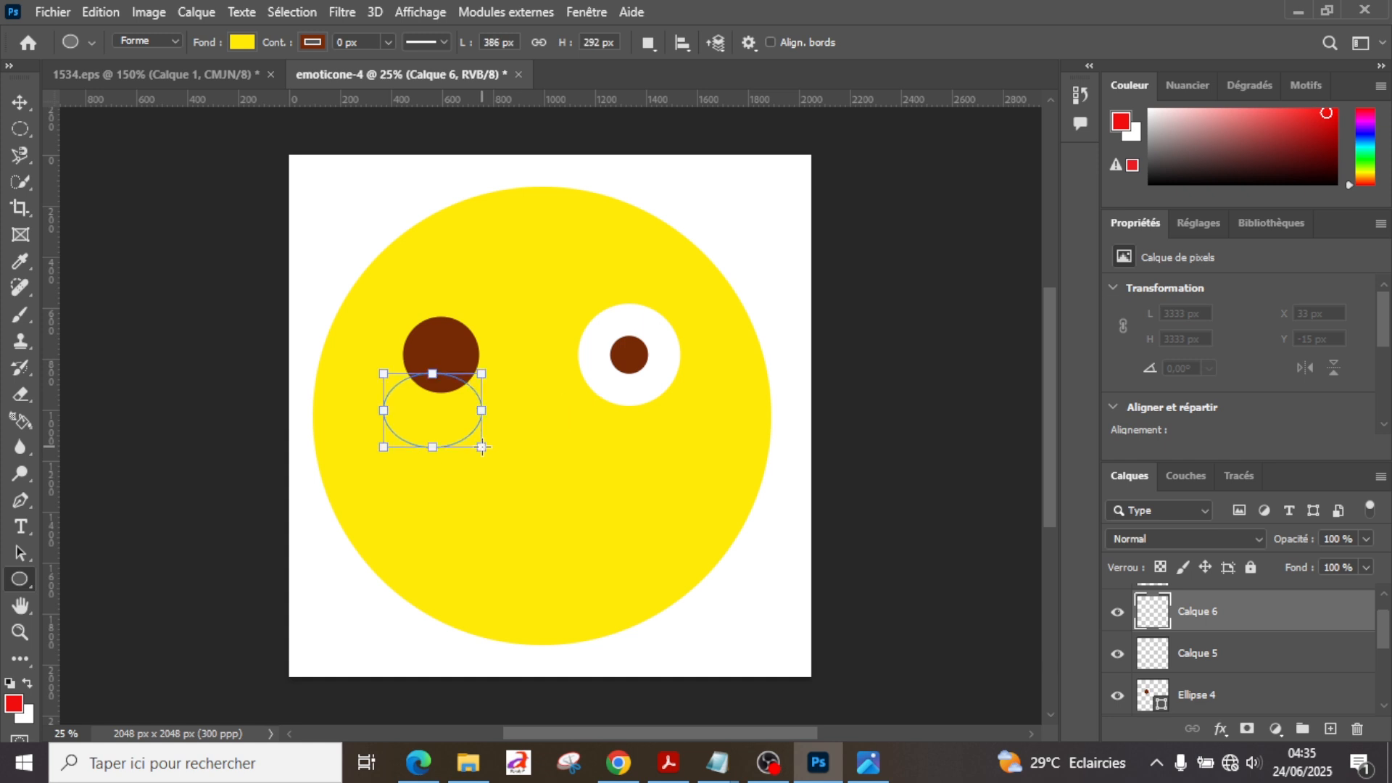
# Step: Move the yellow ellipse up over the lower half of the brown circle to leave a crescent-shaped winking eye
pyautogui.click(21, 99)
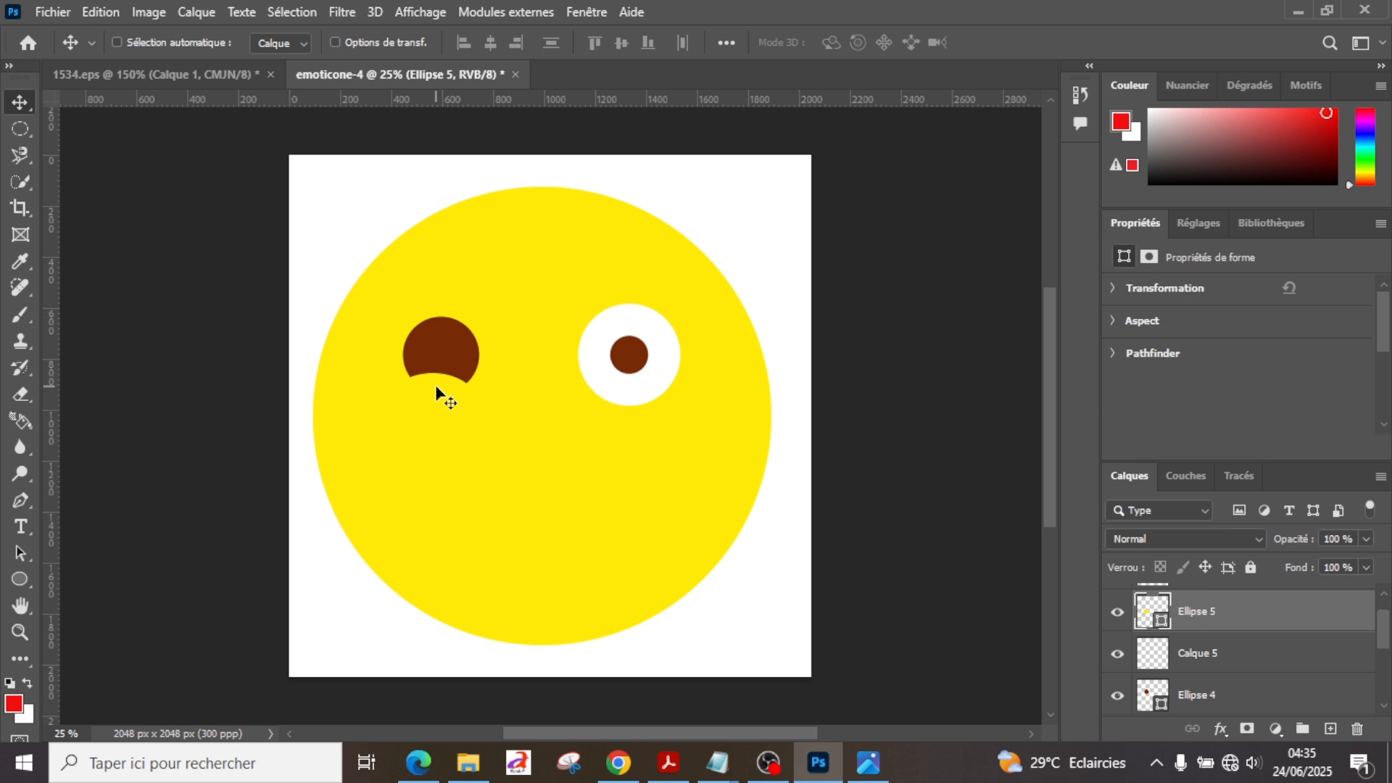
pyautogui.moveTo(437, 386); pyautogui.dragTo(450, 372)
pyautogui.hotkey('shift', 'Up')
pyautogui.hotkey('shift', 'Up')
pyautogui.hotkey('shift', 'Up')
pyautogui.hotkey('shift', 'Up')
pyautogui.hotkey('shift', 'Up')
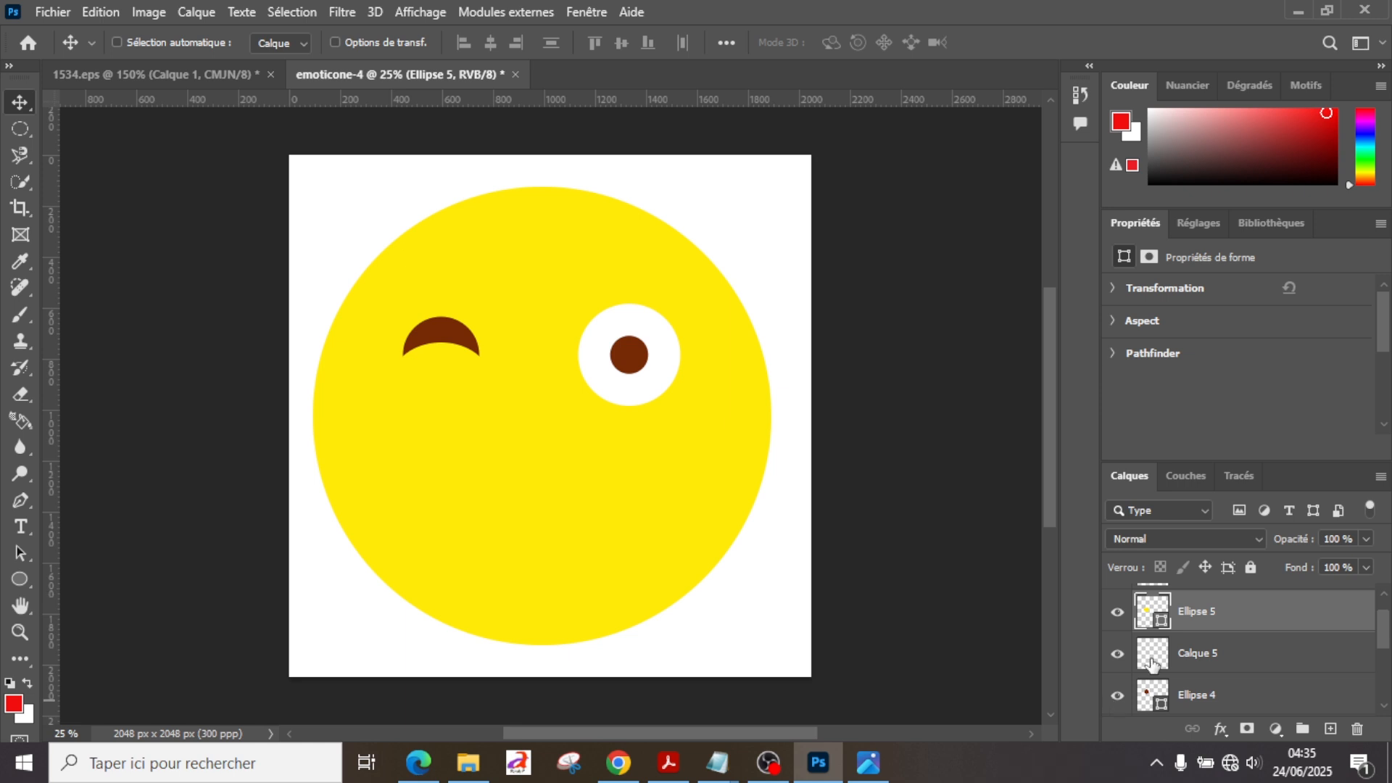
# Step: Move the layer Ellipse 5 directly above Ellipse 4, then nudge both layers slightly down together
pyautogui.moveTo(1207, 617); pyautogui.dragTo(1209, 657)
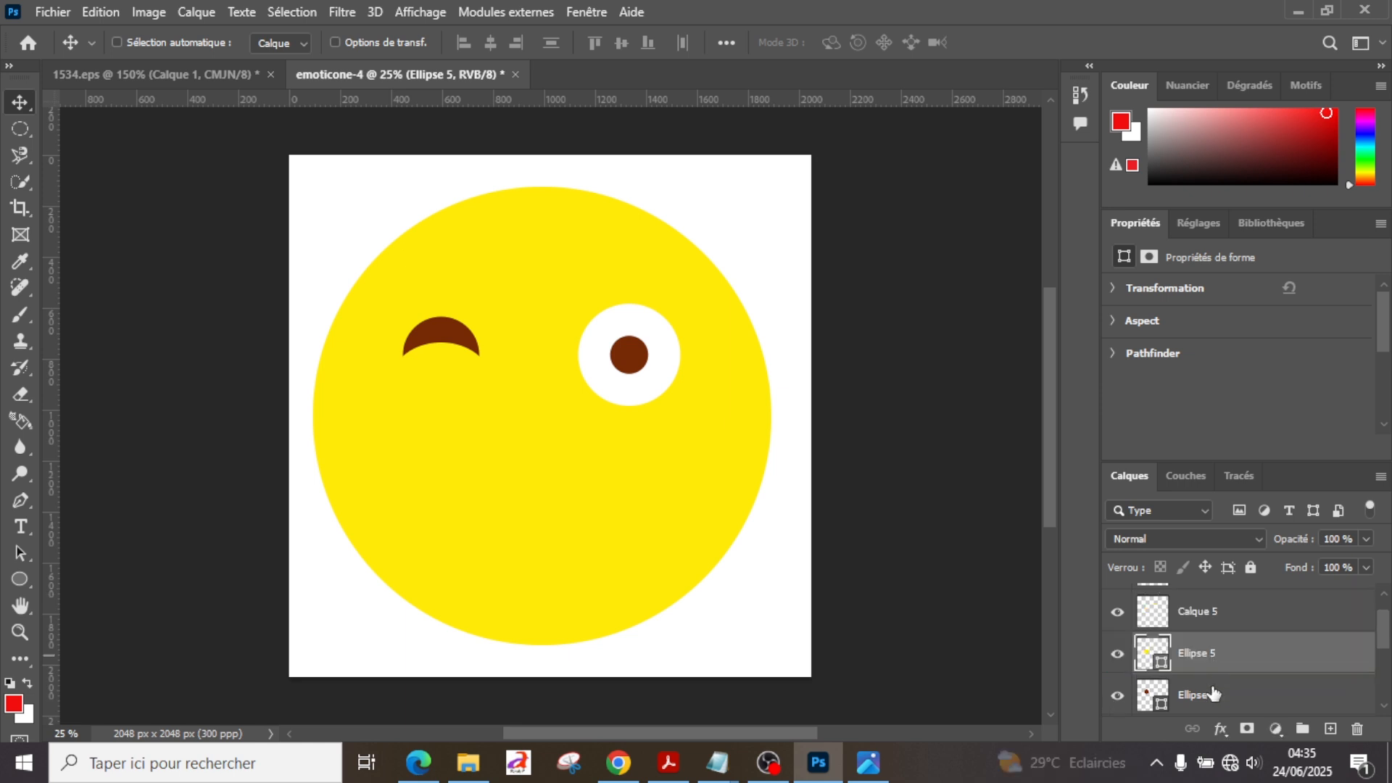
pyautogui.keyDown('ctrl'); pyautogui.click(1214, 693); pyautogui.keyUp('ctrl')
pyautogui.hotkey('ctrl', 'Down')
pyautogui.hotkey('ctrl', 'Down')
pyautogui.hotkey('ctrl', 'Down')
pyautogui.hotkey('ctrl', 'Down')
pyautogui.hotkey('ctrl', 'Down')
pyautogui.hotkey('ctrl', 'Down')
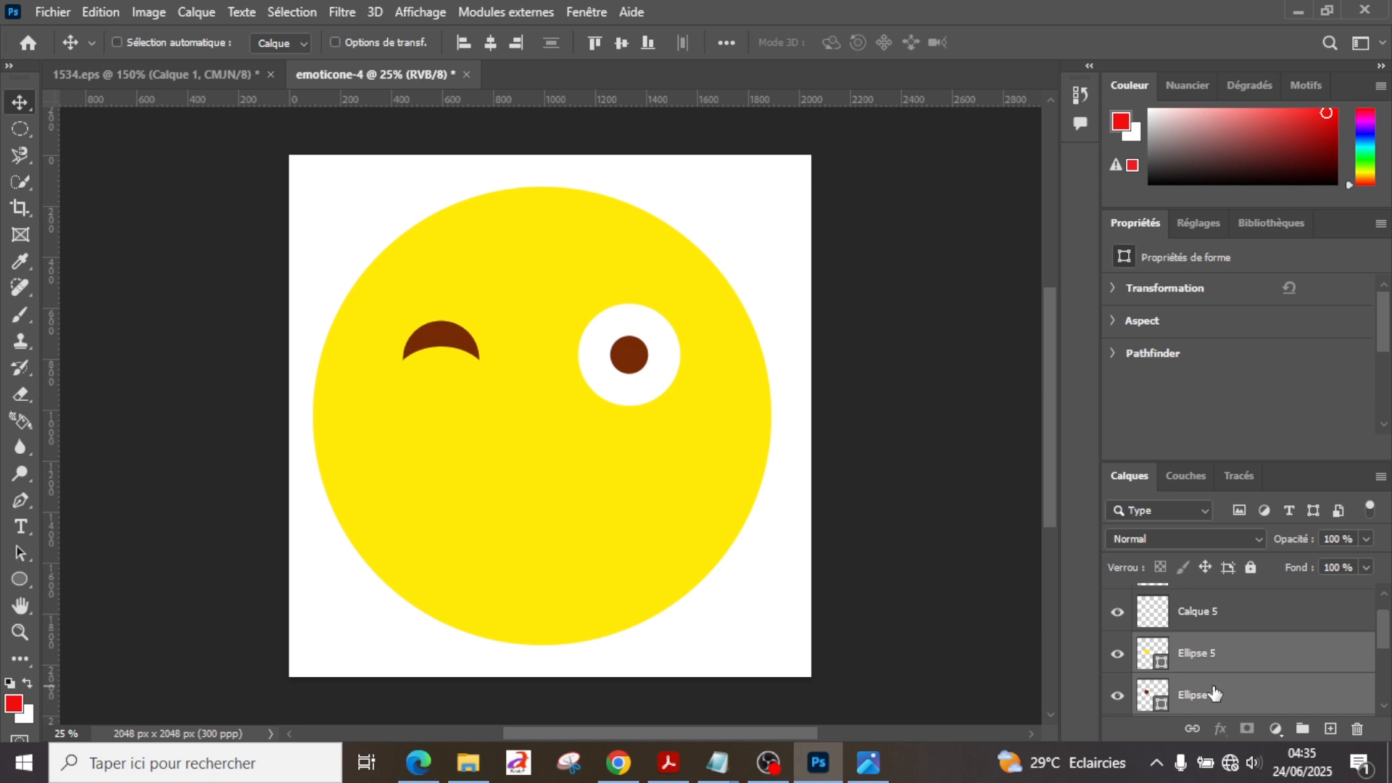
pyautogui.hotkey('shift', 'Down')
pyautogui.hotkey('shift', 'Down')
pyautogui.hotkey('shift', 'Down')
pyautogui.hotkey('shift', 'Down')
pyautogui.hotkey('shift', 'Down')
pyautogui.hotkey('shift', 'Down')
pyautogui.hotkey('shift', 'Down')
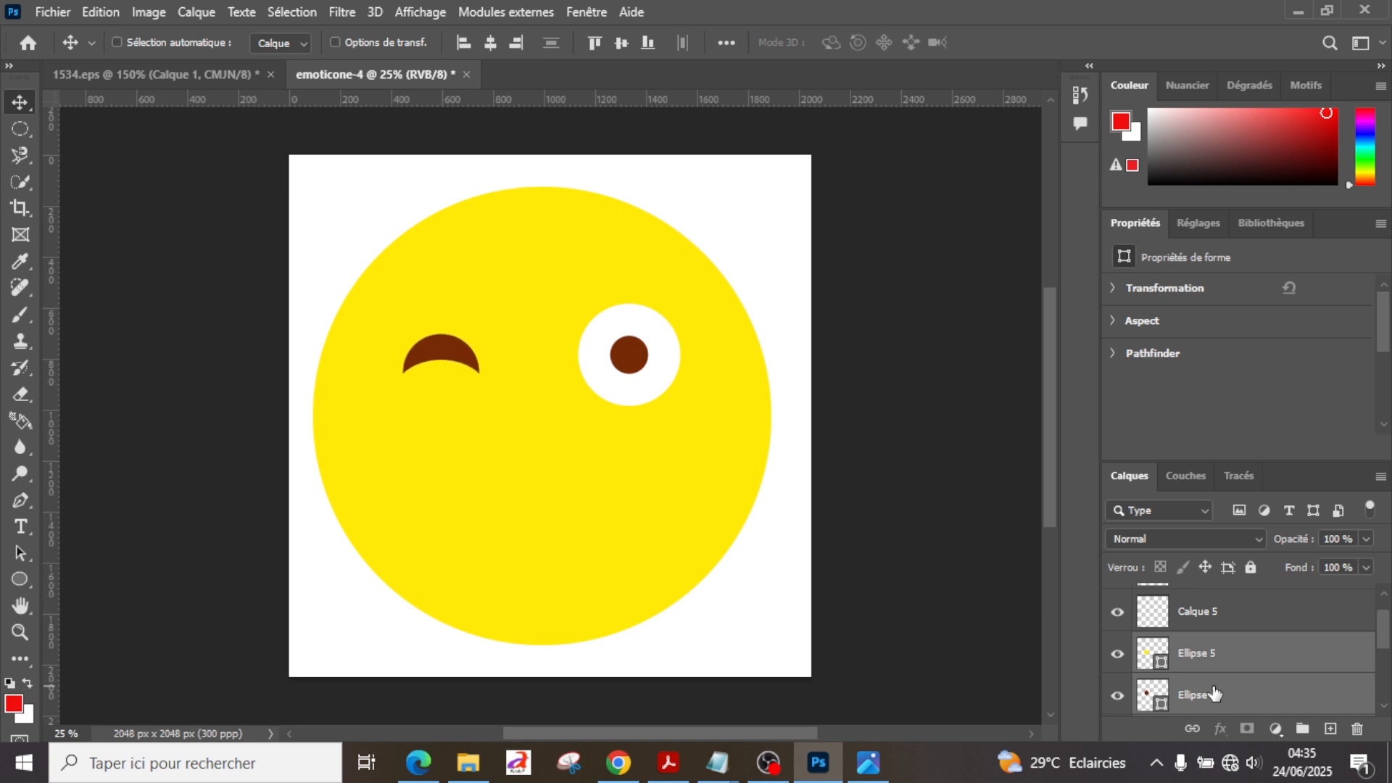
# Step: Compare with the reference image and nudge the winking eye further down, level with the lower part of the white eye
pyautogui.click(171, 82)
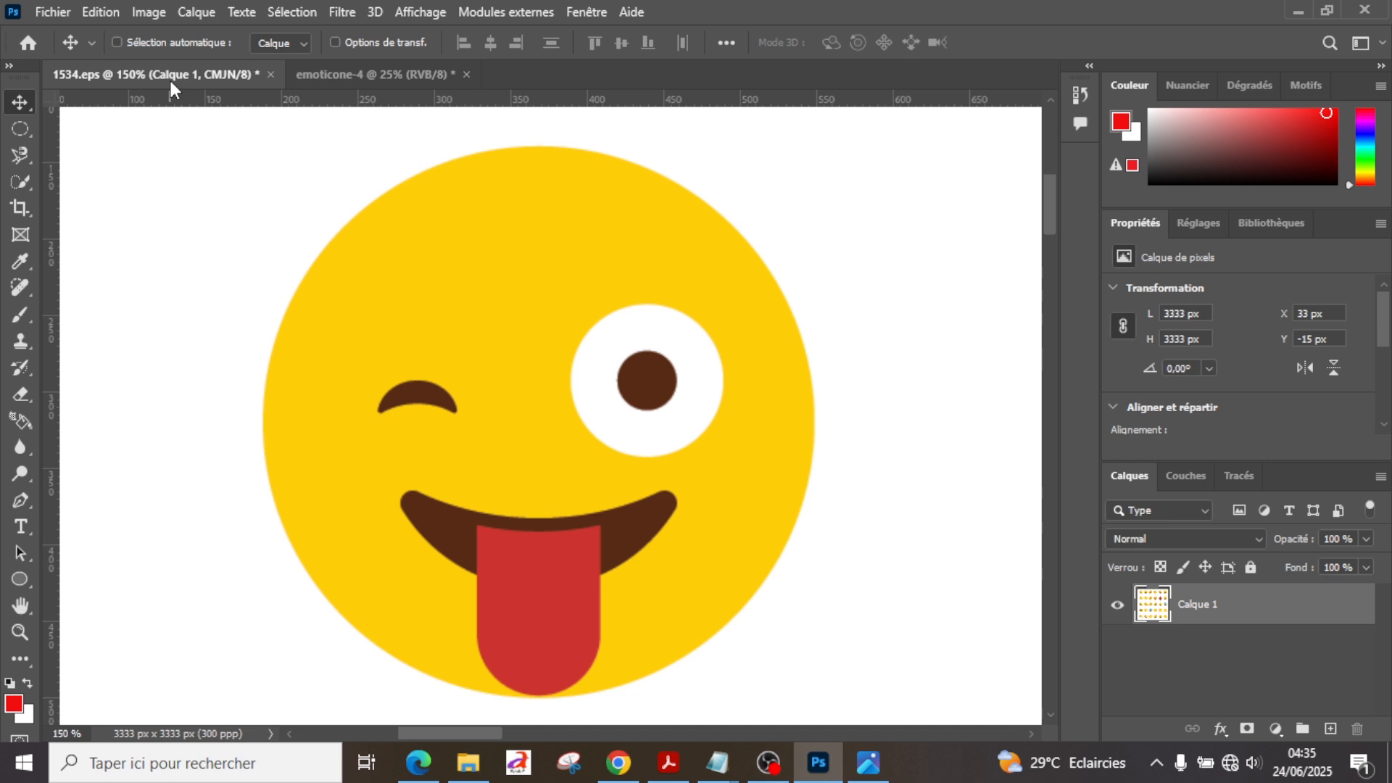
pyautogui.click(370, 76)
pyautogui.hotkey('shift', 'Down')
pyautogui.hotkey('shift', 'Down')
pyautogui.hotkey('shift', 'Down')
pyautogui.hotkey('shift', 'Down')
pyautogui.hotkey('shift', 'Down')
pyautogui.hotkey('shift', 'Down')
pyautogui.hotkey('shift', 'Down')
pyautogui.hotkey('shift', 'Down')
pyautogui.hotkey('shift', 'Down')
pyautogui.hotkey('shift', 'Down')
pyautogui.hotkey('shift', 'Down')
pyautogui.hotkey('shift', 'Down')
pyautogui.hotkey('shift', 'Down')
pyautogui.hotkey('shift', 'Down')
pyautogui.hotkey('shift', 'Down')
pyautogui.hotkey('shift', 'Down')
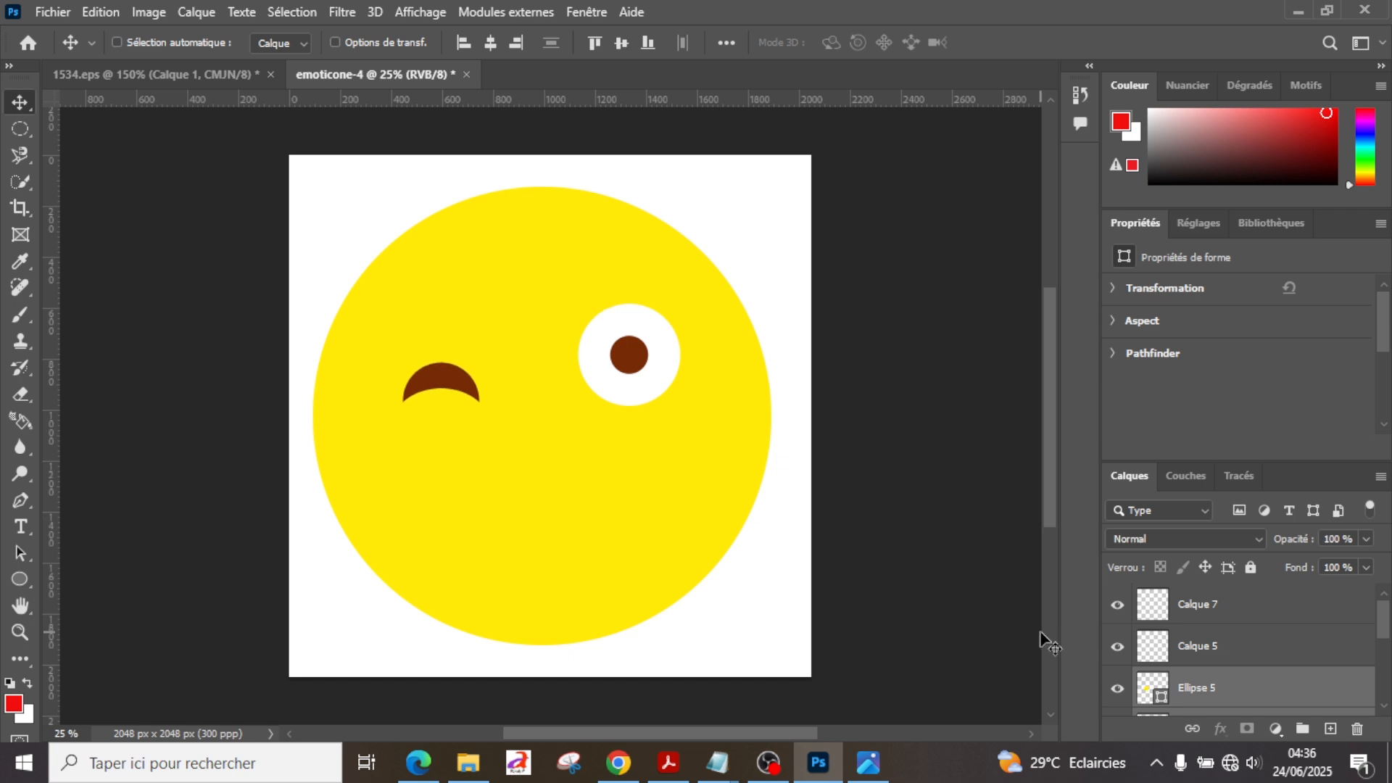
# Step: Nudge Ellipse 5 upward to make the winking eye's crescent thinner, and compare it with the reference image
pyautogui.click(1197, 649)
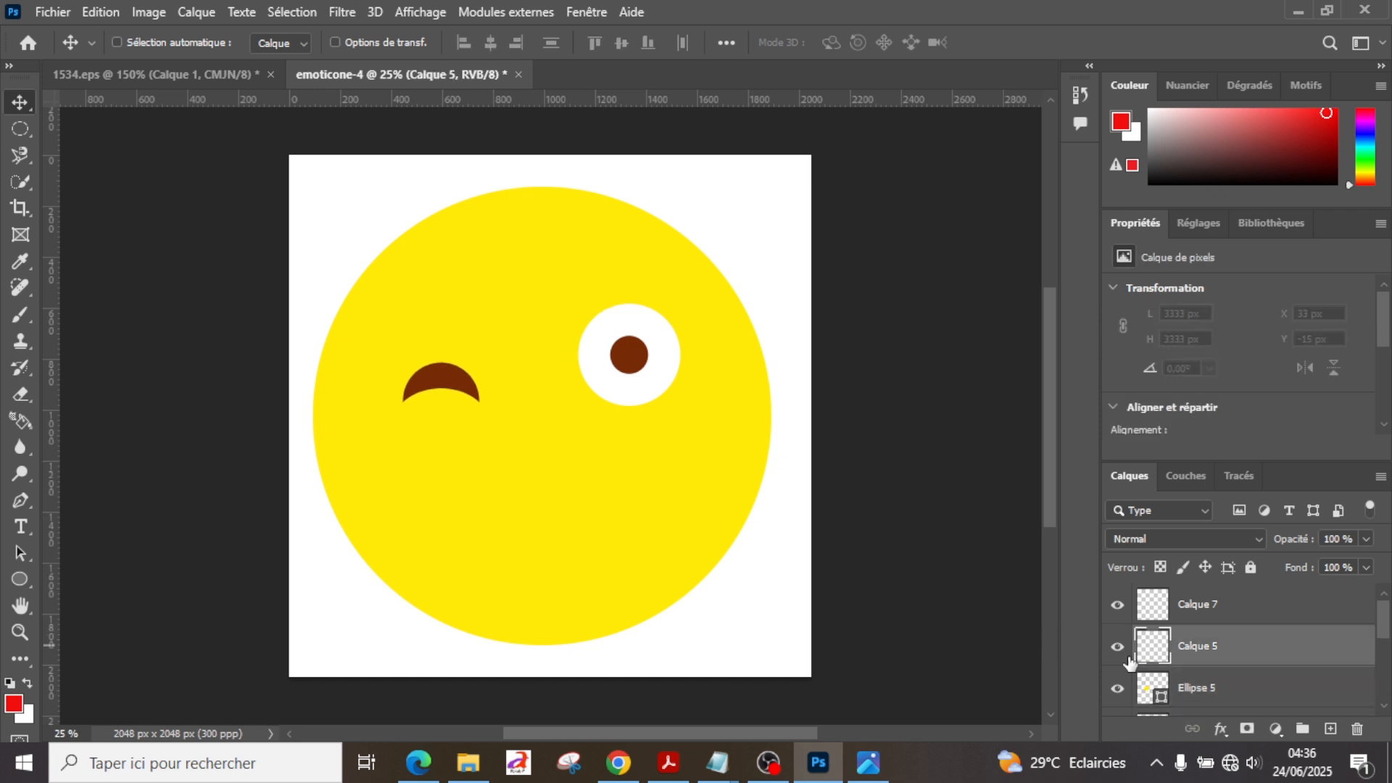
pyautogui.click(1209, 687)
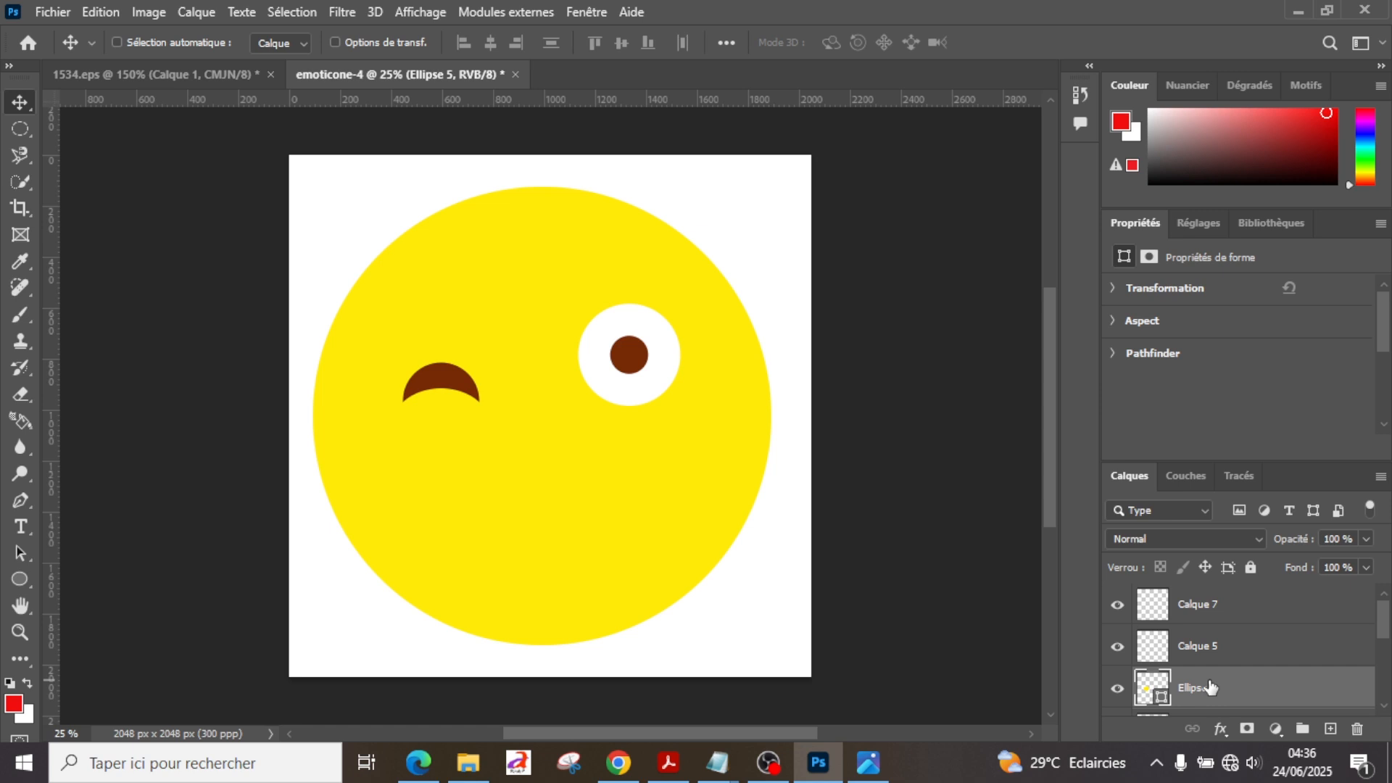
pyautogui.hotkey('shift', 'Up')
pyautogui.hotkey('shift', 'Up')
pyautogui.hotkey('shift', 'Up')
pyautogui.hotkey('shift', 'Up')
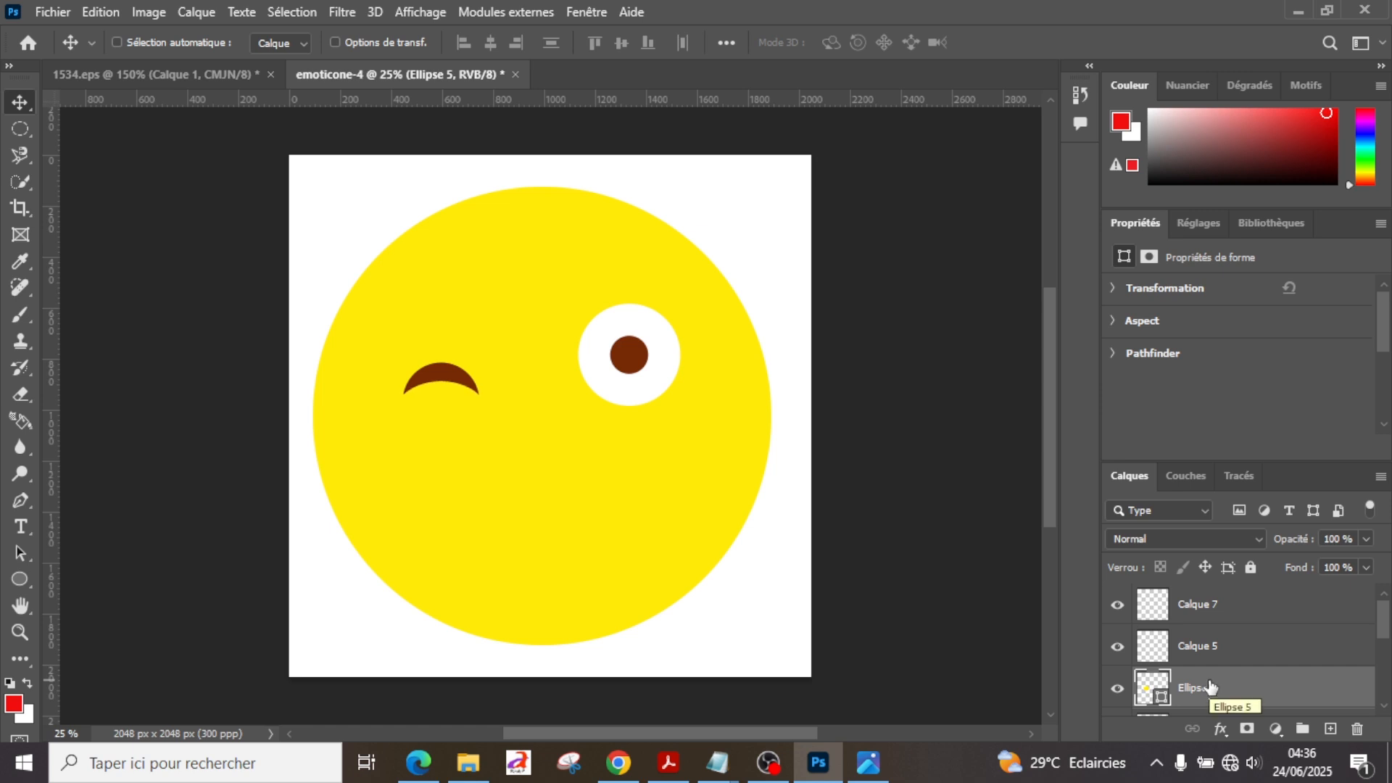
pyautogui.click(161, 69)
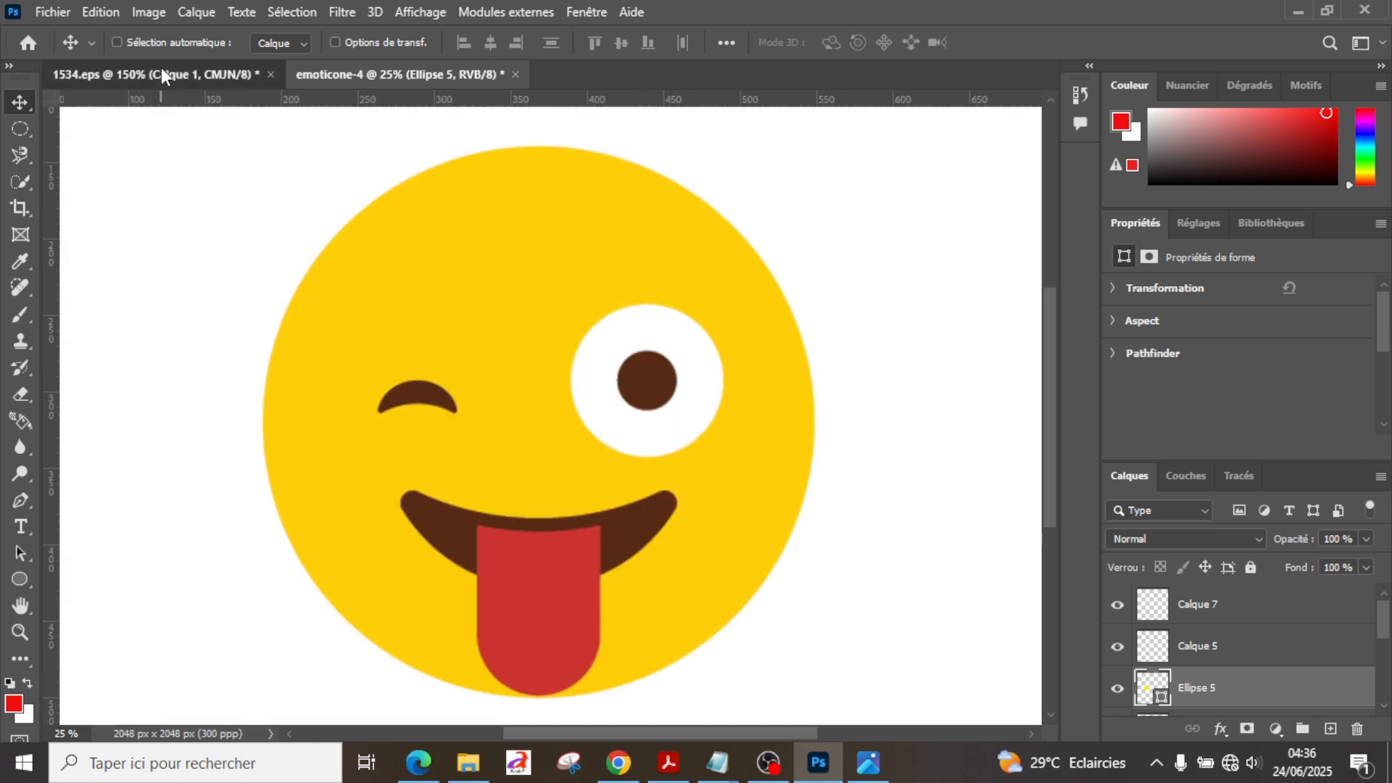
pyautogui.click(364, 85)
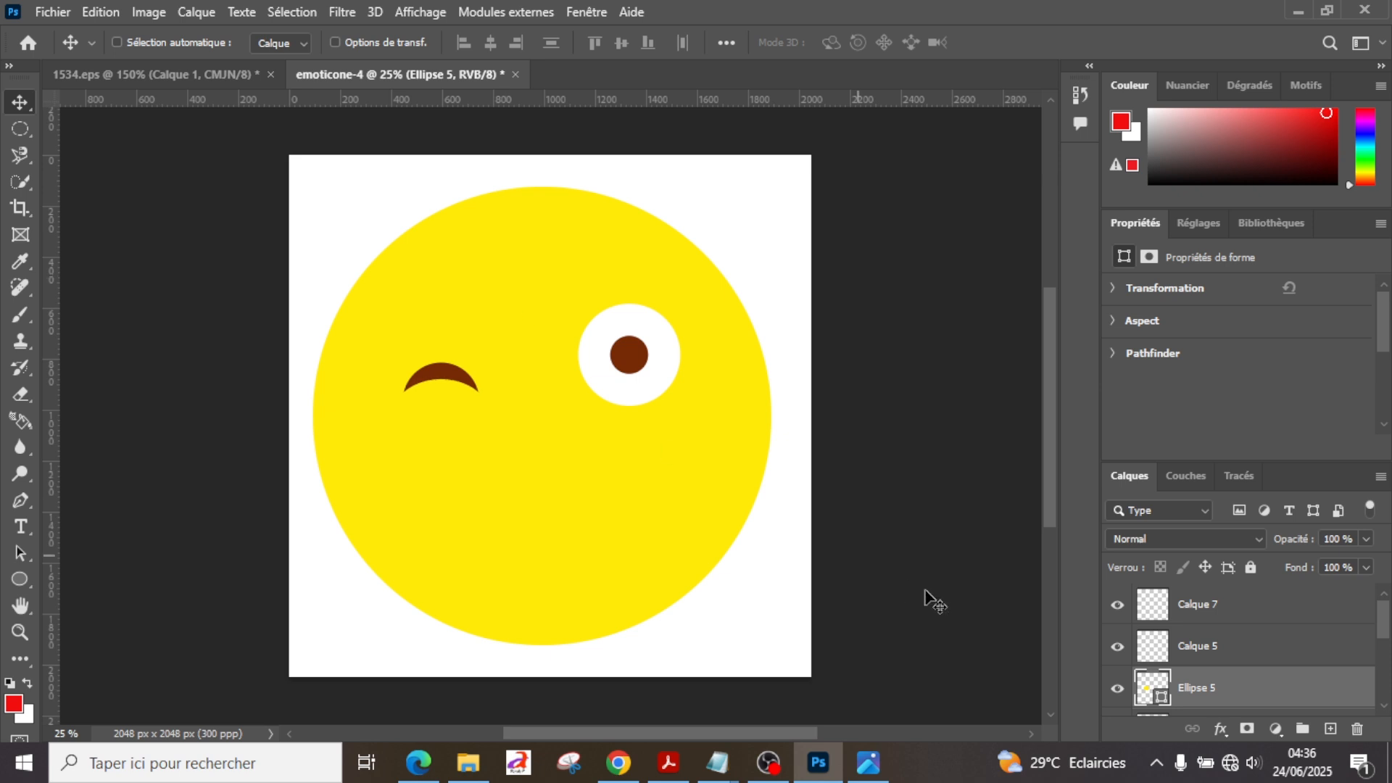
pyautogui.click(1233, 648)
pyautogui.scroll(-1, 1233, 648)
pyautogui.keyDown('ctrl'); pyautogui.click(1204, 648); pyautogui.keyUp('ctrl')
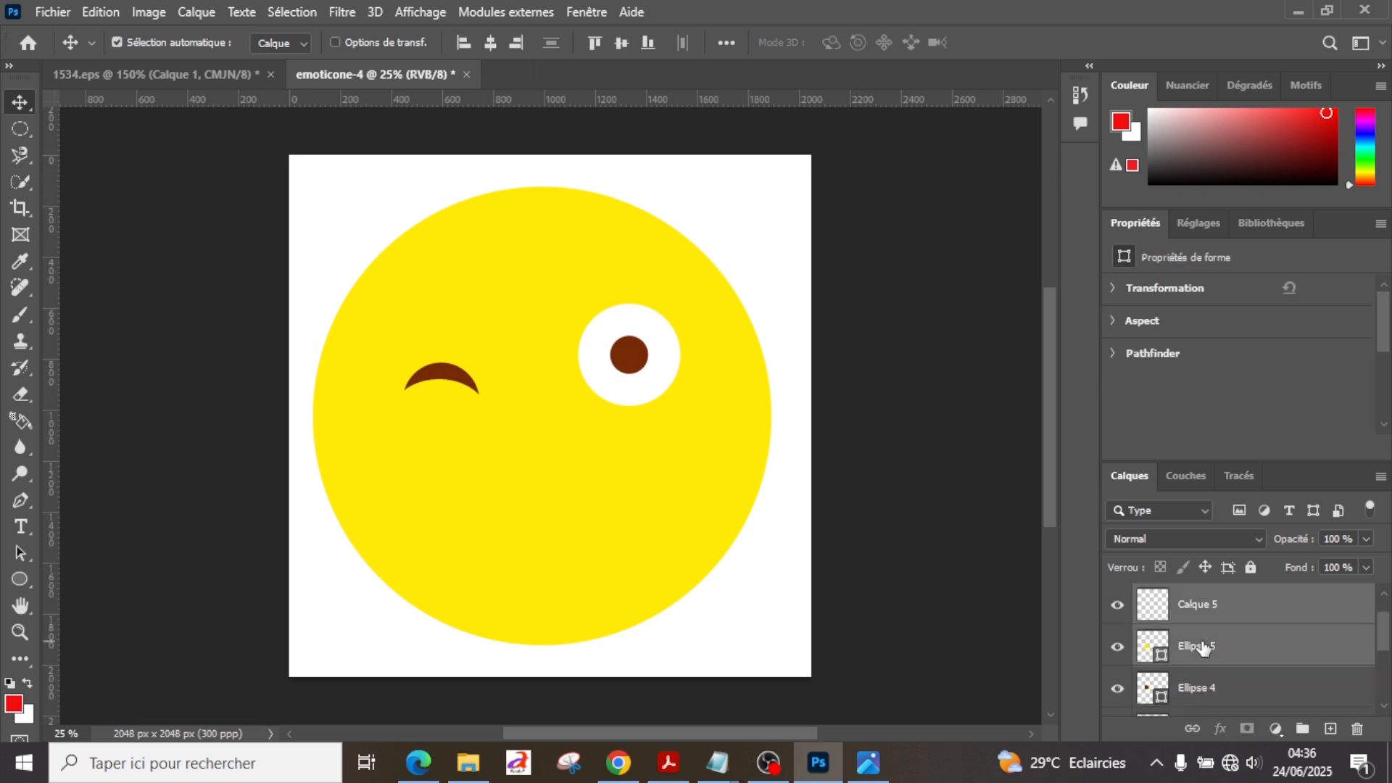
pyautogui.press('Up')
pyautogui.press('Up')
pyautogui.press('Up')
pyautogui.press('Down')
pyautogui.press('Down')
pyautogui.press('Down')
# Step: Nudge Ellipse 5 and Ellipse 4 up together until the winking eye is roughly level with the other eye's pupil
pyautogui.click(1195, 651)
pyautogui.keyDown('ctrl'); pyautogui.click(1199, 694); pyautogui.keyUp('ctrl')
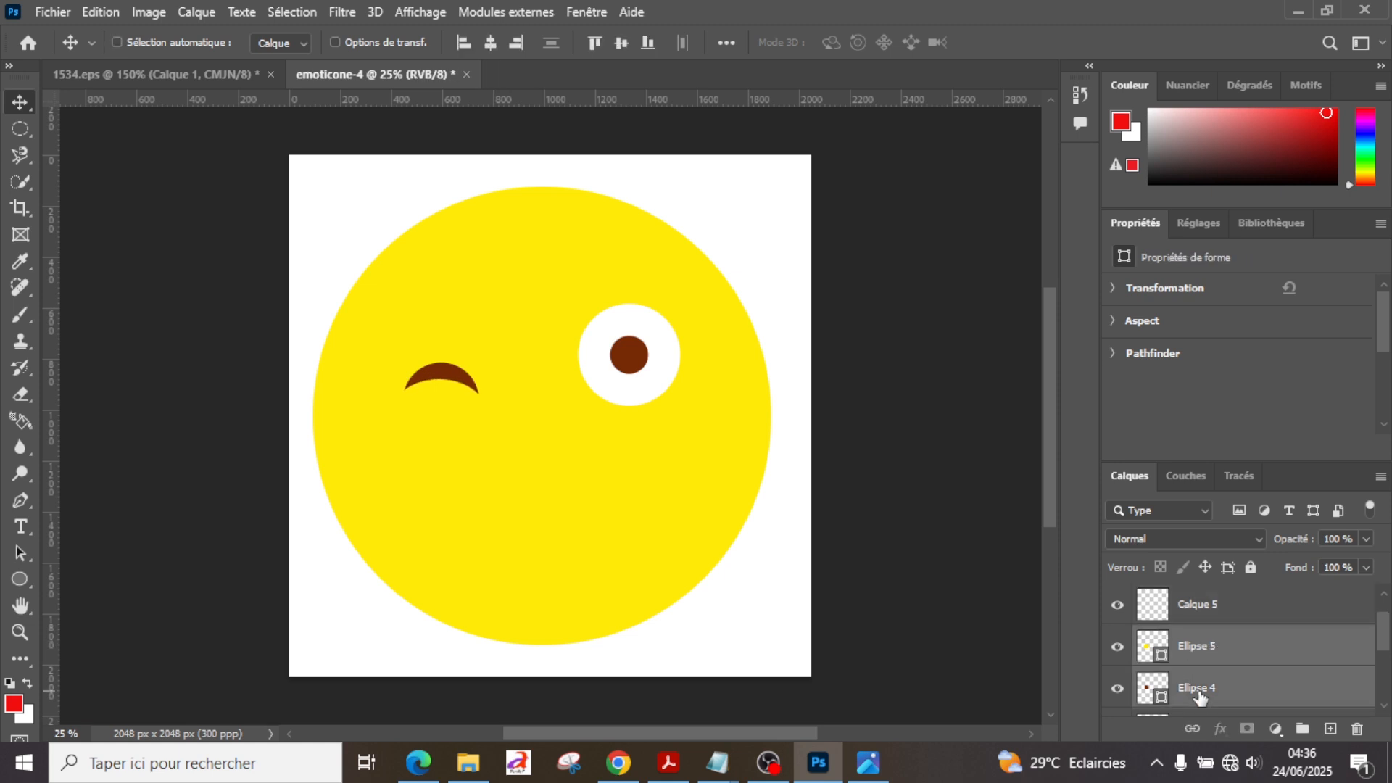
pyautogui.hotkey('shift', 'Up')
pyautogui.hotkey('shift', 'Up')
pyautogui.hotkey('shift', 'Up')
pyautogui.hotkey('shift', 'Up')
pyautogui.hotkey('shift', 'Up')
pyautogui.hotkey('shift', 'Up')
pyautogui.hotkey('shift', 'Up')
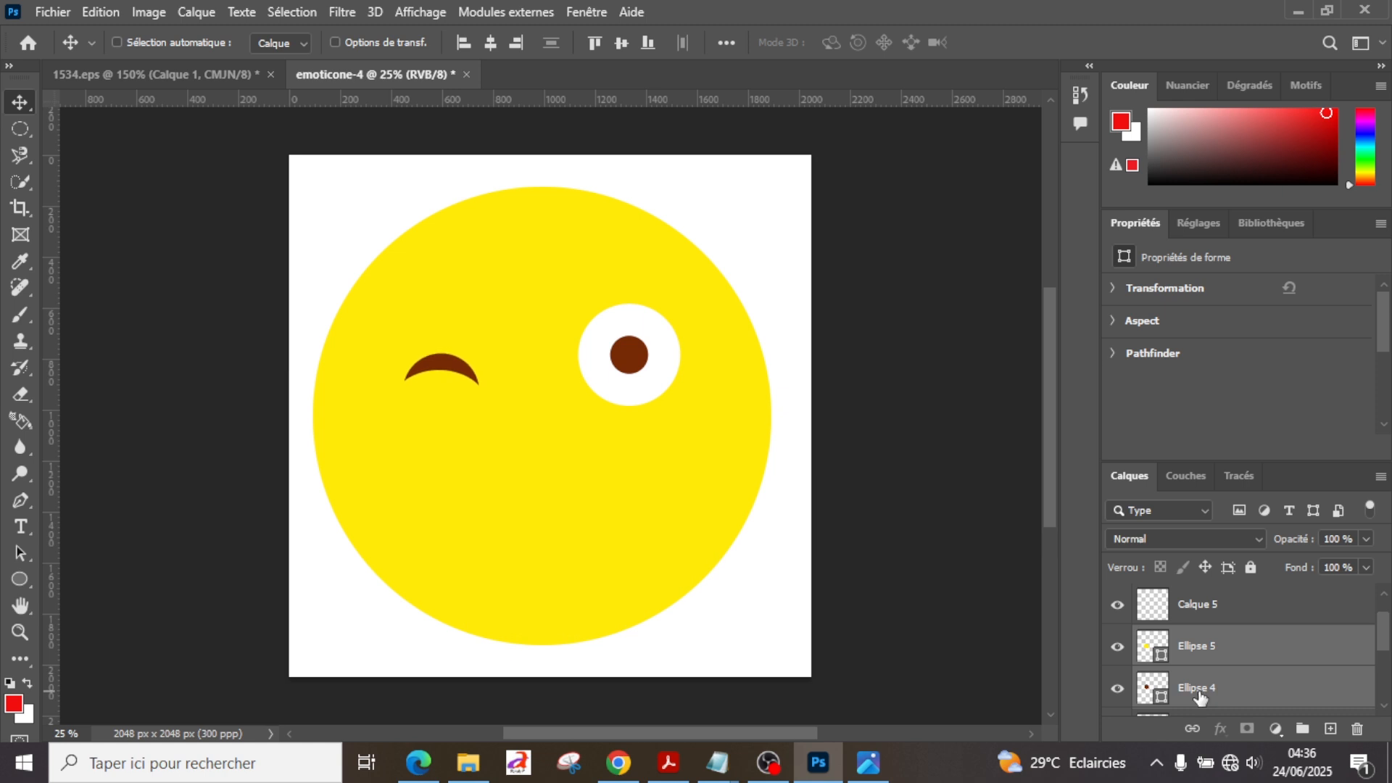
pyautogui.hotkey('shift', 'Up')
pyautogui.hotkey('shift', 'Up')
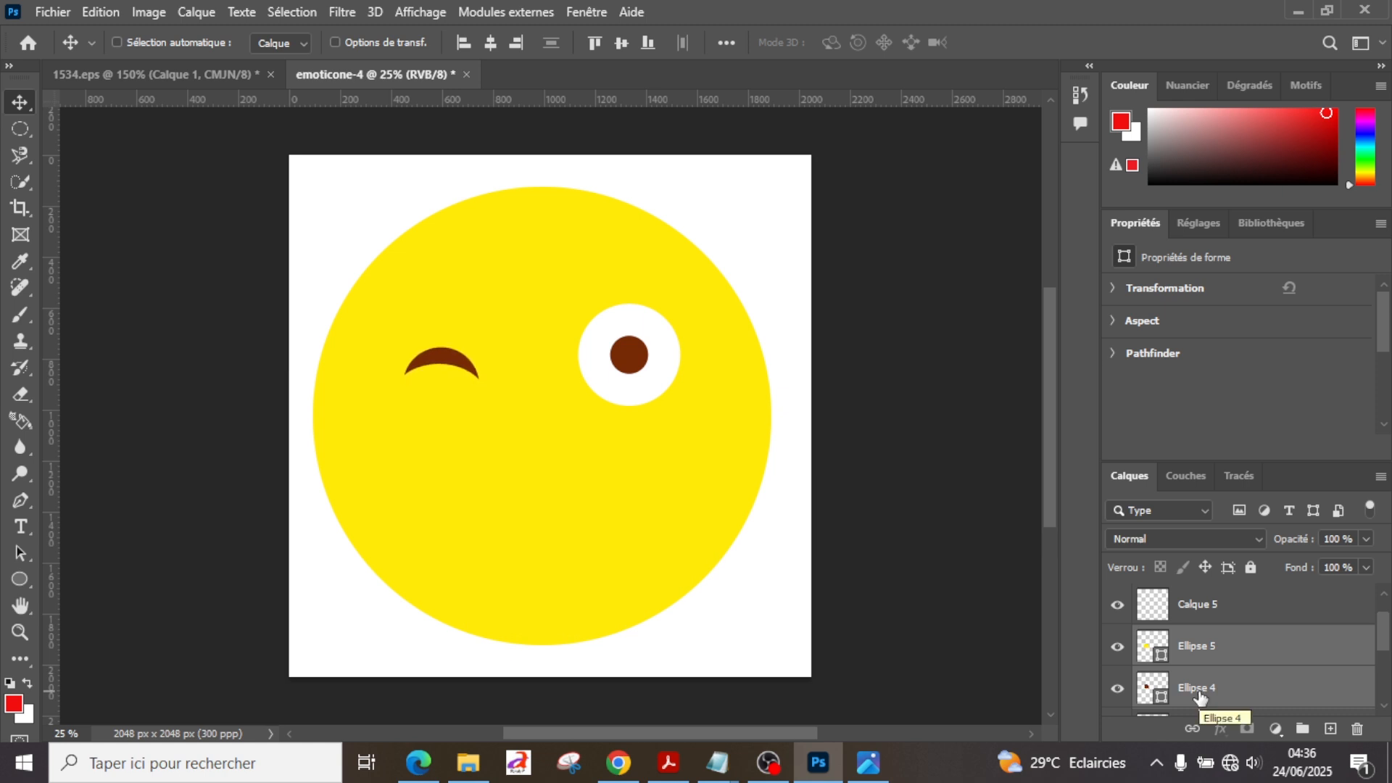
# Step: Nudge Ellipse 5 alone slightly down to refine the winking eye's crescent, and compare it with the reference image
pyautogui.click(1213, 652)
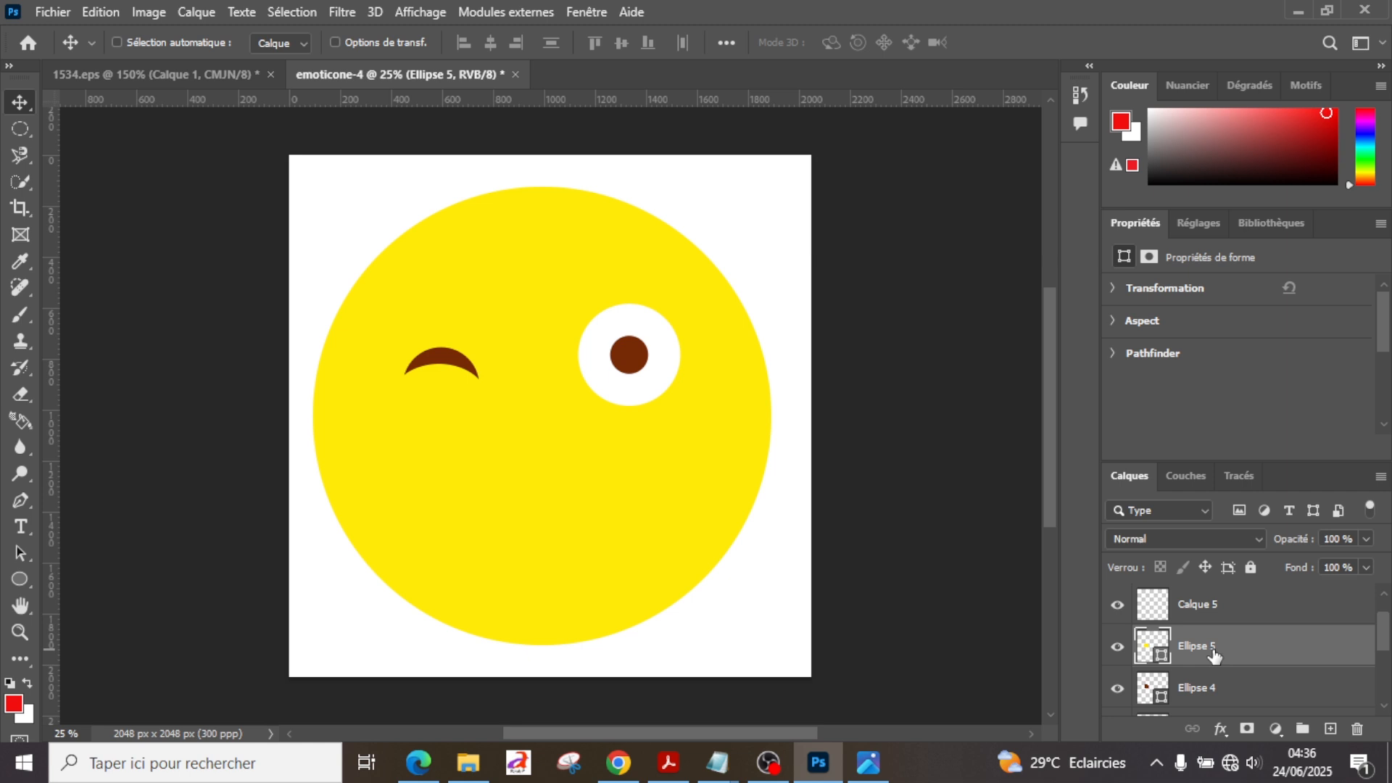
pyautogui.hotkey('shift', 'Down')
pyautogui.hotkey('shift', 'Right')
pyautogui.click(154, 69)
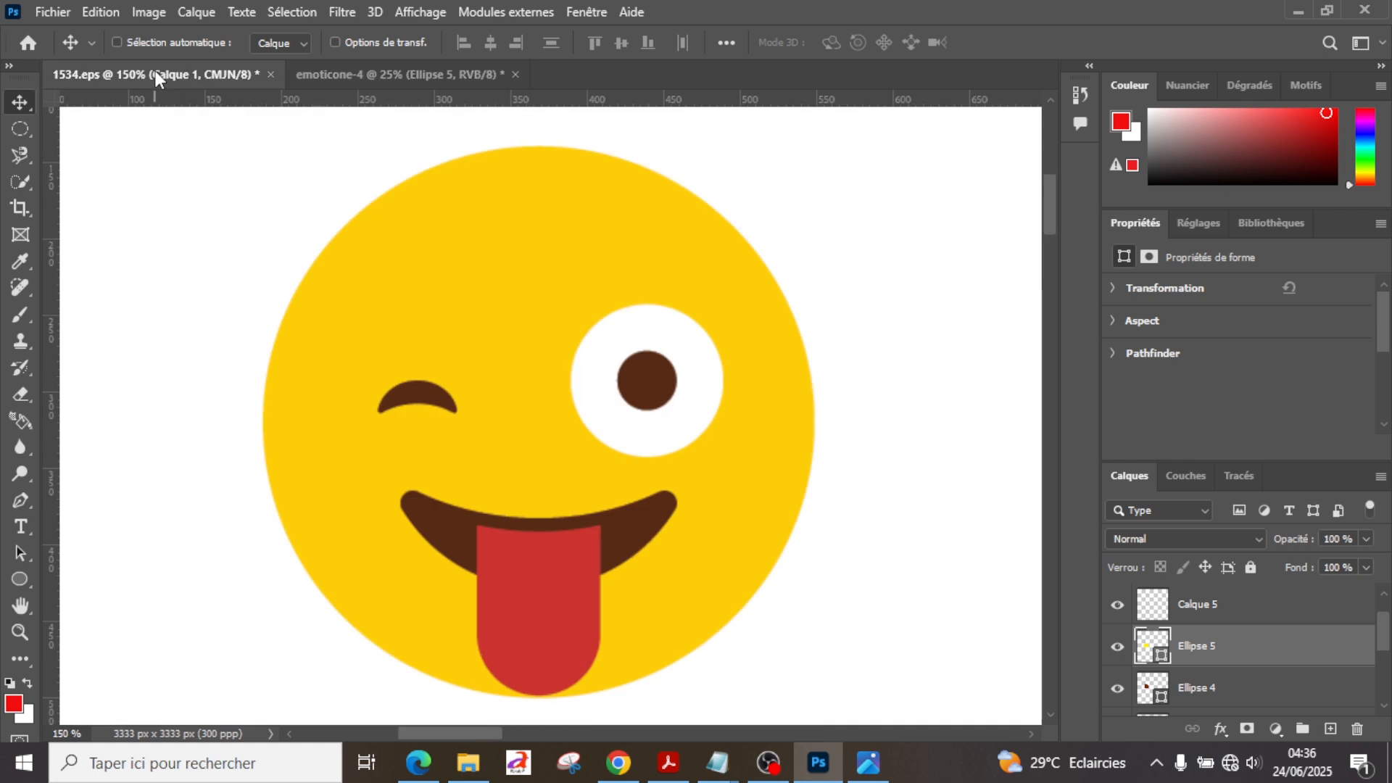
pyautogui.click(417, 69)
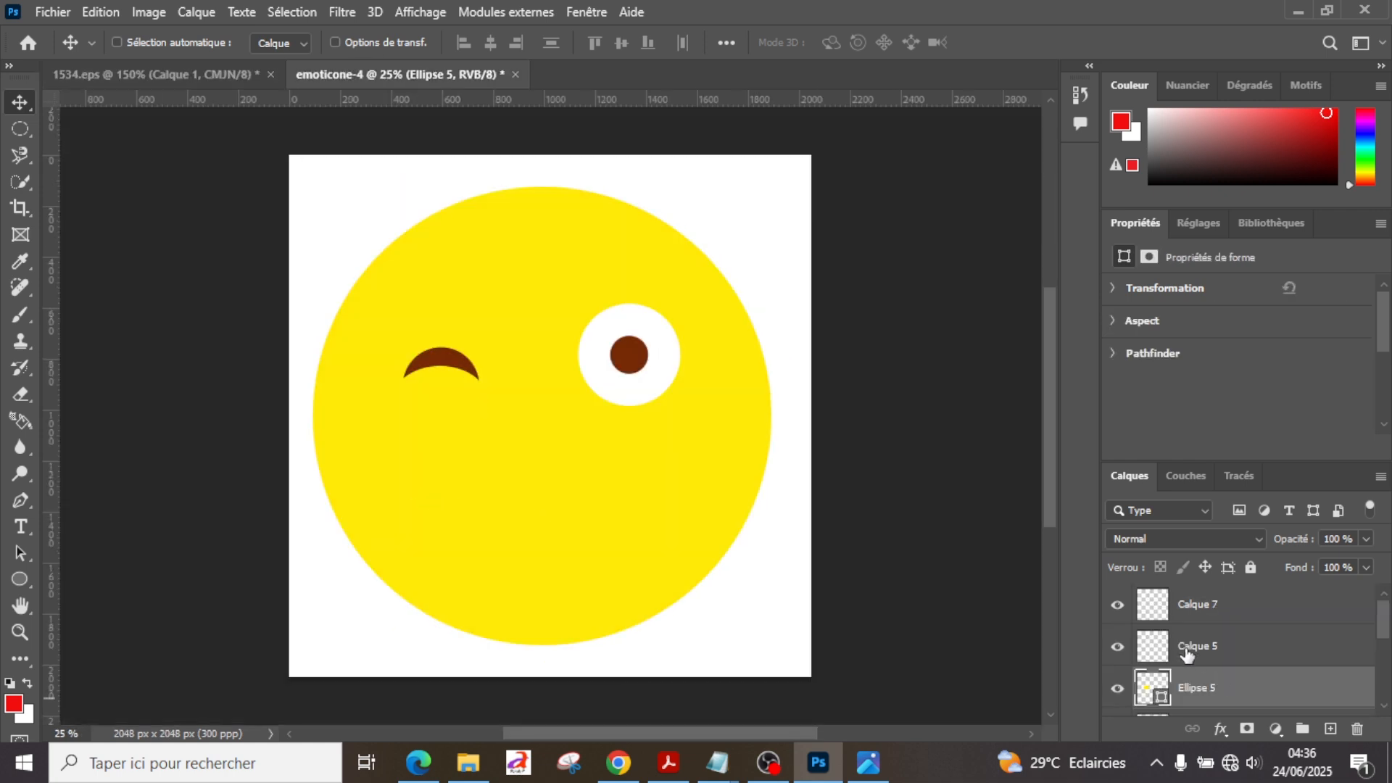
# Step: Set the Ellipse fill to brown and create an 800 × 800 px circle on Calque 5 for the mouth
pyautogui.click(1186, 649)
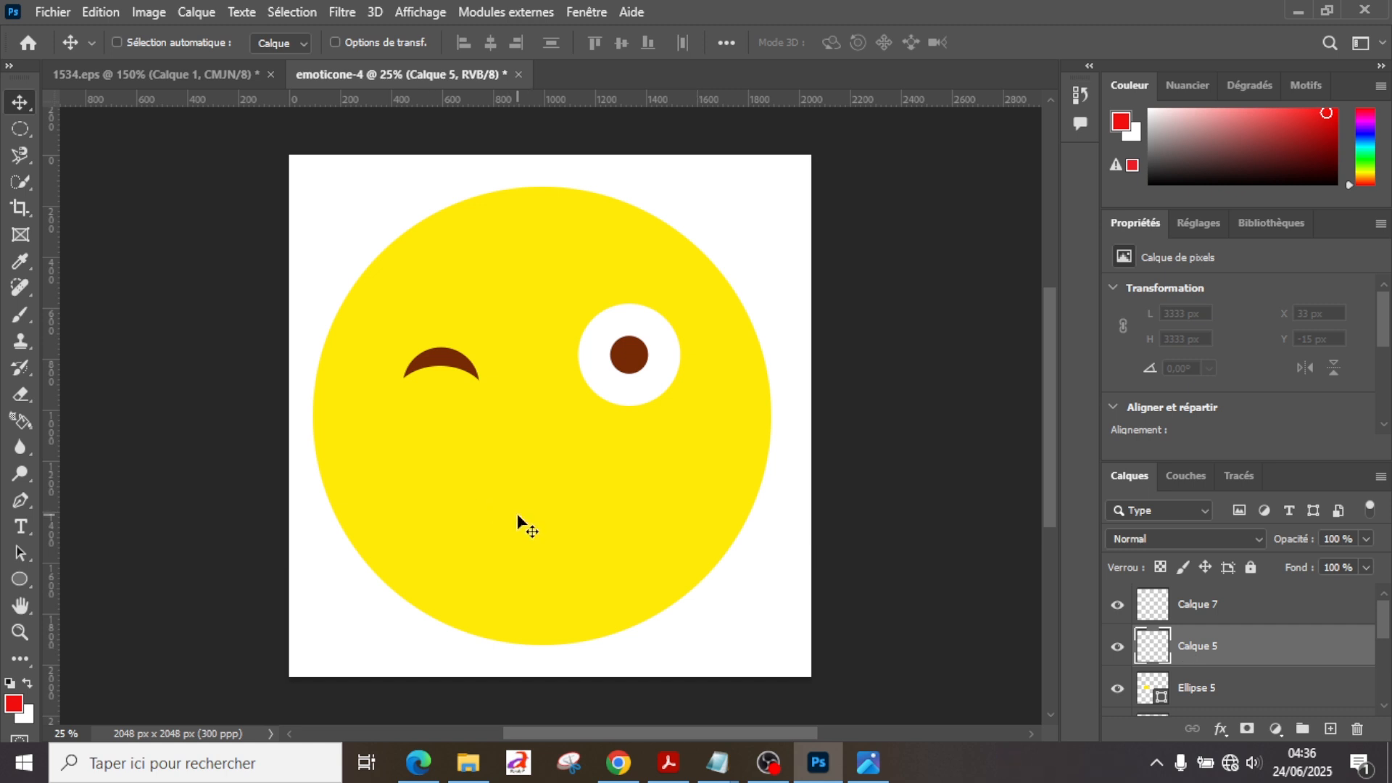
pyautogui.click(21, 577)
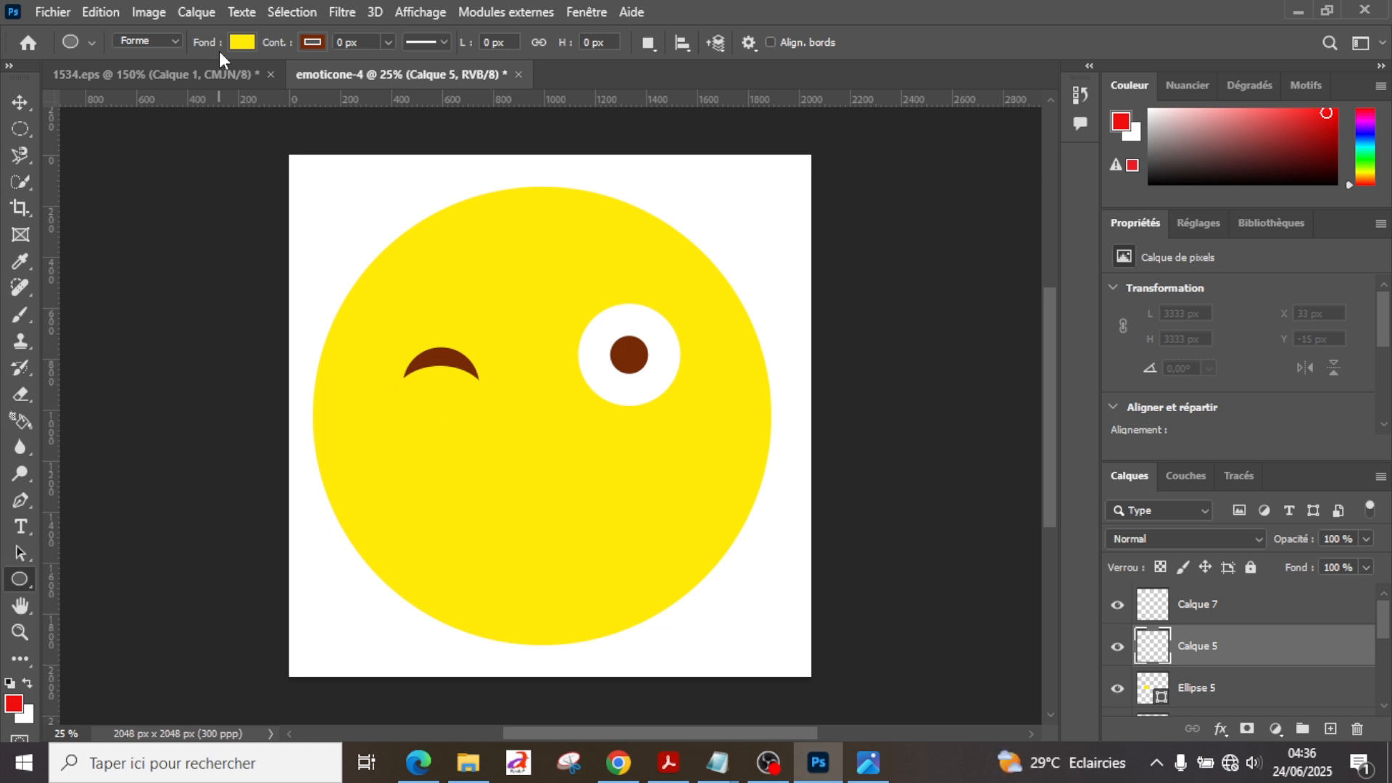
pyautogui.click(243, 42)
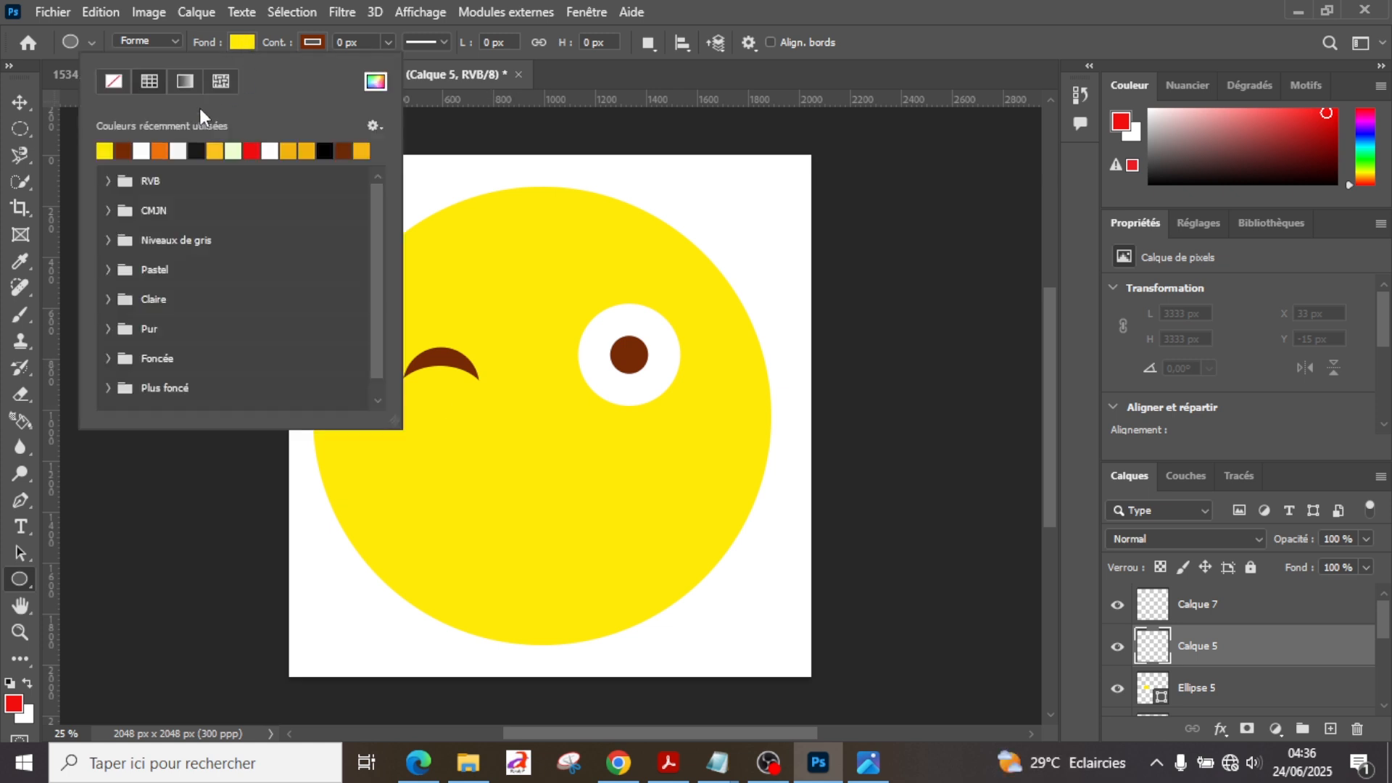
pyautogui.click(124, 151)
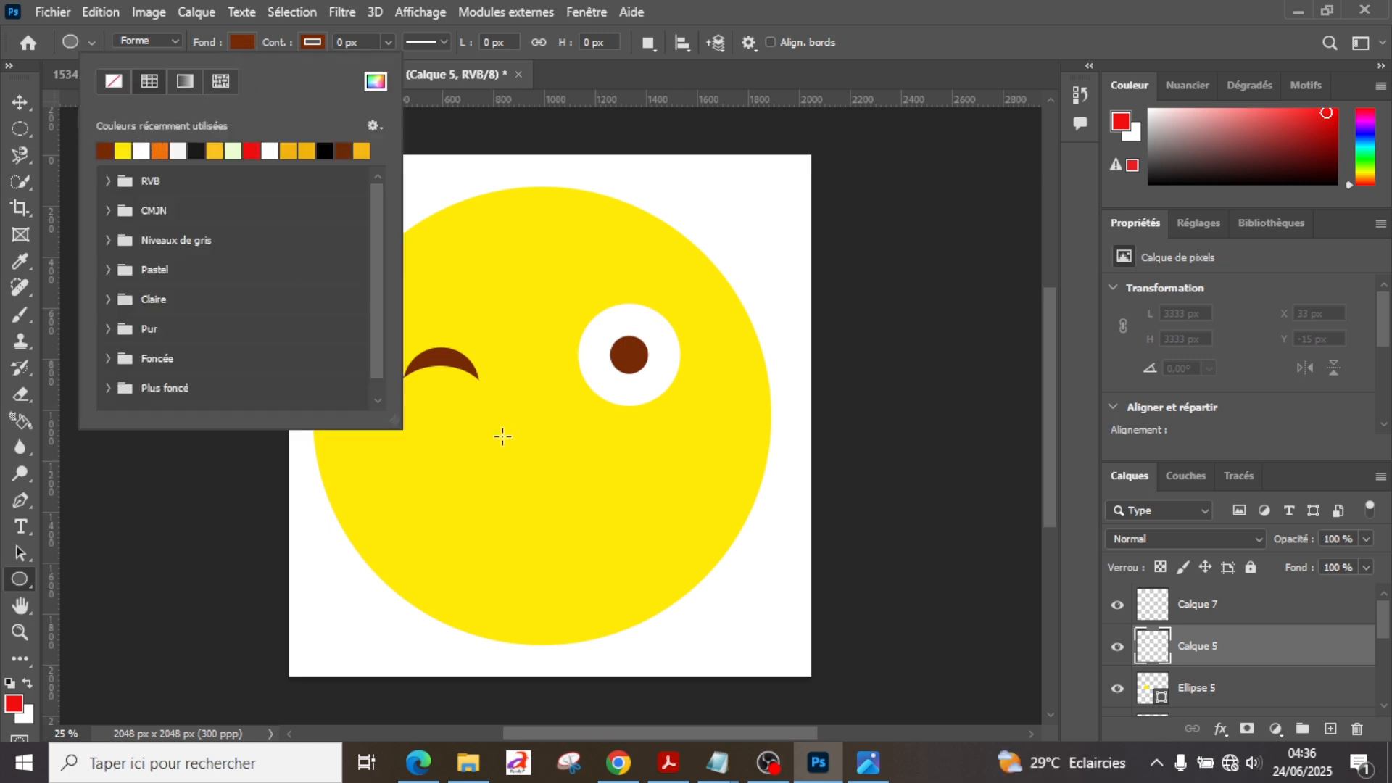
pyautogui.click(500, 502)
pyautogui.click(502, 502)
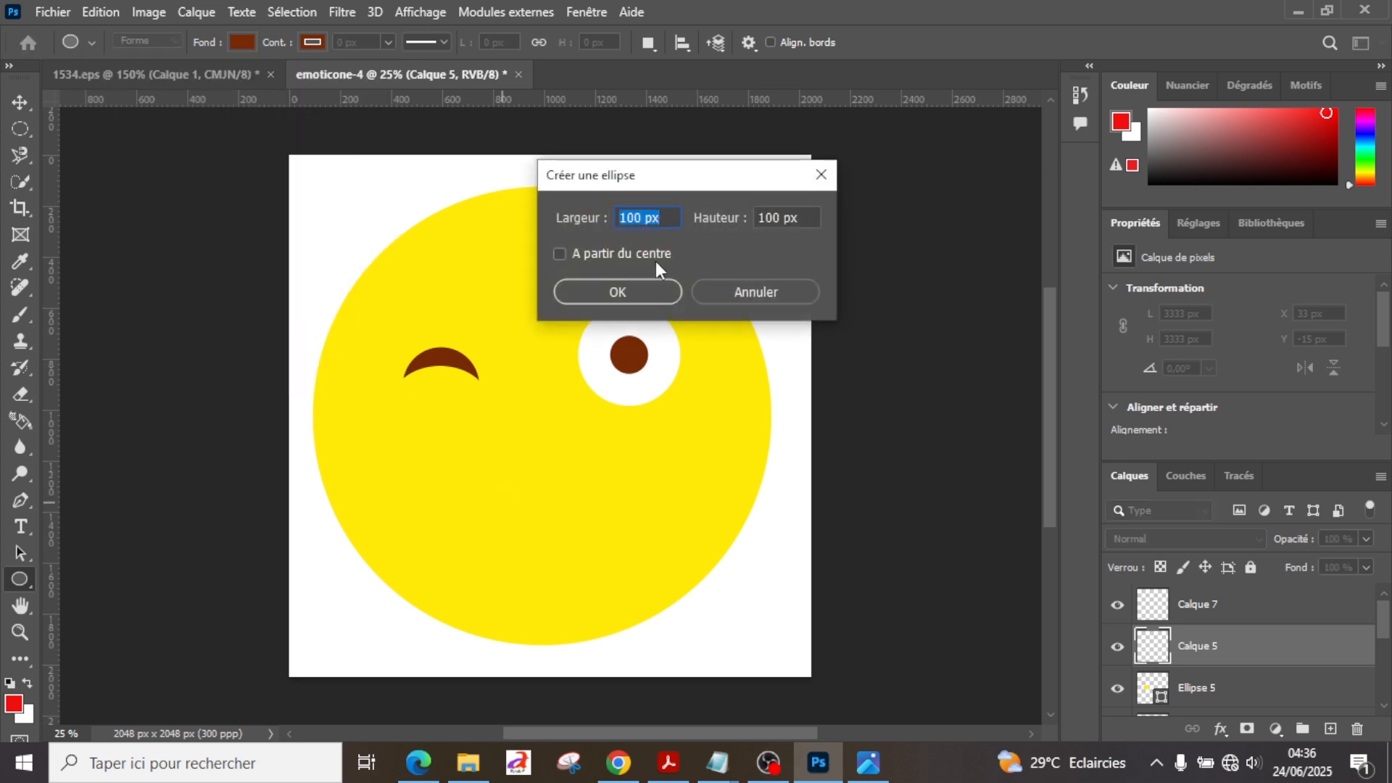
pyautogui.write('800')
pyautogui.press('Tab')
pyautogui.write('800')
pyautogui.press('Return')
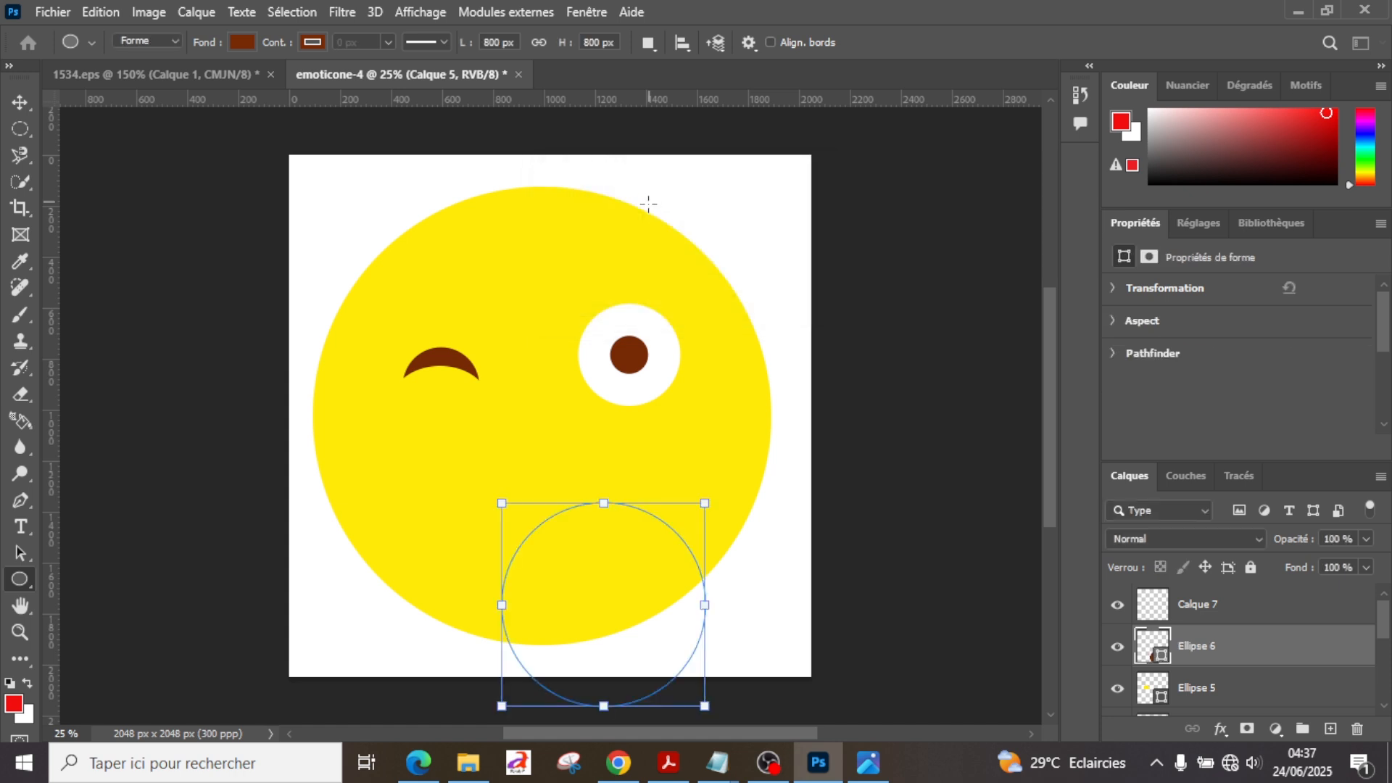
# Step: Move the brown mouth circle to the face's lower centre and compare it with the reference image
pyautogui.click(21, 102)
pyautogui.moveTo(577, 601); pyautogui.dragTo(516, 540)
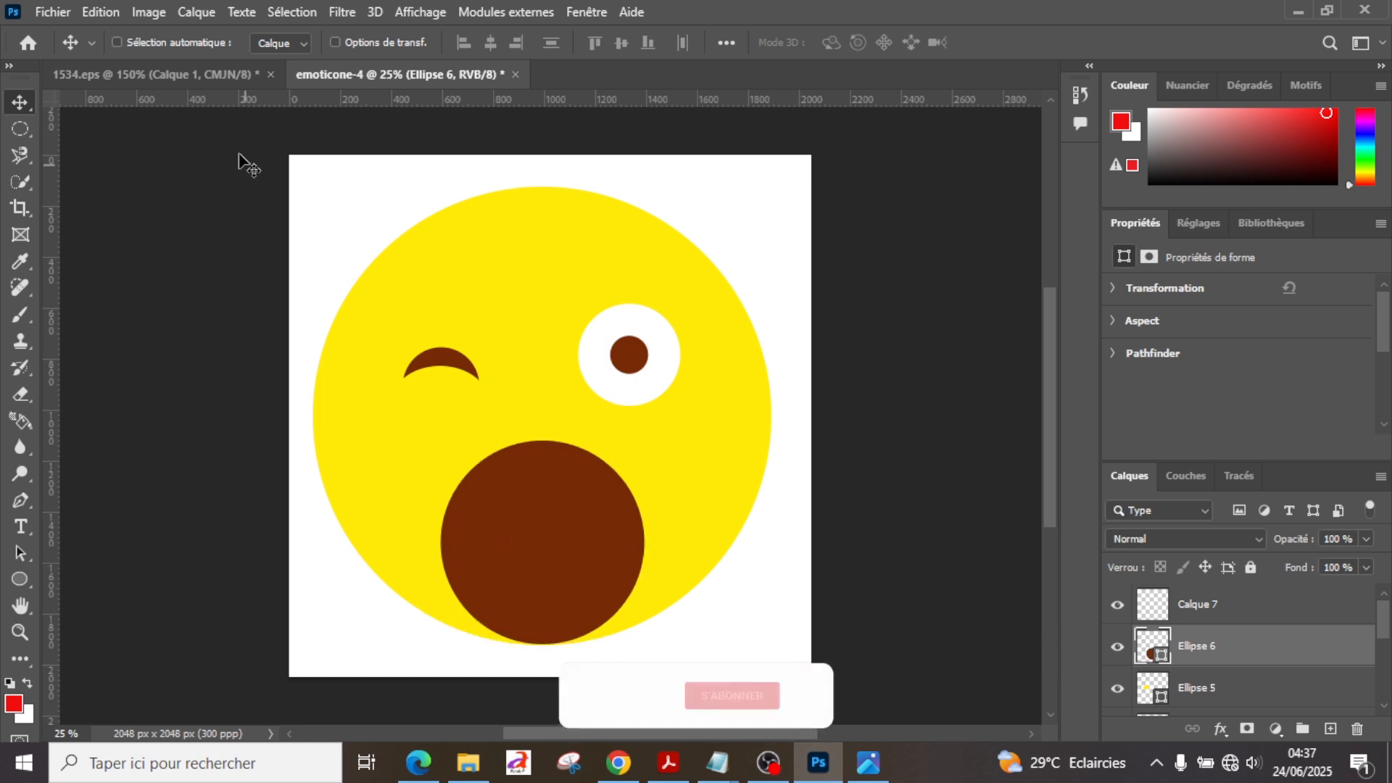
pyautogui.click(202, 86)
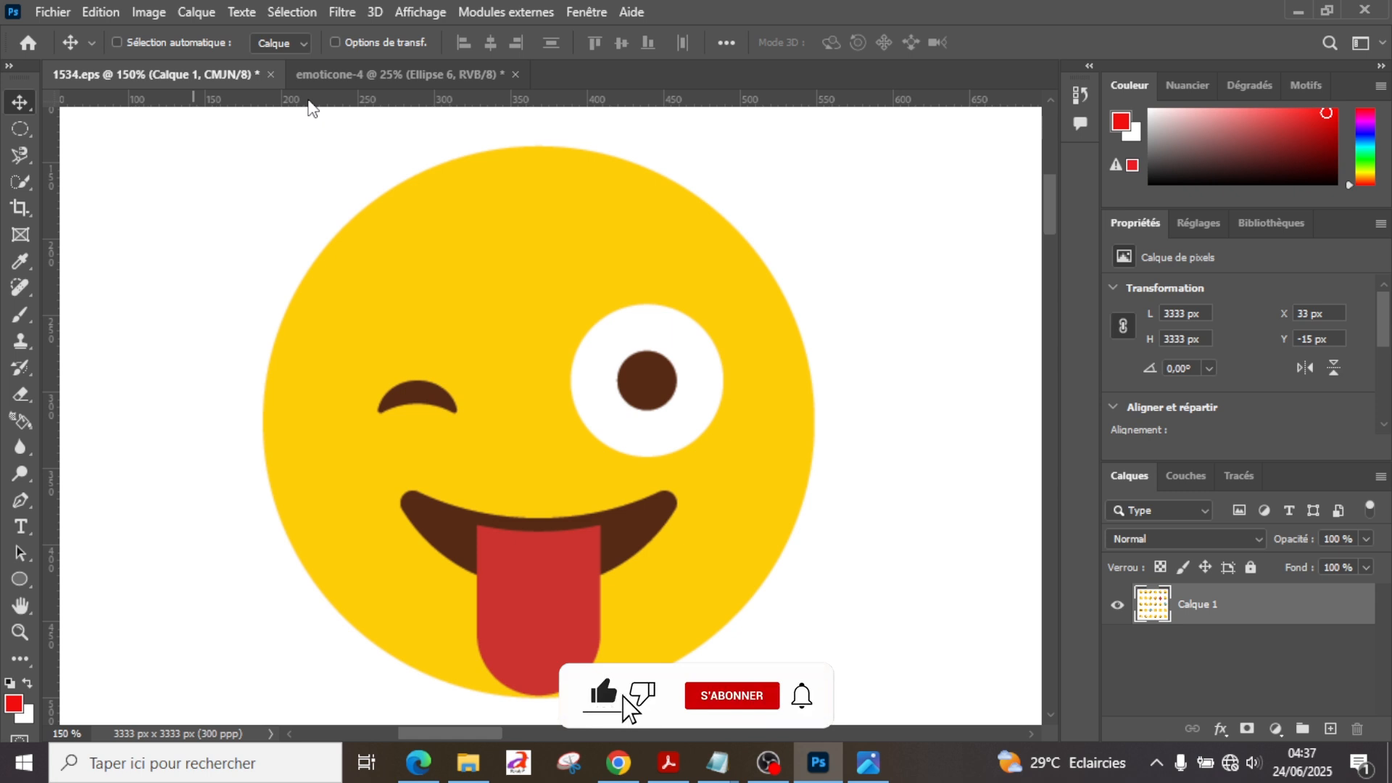
pyautogui.click(380, 81)
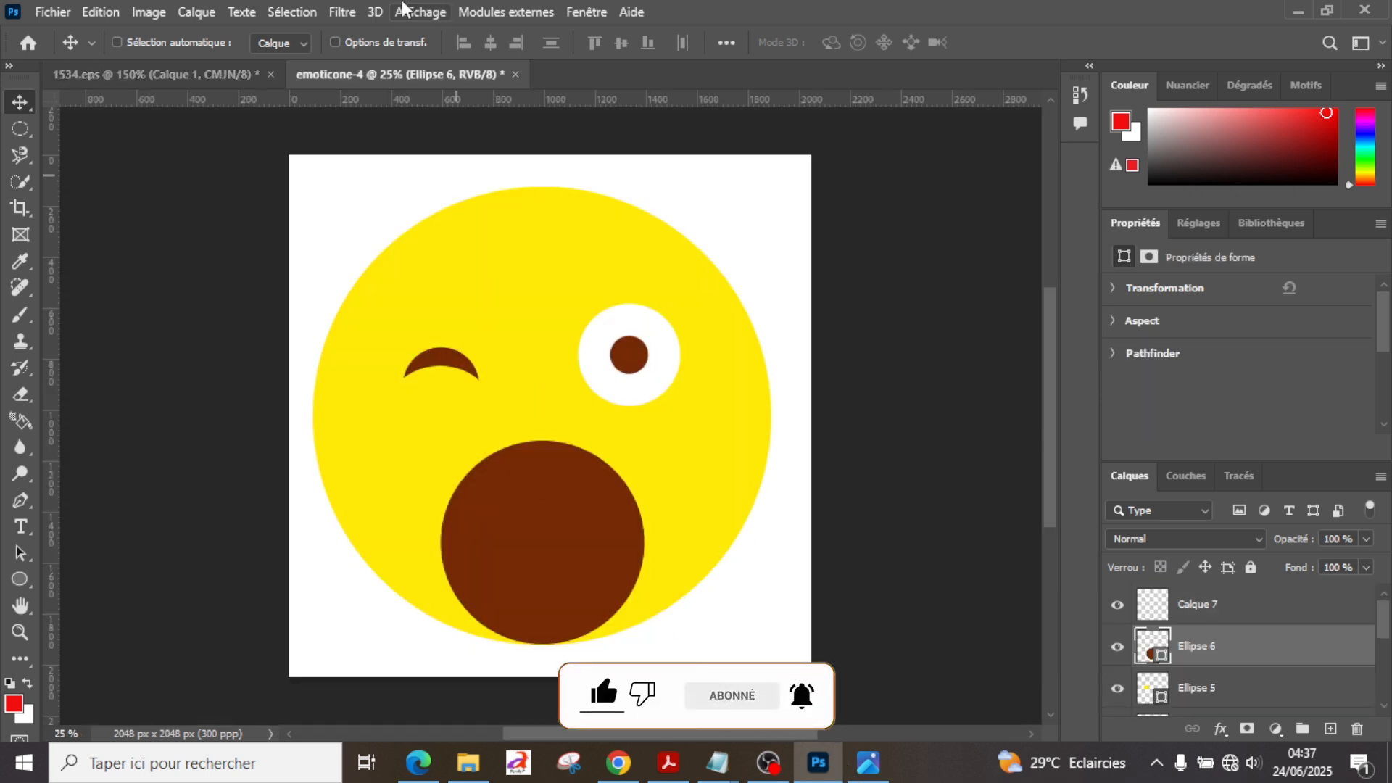
# Step: Resize the brown mouth circle to 1000 × 1000 px and move it up and left so its lower edge meets the face's edge
pyautogui.click(16, 582)
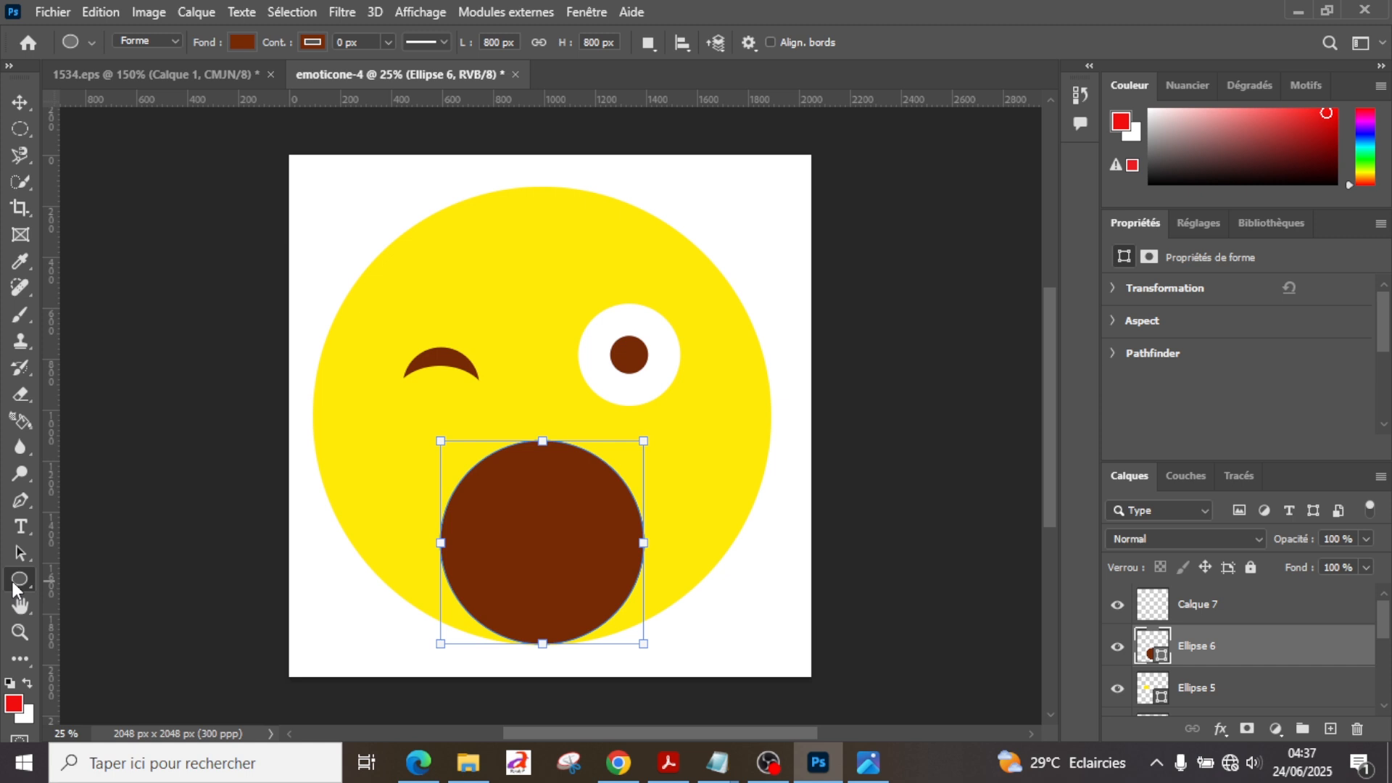
pyautogui.doubleClick(498, 49)
pyautogui.write('1000')
pyautogui.press('Tab')
pyautogui.write('1000')
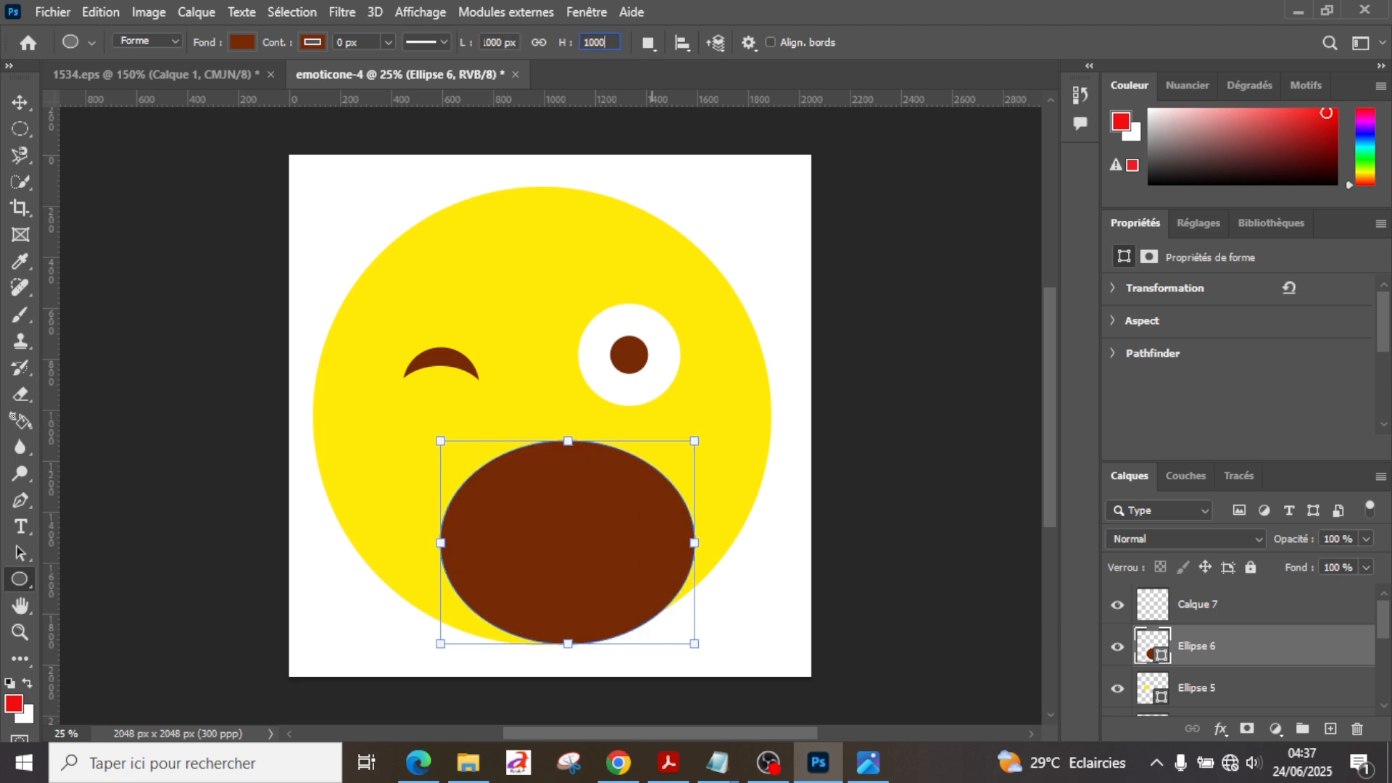
pyautogui.press('Return')
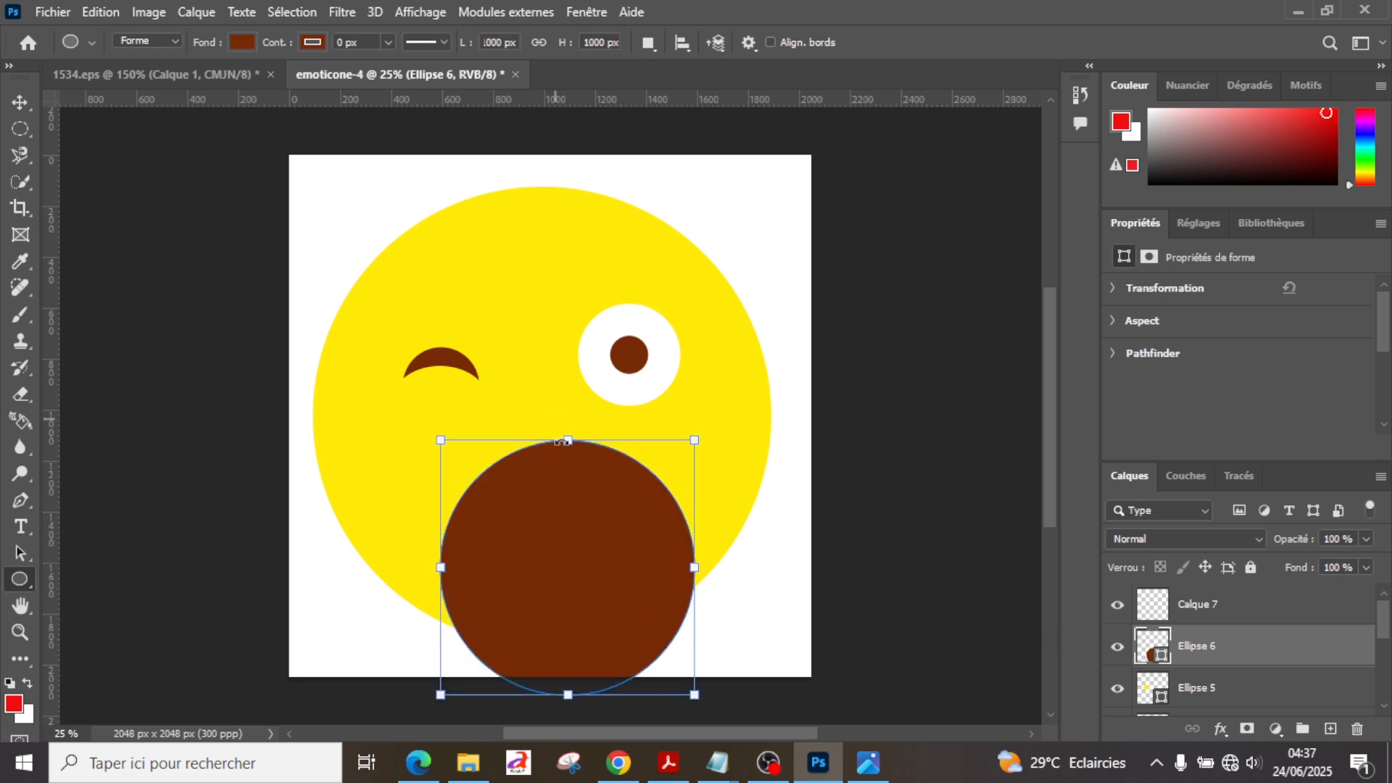
pyautogui.click(20, 102)
pyautogui.moveTo(600, 559); pyautogui.dragTo(572, 505)
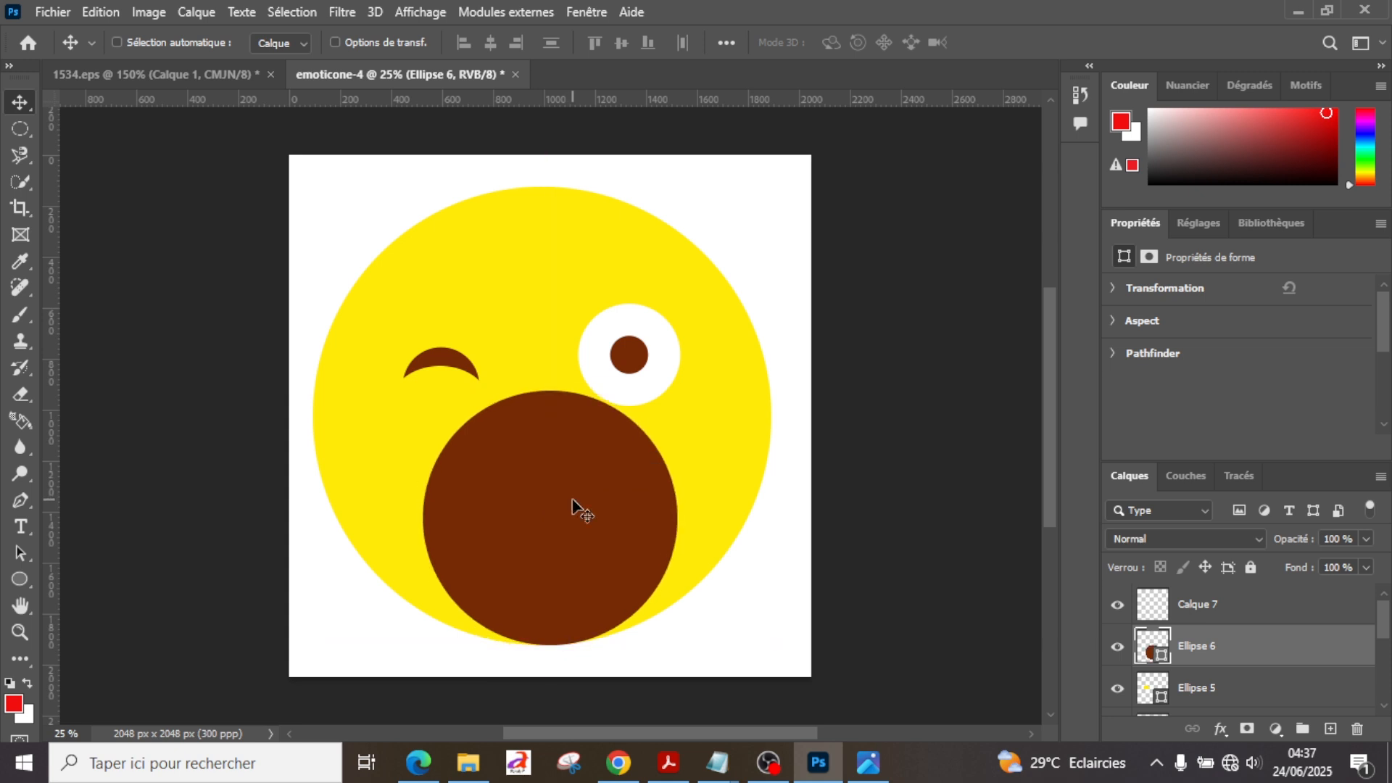
# Step: Set the Ellipse fill to yellow and draw an ellipse about 1286 × 652 px on Calque 7 over the brown circle's upper half
pyautogui.click(1217, 618)
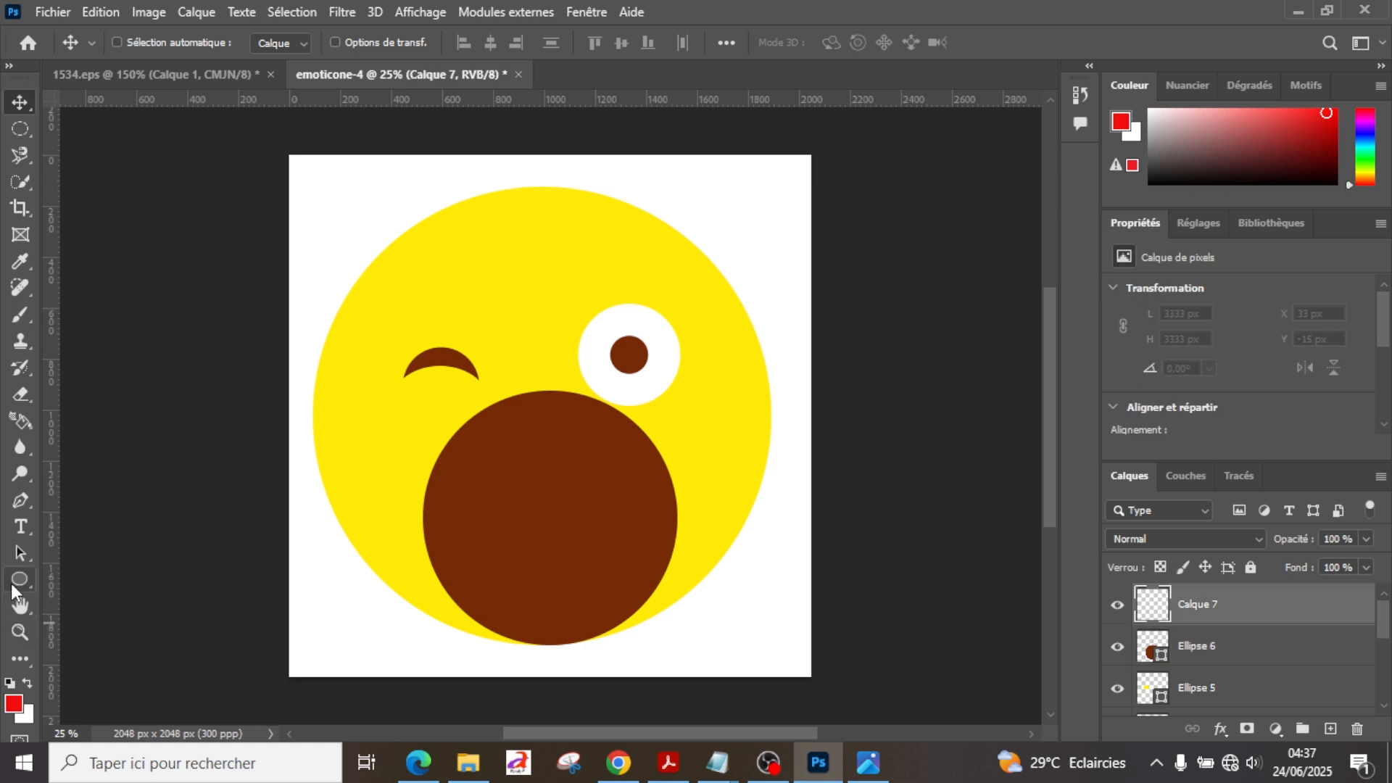
pyautogui.click(12, 581)
pyautogui.click(241, 45)
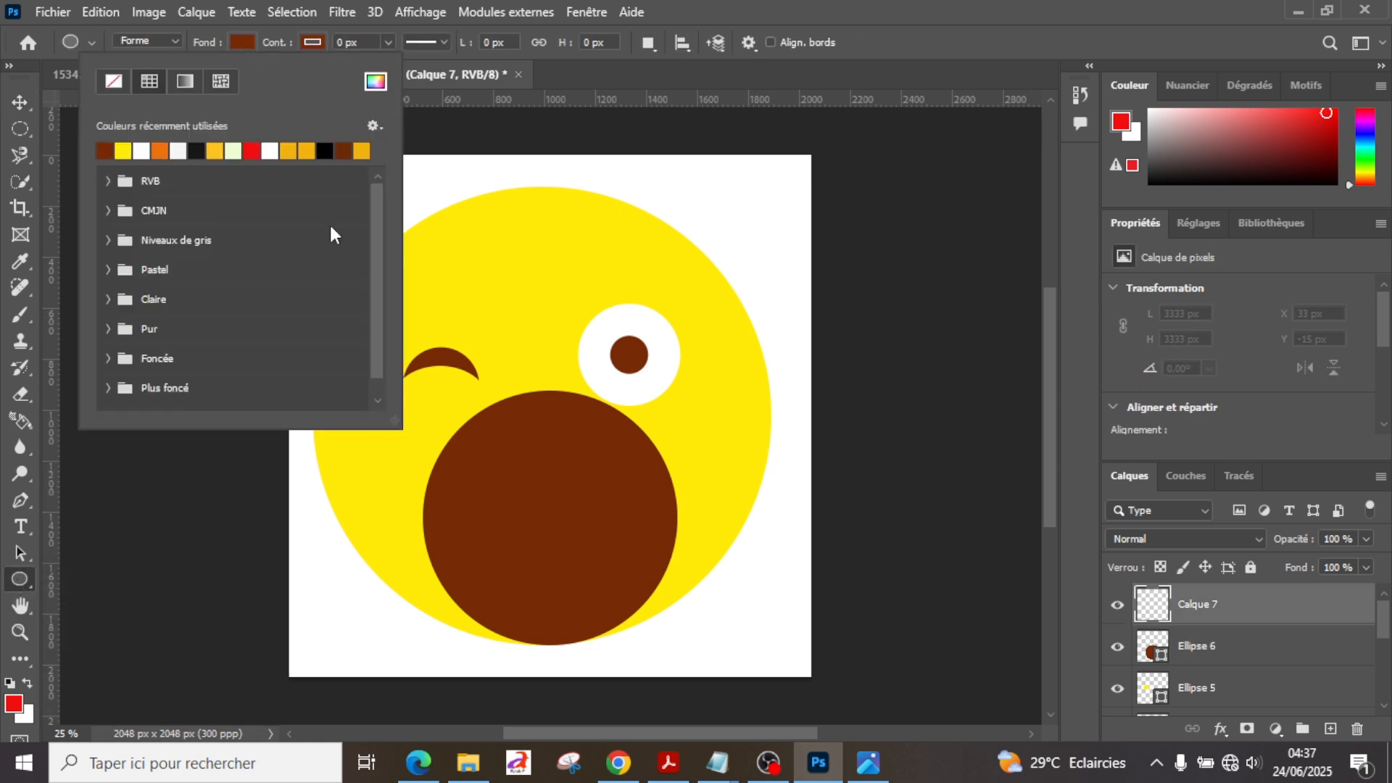
pyautogui.click(127, 149)
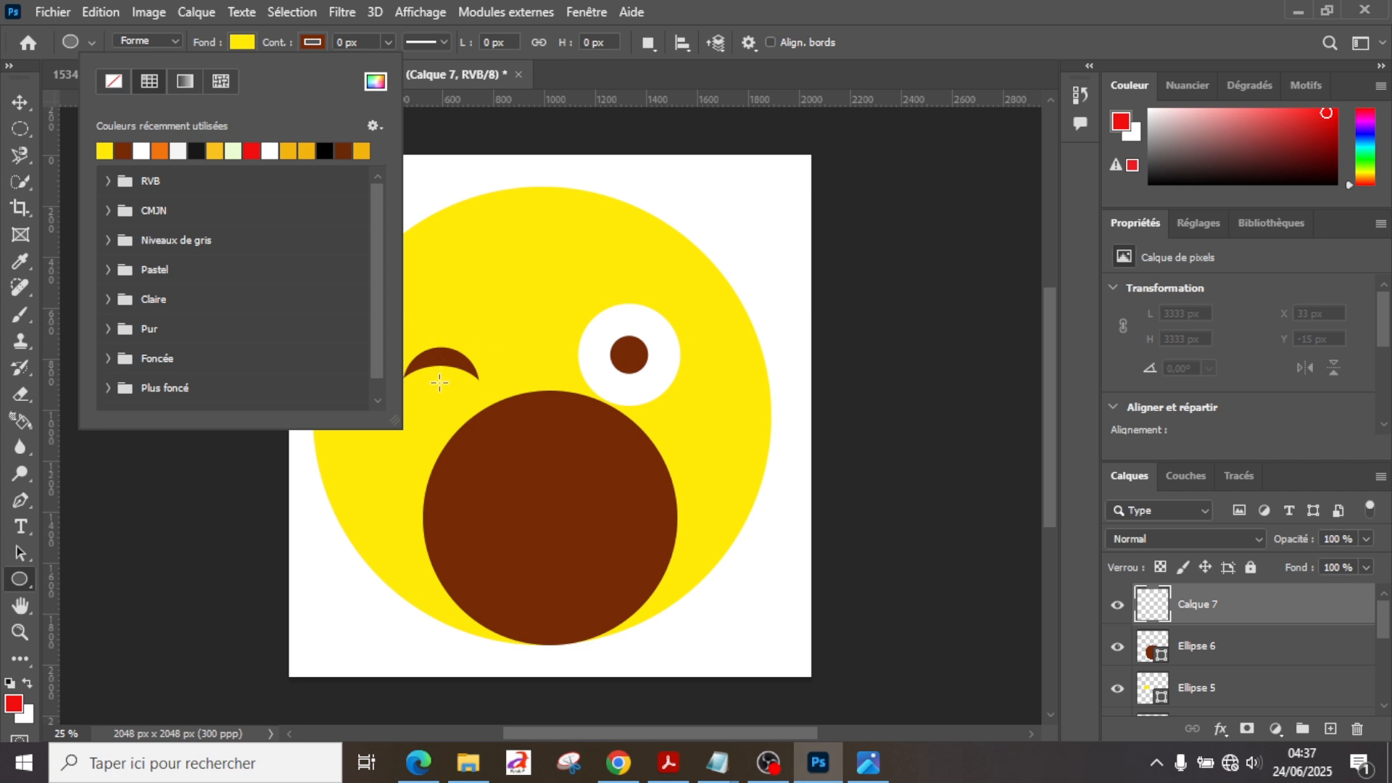
pyautogui.moveTo(421, 383); pyautogui.dragTo(748, 549)
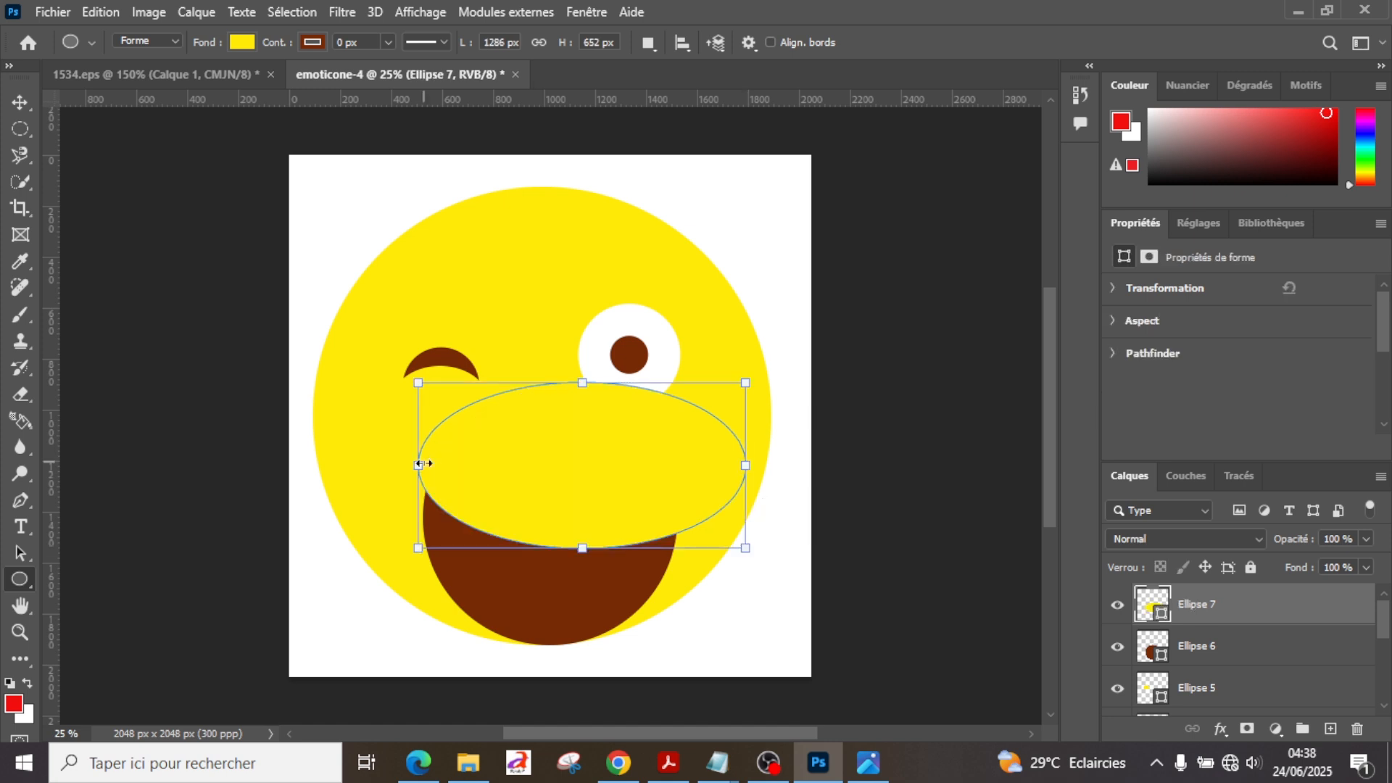
# Step: Move the yellow ellipse down and left, centred over the brown circle, to shape the smile, and compare it with the reference image
pyautogui.click(19, 102)
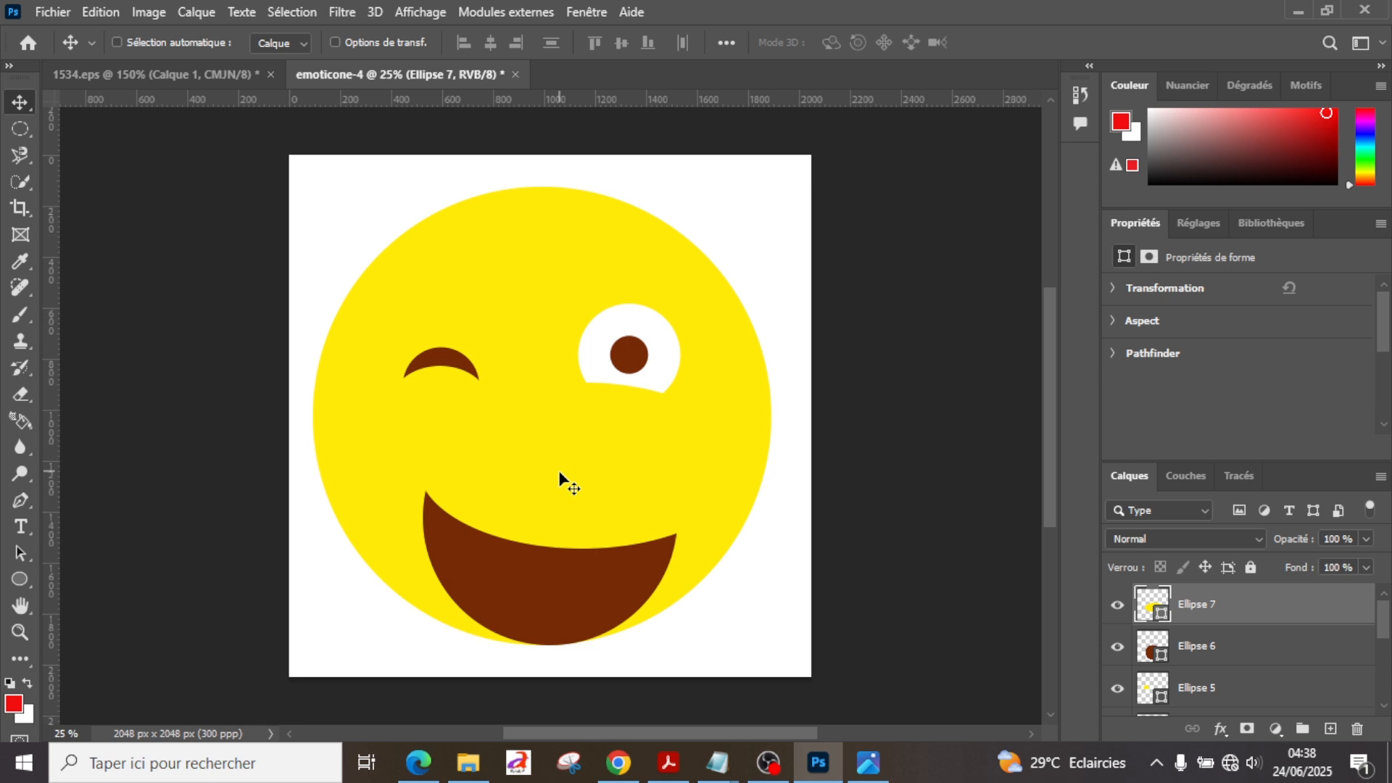
pyautogui.moveTo(559, 472); pyautogui.dragTo(539, 503)
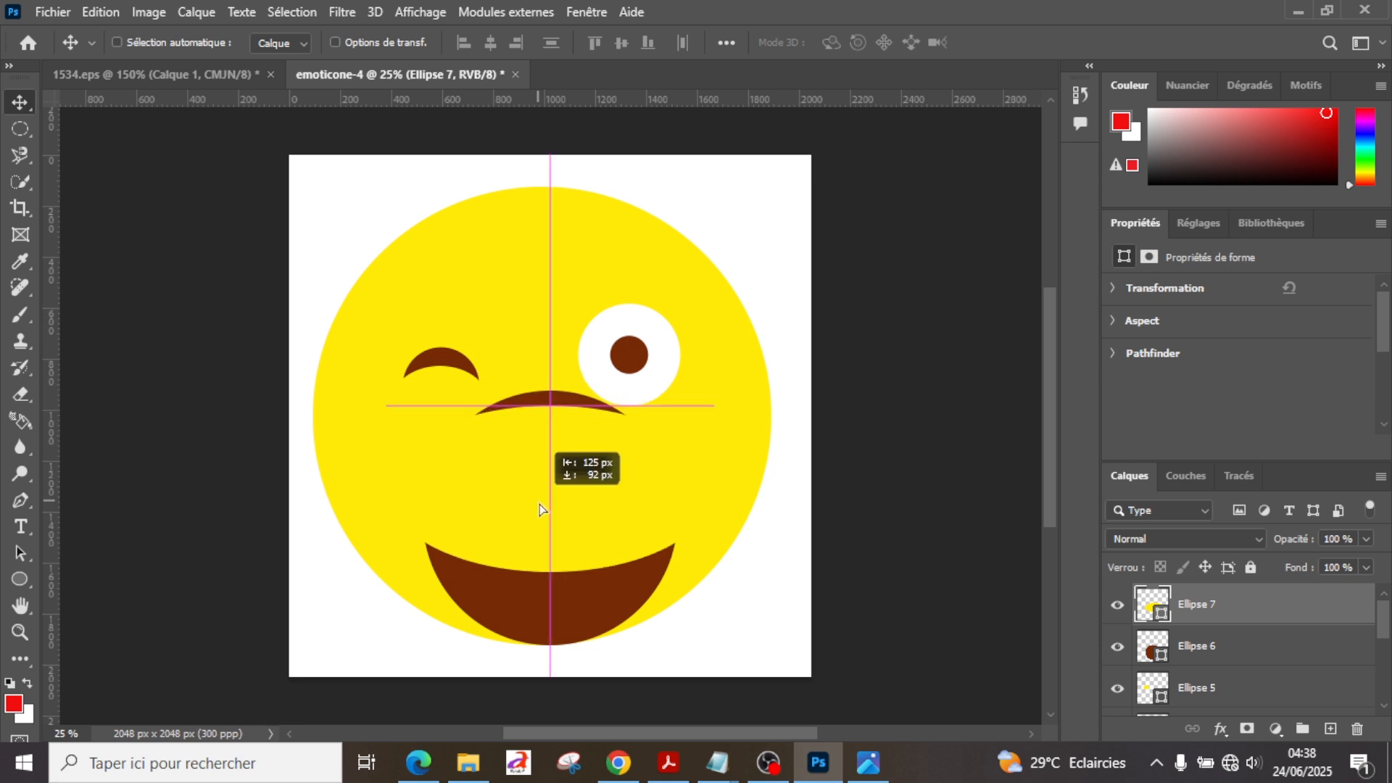
pyautogui.moveTo(539, 503); pyautogui.dragTo(539, 518)
pyautogui.click(214, 76)
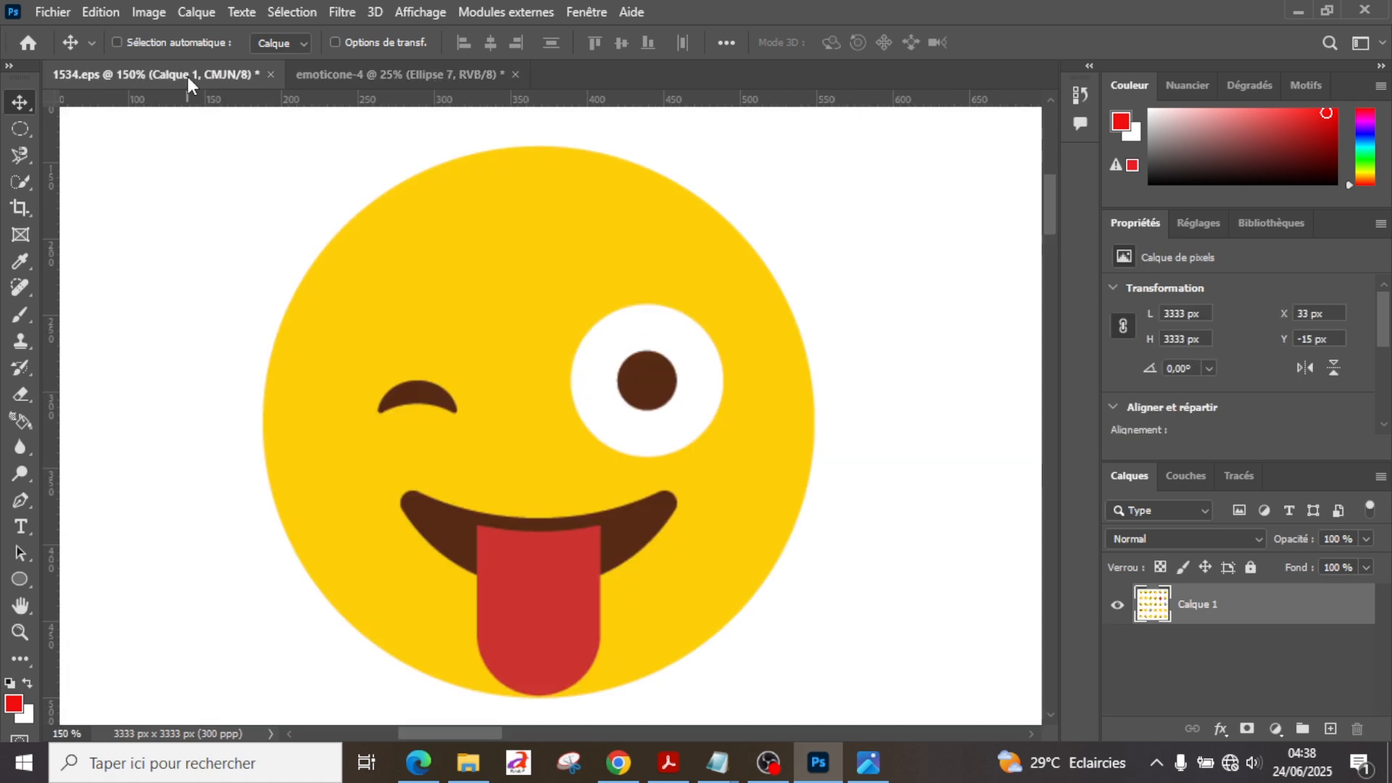
pyautogui.click(398, 74)
# Step: Reposition the yellow ellipse slightly left and nudge it up to make the smiling mouth taller
pyautogui.moveTo(597, 437); pyautogui.dragTo(601, 454)
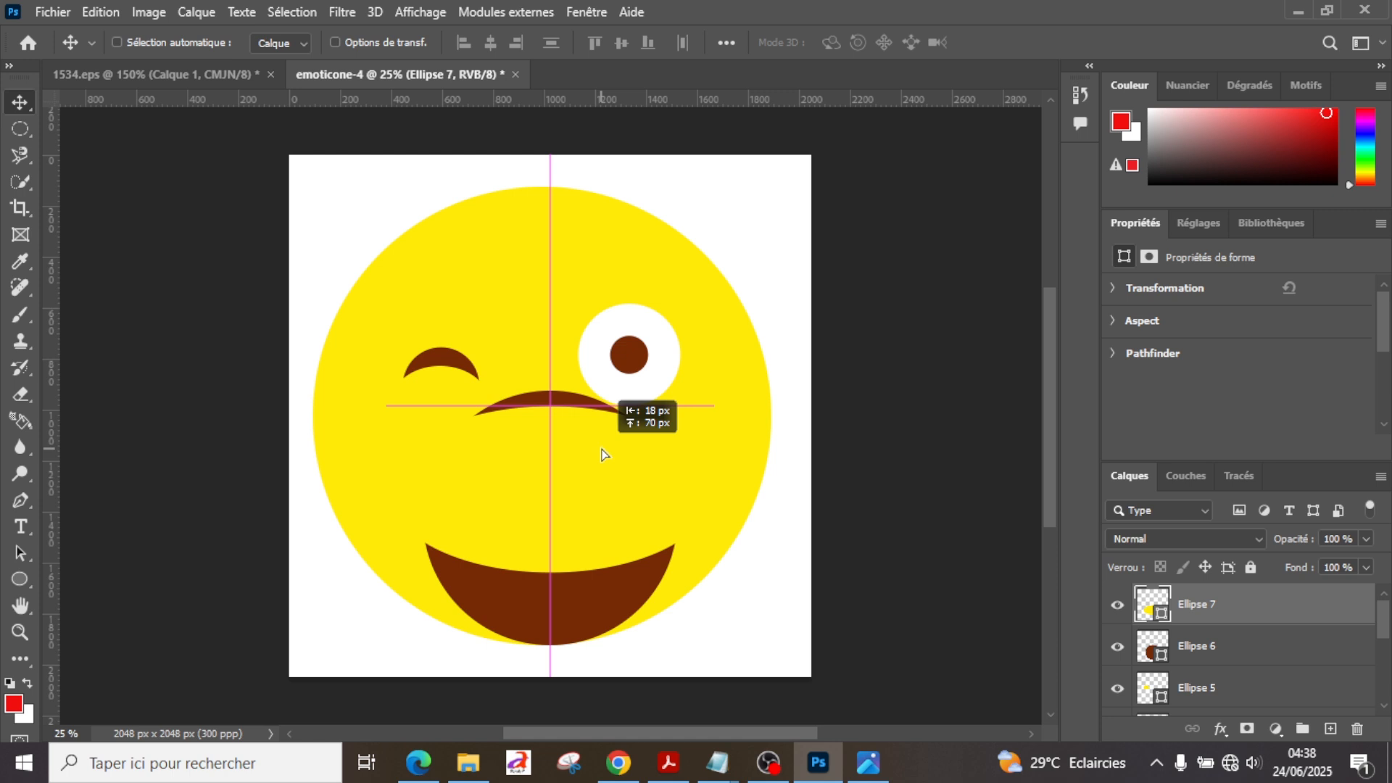
pyautogui.moveTo(601, 455); pyautogui.dragTo(595, 438)
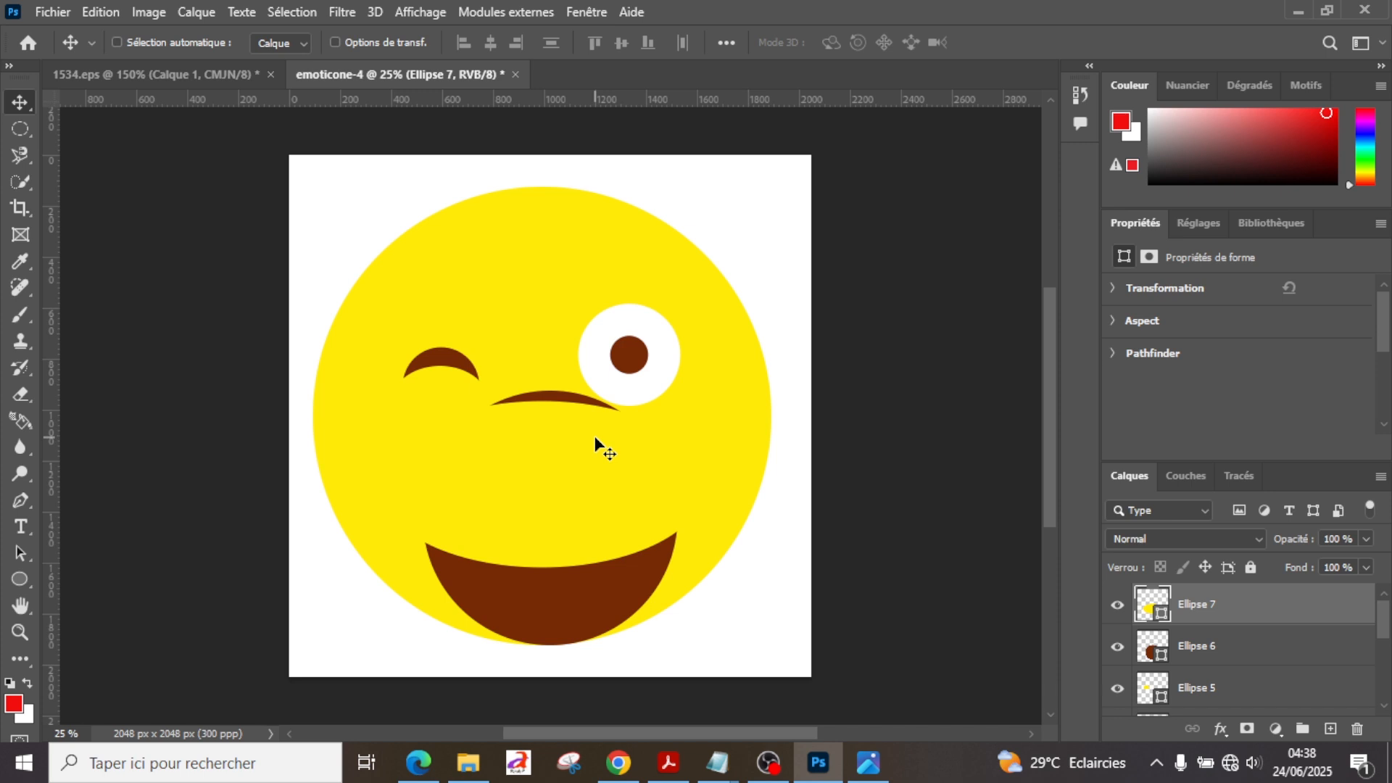
pyautogui.hotkey('shift', 'Up')
pyautogui.hotkey('shift', 'Up')
pyautogui.hotkey('shift', 'Up')
pyautogui.hotkey('shift', 'Up')
pyautogui.hotkey('shift', 'Up')
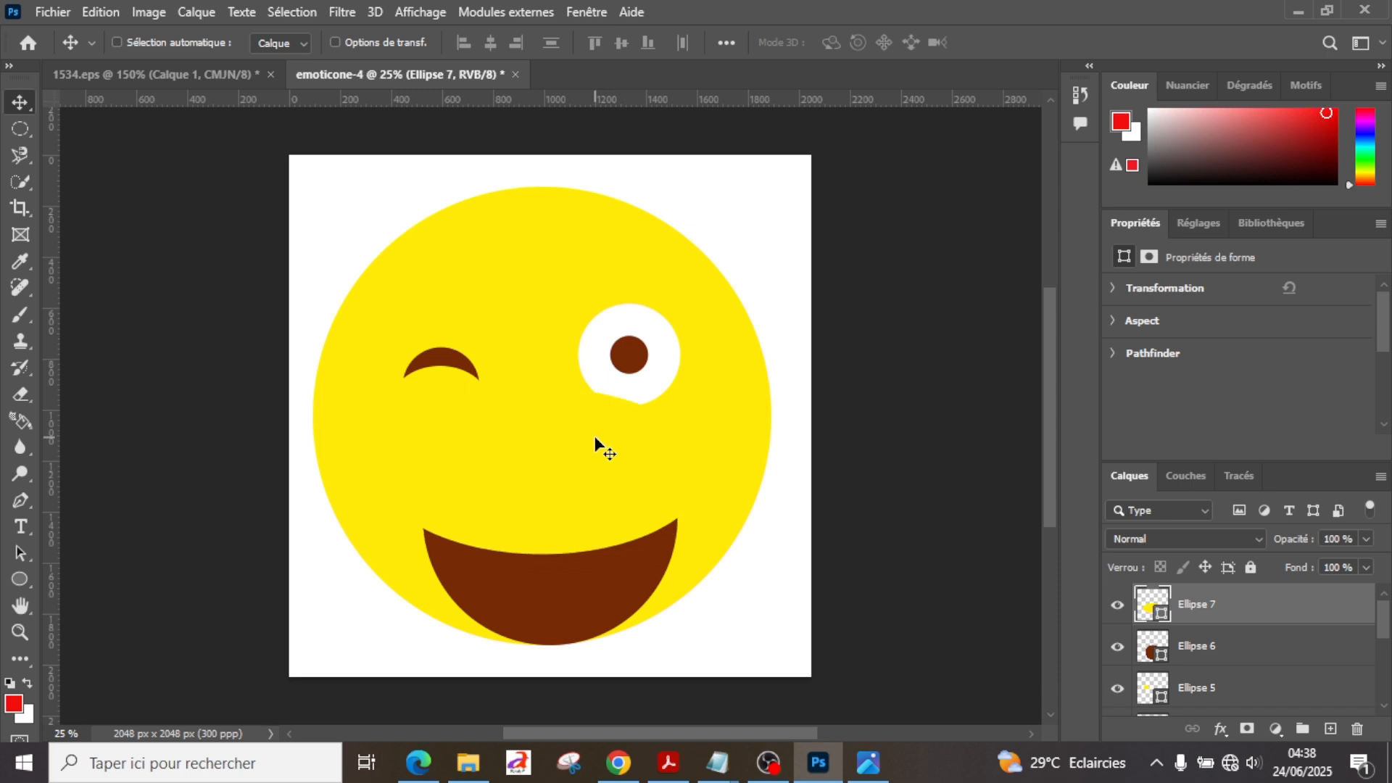
# Step: Stretch the yellow Ellipse 7 downward over the brown mouth to about 119.6% of its height, making the smile thinner
pyautogui.press('ctrl')
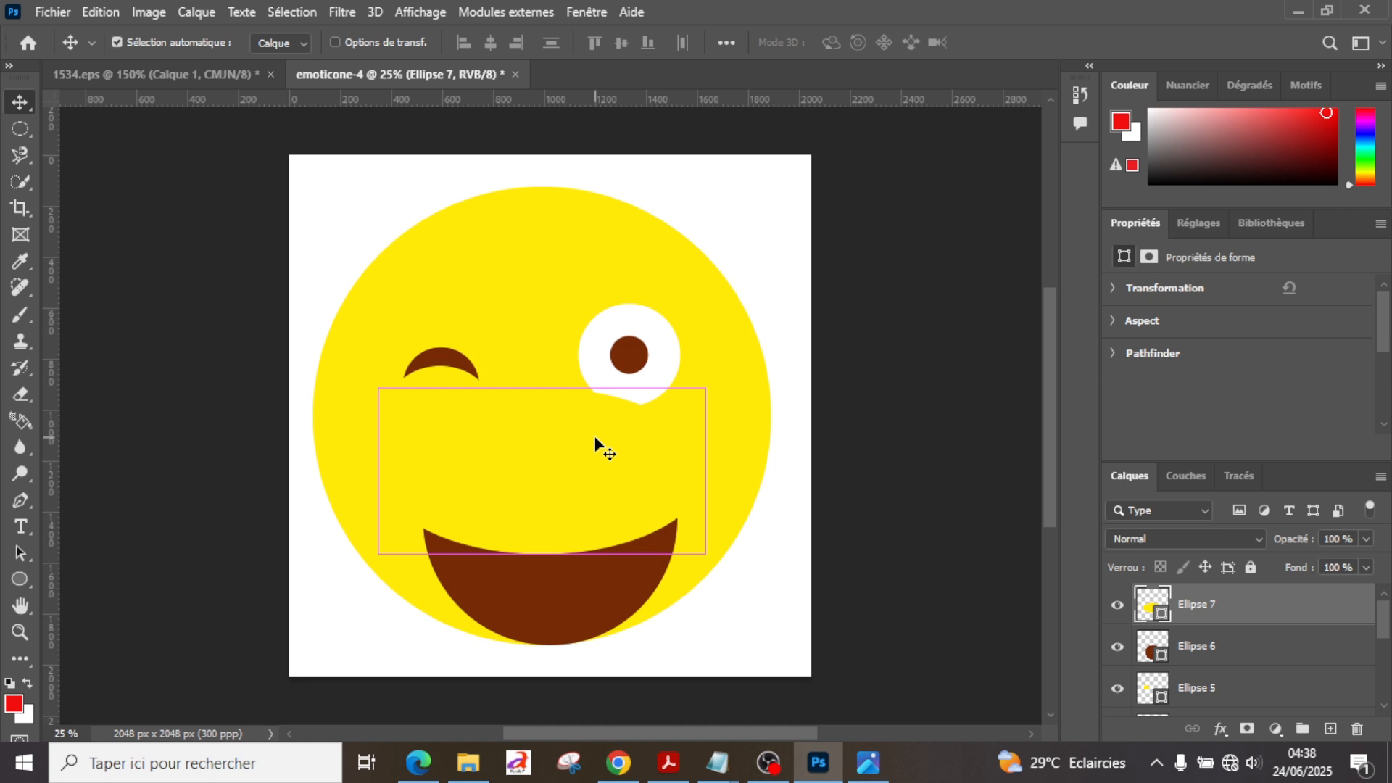
pyautogui.hotkey('ctrl', 't')
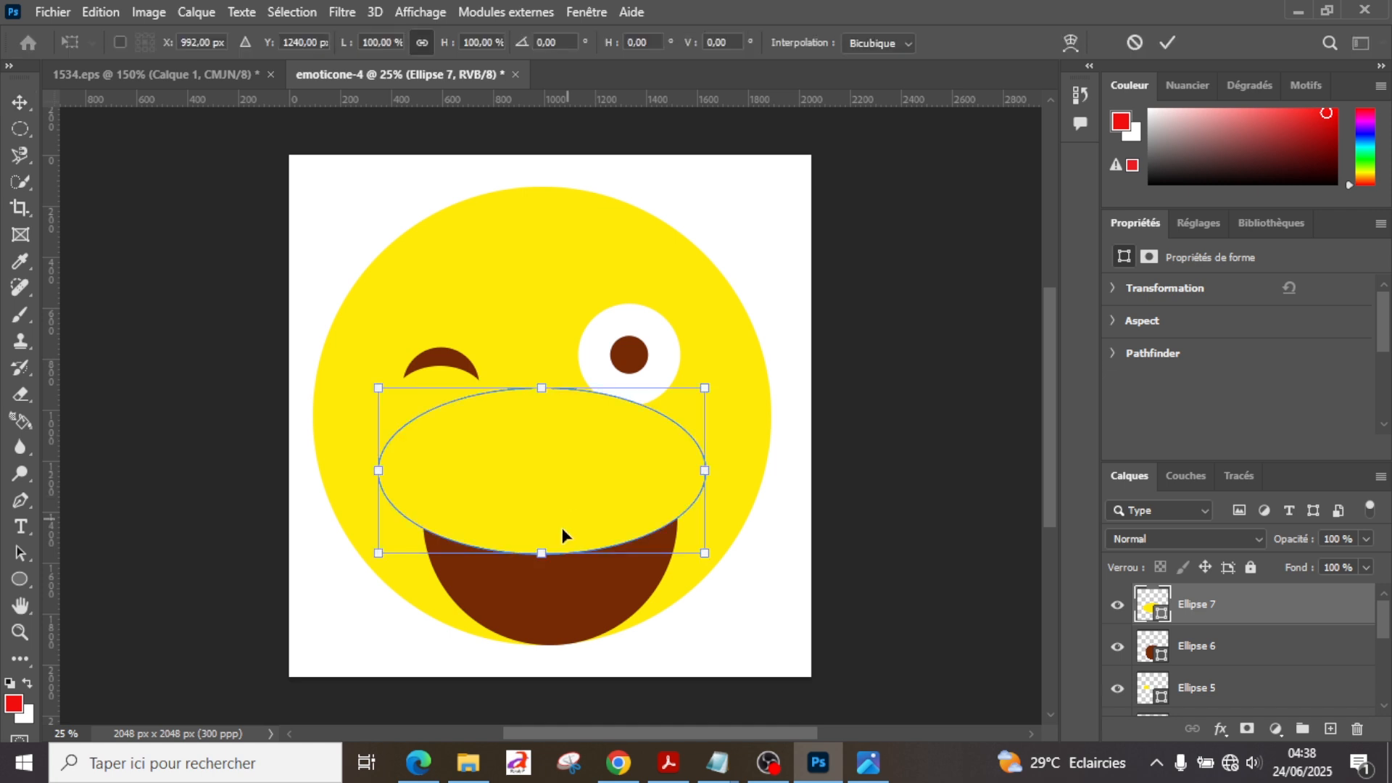
pyautogui.moveTo(541, 553); pyautogui.dragTo(541, 586)
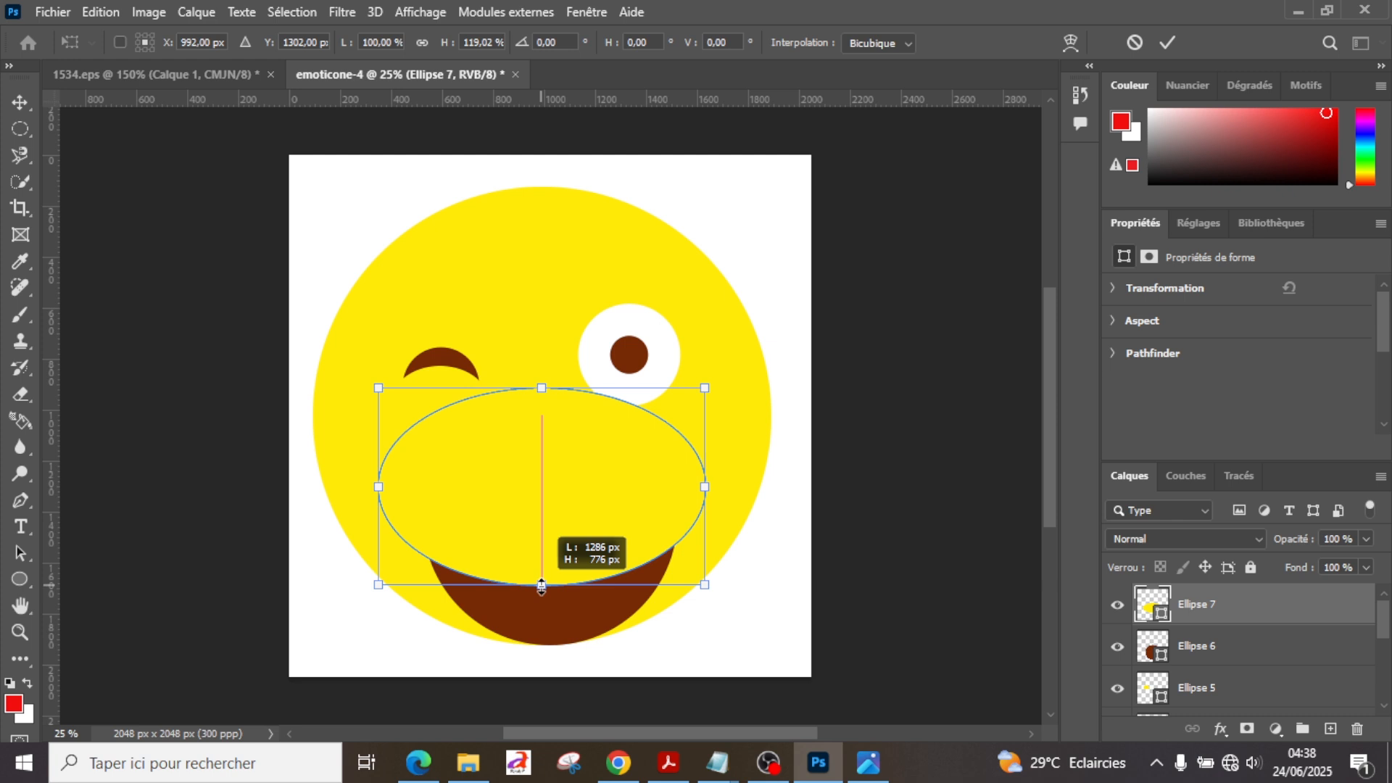
pyautogui.moveTo(541, 585); pyautogui.dragTo(542, 587)
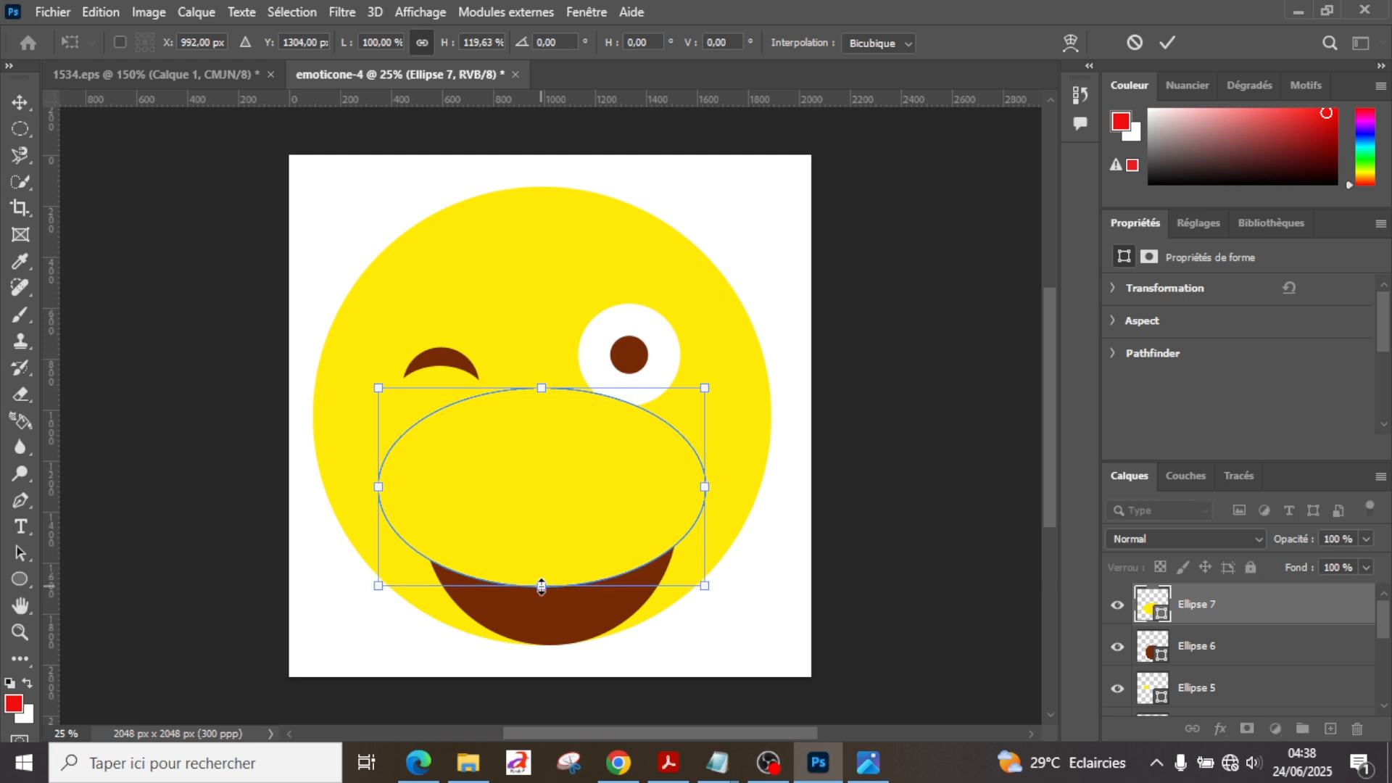
pyautogui.press('Return')
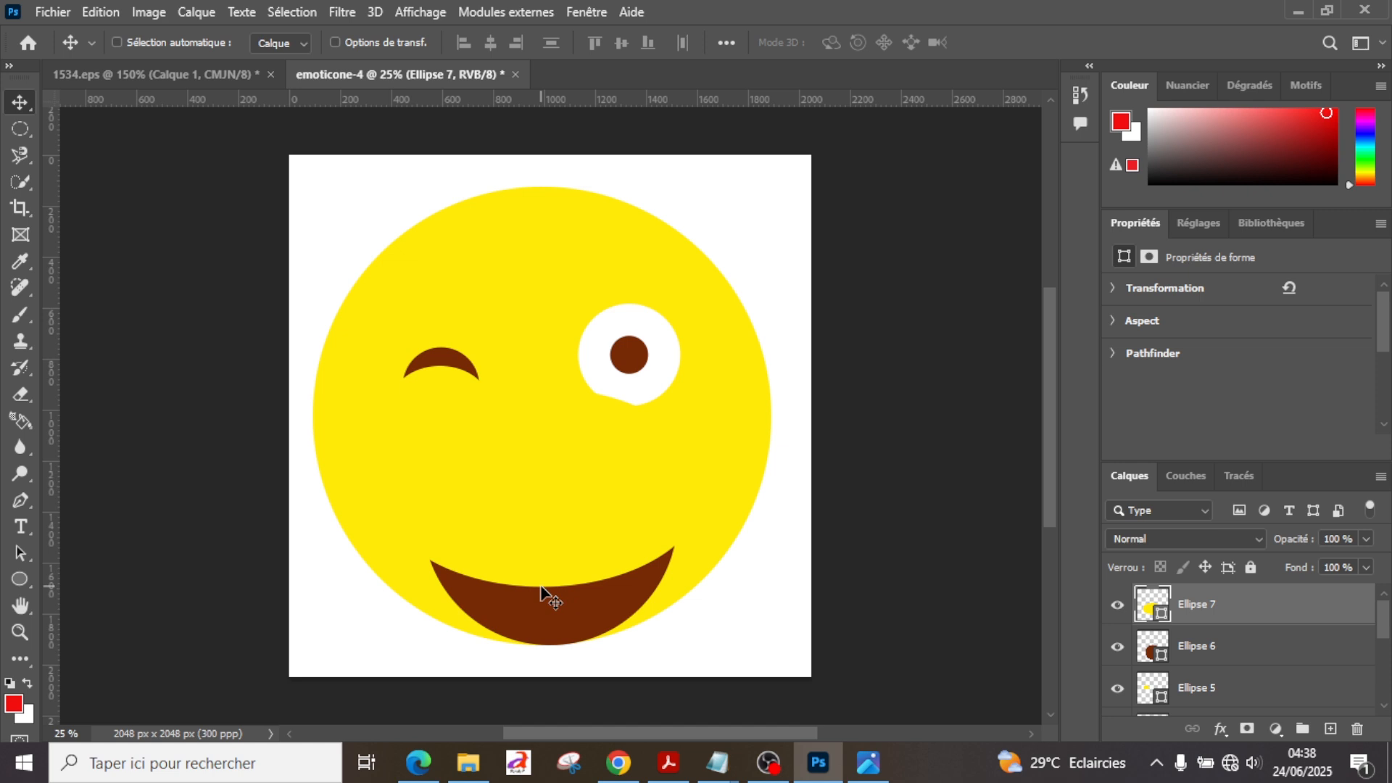
# Step: Shift the yellow ellipse slightly right and lower its top edge to about 91% of its height, uncovering the white eye
pyautogui.moveTo(540, 585); pyautogui.dragTo(546, 587)
pyautogui.hotkey('ctrl', 't')
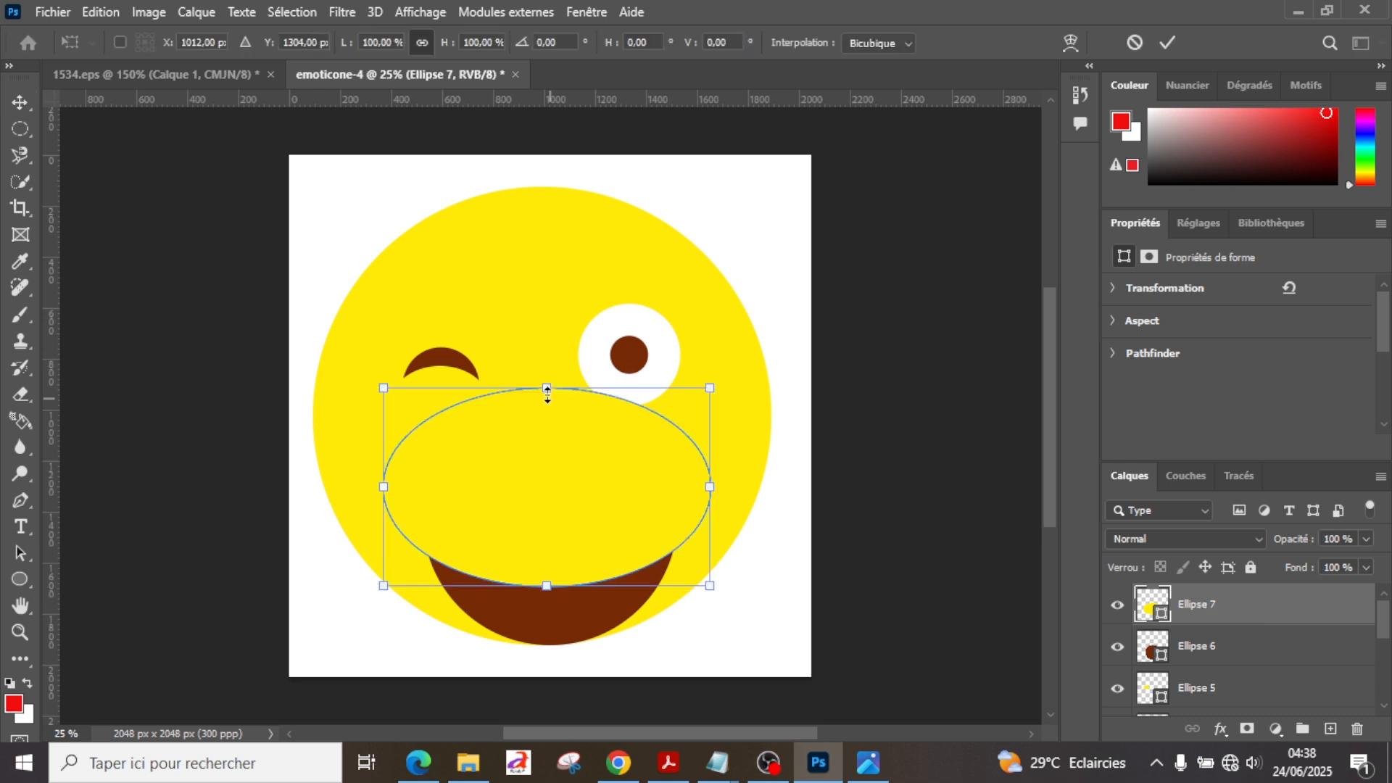
pyautogui.moveTo(547, 391)
pyautogui.mouseDown()
pyautogui.moveTo(544, 410)
pyautogui.moveTo(544, 393)
pyautogui.mouseUp()
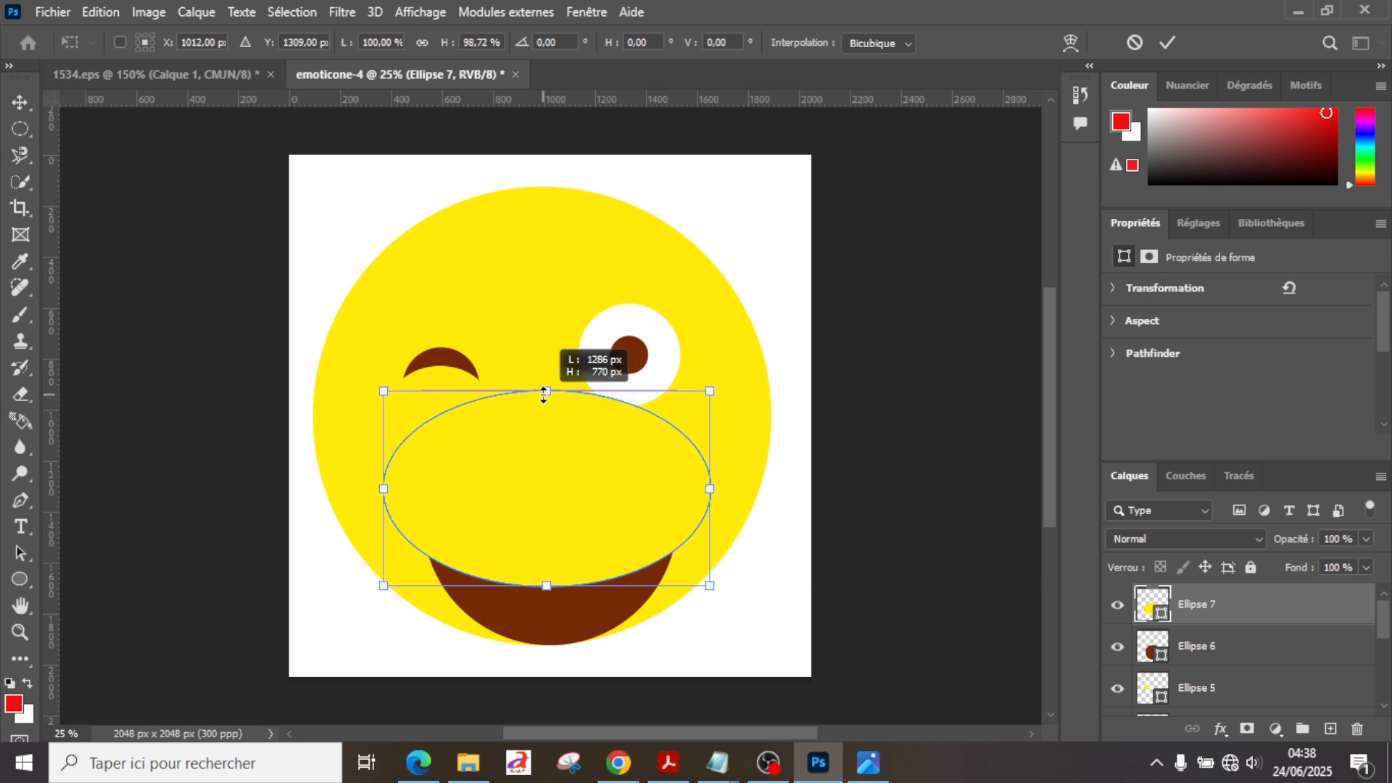
pyautogui.moveTo(544, 395); pyautogui.dragTo(543, 408)
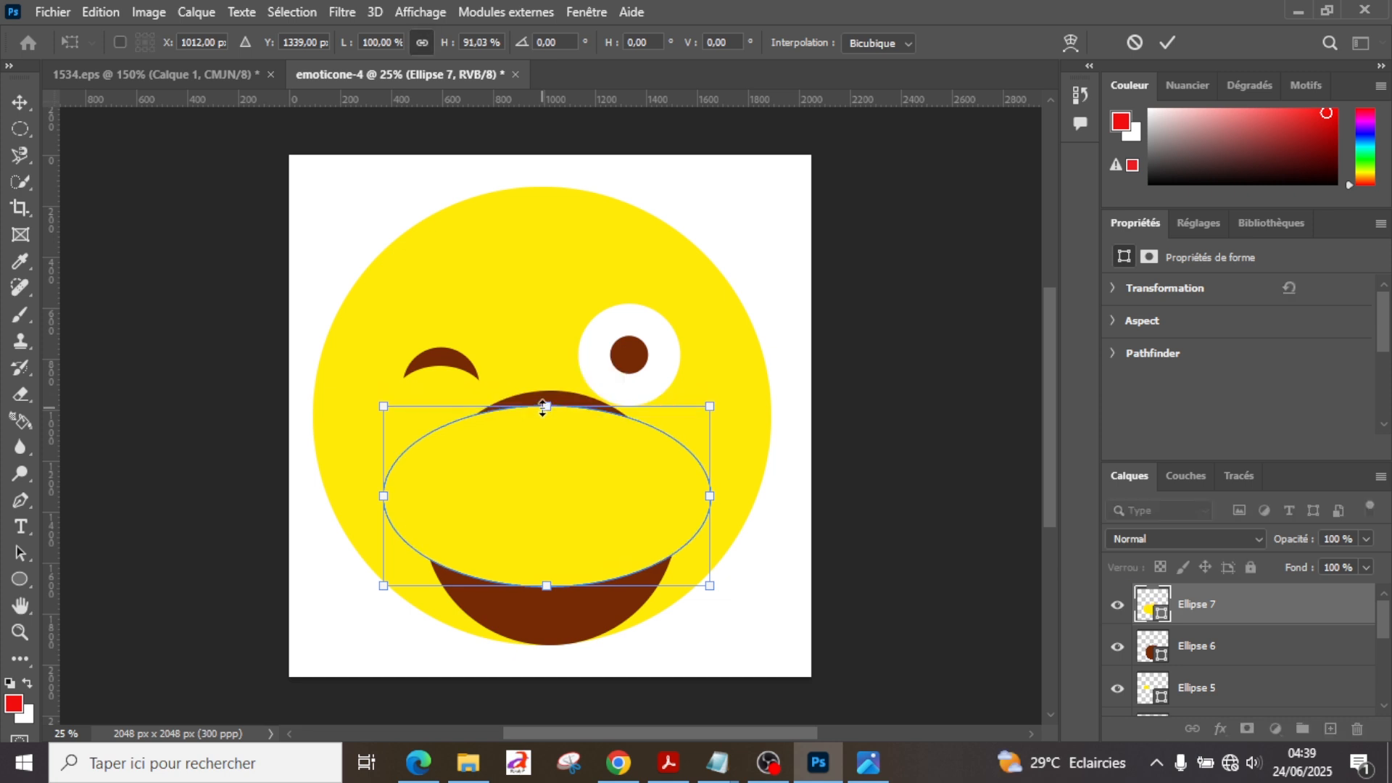
pyautogui.press('Return')
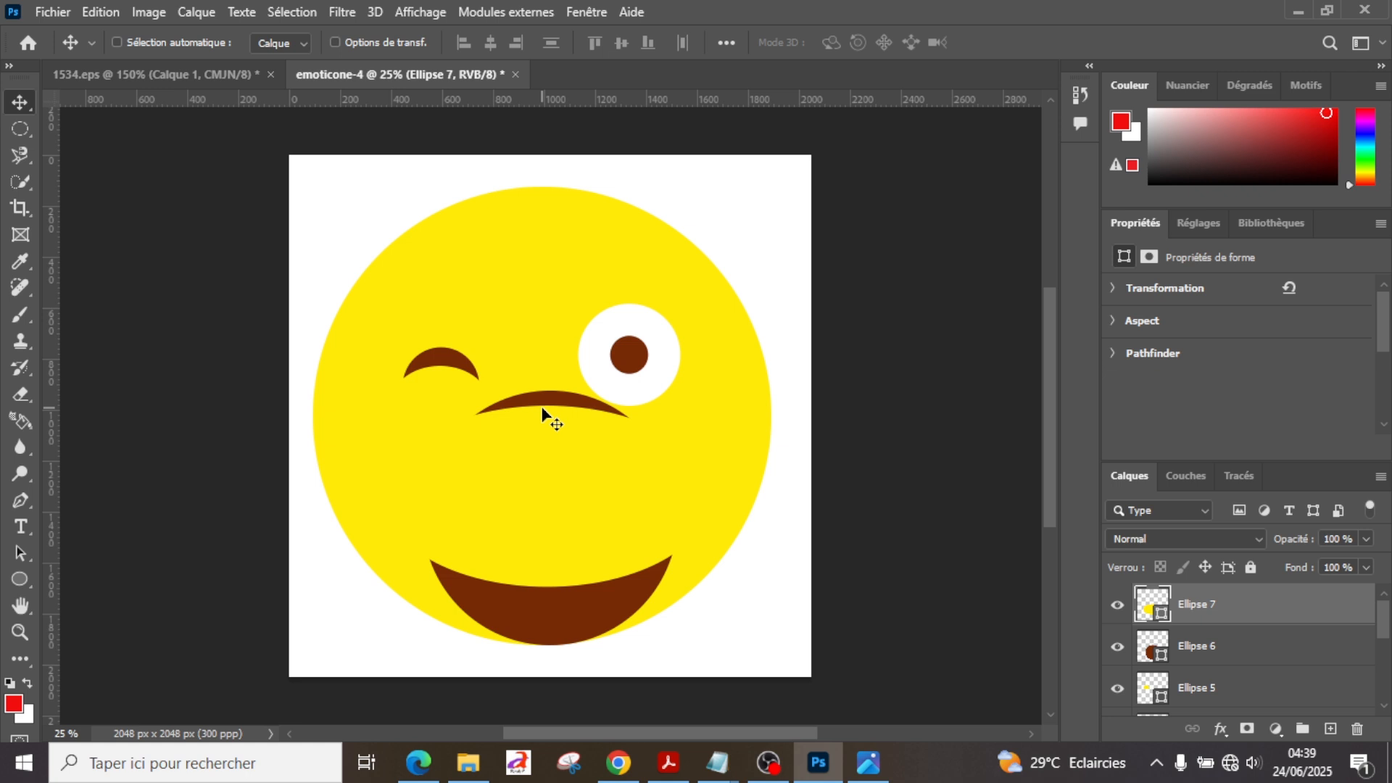
# Step: Rasterize the Ellipse 6 layer and delete its brown arc above the mouth with a rectangular selection about 1136 × 568 px
pyautogui.rightClick(1211, 658)
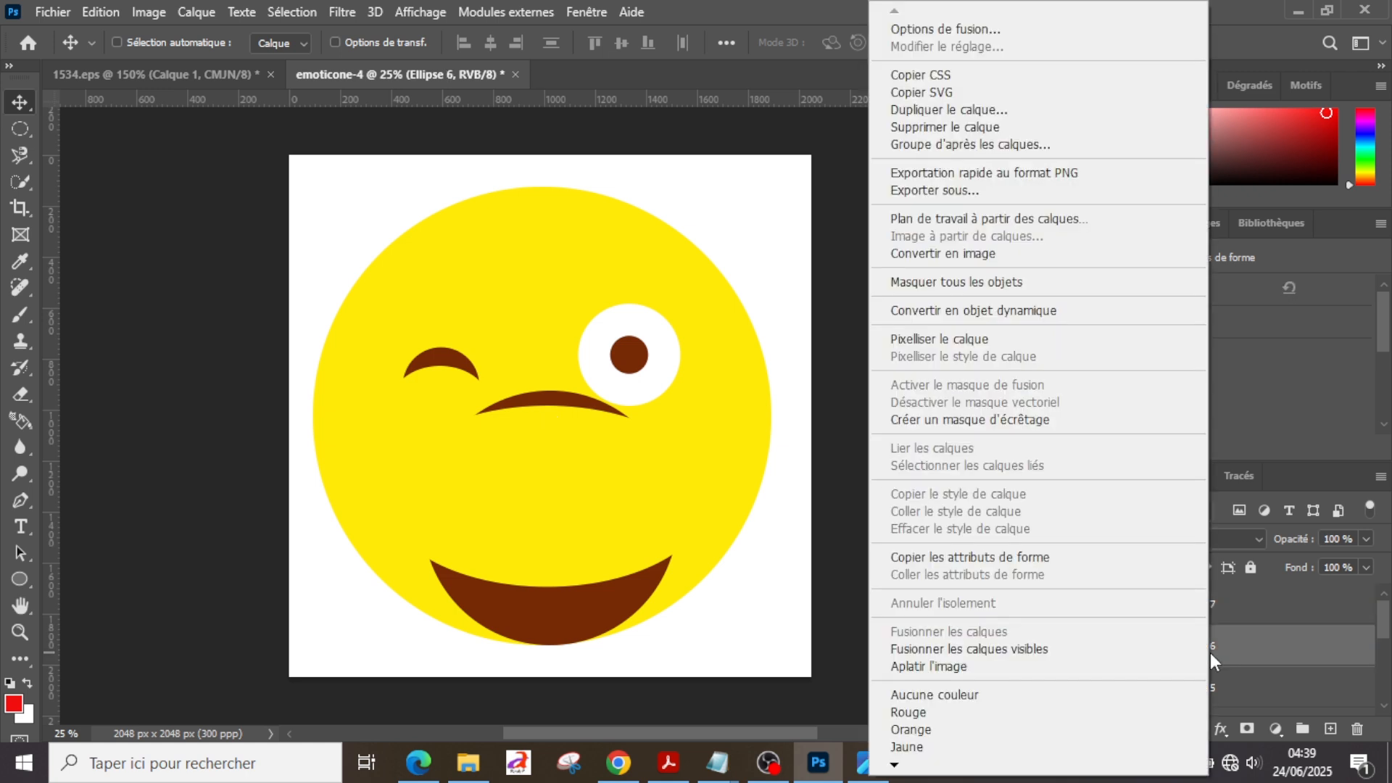
pyautogui.click(964, 338)
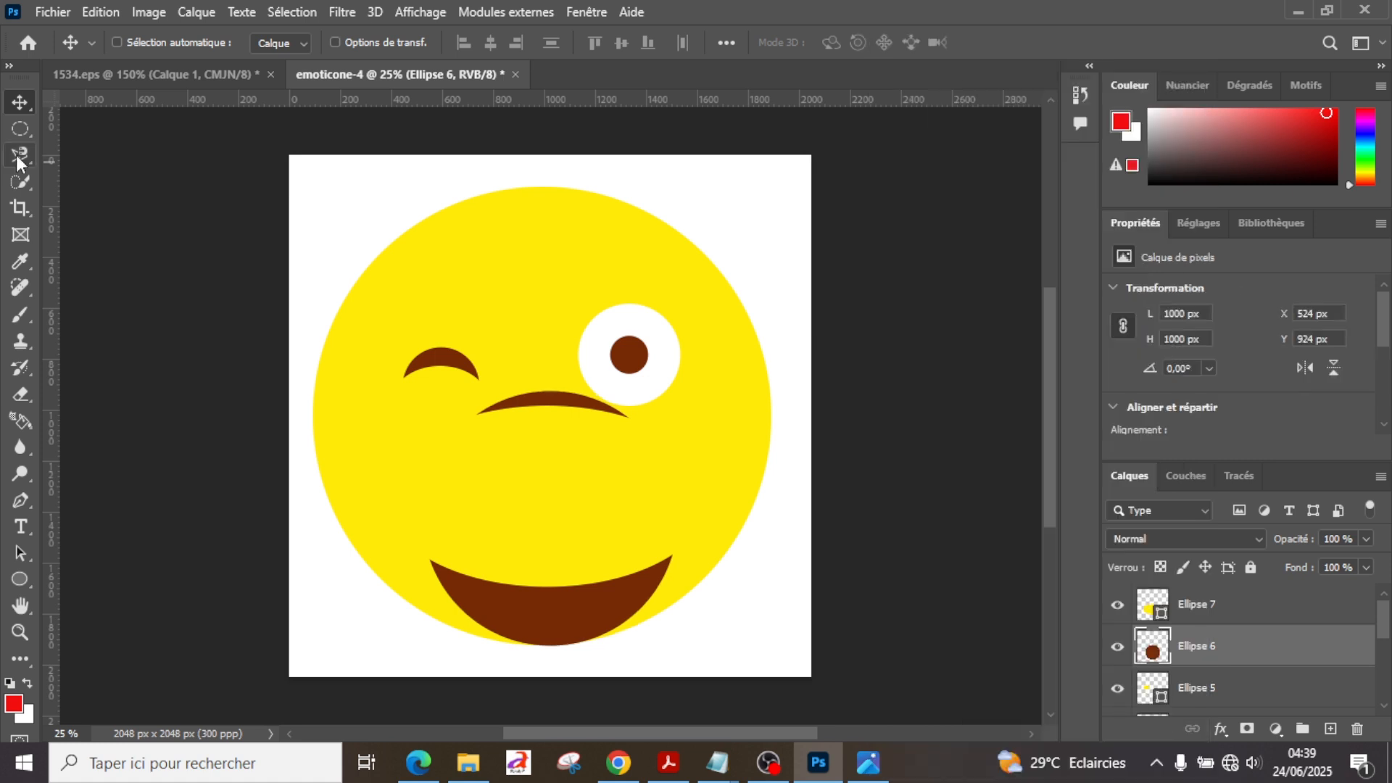
pyautogui.click(22, 131)
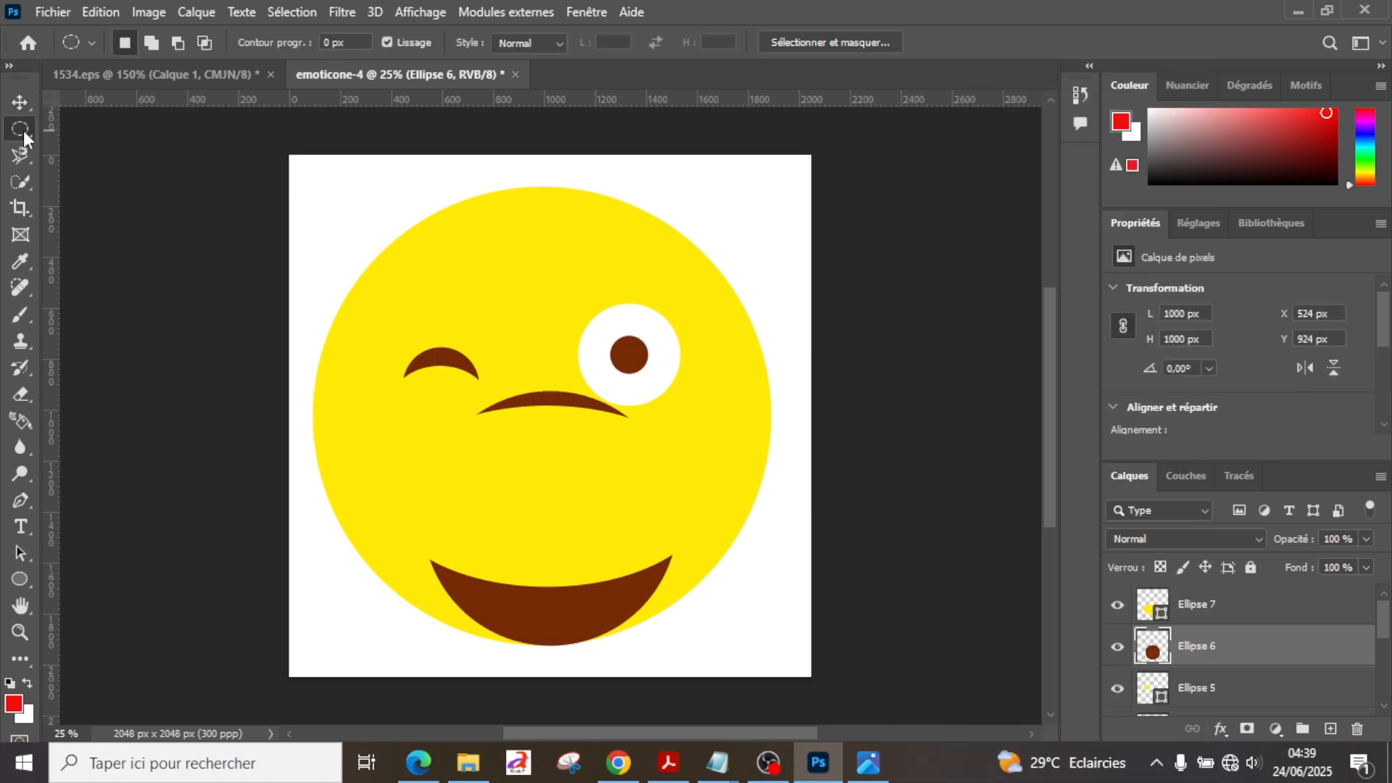
pyautogui.rightClick(23, 131)
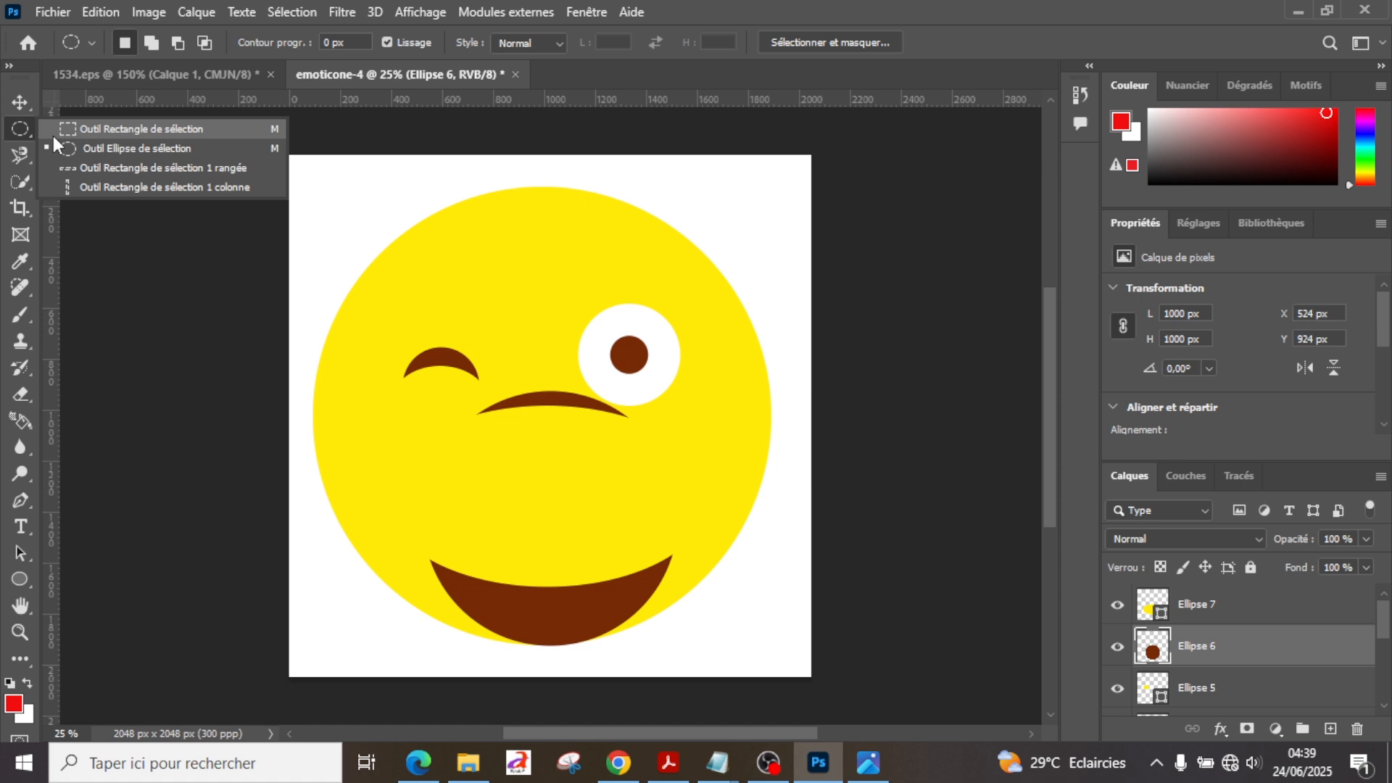
pyautogui.click(54, 135)
pyautogui.moveTo(411, 331); pyautogui.dragTo(699, 475)
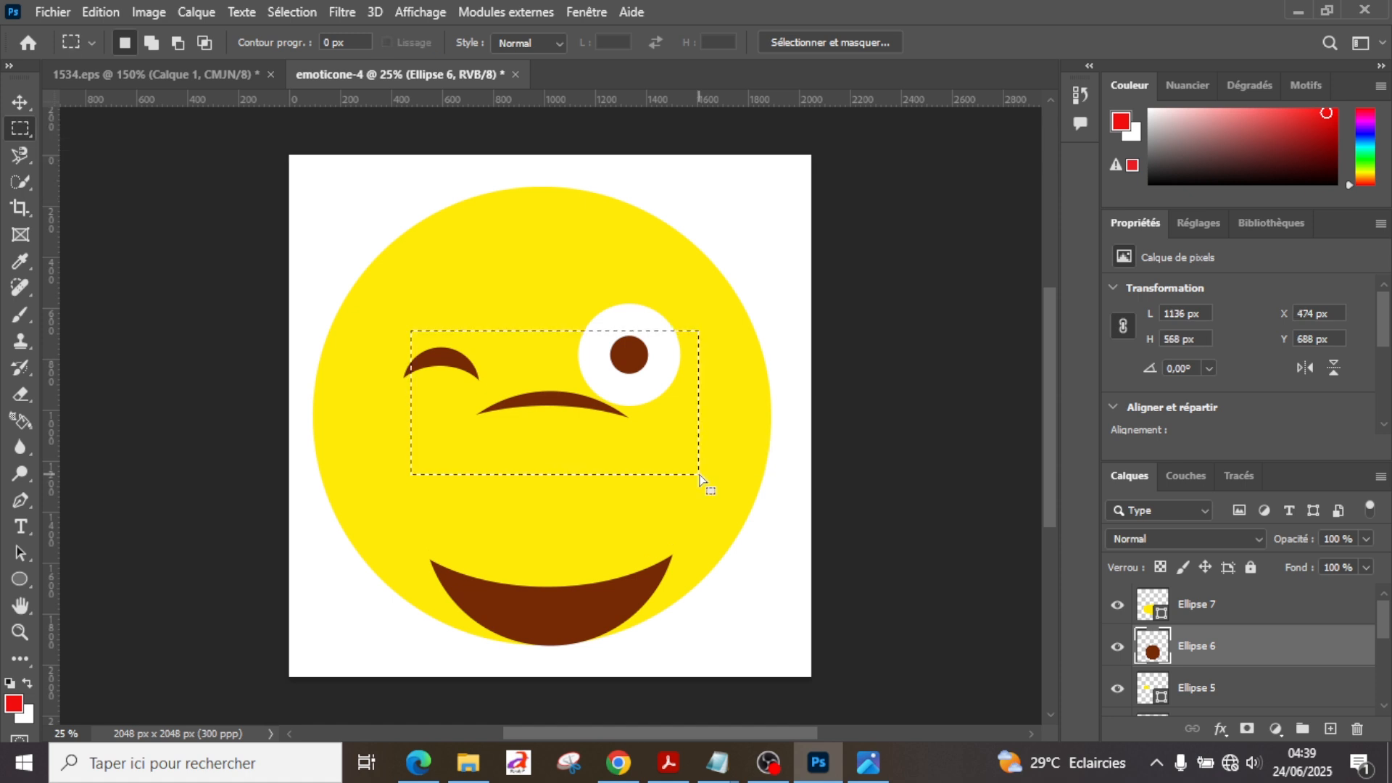
pyautogui.press('Delete')
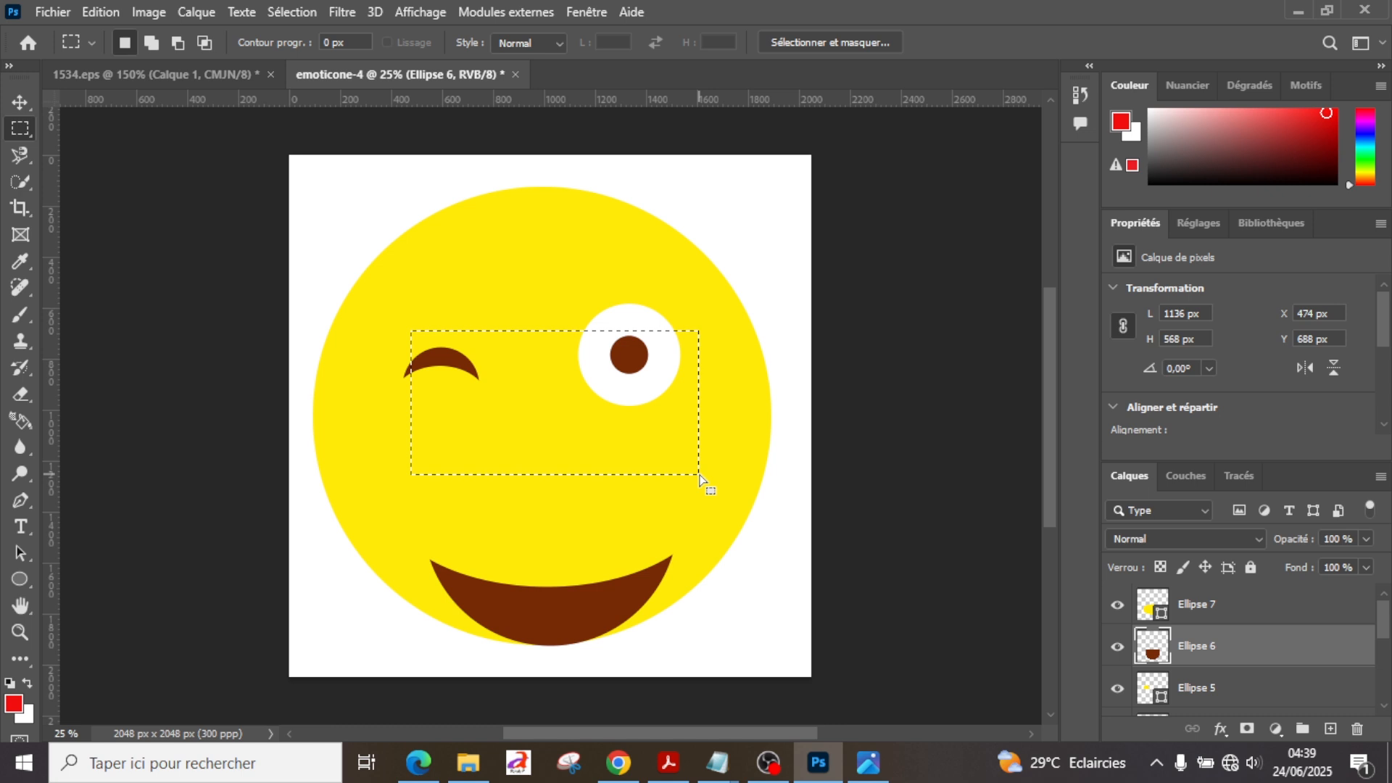
pyautogui.hotkey('ctrl', 'd')
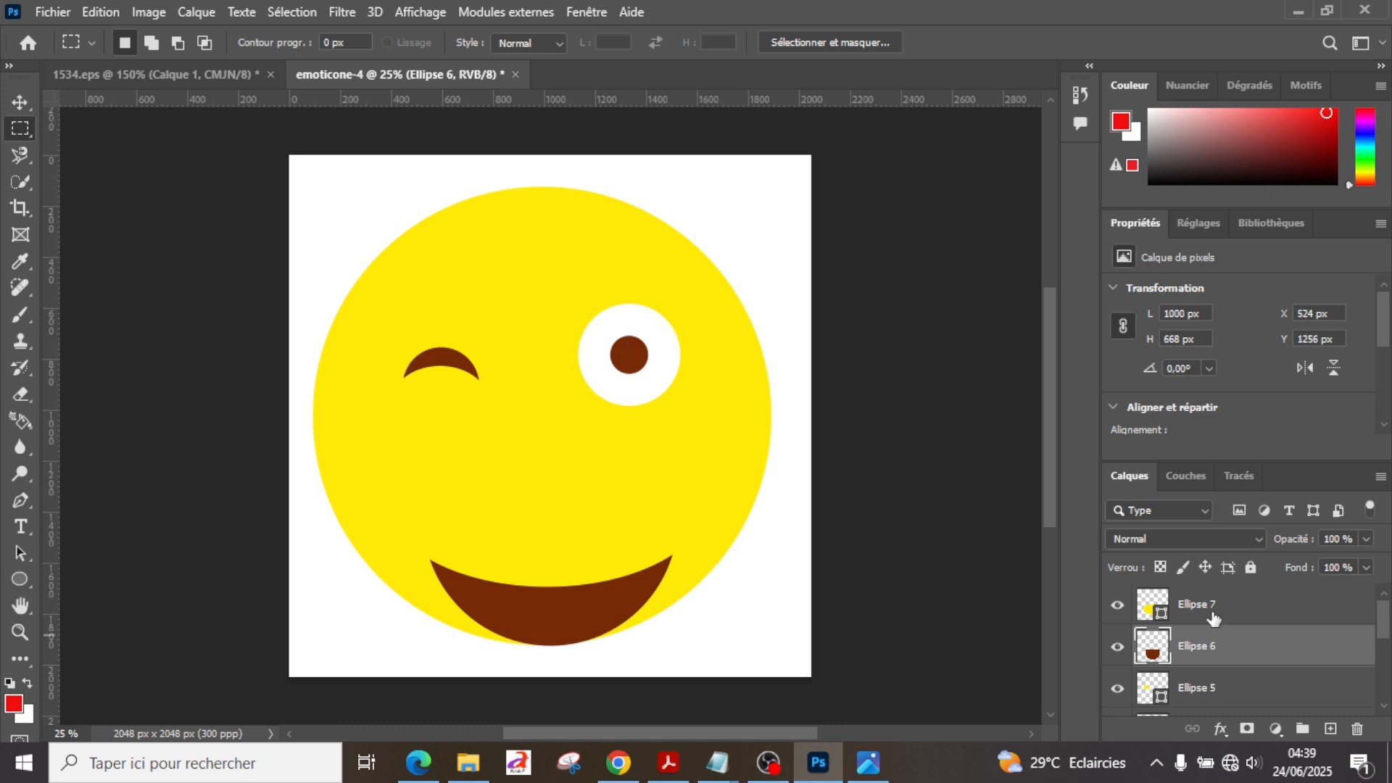
# Step: Move the Ellipse 7 and Ellipse 6 layers together upward and slightly left, raising the mouth clear of the face's lower edge
pyautogui.click(1214, 618)
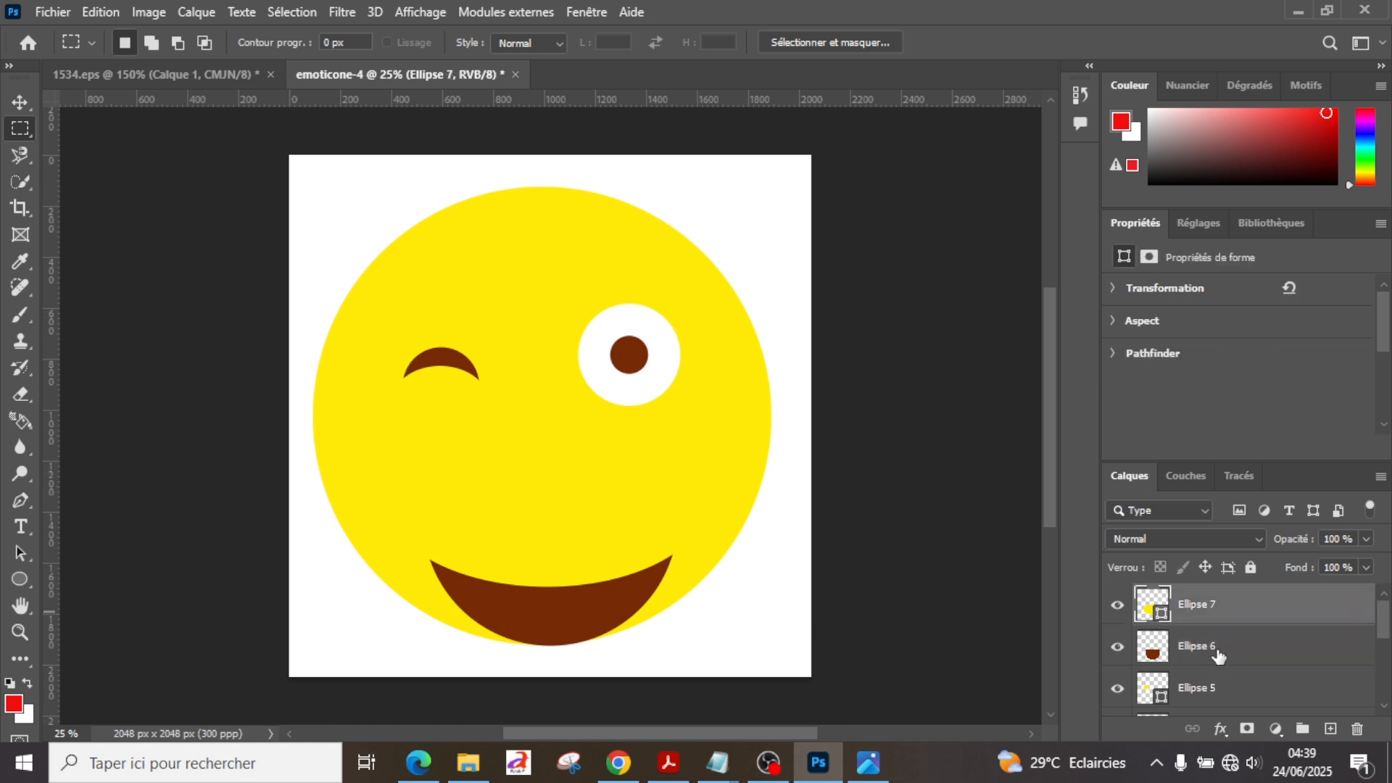
pyautogui.keyDown('shift'); pyautogui.click(1218, 655); pyautogui.keyUp('shift')
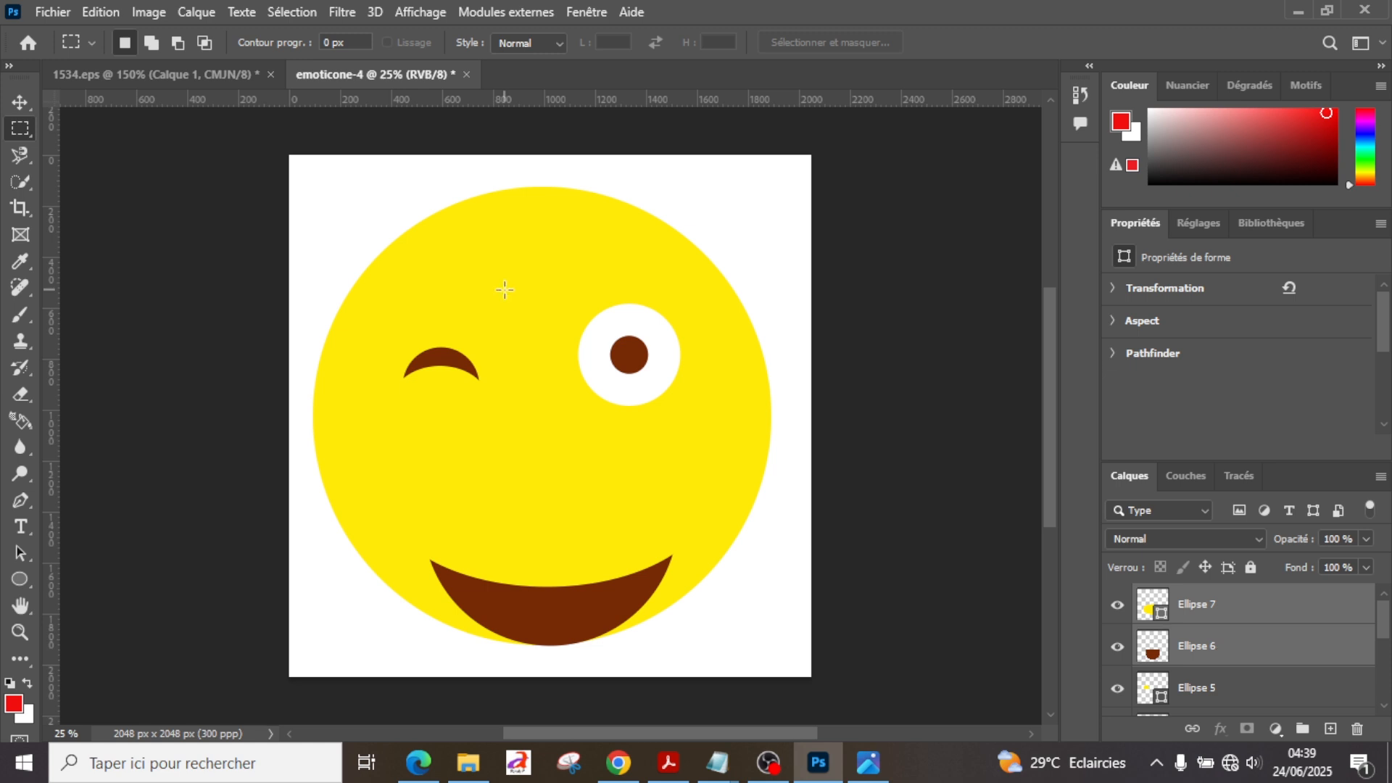
pyautogui.click(19, 96)
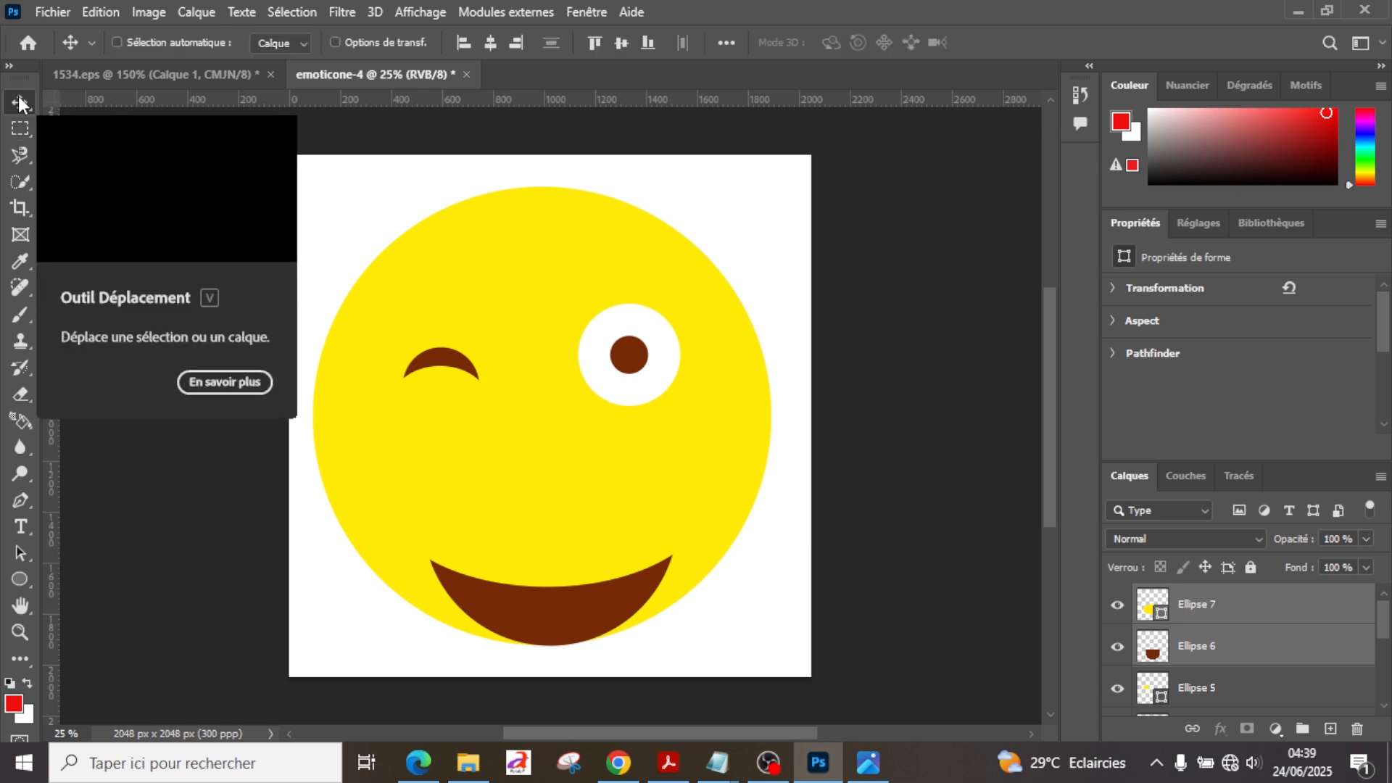
pyautogui.press('Up')
pyautogui.press('Up')
pyautogui.press('Up')
pyautogui.press('Up')
pyautogui.press('Up')
pyautogui.press('Up')
pyautogui.press('Up')
pyautogui.press('Up')
pyautogui.press('Up')
pyautogui.press('Up')
pyautogui.press('Up')
pyautogui.press('Up')
pyautogui.press('Up')
pyautogui.press('Up')
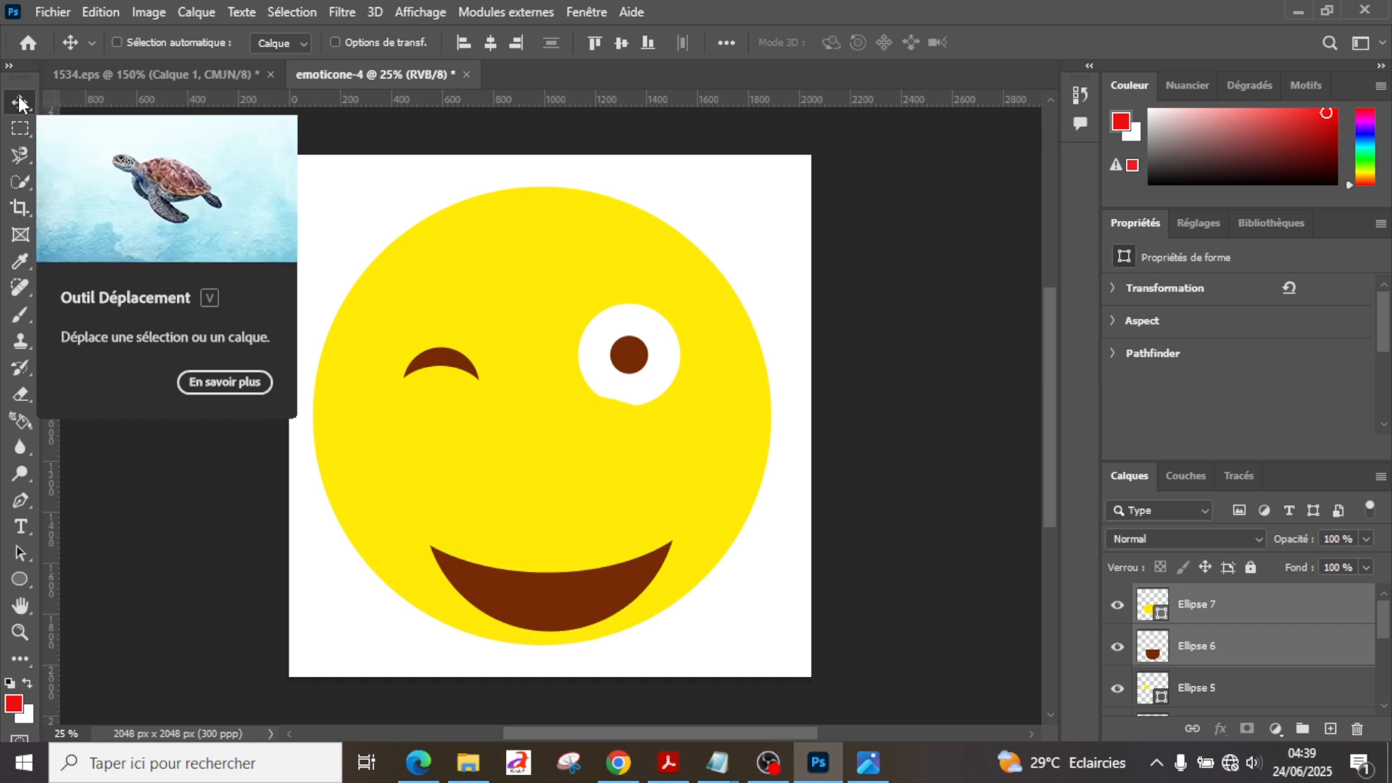
pyautogui.press('Up')
pyautogui.press('Up')
pyautogui.press('Up')
pyautogui.press('Up')
pyautogui.press('Up')
pyautogui.press('Up')
pyautogui.press('Up')
pyautogui.press('Up')
pyautogui.press('Up')
pyautogui.press('Up')
pyautogui.press('Up')
pyautogui.press('Up')
pyautogui.press('Up')
pyautogui.press('Up')
pyautogui.press('Up')
pyautogui.press('Up')
pyautogui.press('Up')
pyautogui.press('Up')
pyautogui.press('Up')
pyautogui.press('Up')
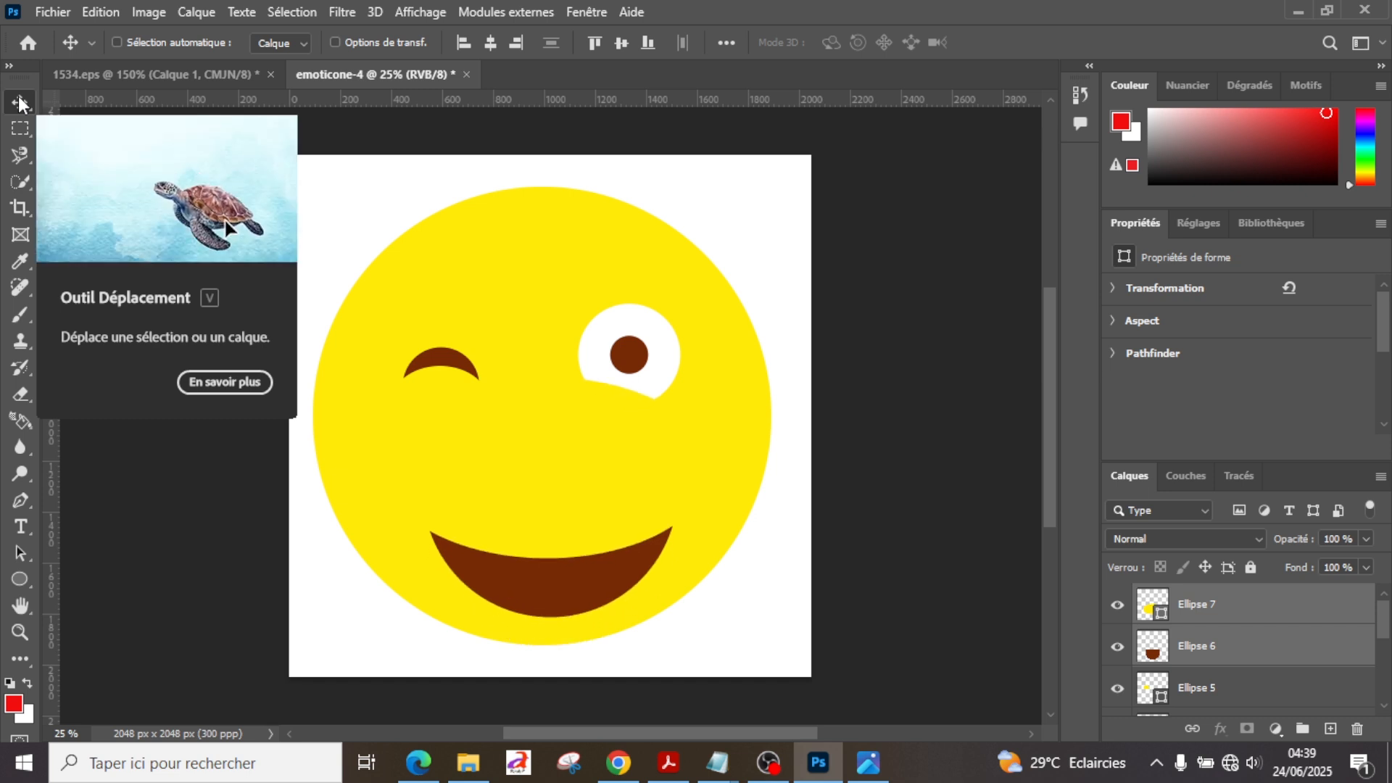
pyautogui.press('Up')
pyautogui.press('Up')
pyautogui.press('Up')
pyautogui.press('Up')
pyautogui.press('Up')
pyautogui.press('Up')
pyautogui.press('Up')
pyautogui.press('Up')
pyautogui.press('Up')
pyautogui.press('Up')
pyautogui.press('Up')
pyautogui.press('Up')
pyautogui.press('Up')
pyautogui.press('Up')
pyautogui.press('Up')
pyautogui.press('Up')
pyautogui.press('Up')
pyautogui.press('Up')
pyautogui.press('Up')
pyautogui.press('Up')
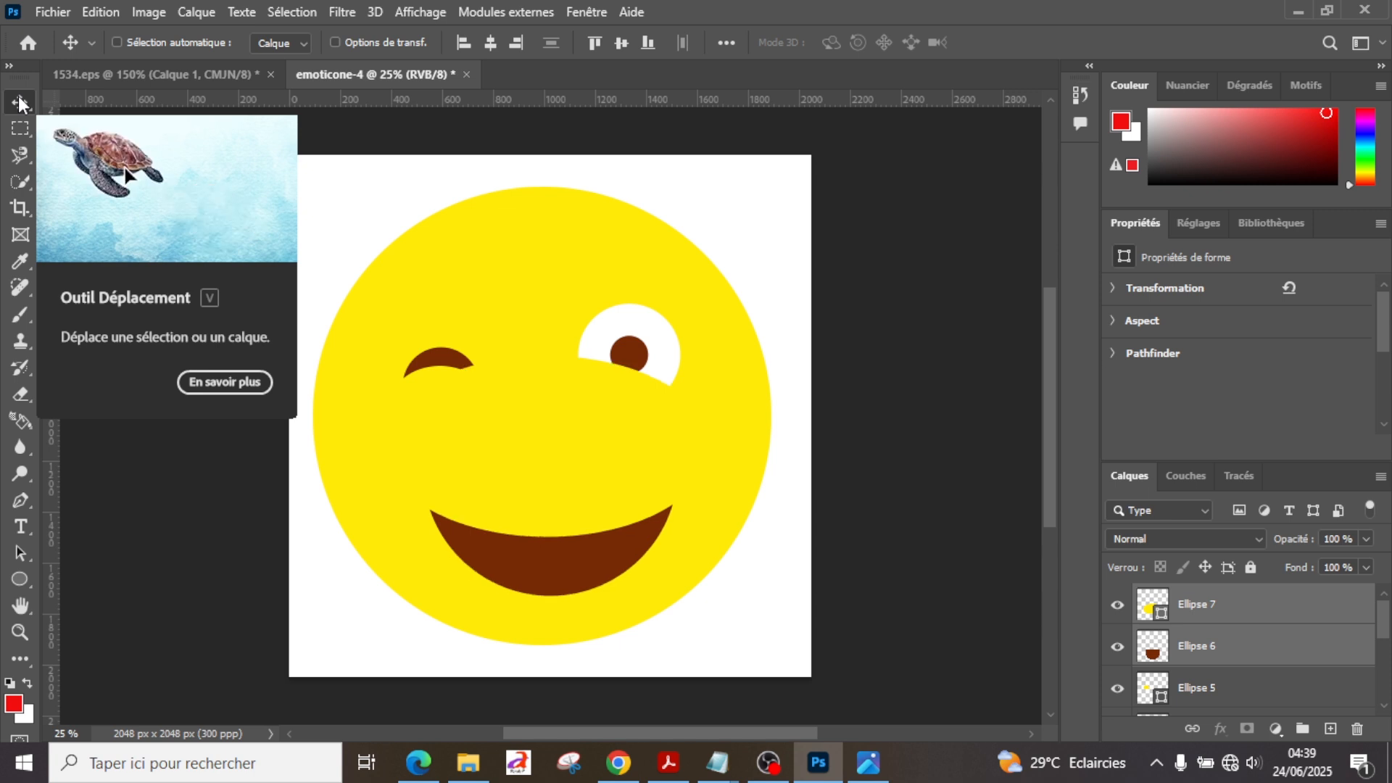
pyautogui.press('Up')
pyautogui.press('Up')
pyautogui.press('Up')
pyautogui.press('Up')
pyautogui.press('Up')
pyautogui.press('Up')
pyautogui.press('Up')
pyautogui.press('Up')
pyautogui.press('Up')
pyautogui.press('Up')
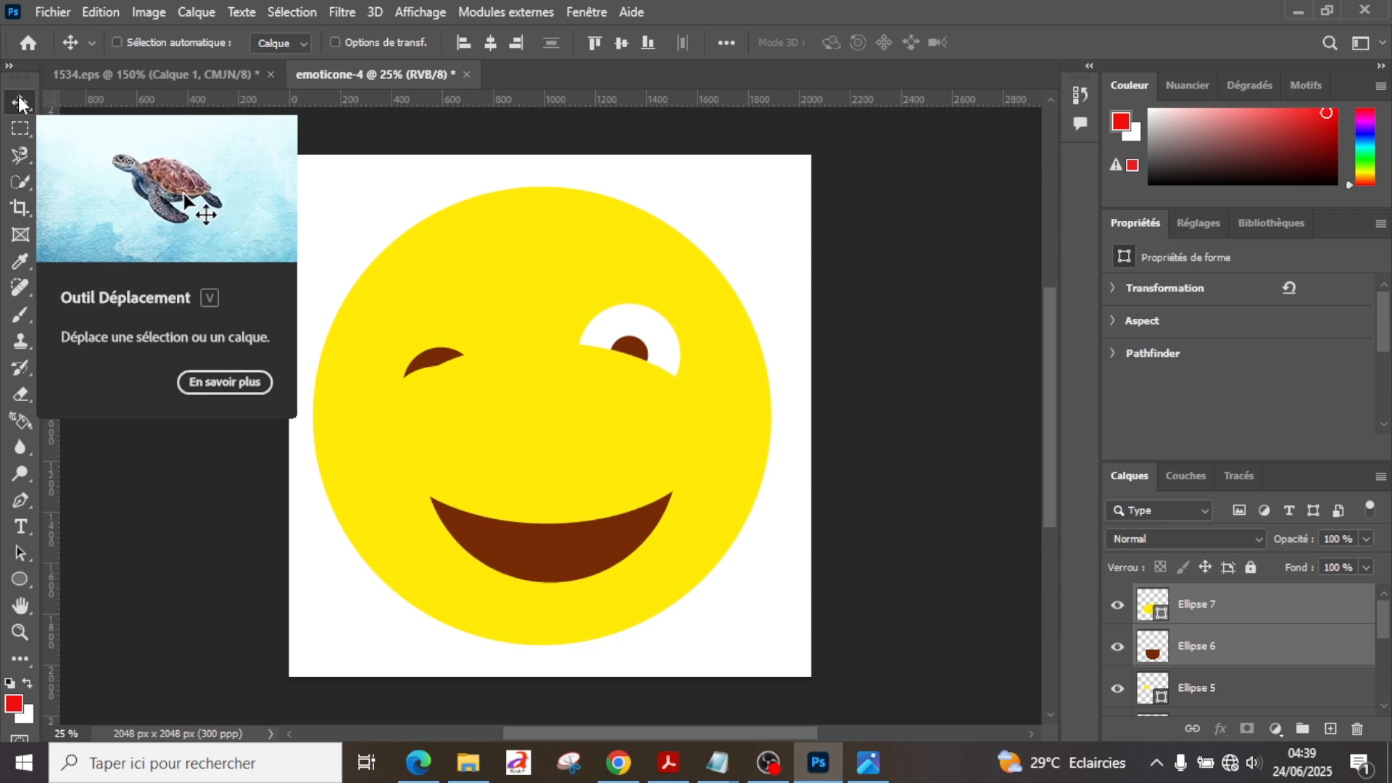
pyautogui.press('Up')
pyautogui.press('Up')
pyautogui.press('Up')
pyautogui.press('Up')
pyautogui.press('Up')
pyautogui.press('Up')
pyautogui.press('Up')
pyautogui.press('Up')
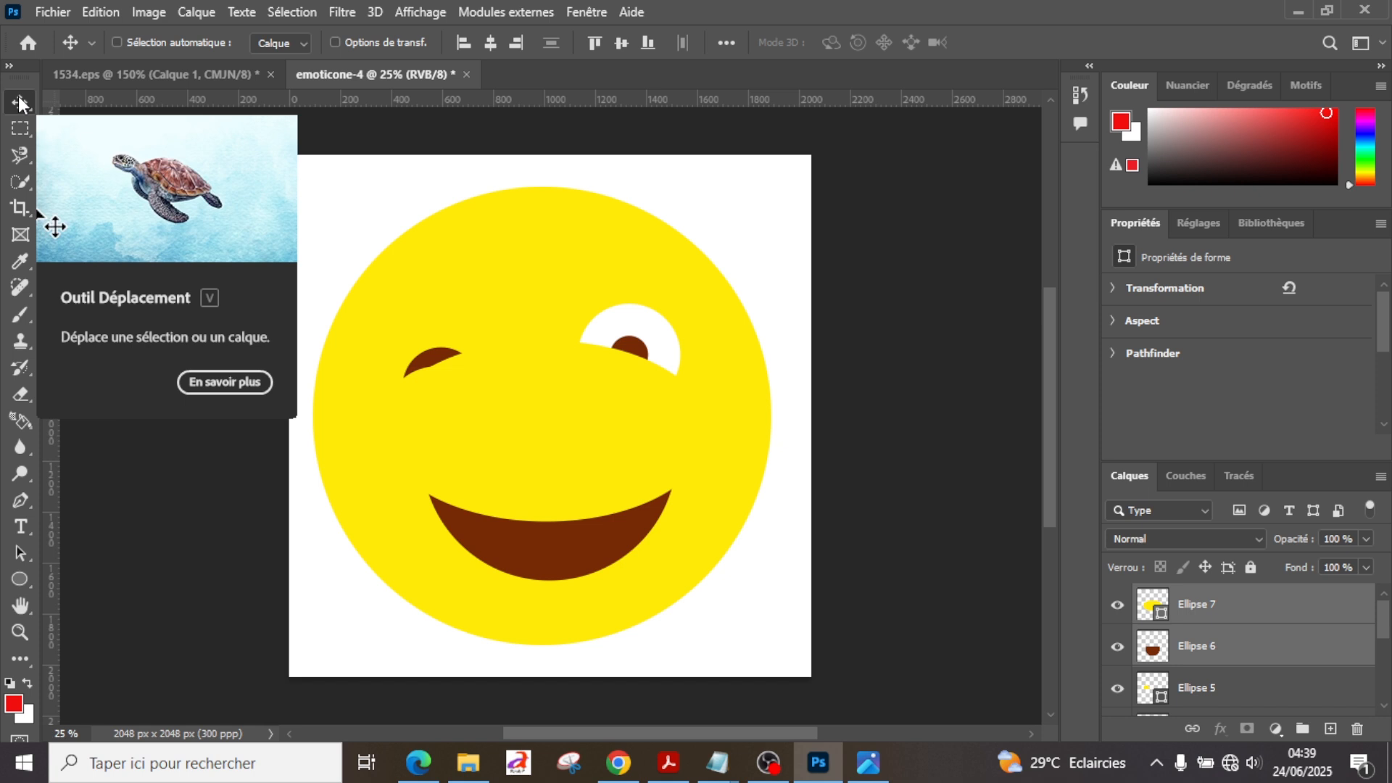
# Step: Lower the top edge of the yellow Ellipse 7 to a height of about 684 px and compare the drawing with 1534.eps
pyautogui.click(1228, 620)
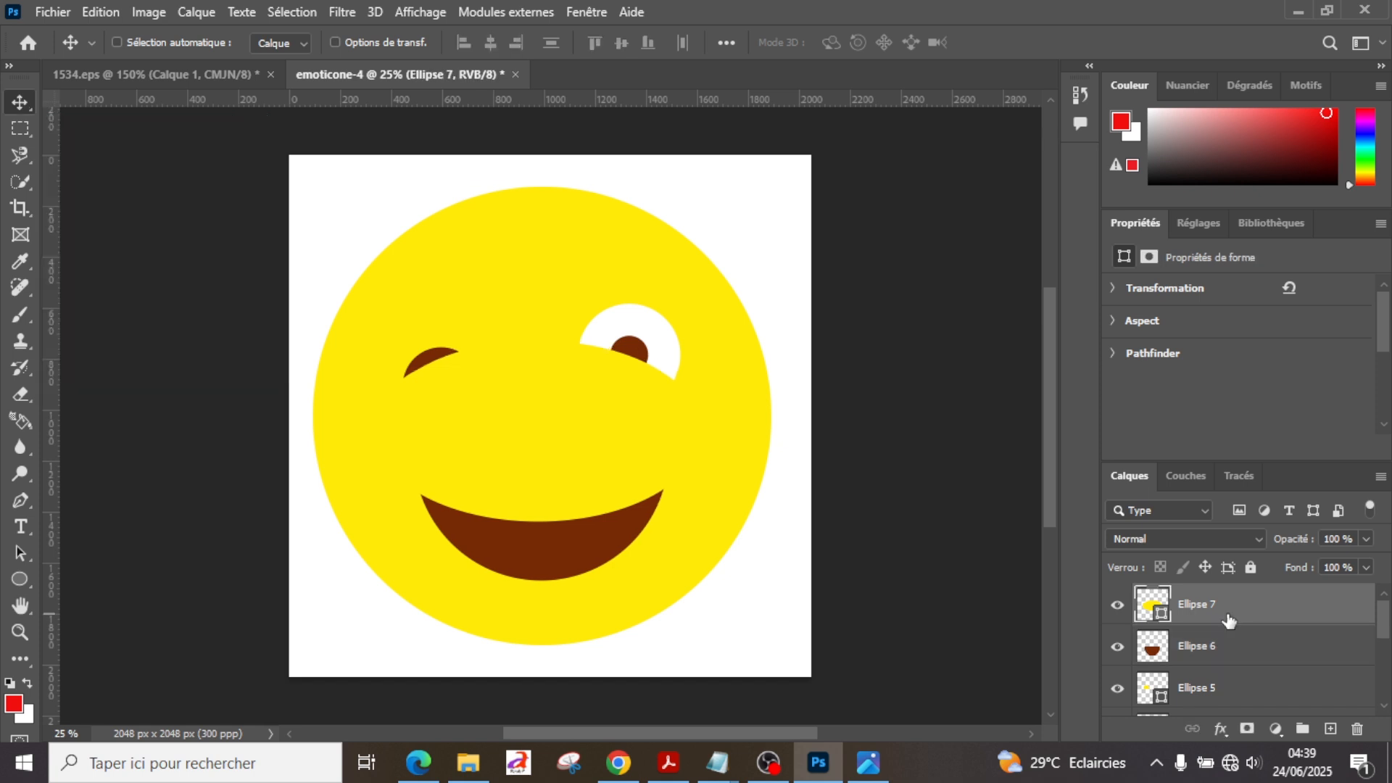
pyautogui.hotkey('ctrl', 't')
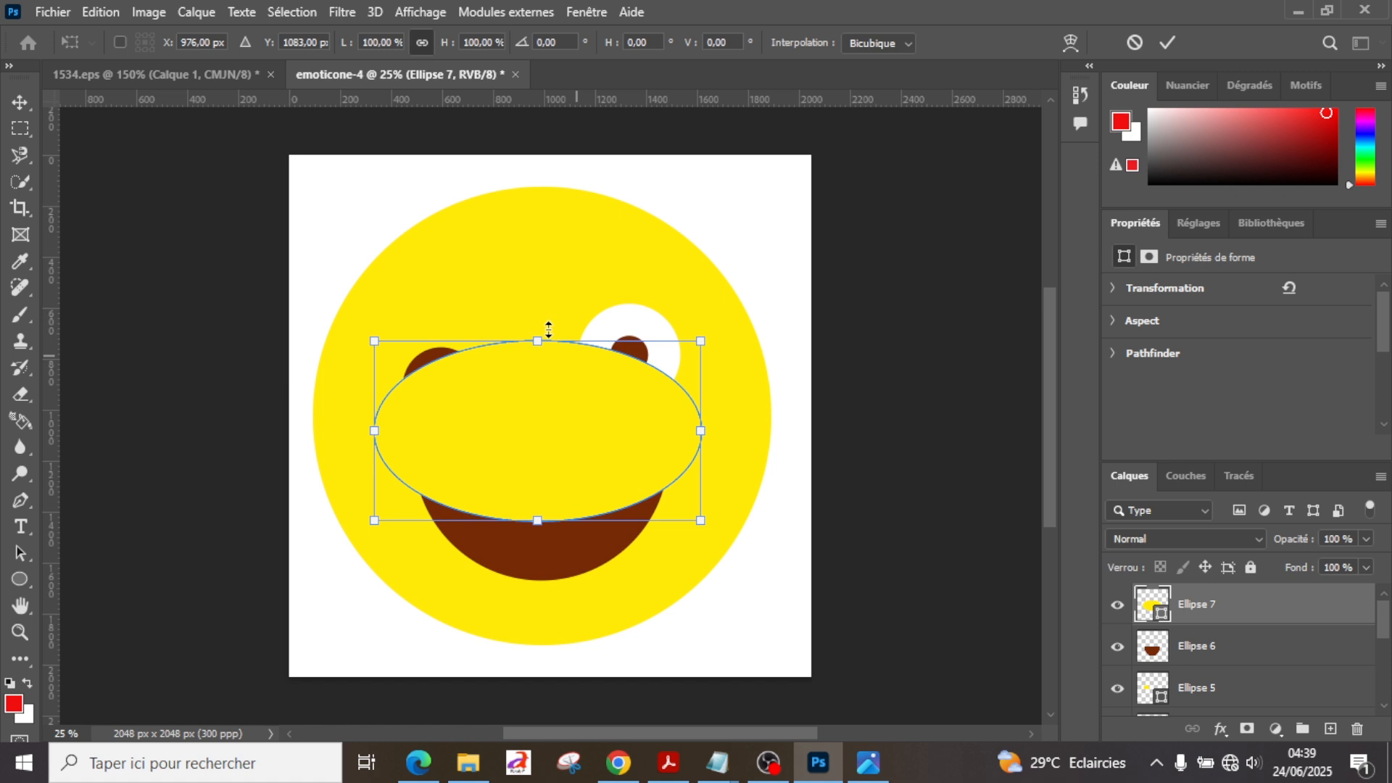
pyautogui.moveTo(549, 330)
pyautogui.mouseDown()
pyautogui.moveTo(541, 406)
pyautogui.moveTo(546, 343)
pyautogui.mouseUp()
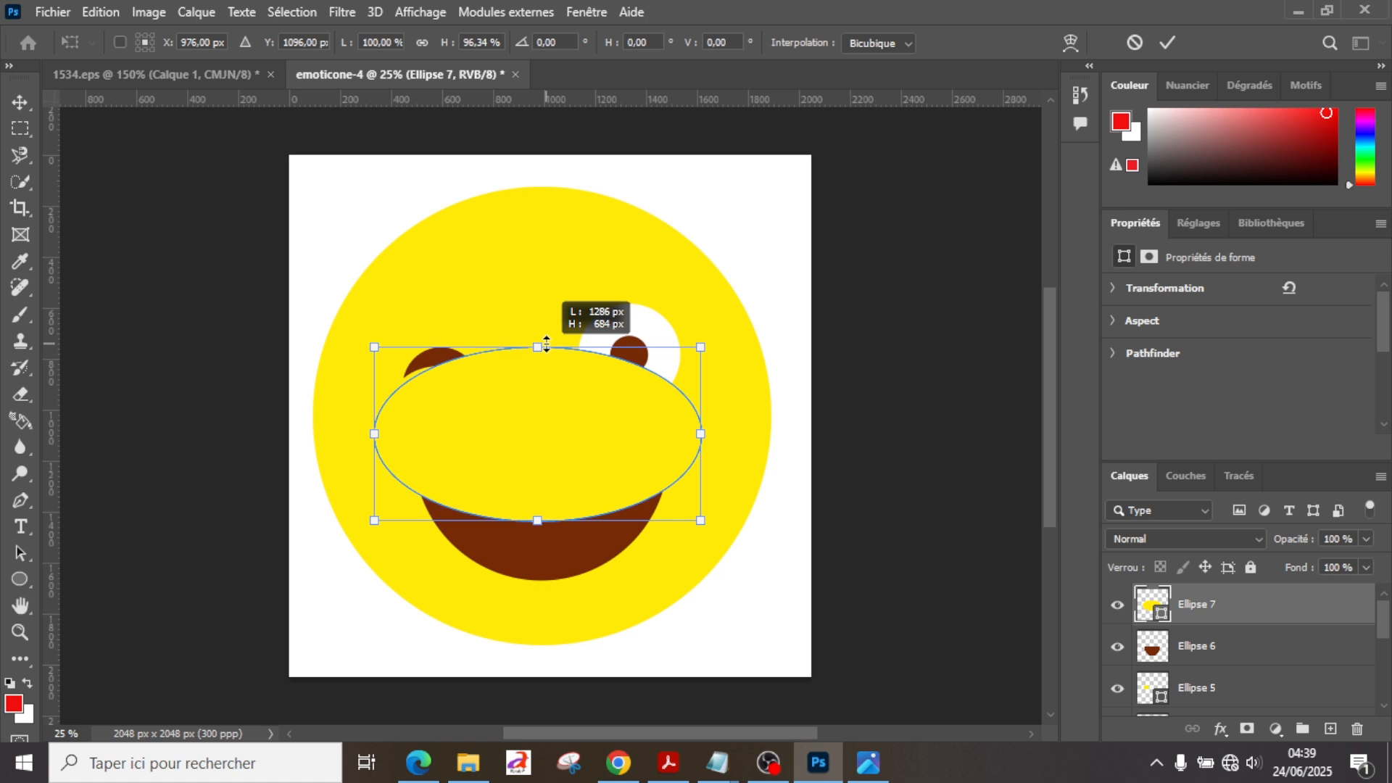
pyautogui.press('Return')
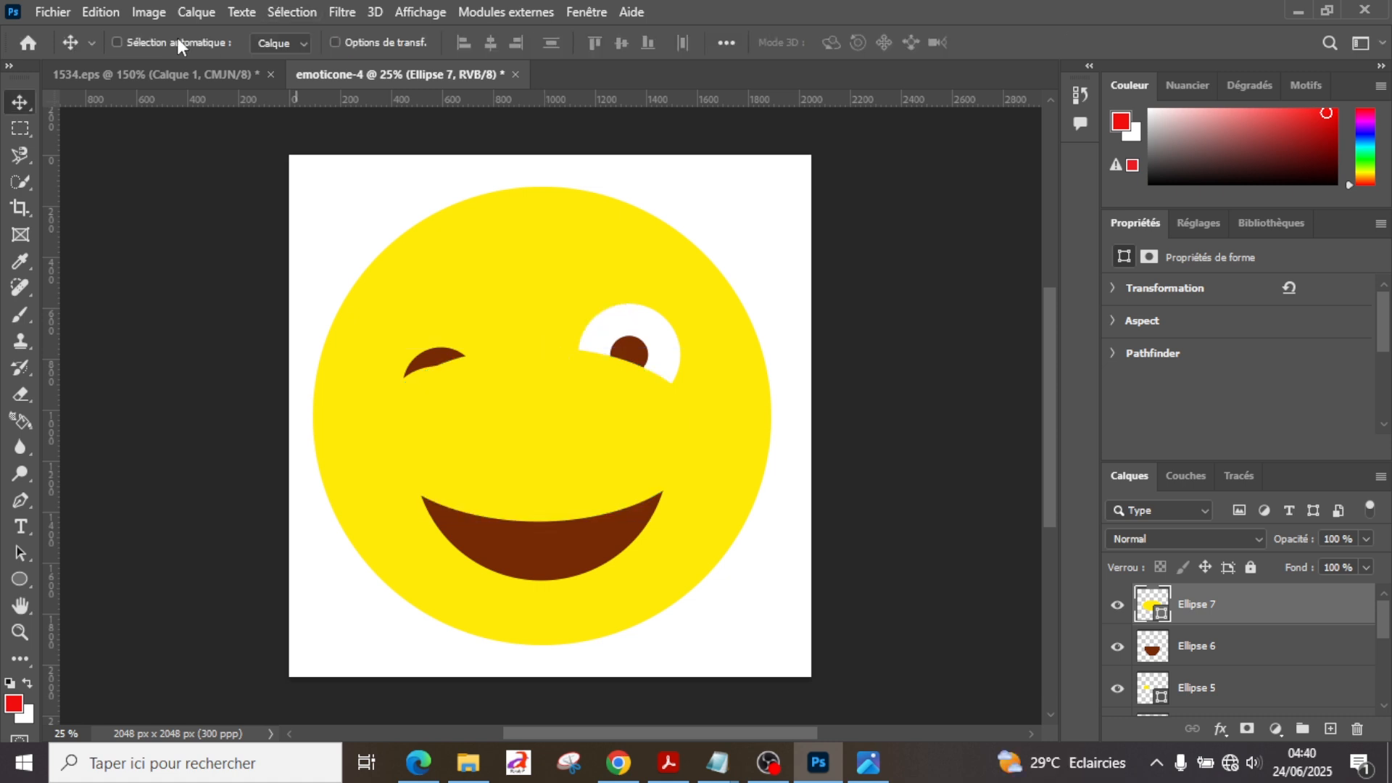
pyautogui.click(175, 74)
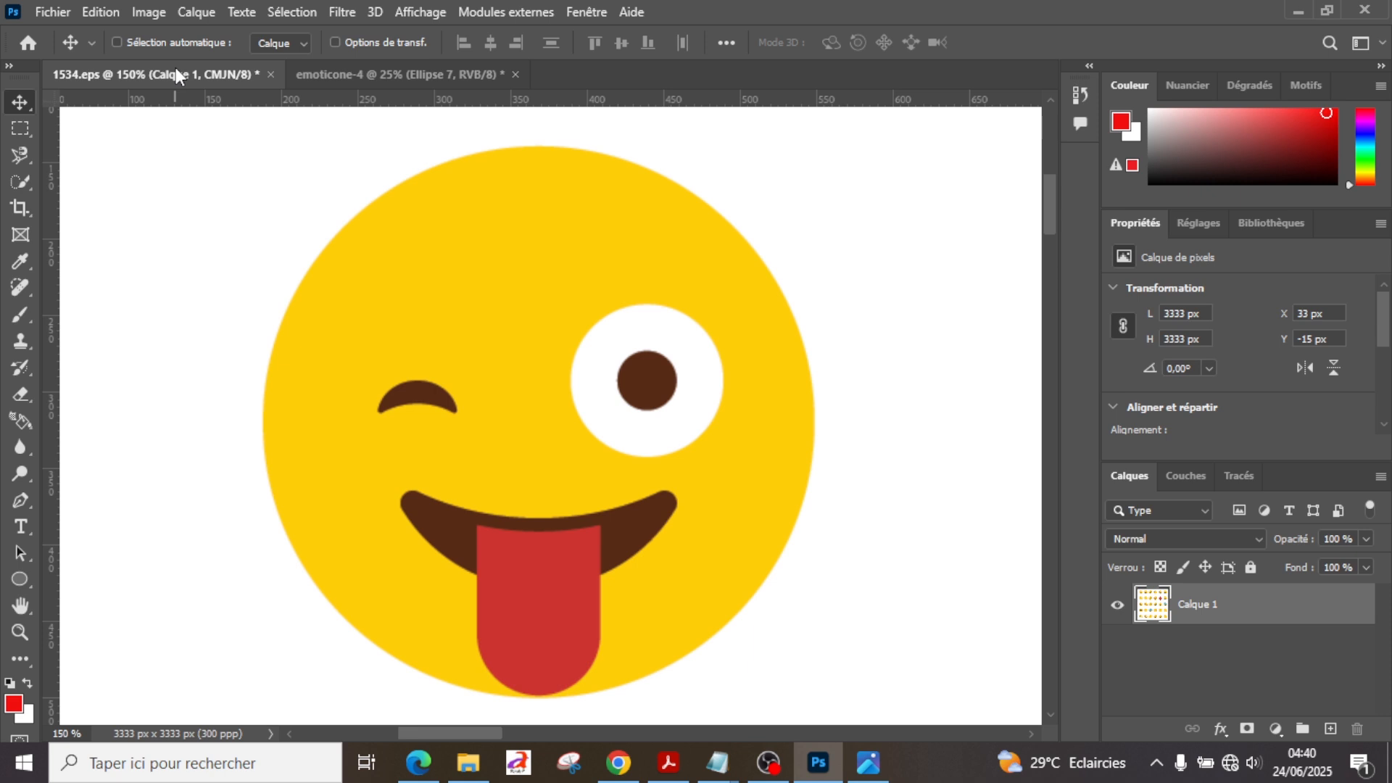
pyautogui.click(377, 74)
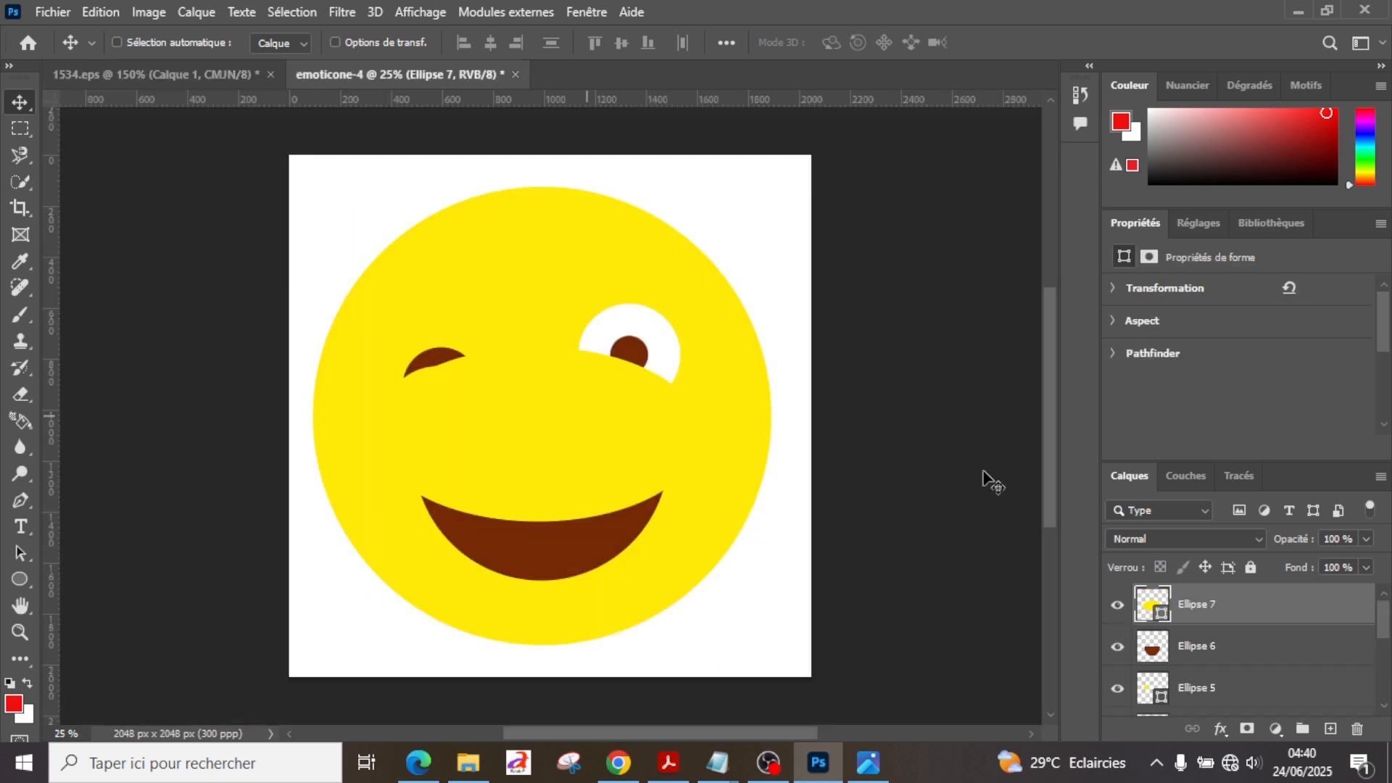
# Step: Rasterize the Ellipse 7 layer and delete its upper part covering the eyes with a rectangular selection about 1460 × 592 px
pyautogui.rightClick(1247, 600)
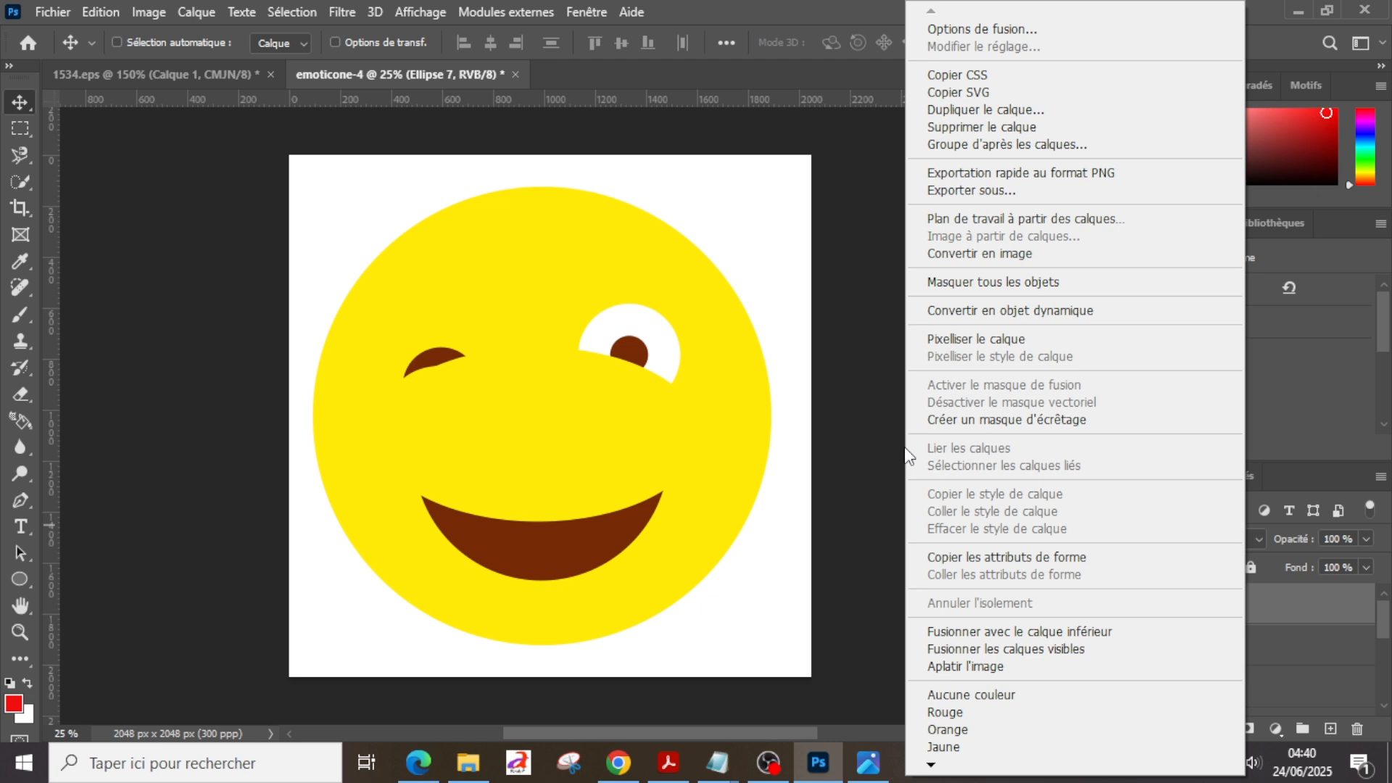
pyautogui.press('Escape')
pyautogui.press('m')
pyautogui.moveTo(375, 316); pyautogui.dragTo(703, 435)
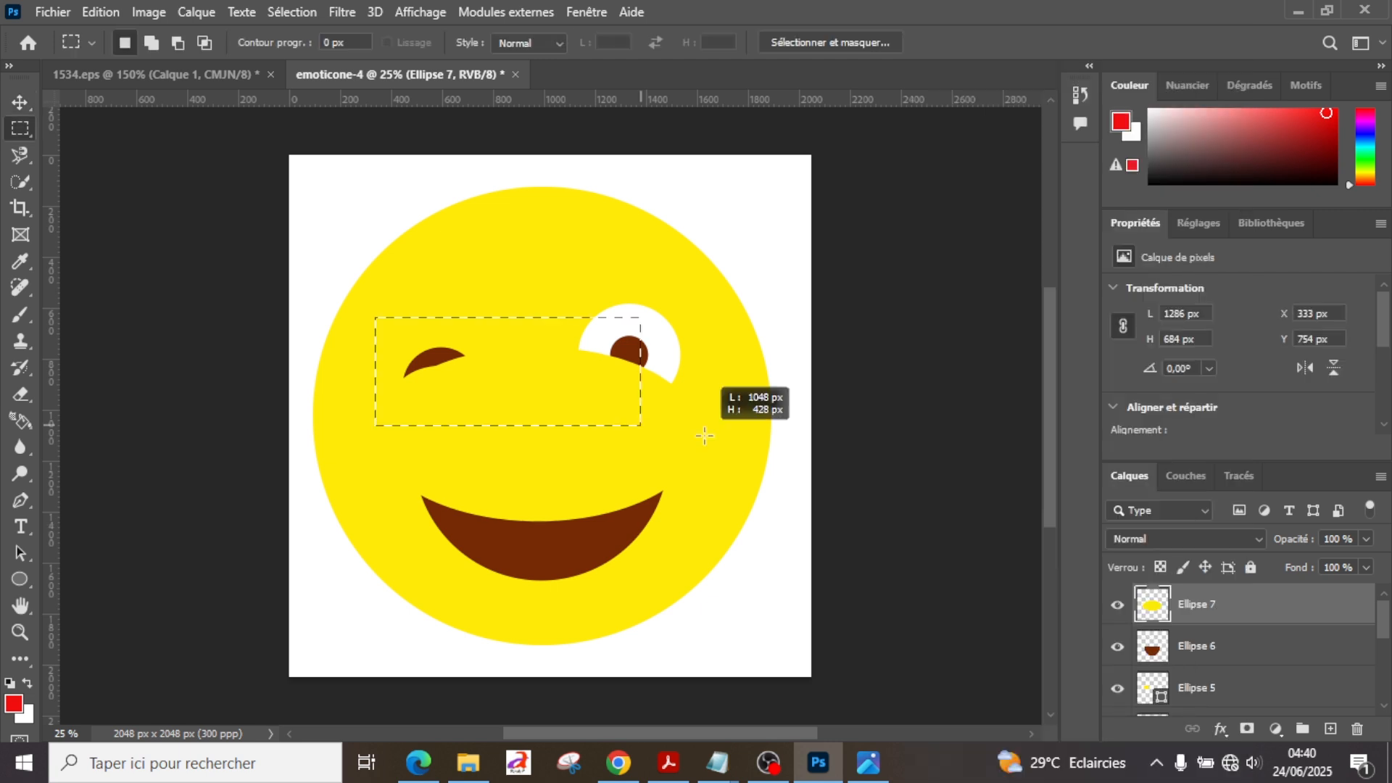
pyautogui.moveTo(704, 435); pyautogui.dragTo(746, 467)
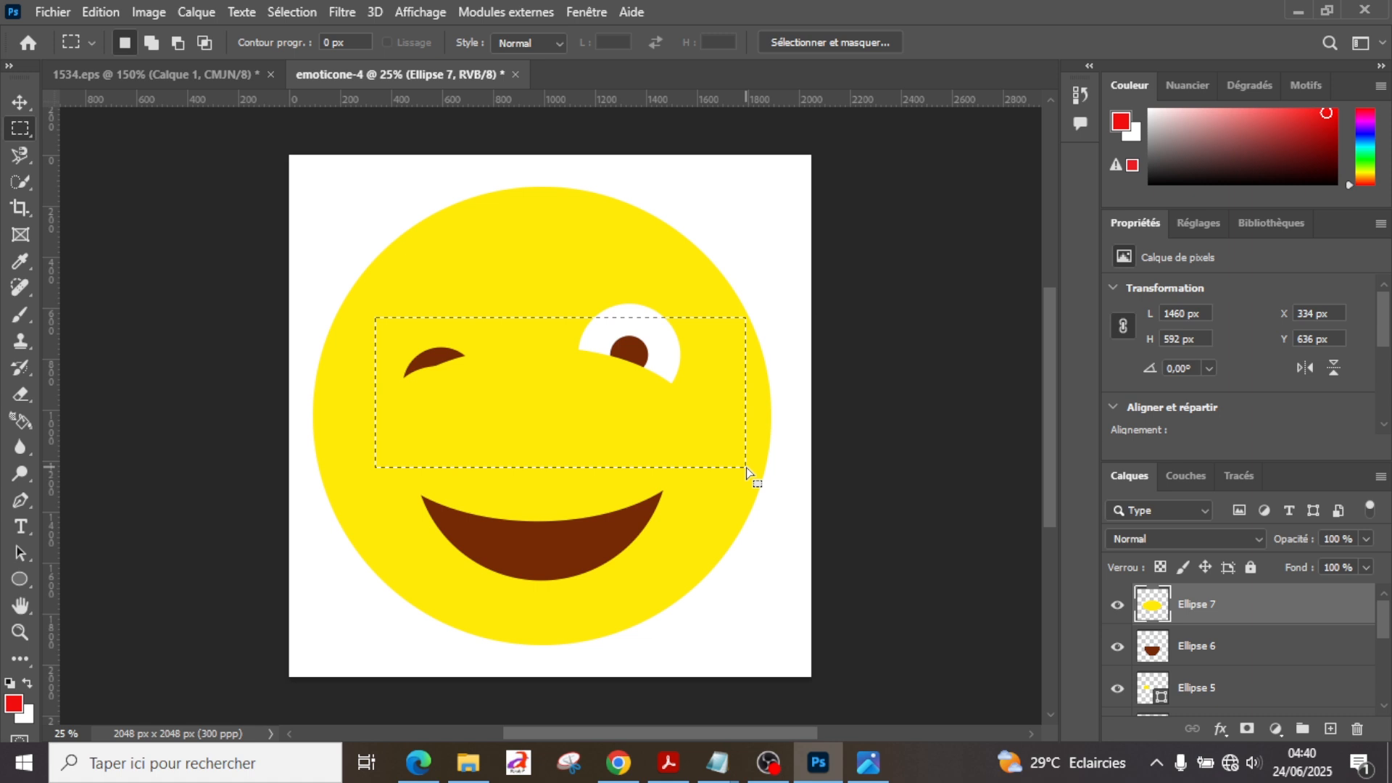
pyautogui.press('Delete')
pyautogui.hotkey('ctrl', 'd')
# Step: Clear the selection, make Ellipse 6 the active layer and compare the drawing with the reference in 1534.eps
pyautogui.click(1267, 649)
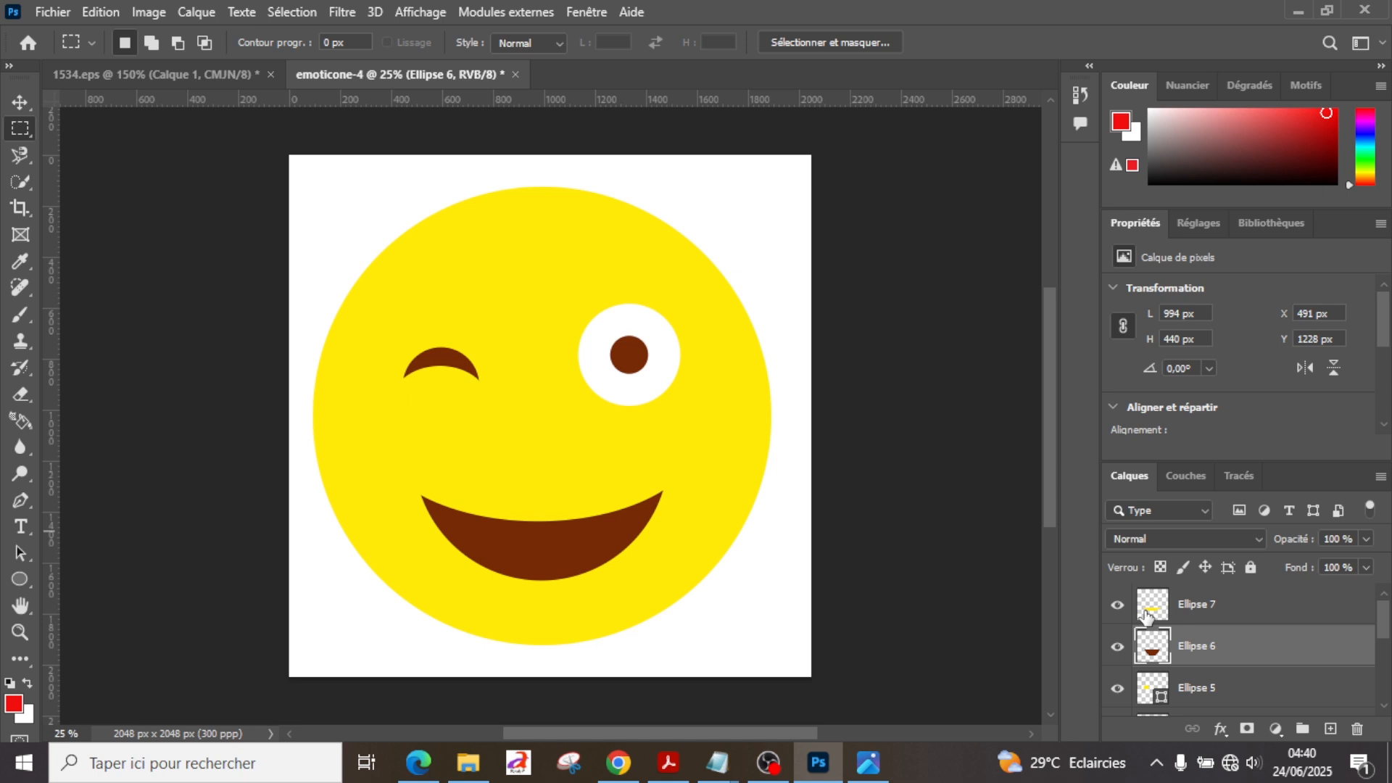
pyautogui.press('v')
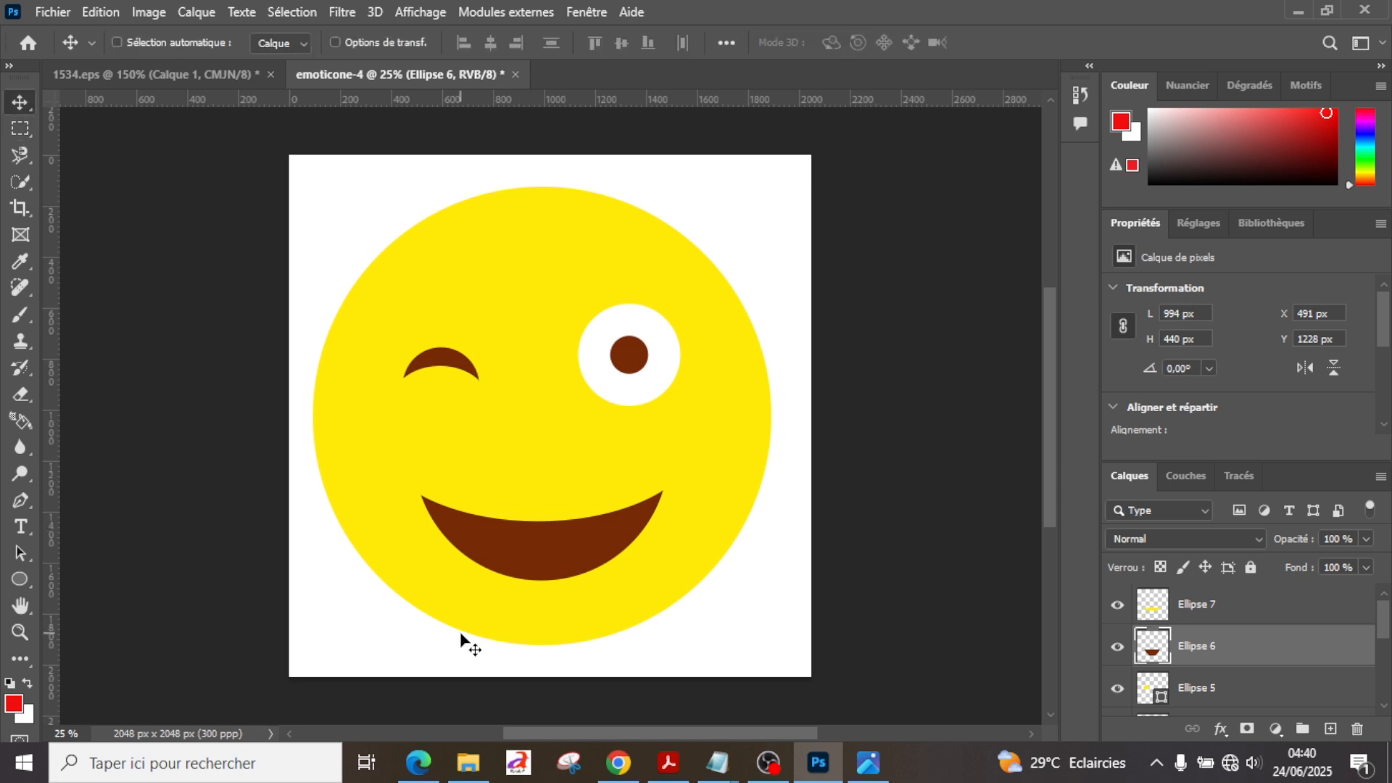
pyautogui.click(171, 77)
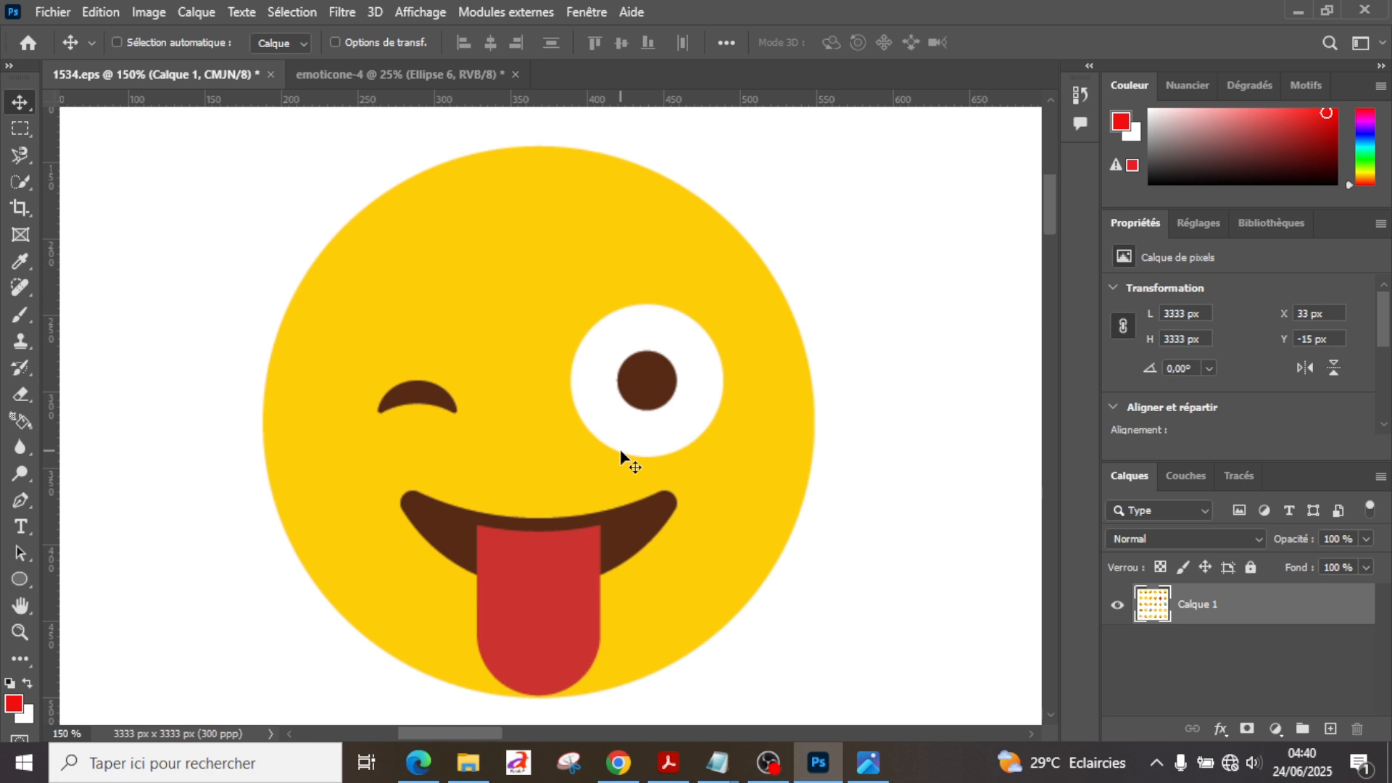
pyautogui.hotkey('ctrl', 'Tab')
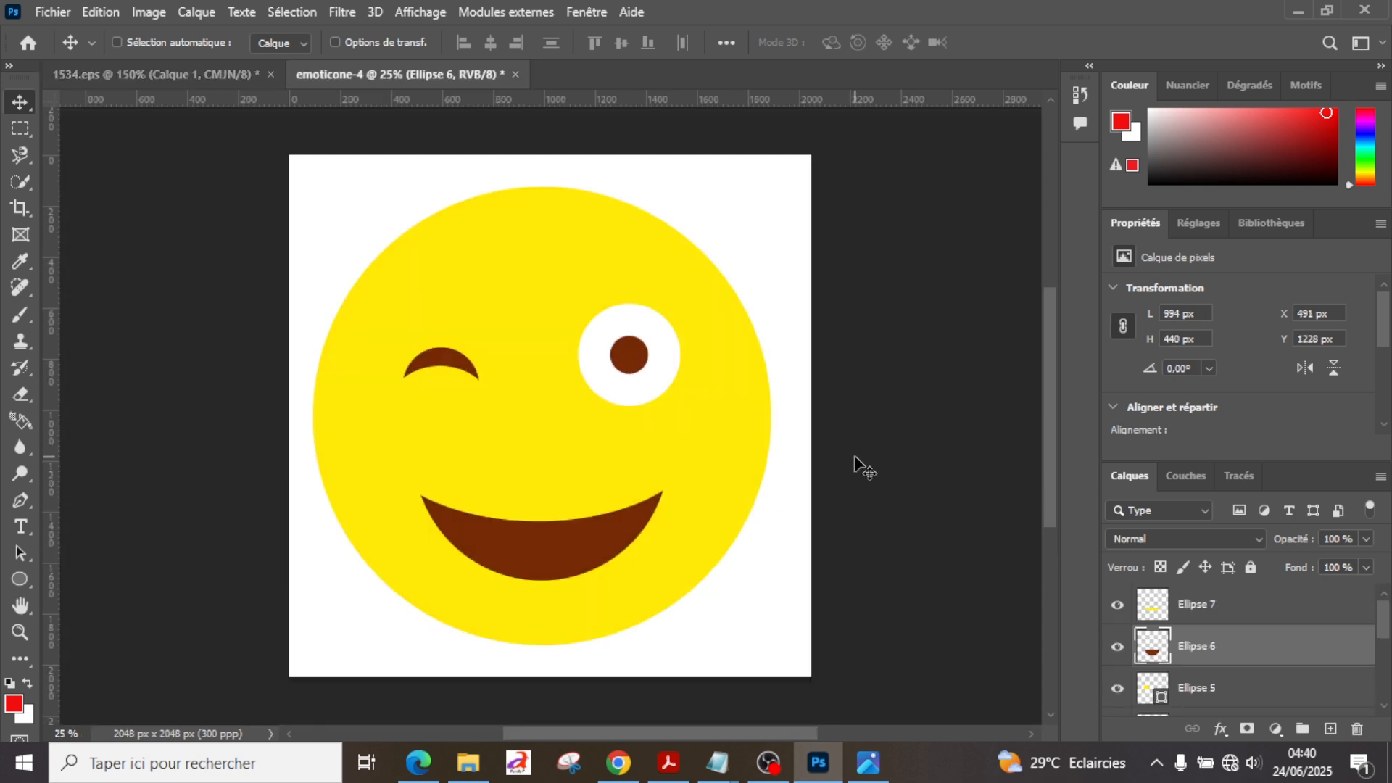
# Step: Move the Ellipse 7 and Ellipse 6 layers up together to Y 977 px and shift Ellipse 7 right to X 357 px
pyautogui.click(1117, 606)
pyautogui.click(1118, 606)
pyautogui.keyDown('shift'); pyautogui.click(1218, 612); pyautogui.keyUp('shift')
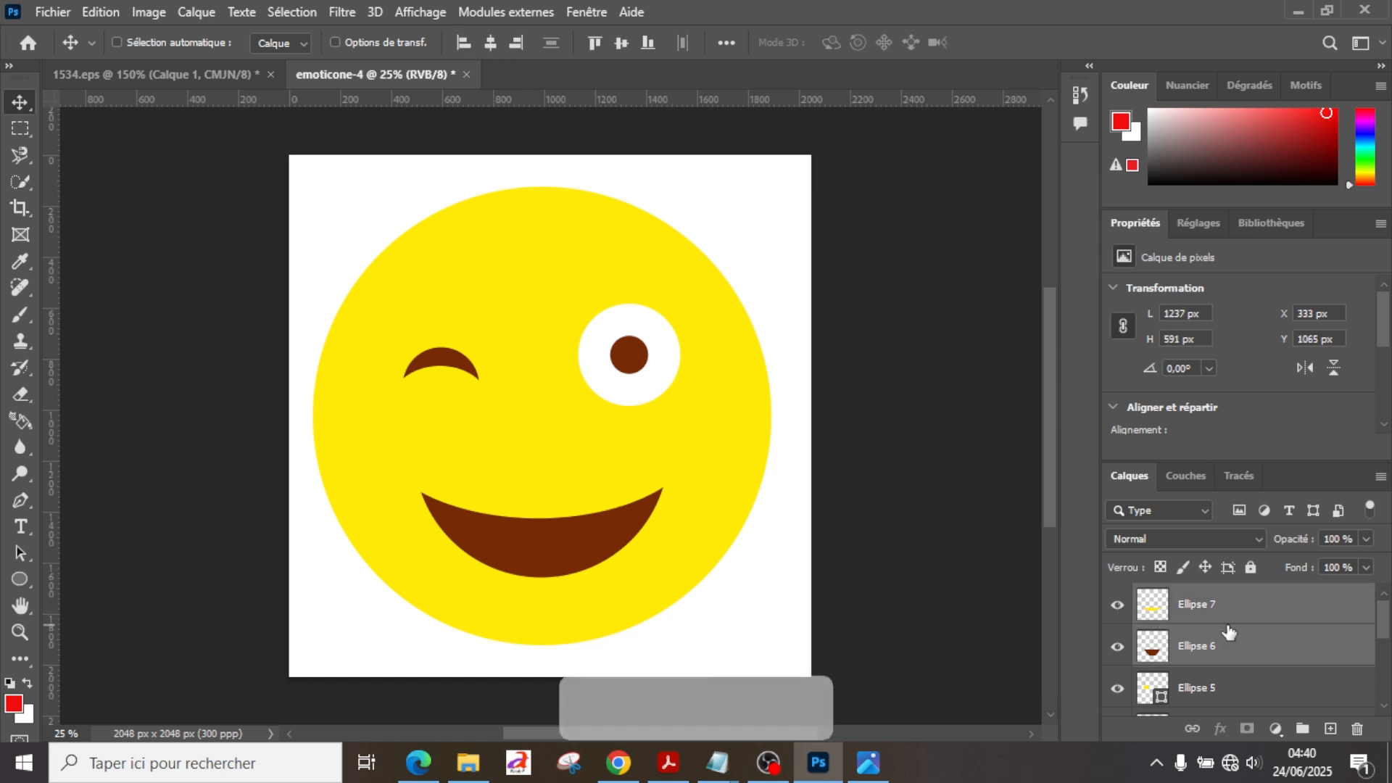
pyautogui.press('Up')
pyautogui.press('Up')
pyautogui.press('Up')
pyautogui.press('Up')
pyautogui.press('Up')
pyautogui.press('Up')
pyautogui.press('Up')
pyautogui.press('Up')
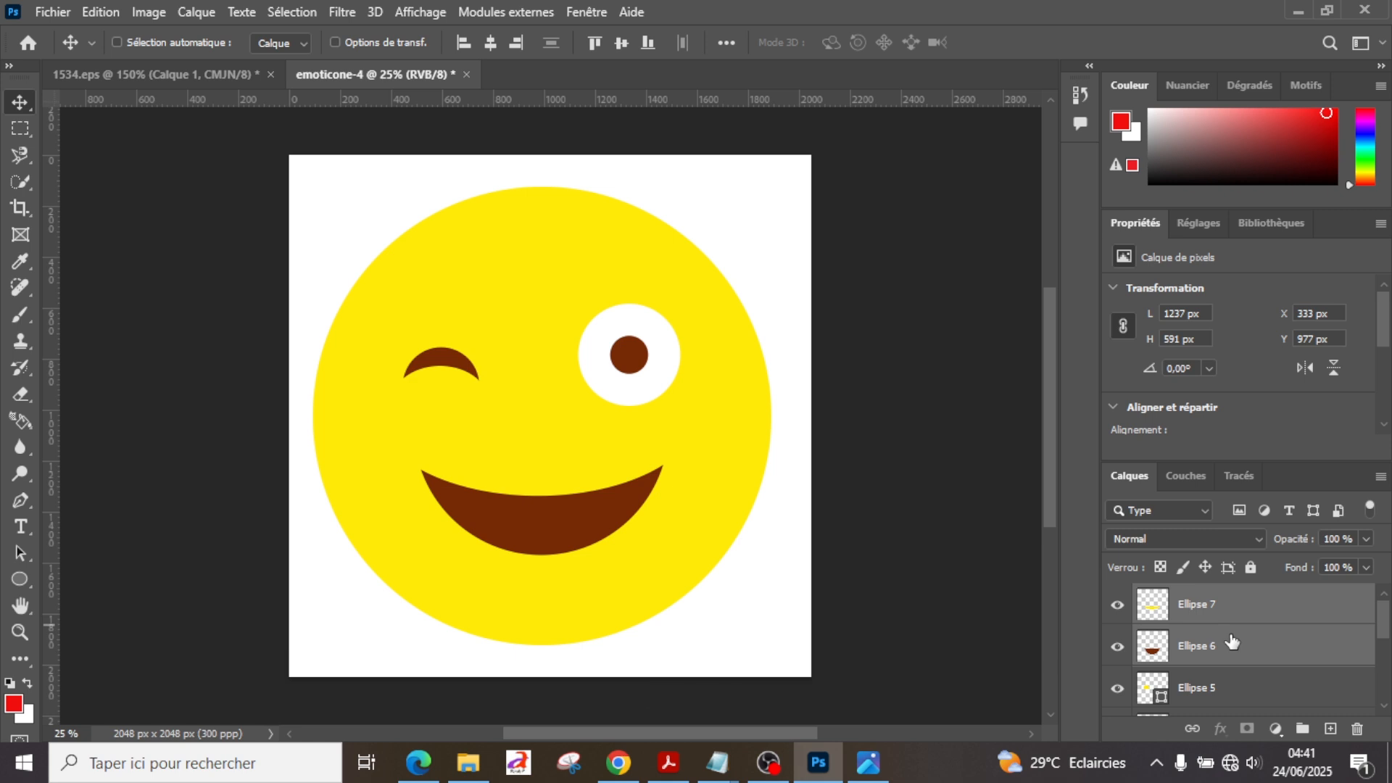
pyautogui.keyDown('ctrl'); pyautogui.click(1231, 643); pyautogui.keyUp('ctrl')
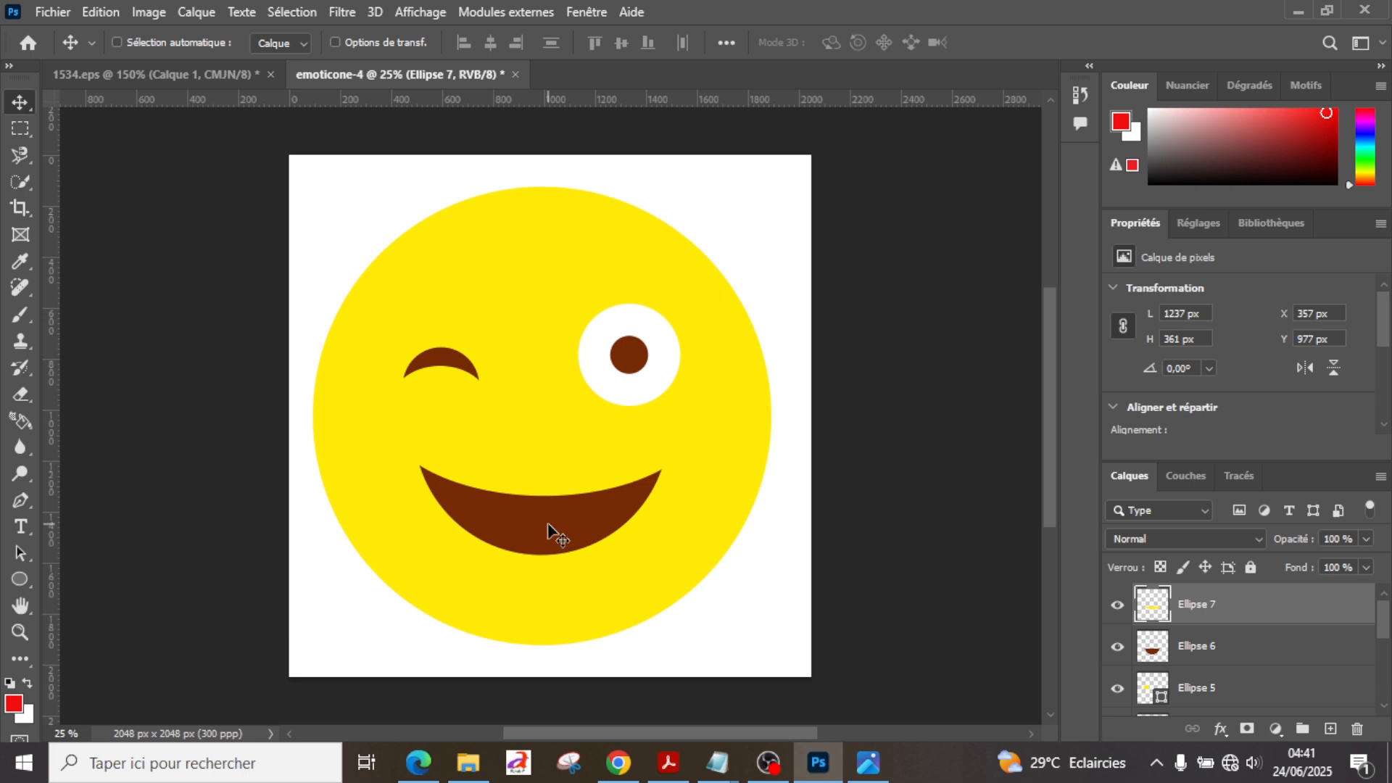
# Step: Set up the Rectangle tool with a 300 px corner radius, 600 px width, 1200 px height and brown fill
pyautogui.click(14, 580)
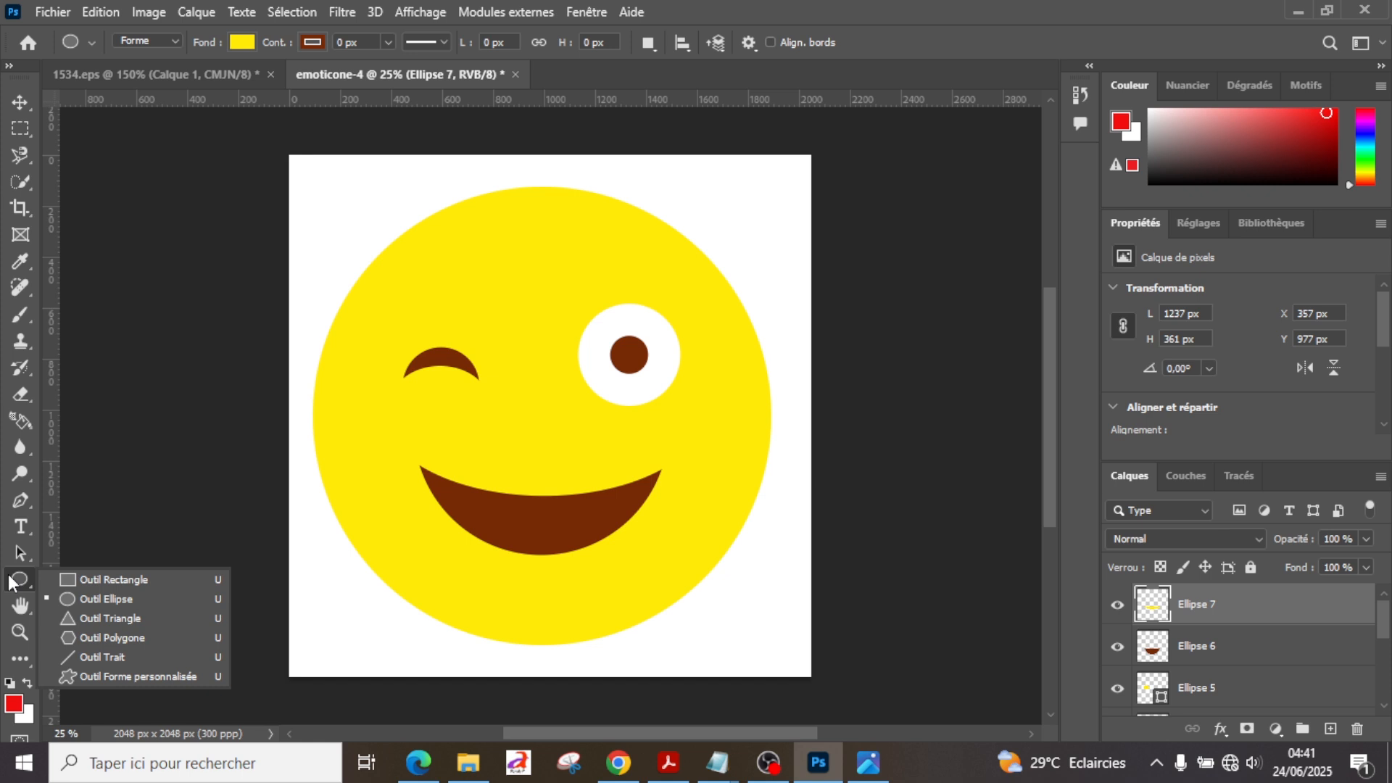
pyautogui.click(105, 580)
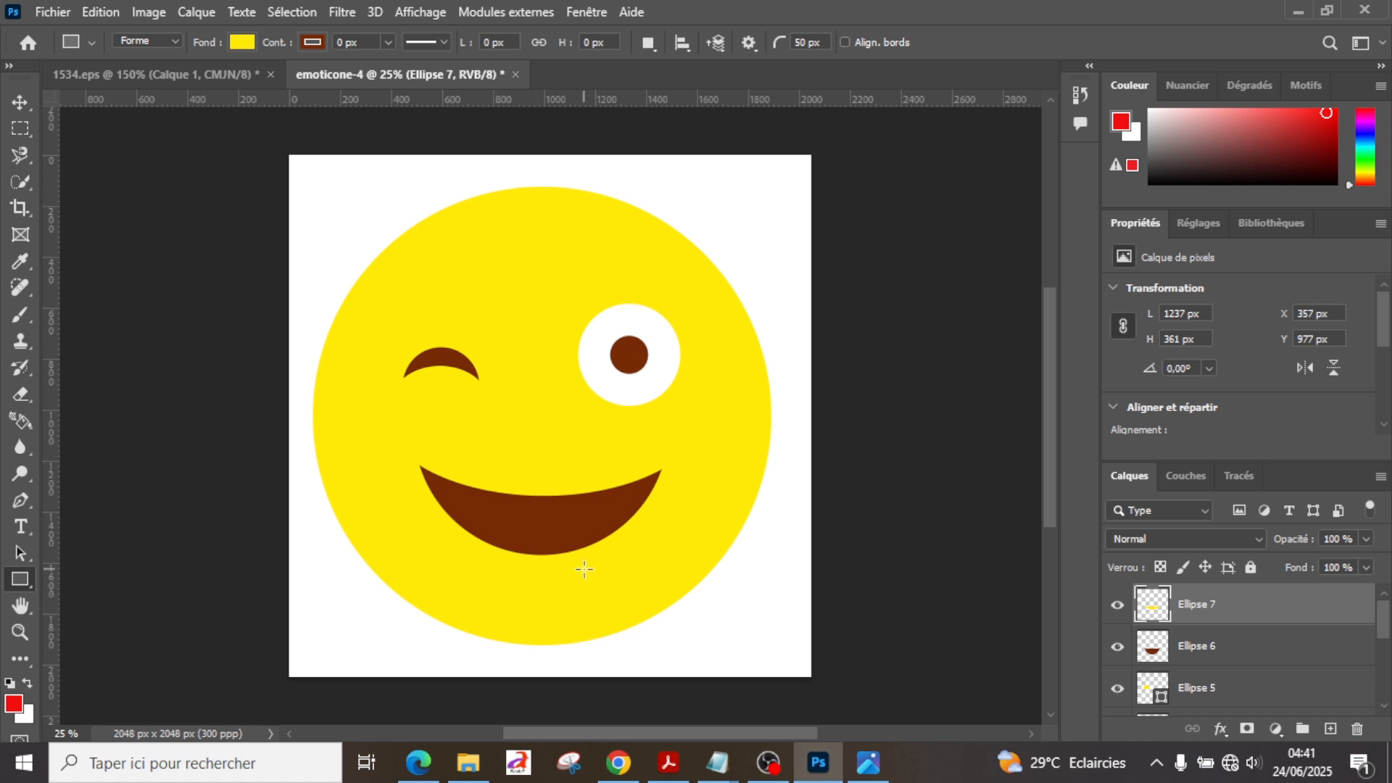
pyautogui.doubleClick(801, 42)
pyautogui.write('300')
pyautogui.click(486, 41)
pyautogui.write('600')
pyautogui.press('BackSpace')
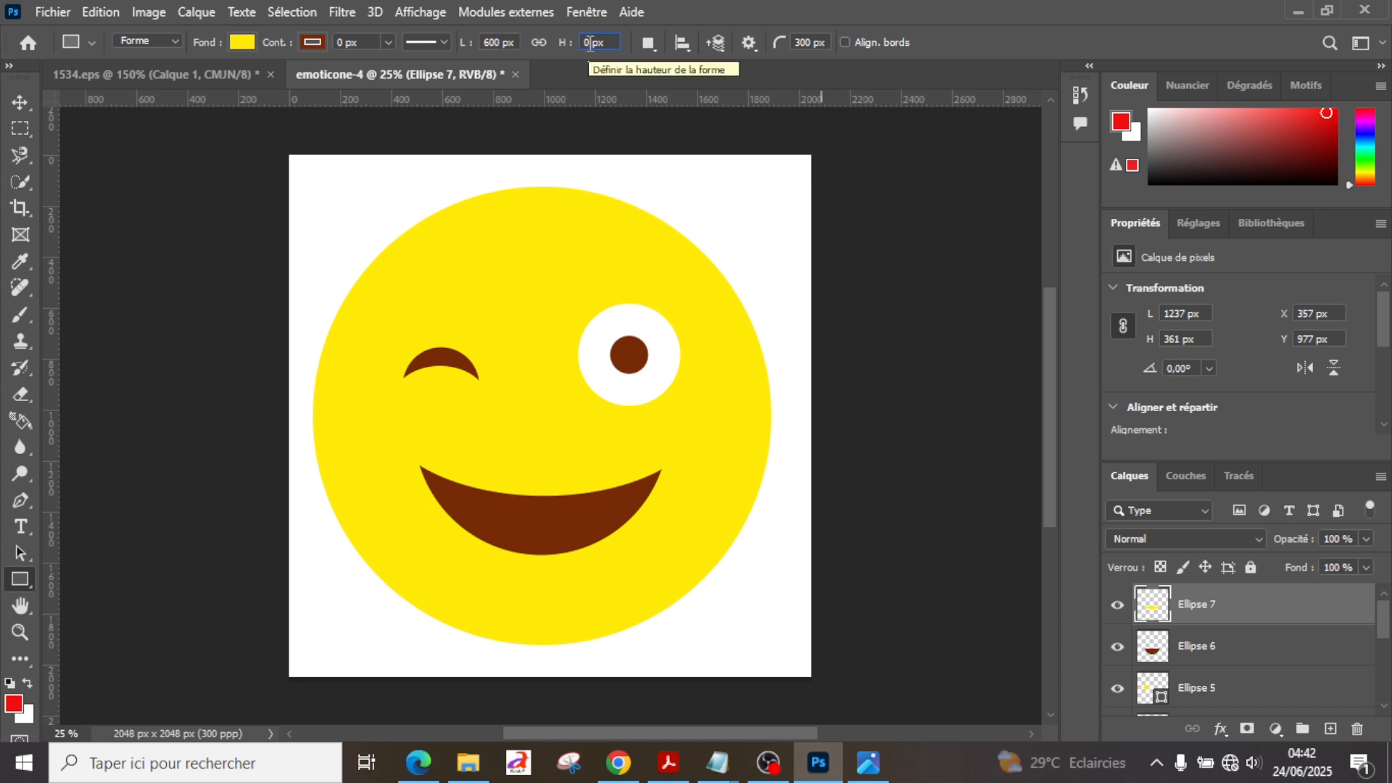
pyautogui.press('BackSpace')
pyautogui.write('1200')
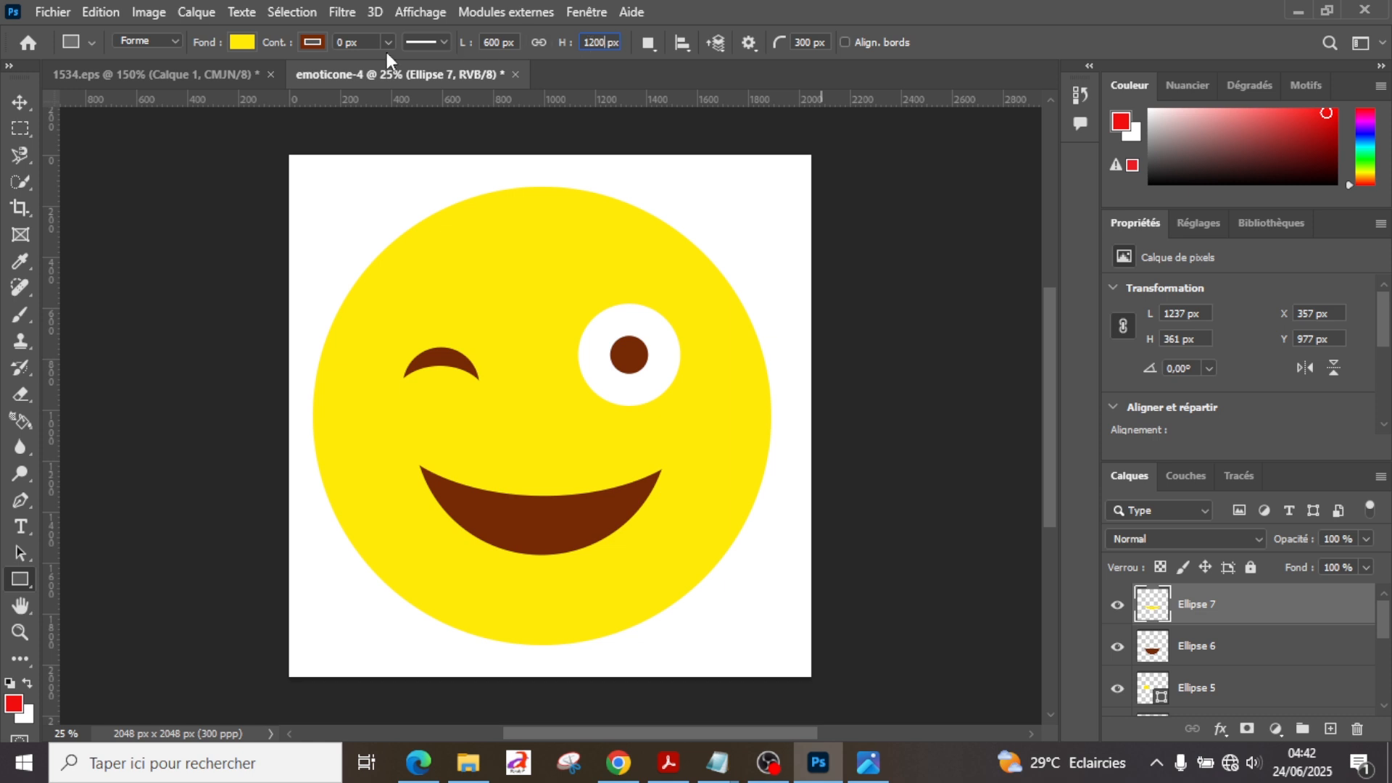
pyautogui.click(242, 42)
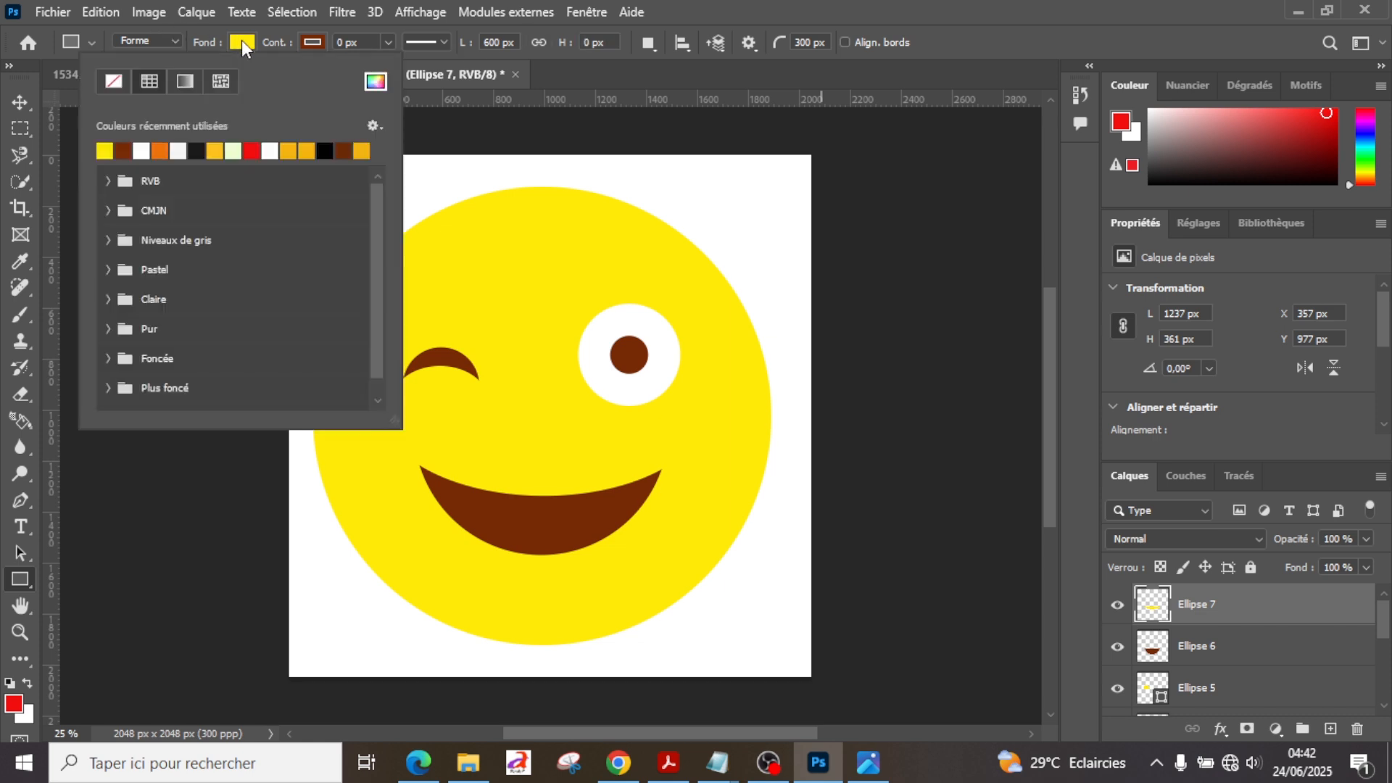
pyautogui.click(124, 150)
pyautogui.click(508, 307)
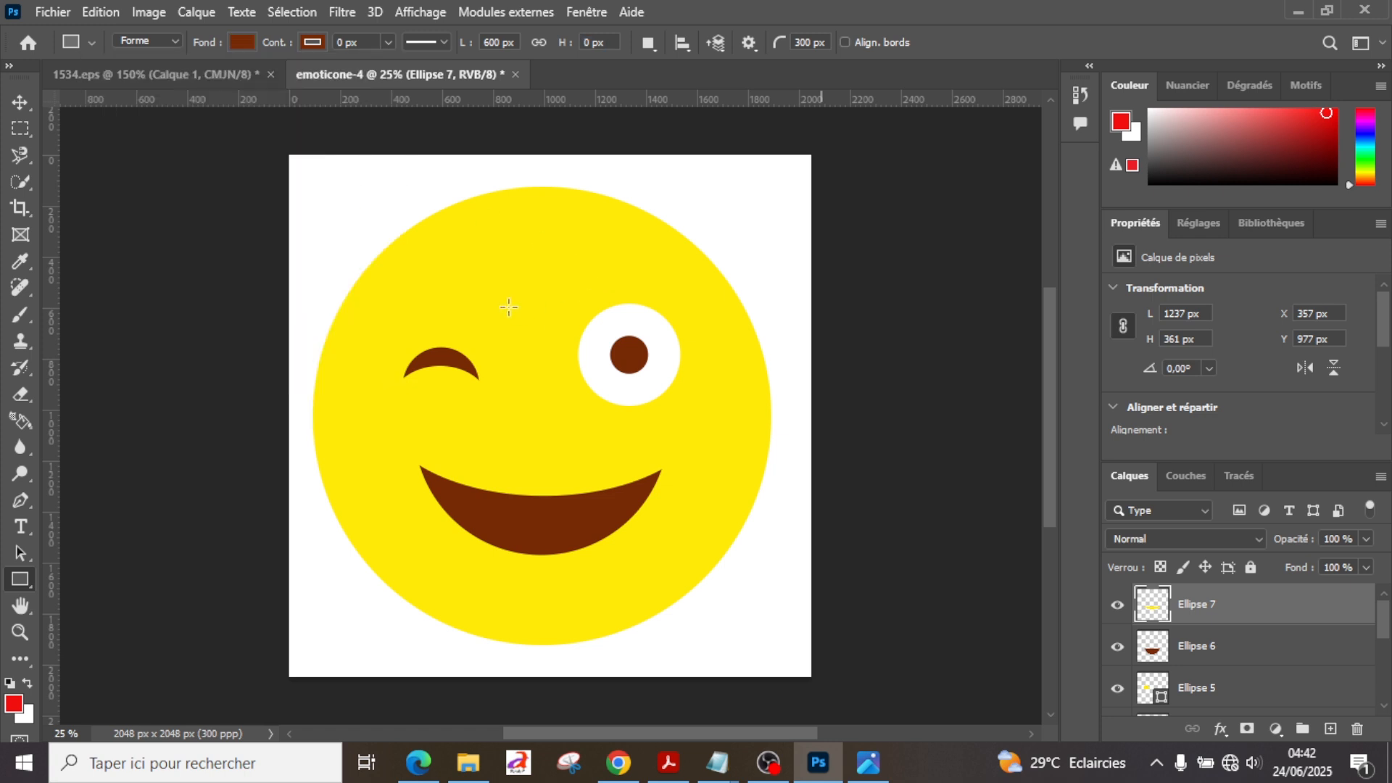
# Step: Create a brown rounded rectangle 600 × 1000 px with a 300 px radius on all corners
pyautogui.click(506, 307)
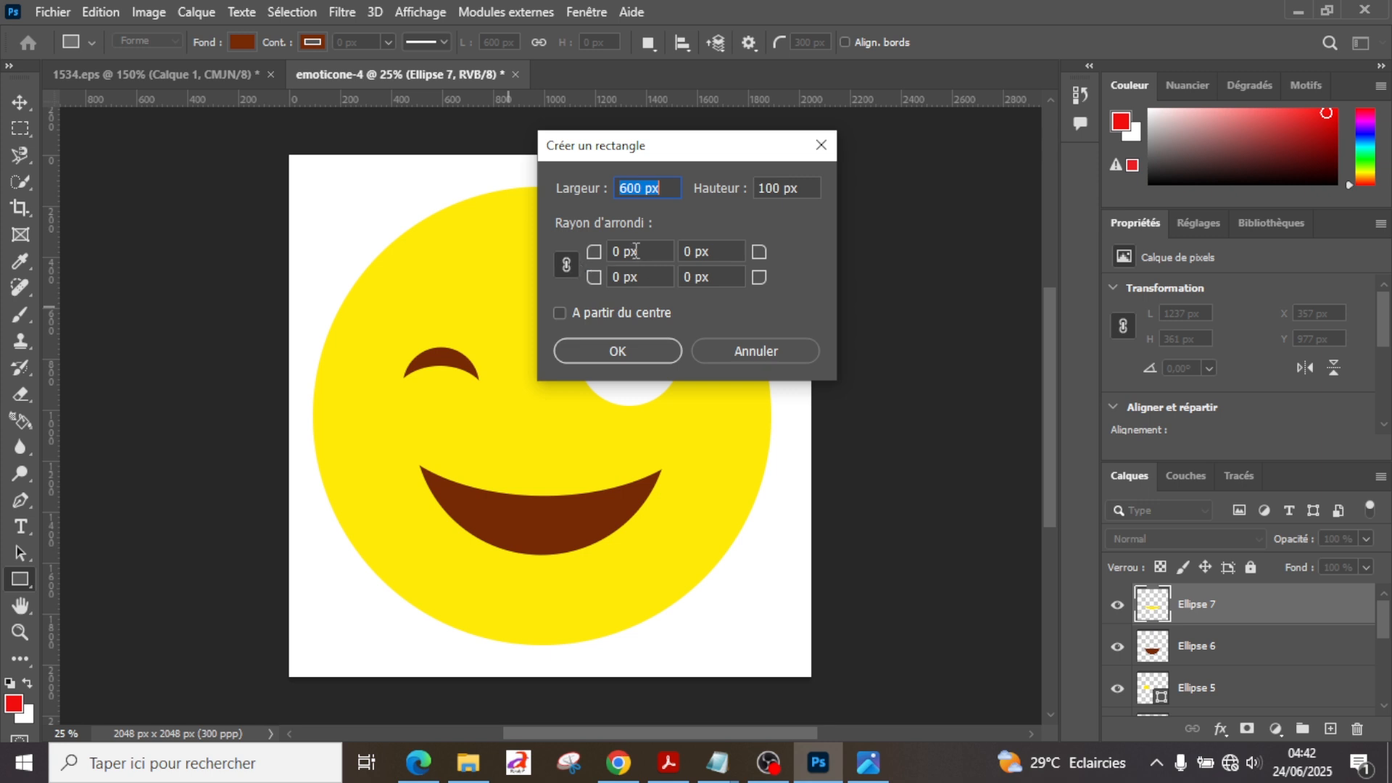
pyautogui.click(614, 250)
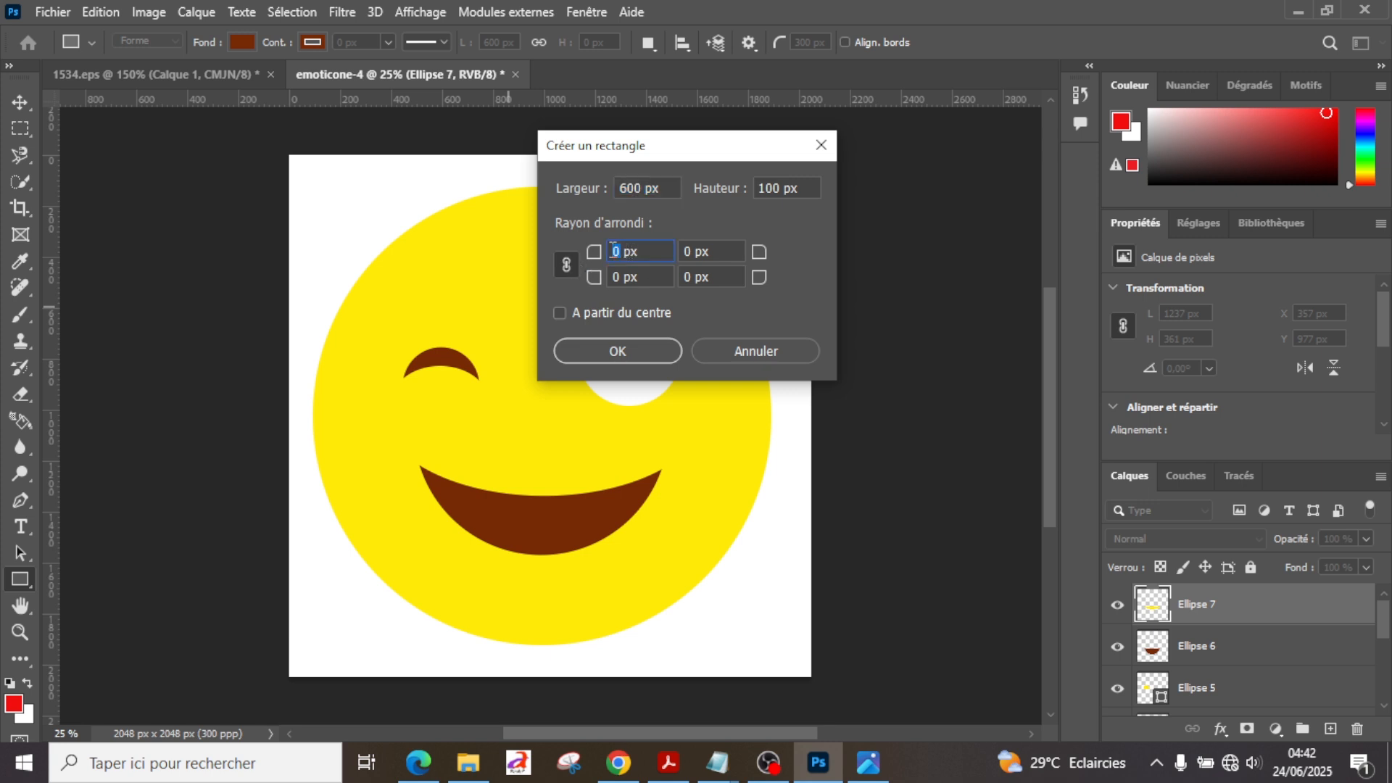
pyautogui.write('300')
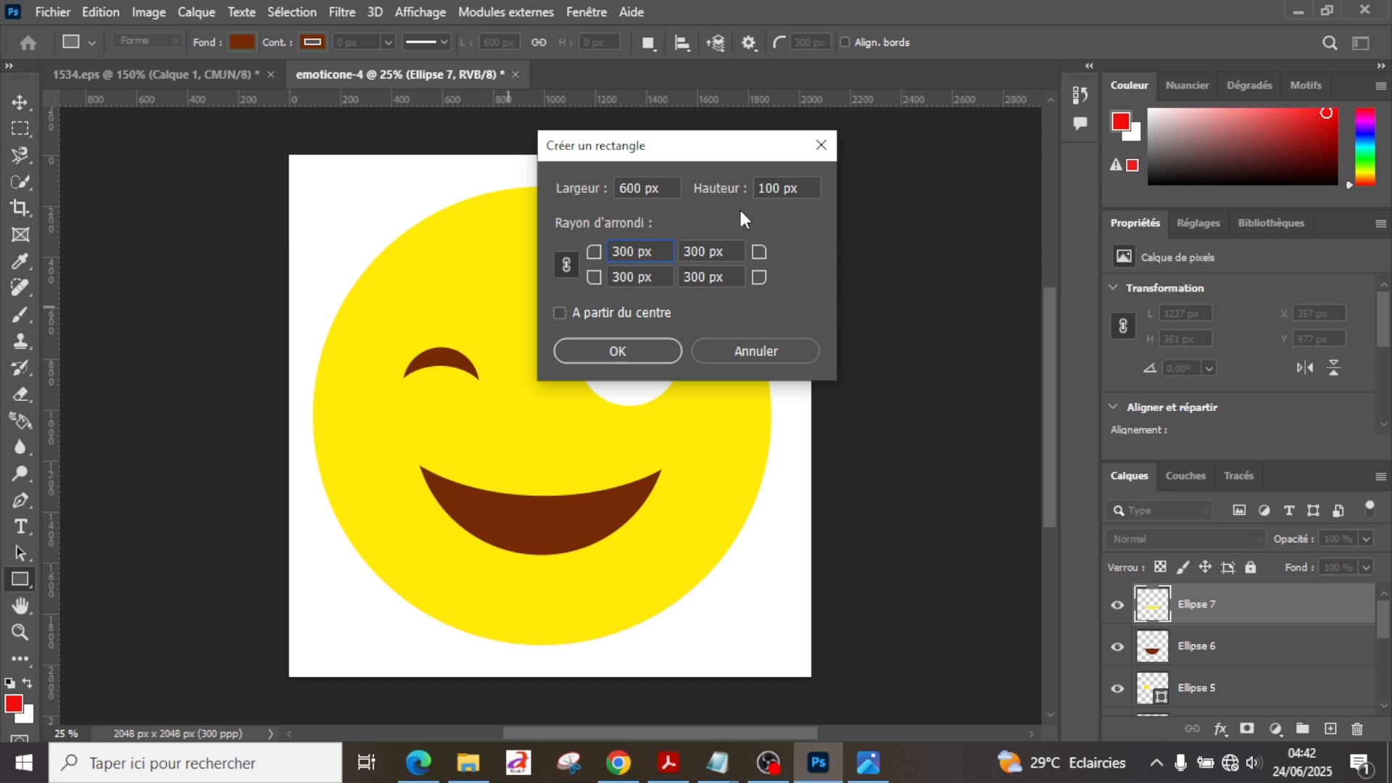
pyautogui.click(775, 189)
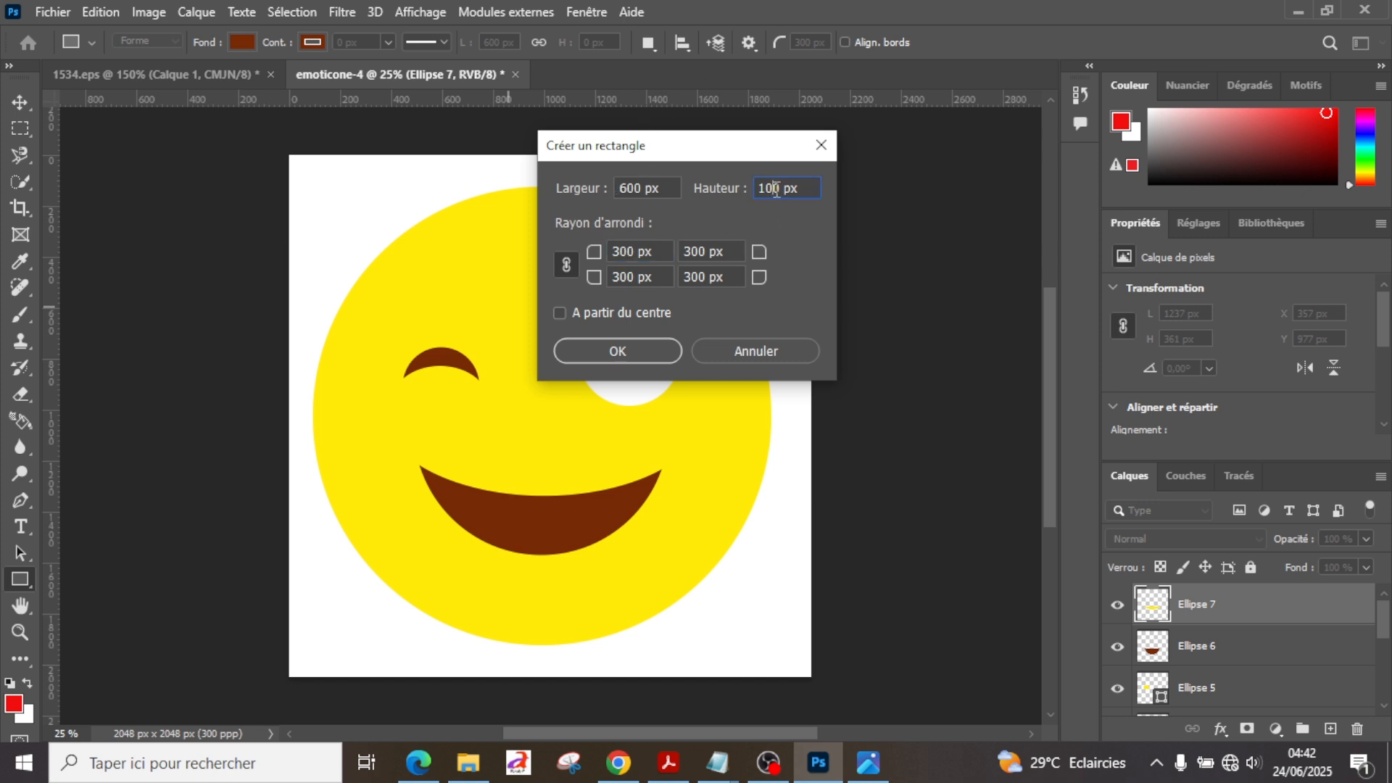
pyautogui.write('0')
pyautogui.click(617, 351)
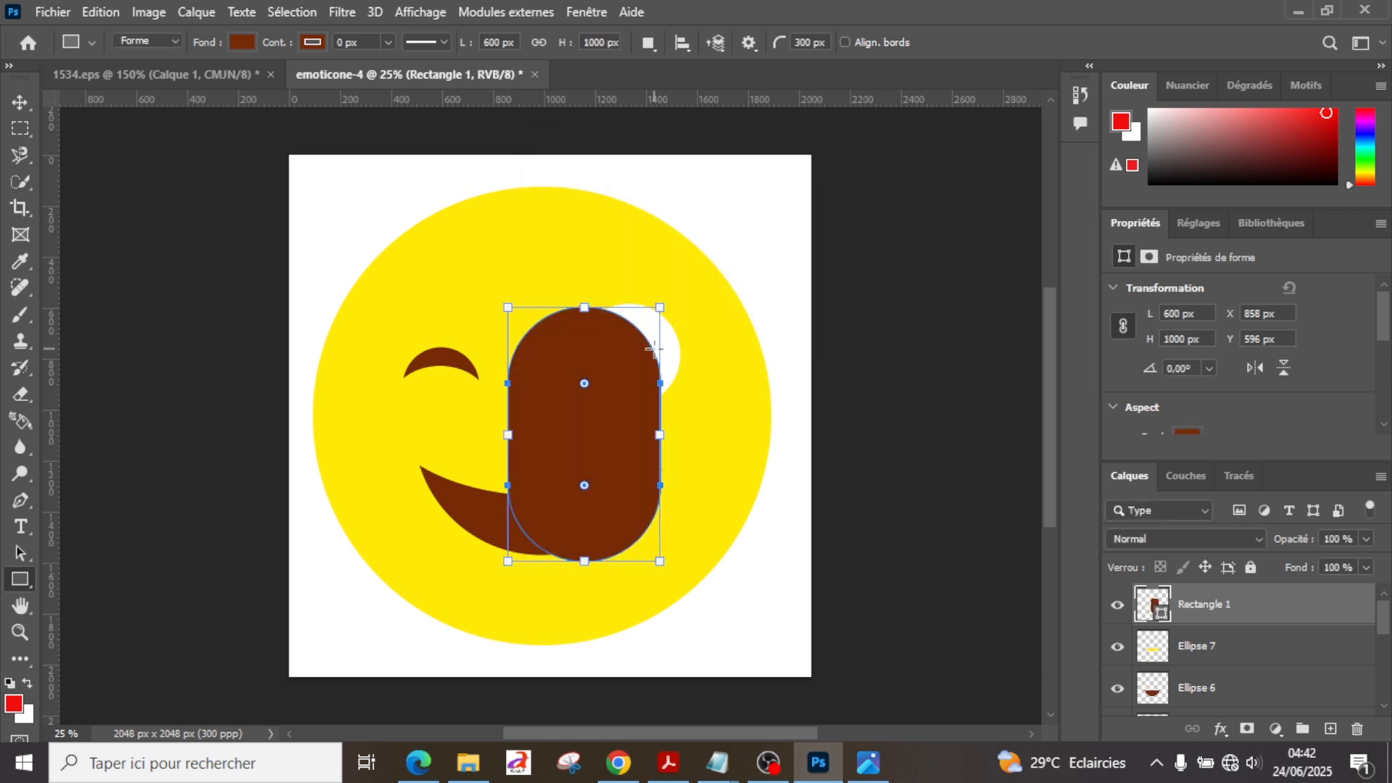
# Step: Move the rounded rectangle over the mouth to about X 676 px, Y 867 px and compare it with the tongue in 1534.eps
pyautogui.click(20, 102)
pyautogui.moveTo(576, 408); pyautogui.dragTo(530, 477)
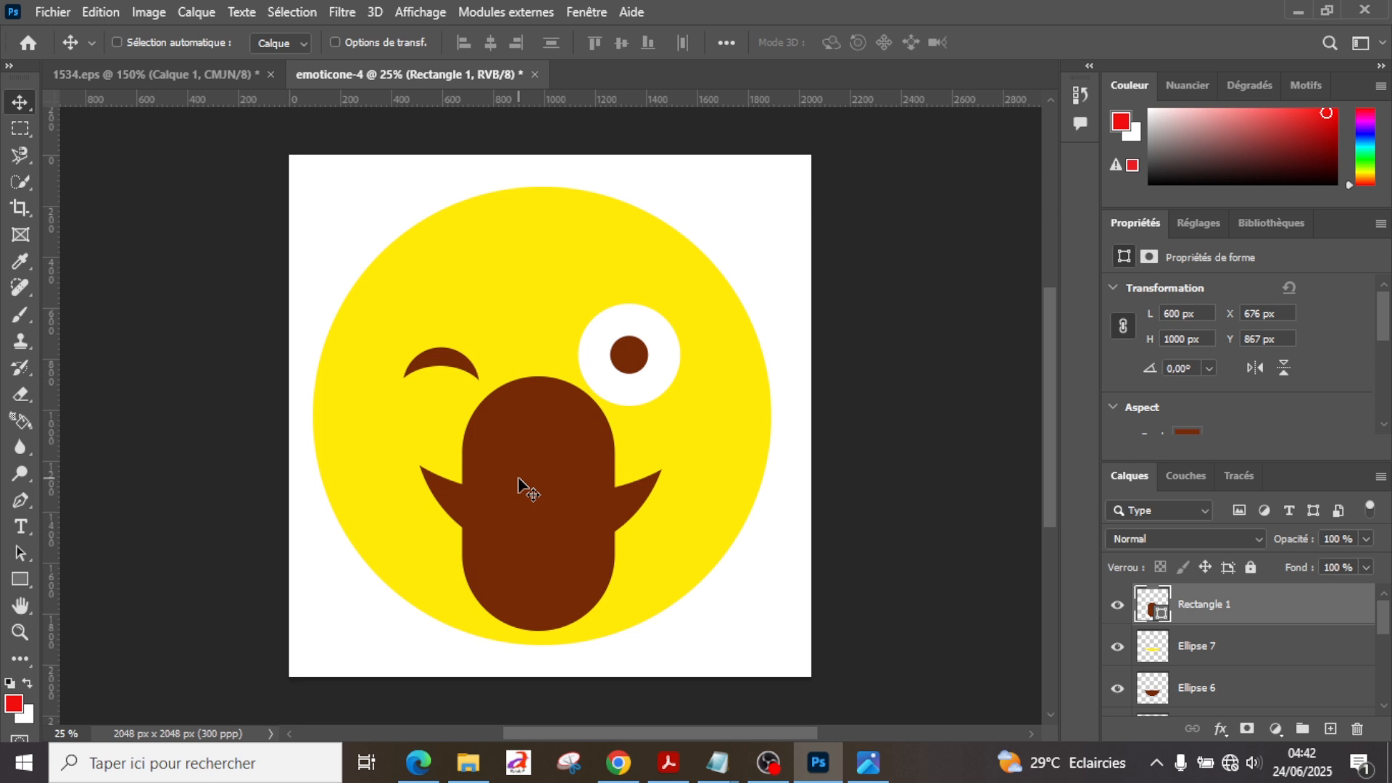
pyautogui.click(168, 72)
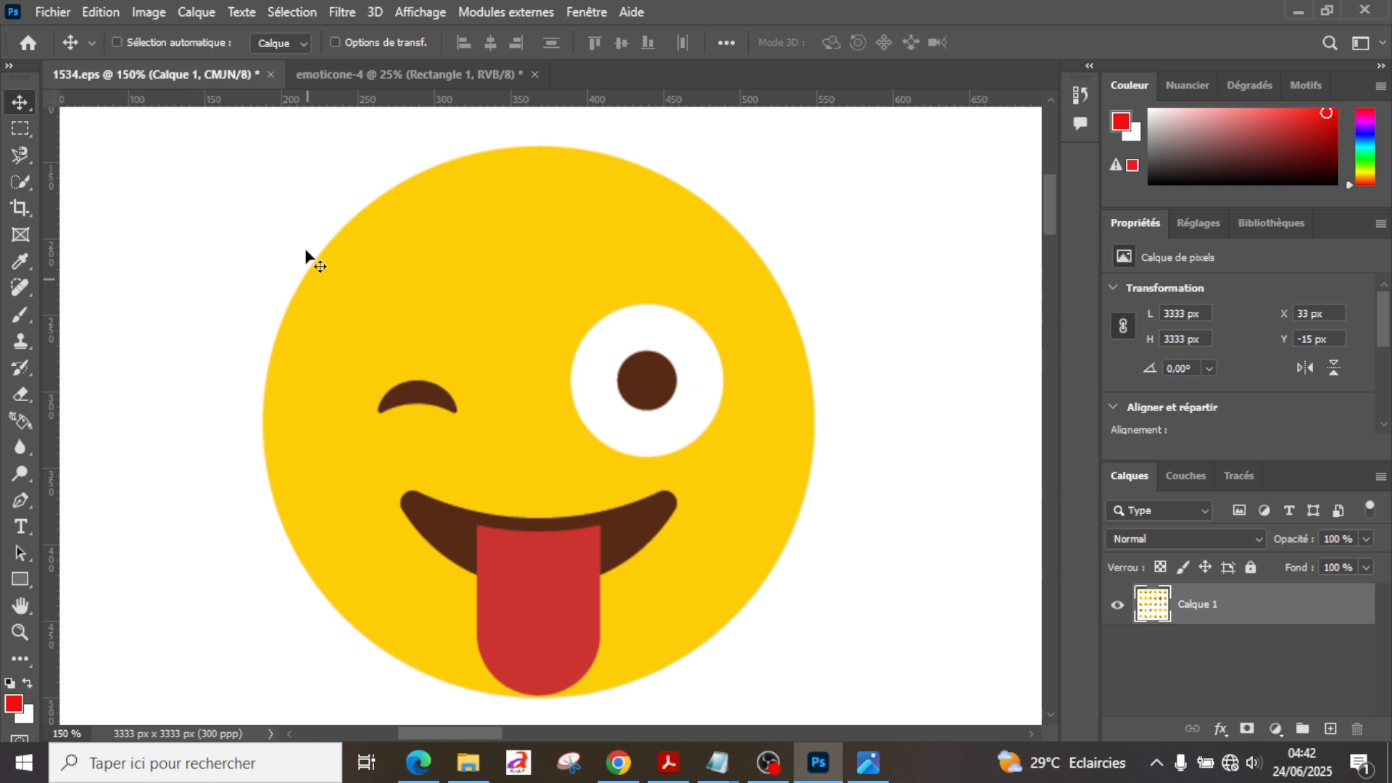
pyautogui.click(381, 79)
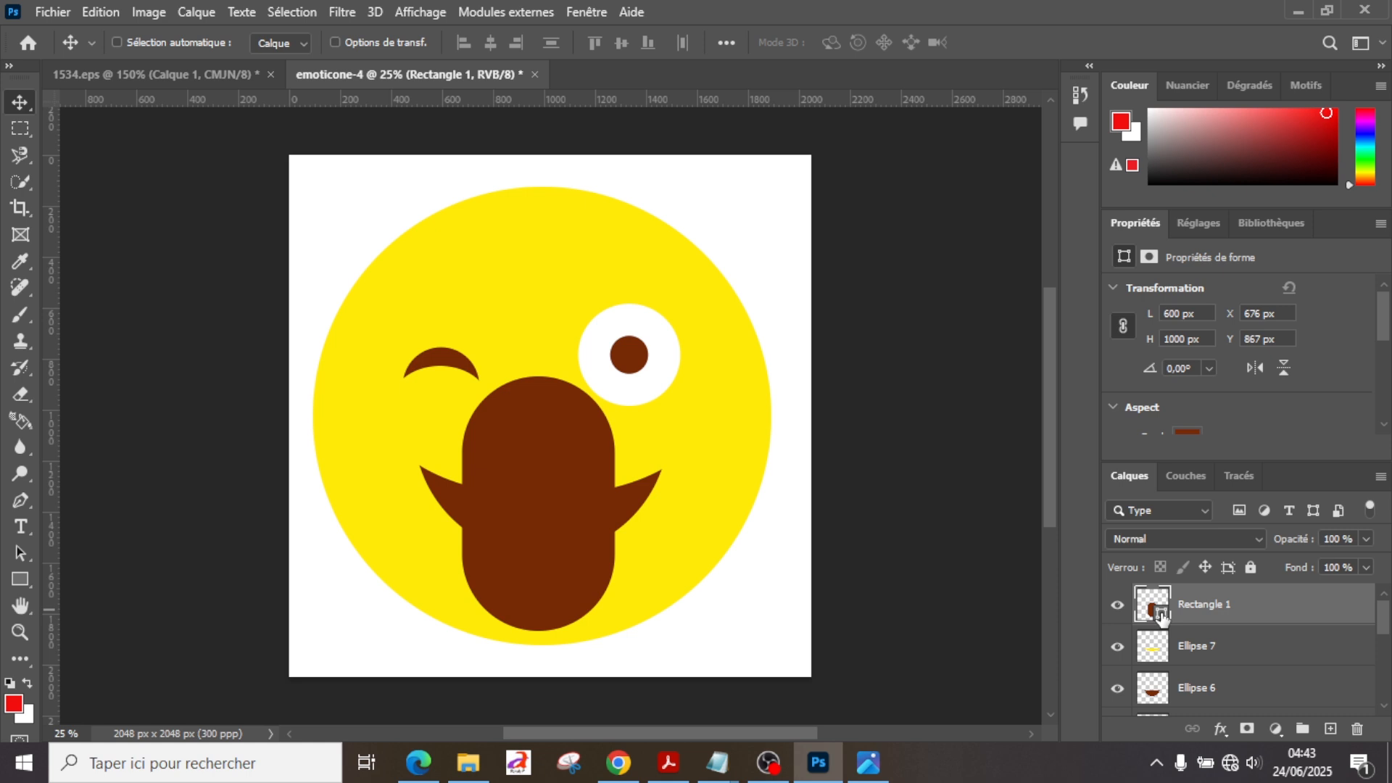
# Step: Change the fill colour of the Rectangle 1 tongue shape to orange fd651a
pyautogui.doubleClick(1160, 616)
pyautogui.click(963, 364)
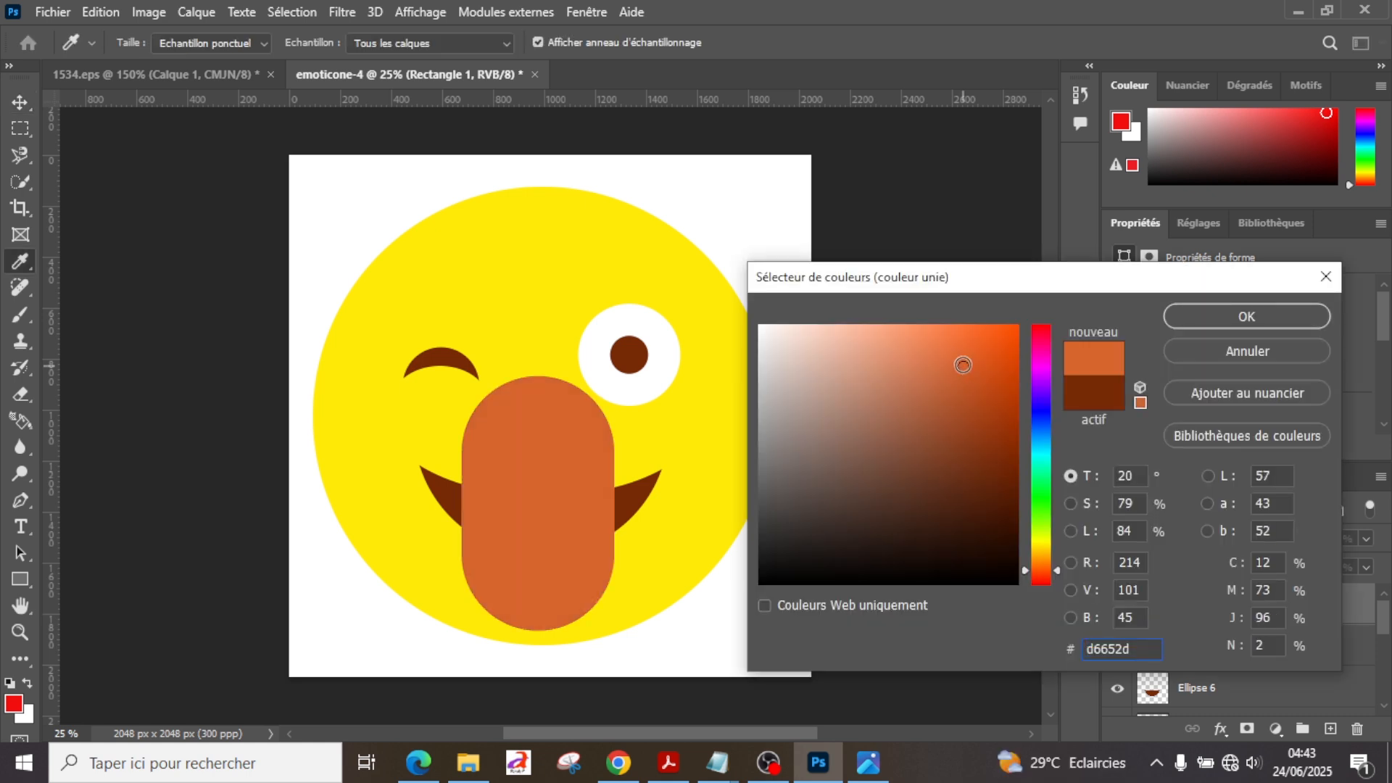
pyautogui.click(993, 327)
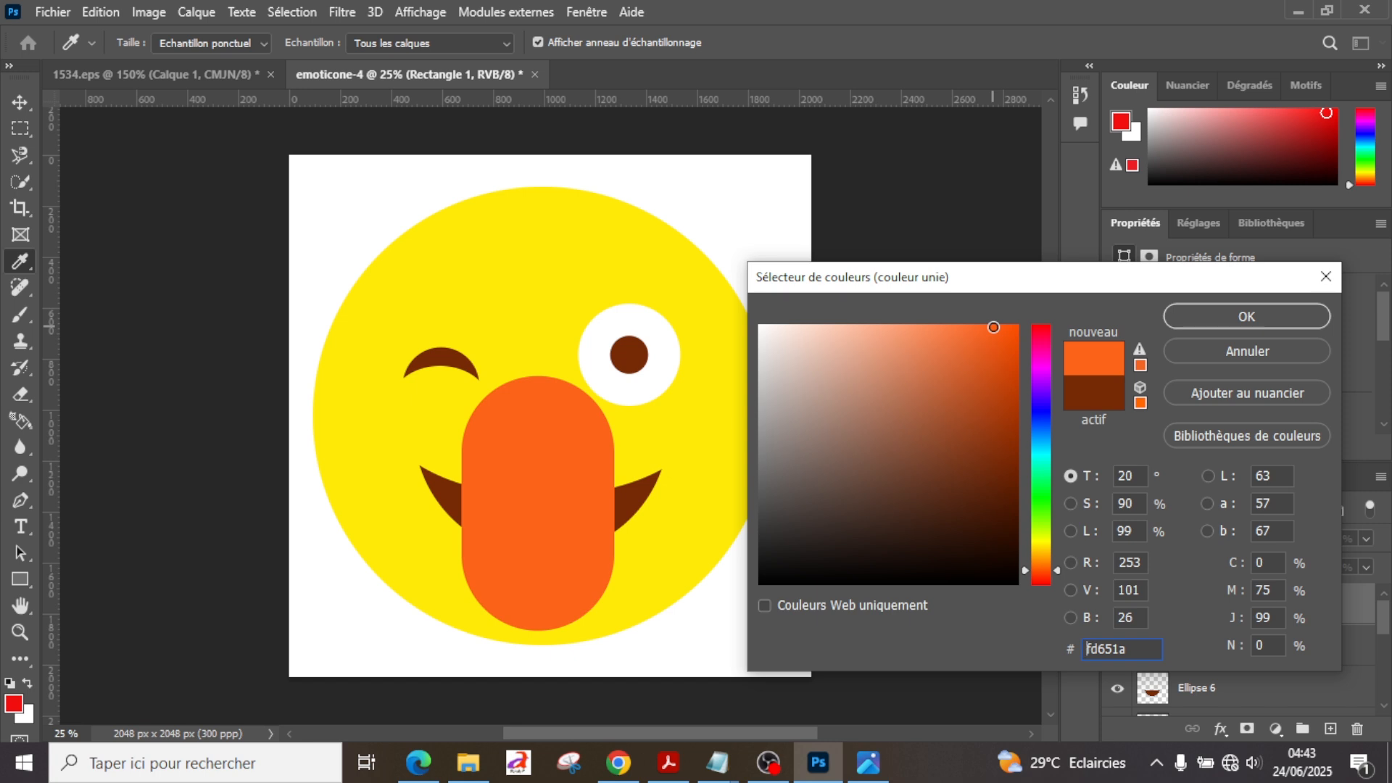
pyautogui.press('Return')
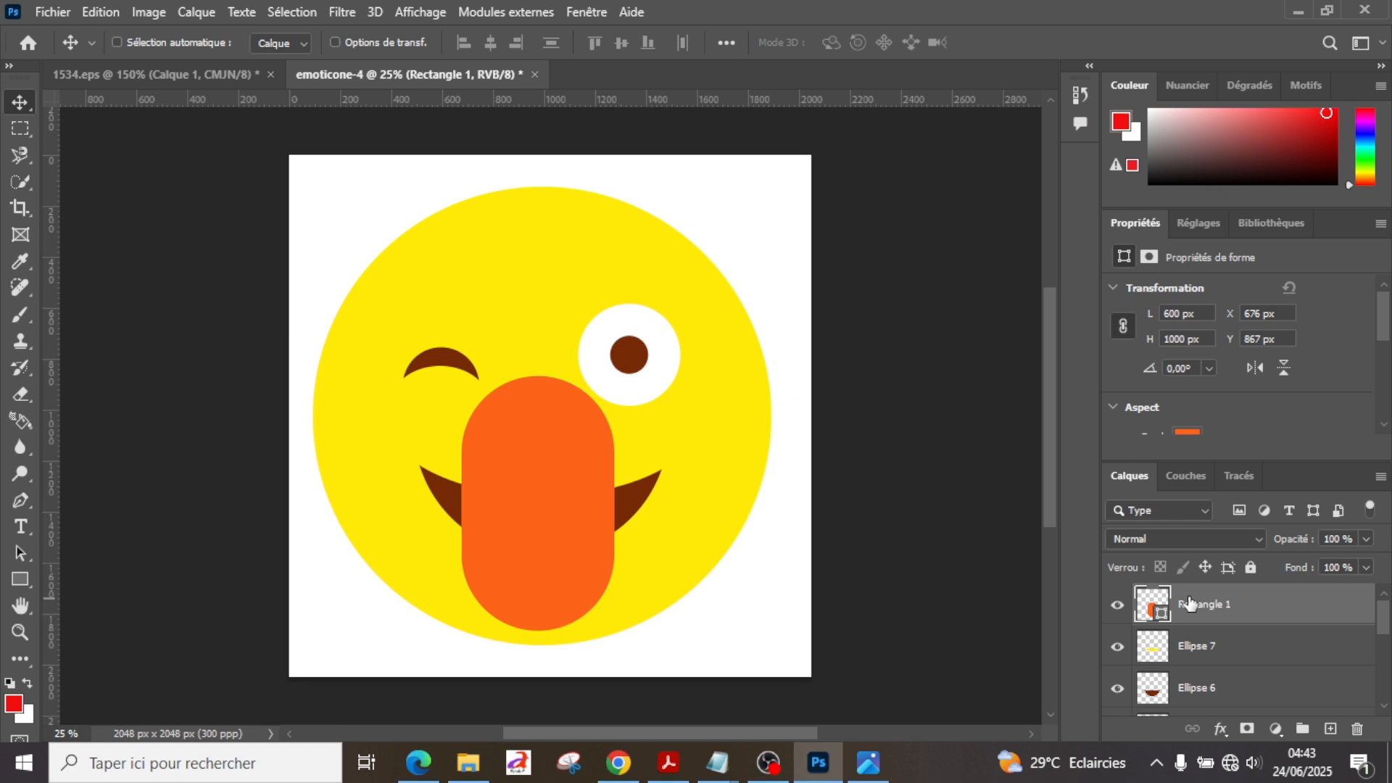
# Step: Set the tongue shape's width to 500 px and move it to about X 726 px, Y 904 px, centred on the mouth
pyautogui.press('u')
pyautogui.click(495, 42)
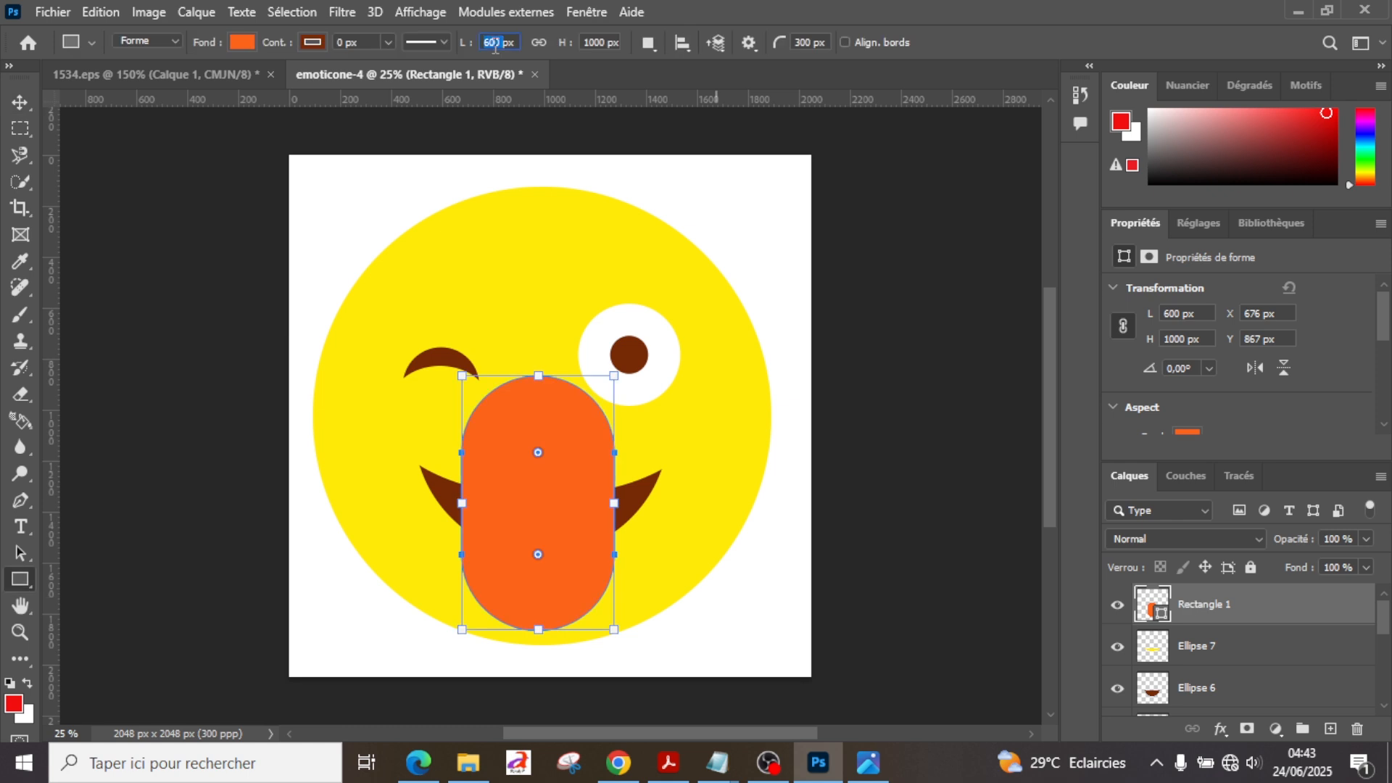
pyautogui.write('500')
pyautogui.press('Return')
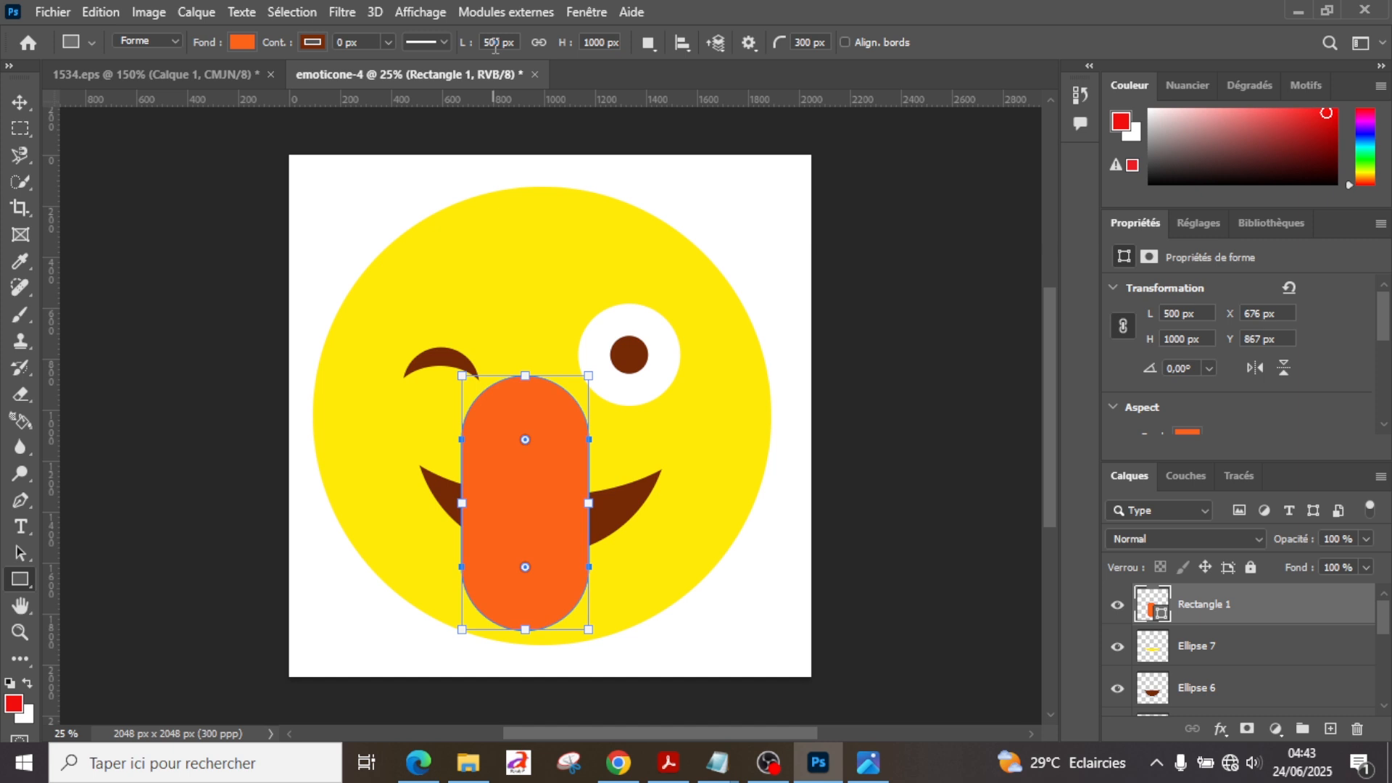
pyautogui.press('v')
pyautogui.moveTo(545, 502); pyautogui.dragTo(560, 516)
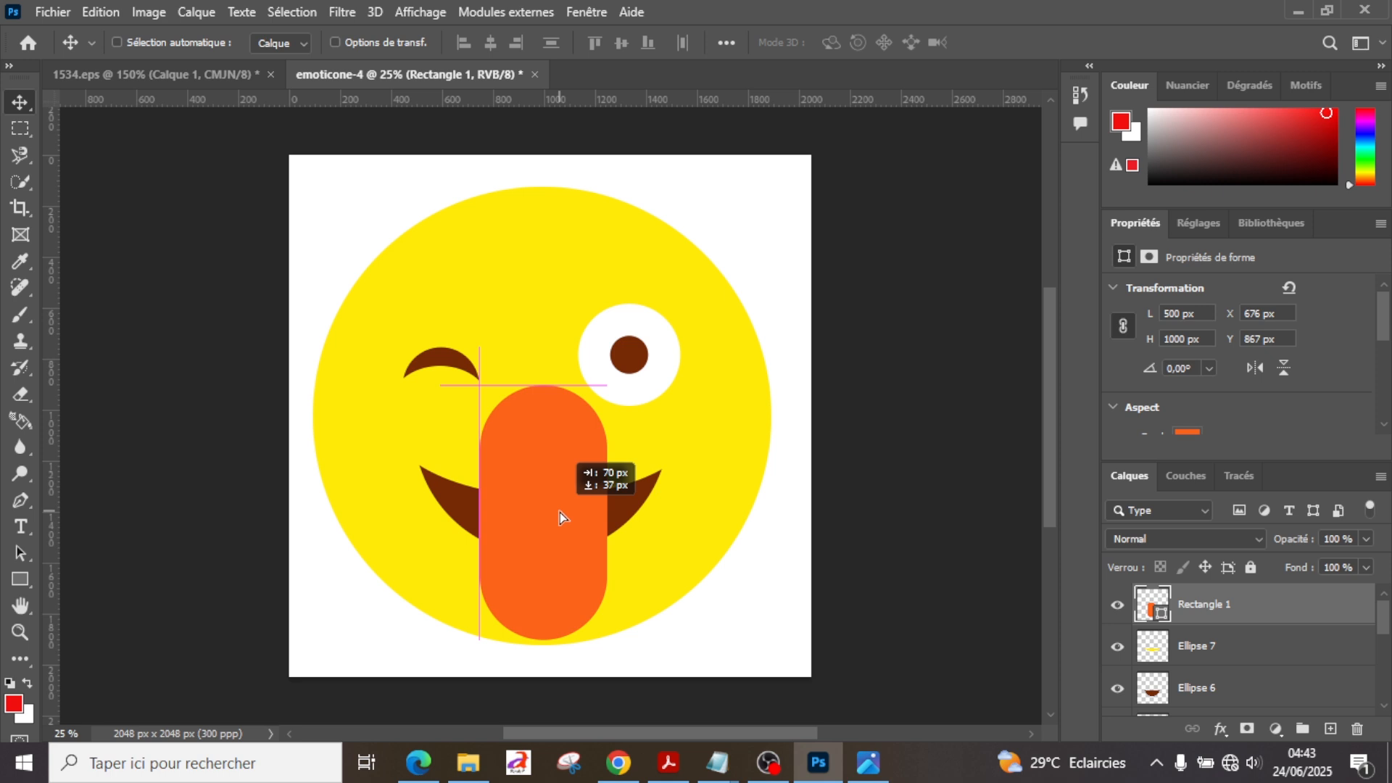
pyautogui.moveTo(559, 512); pyautogui.dragTo(555, 512)
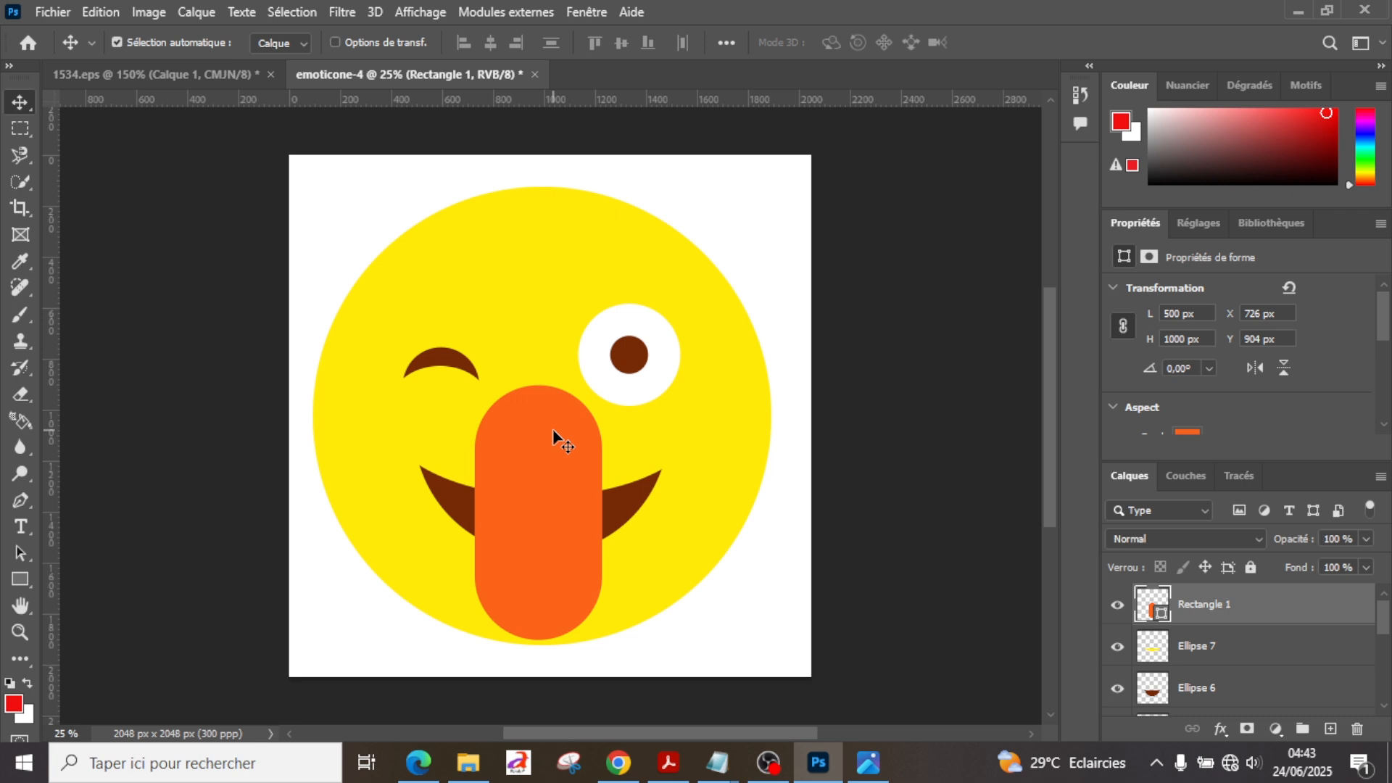
pyautogui.hotkey('ctrl', 't')
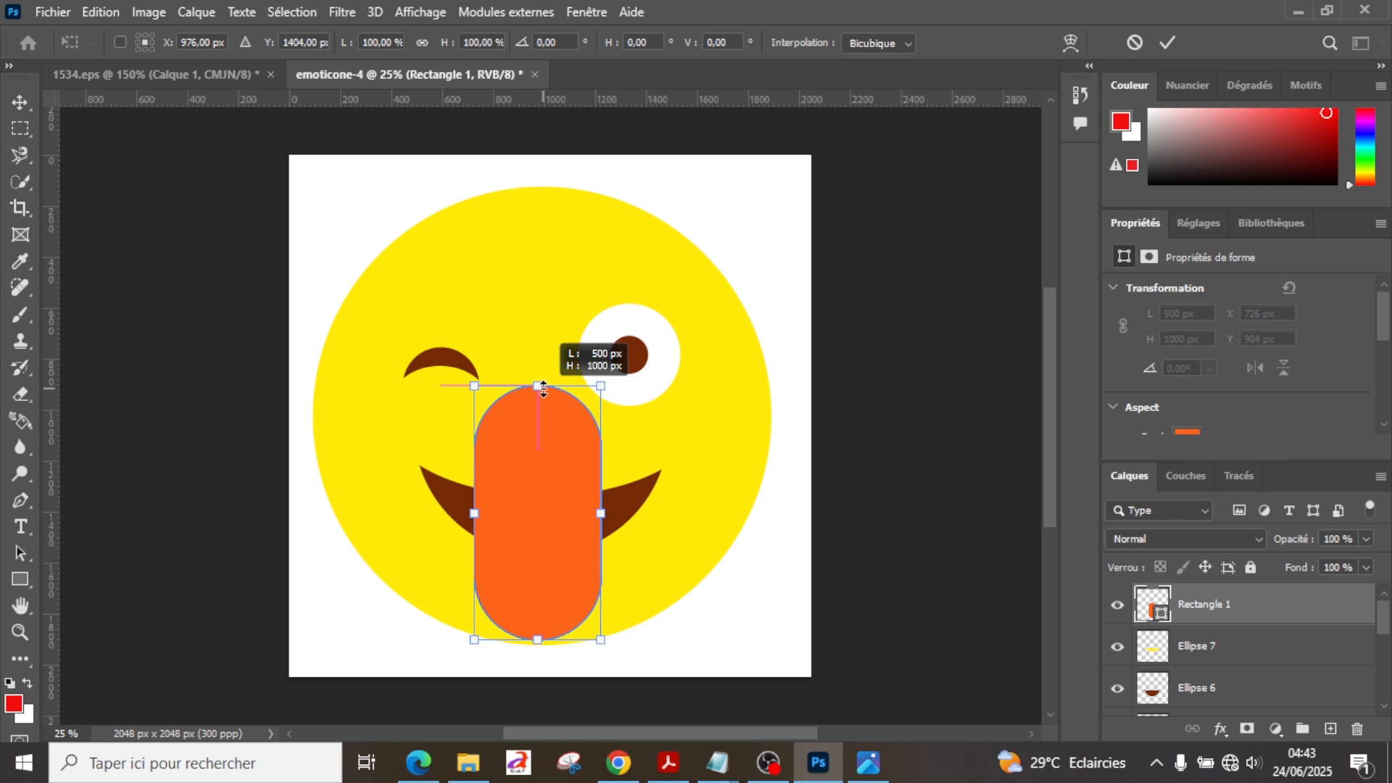
pyautogui.press('Return')
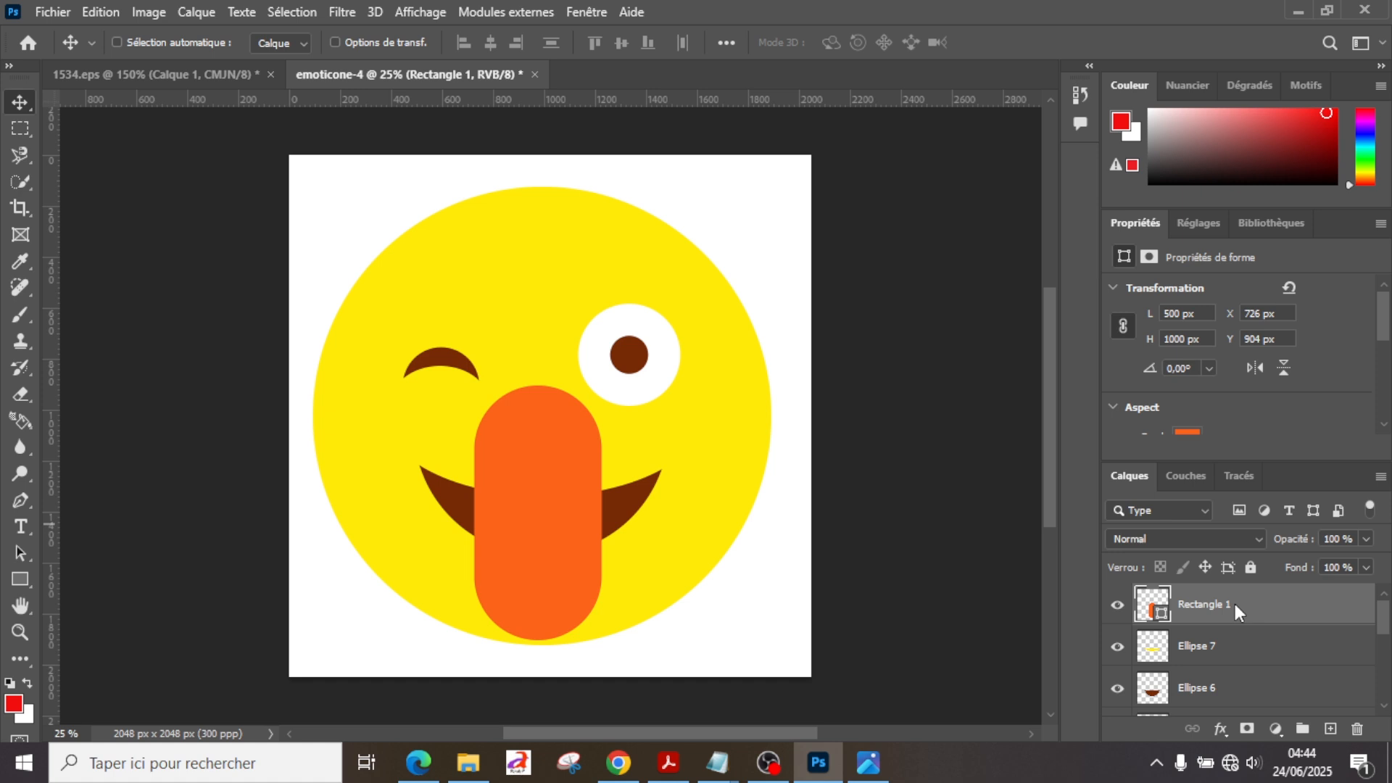
# Step: Rasterize the Rectangle 1 layer and try to delete its upper part with an elliptical selection about 776 × 676 px
pyautogui.press('m')
pyautogui.moveTo(434, 346); pyautogui.dragTo(629, 517)
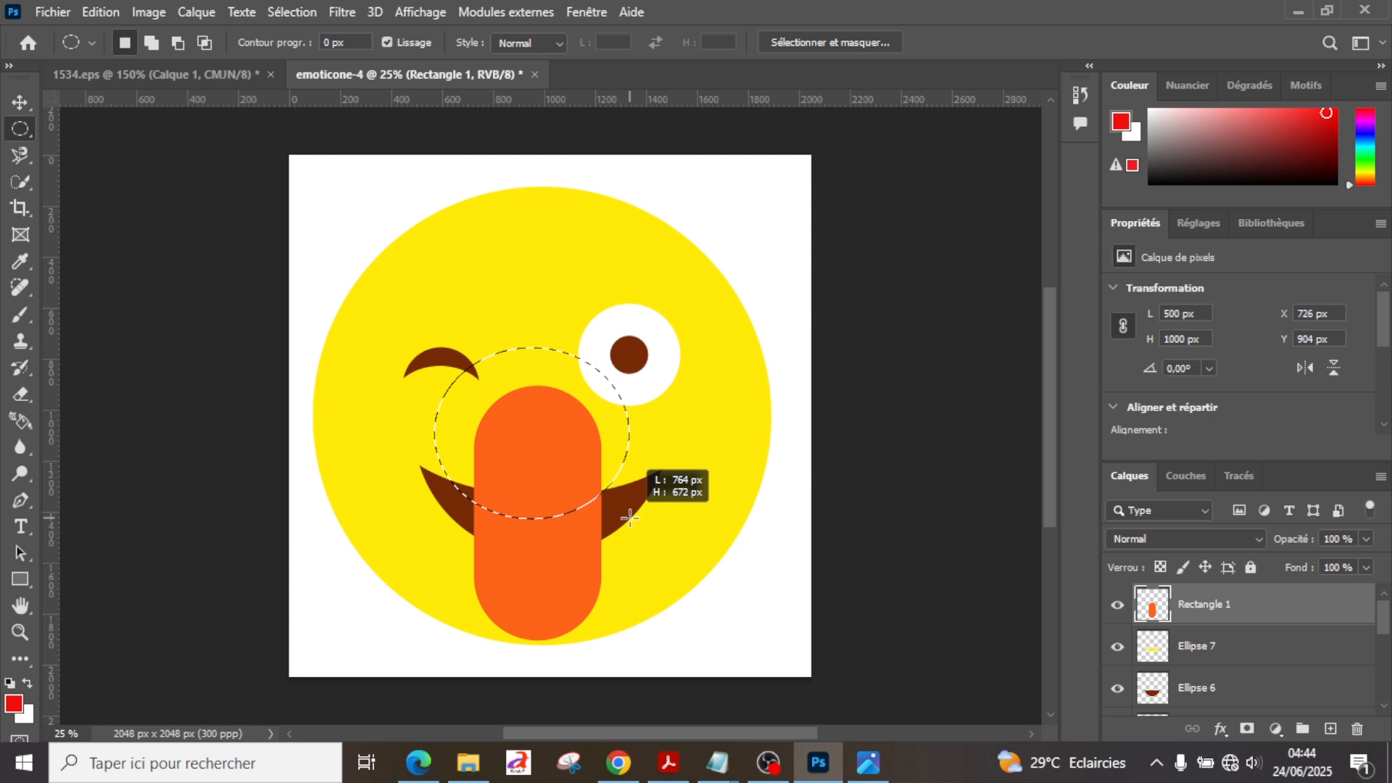
pyautogui.moveTo(629, 518); pyautogui.dragTo(629, 517)
pyautogui.press('v')
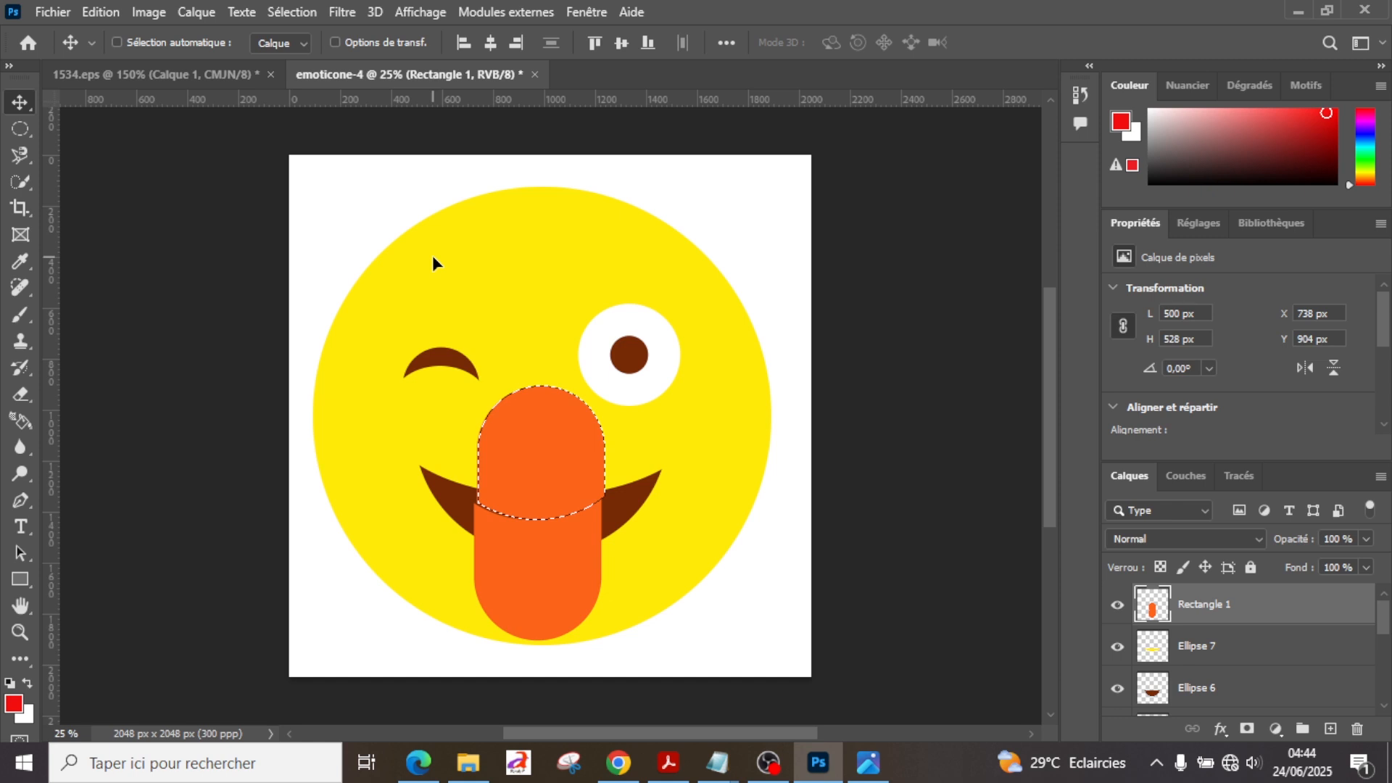
pyautogui.press('Delete')
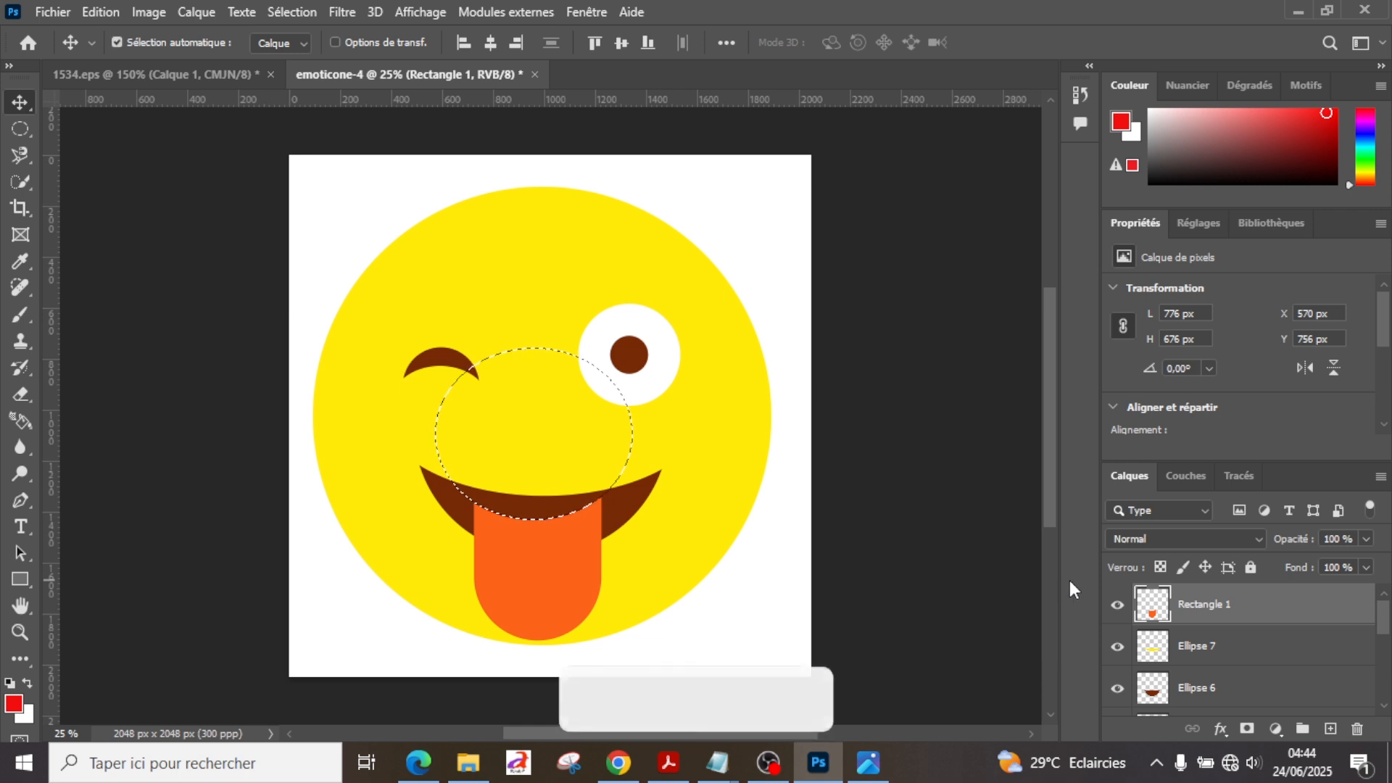
pyautogui.hotkey('ctrl', 'z')
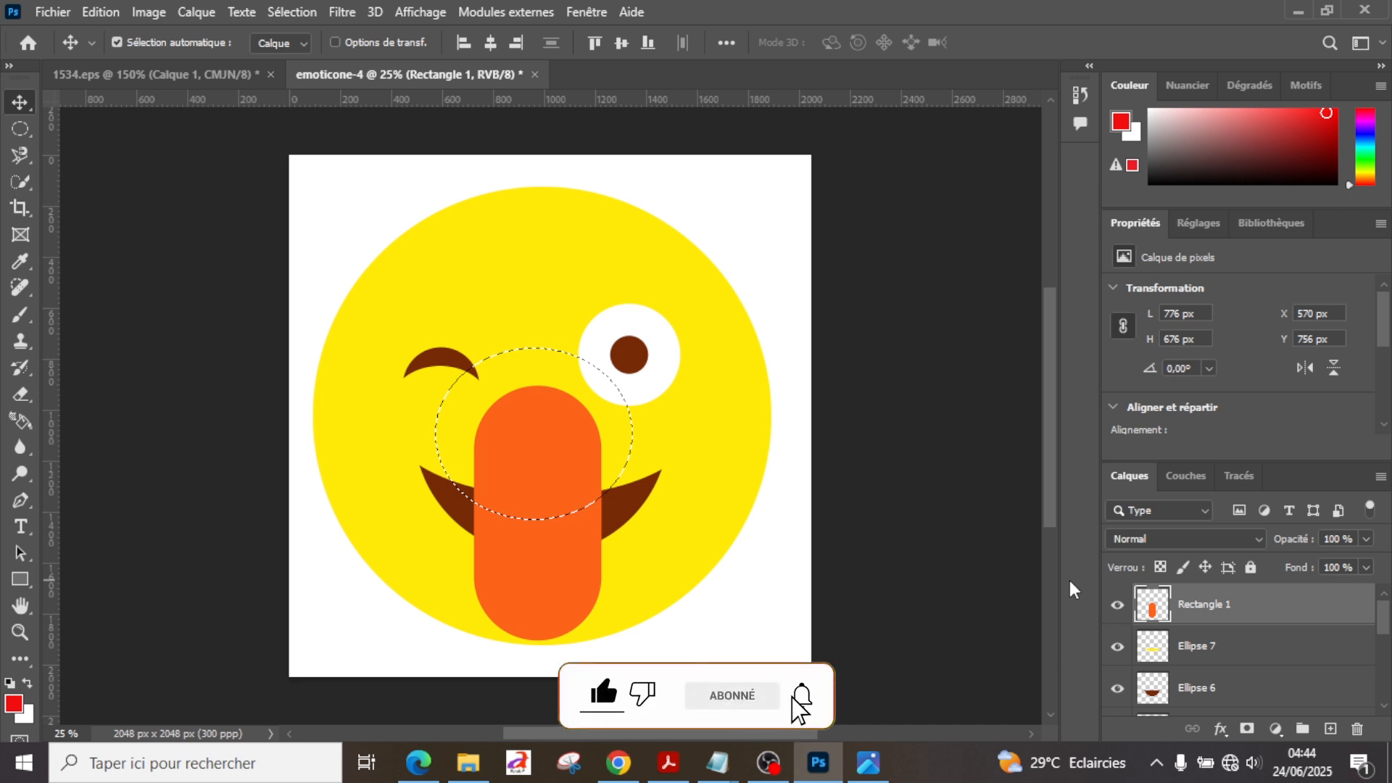
pyautogui.hotkey('ctrl', 'd')
# Step: Create an 800 × 500 px brown ellipse and move it to about X 592 px, Y 904 px over the tongue's upper part
pyautogui.press('u')
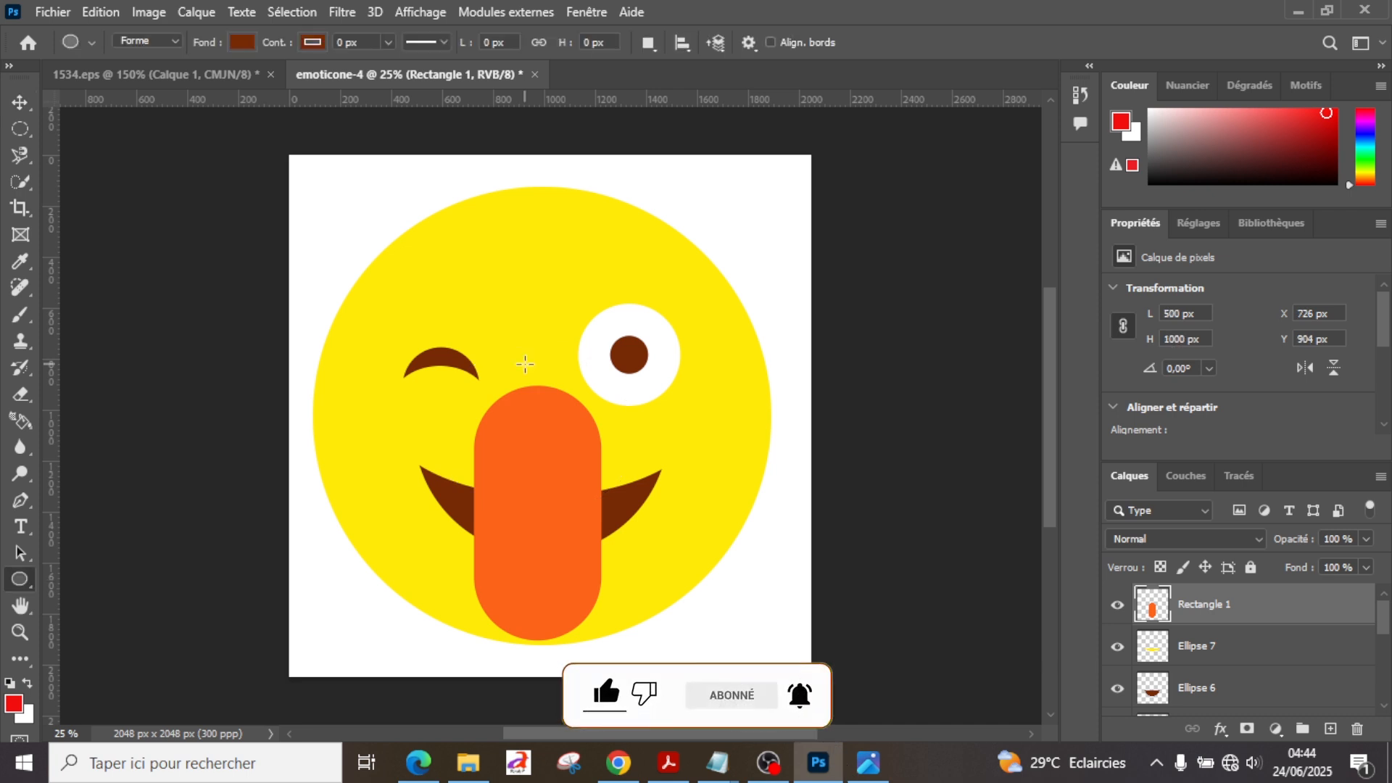
pyautogui.click(524, 363)
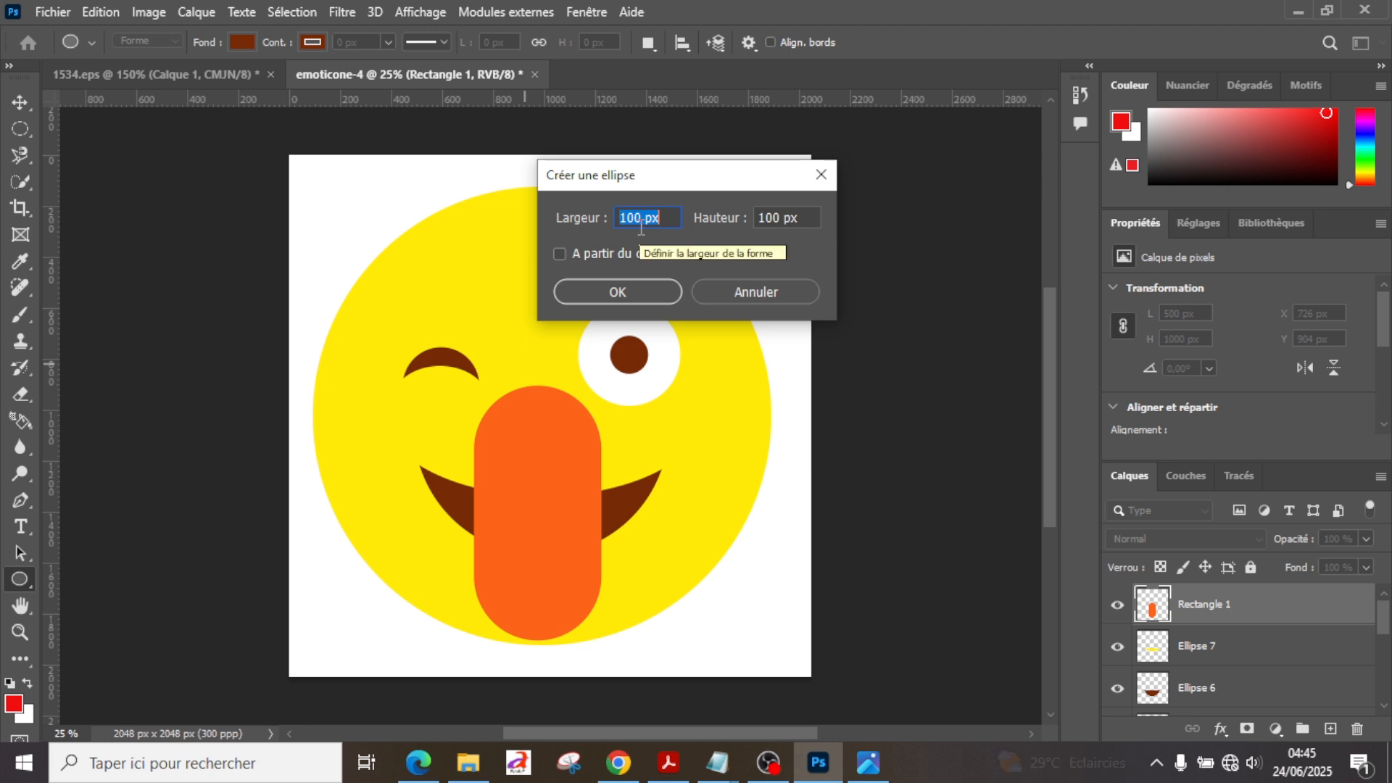
pyautogui.write('800')
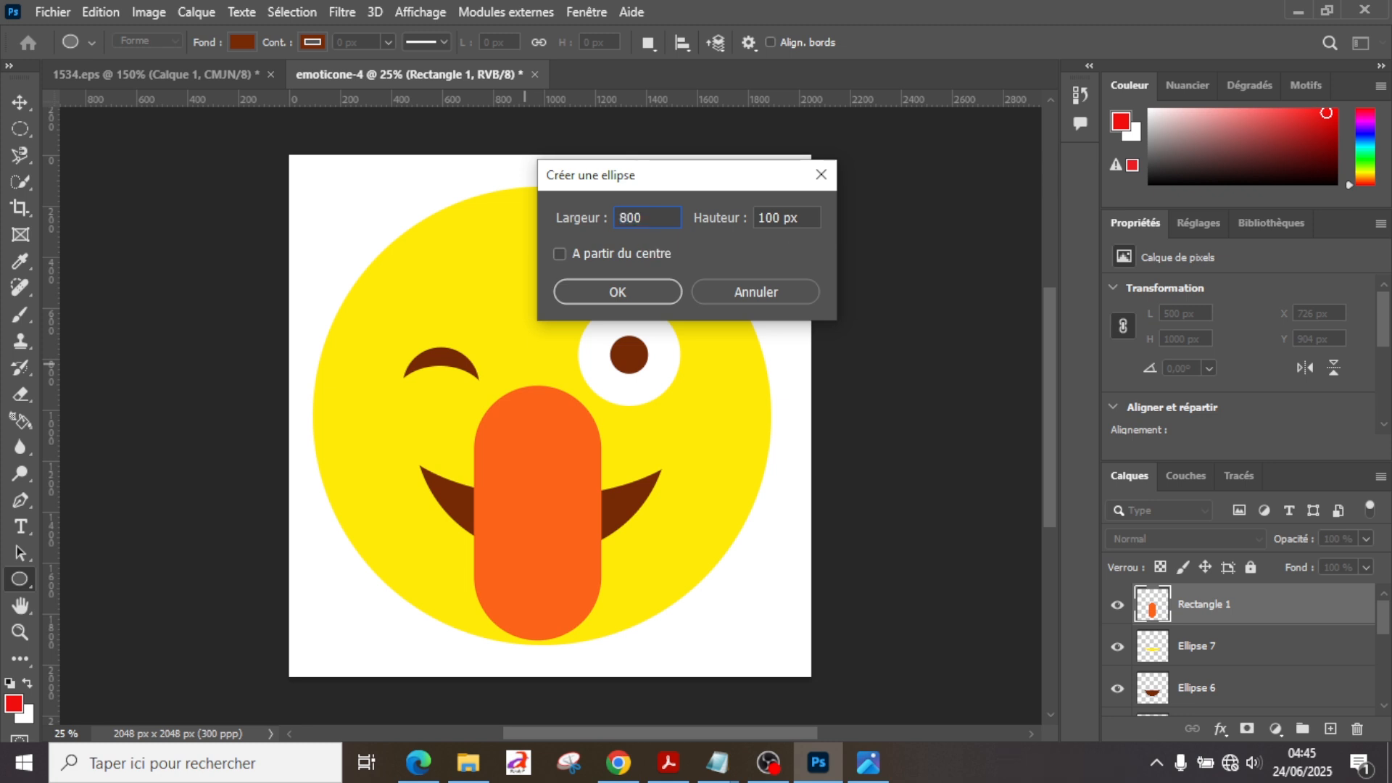
pyautogui.press('Tab')
pyautogui.write('500')
pyautogui.press('Return')
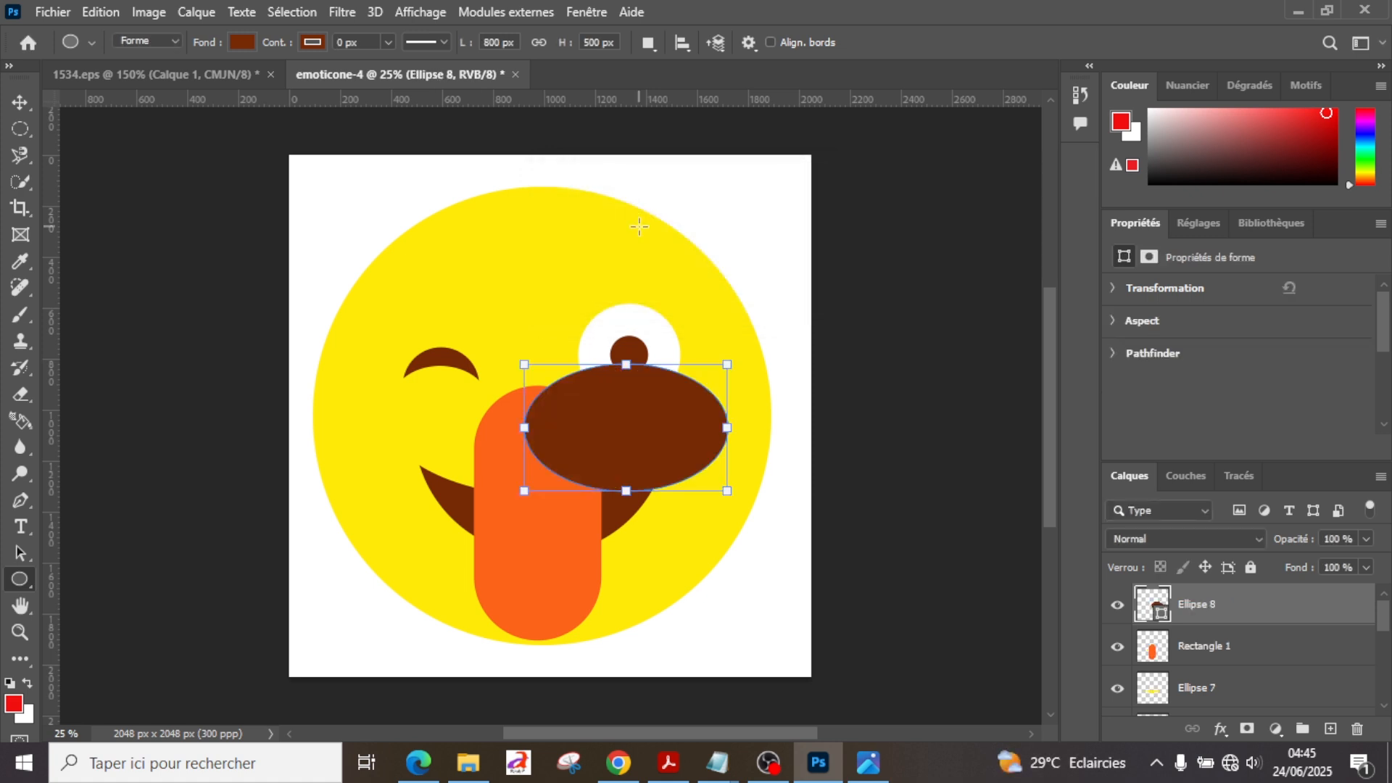
pyautogui.click(20, 102)
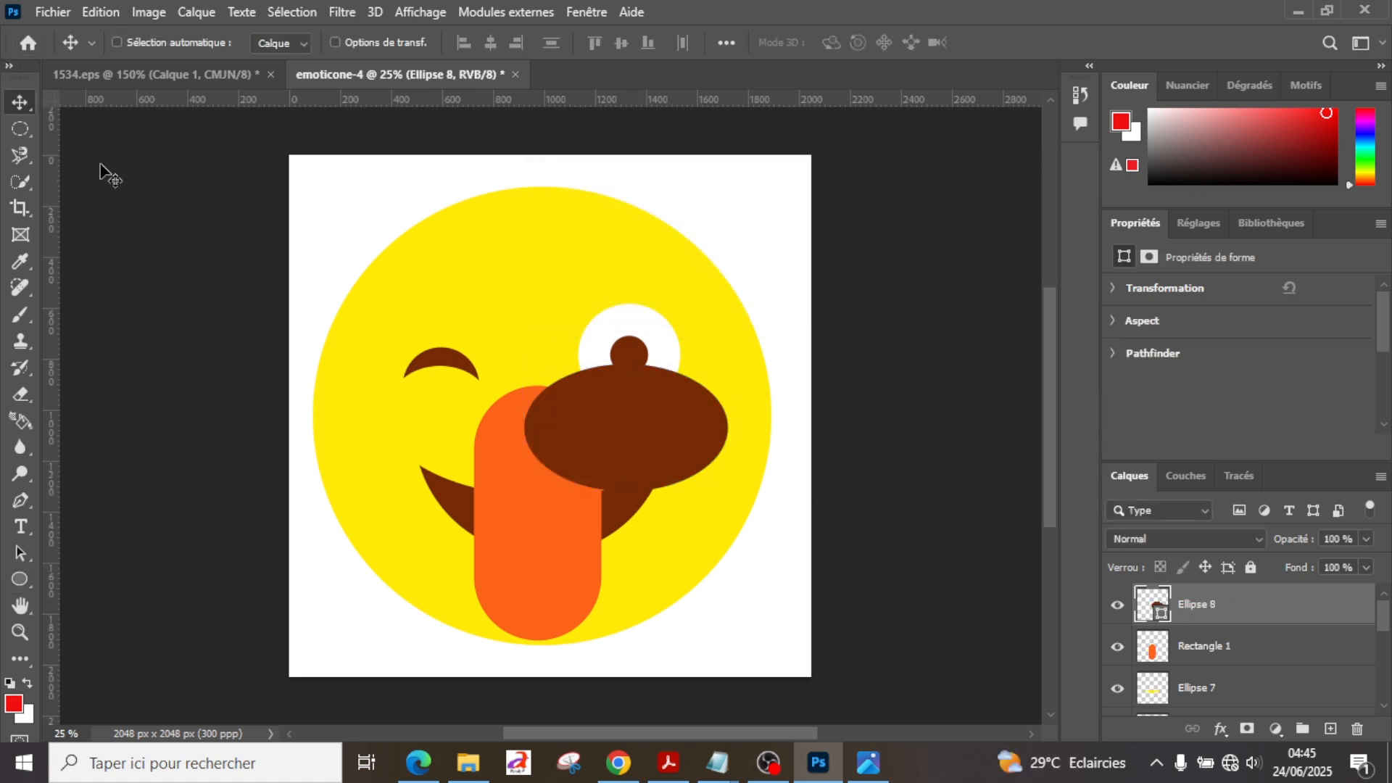
pyautogui.moveTo(559, 427); pyautogui.dragTo(559, 459)
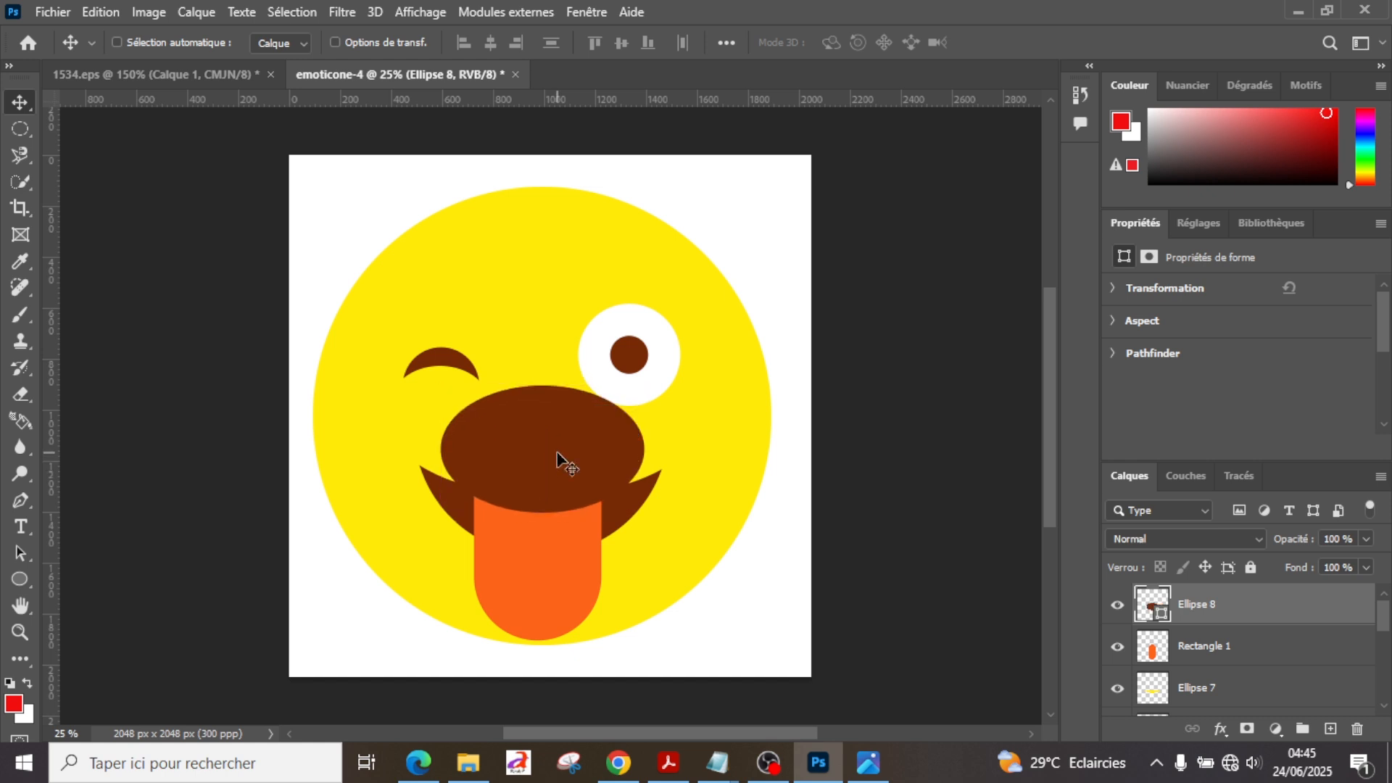
# Step: Stretch the Ellipse 8 shape downward over the tongue to a height of about 544 px, keeping its upper edge in place
pyautogui.press('ctrl')
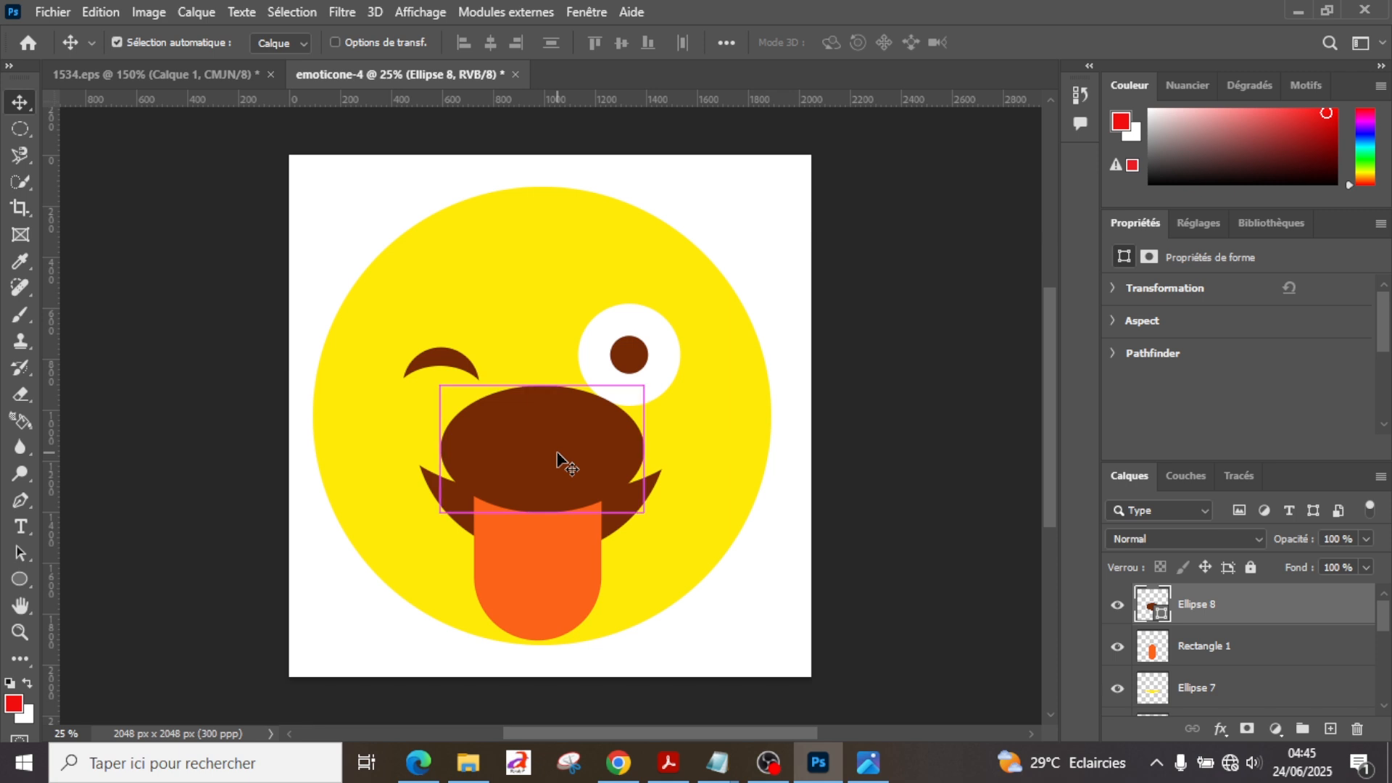
pyautogui.hotkey('ctrl', 't')
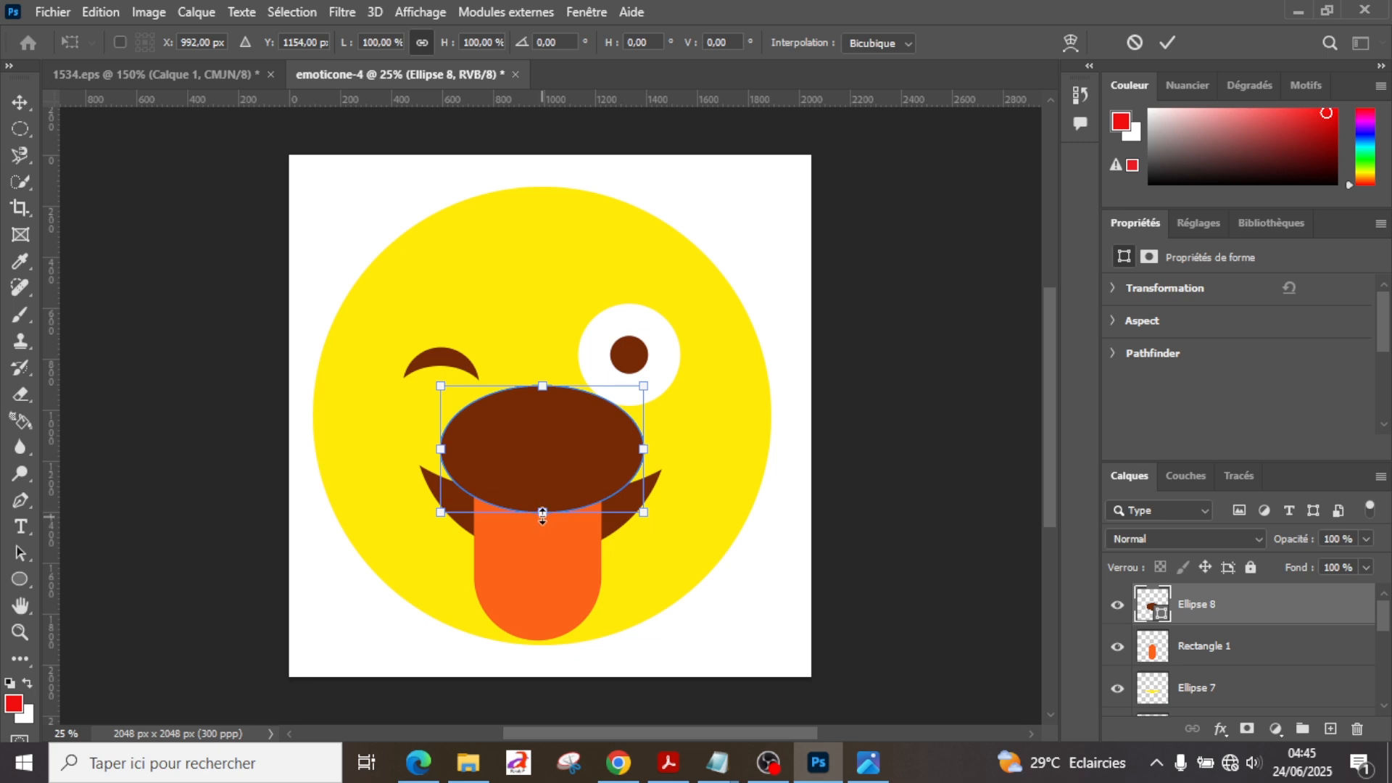
pyautogui.moveTo(543, 516); pyautogui.dragTo(542, 527)
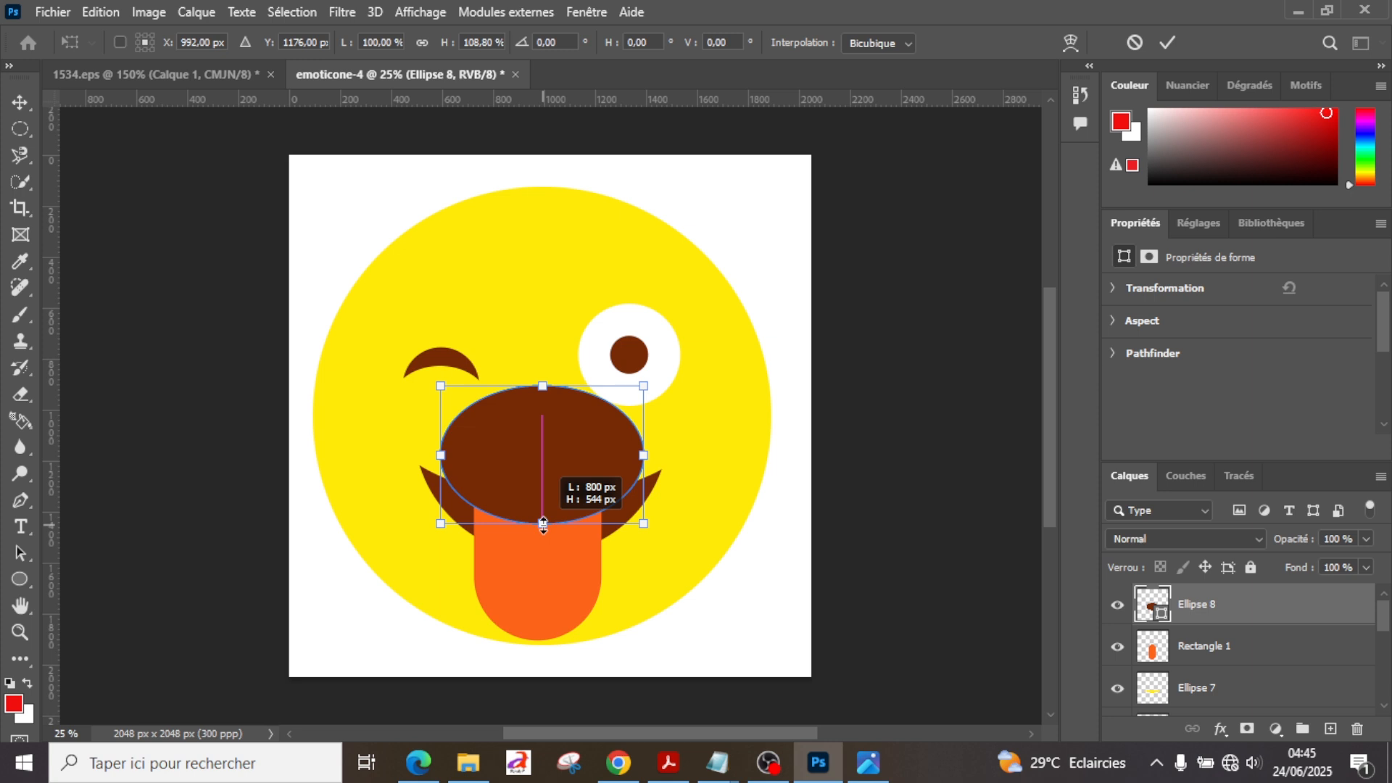
pyautogui.moveTo(542, 523); pyautogui.dragTo(543, 524)
pyautogui.press('Return')
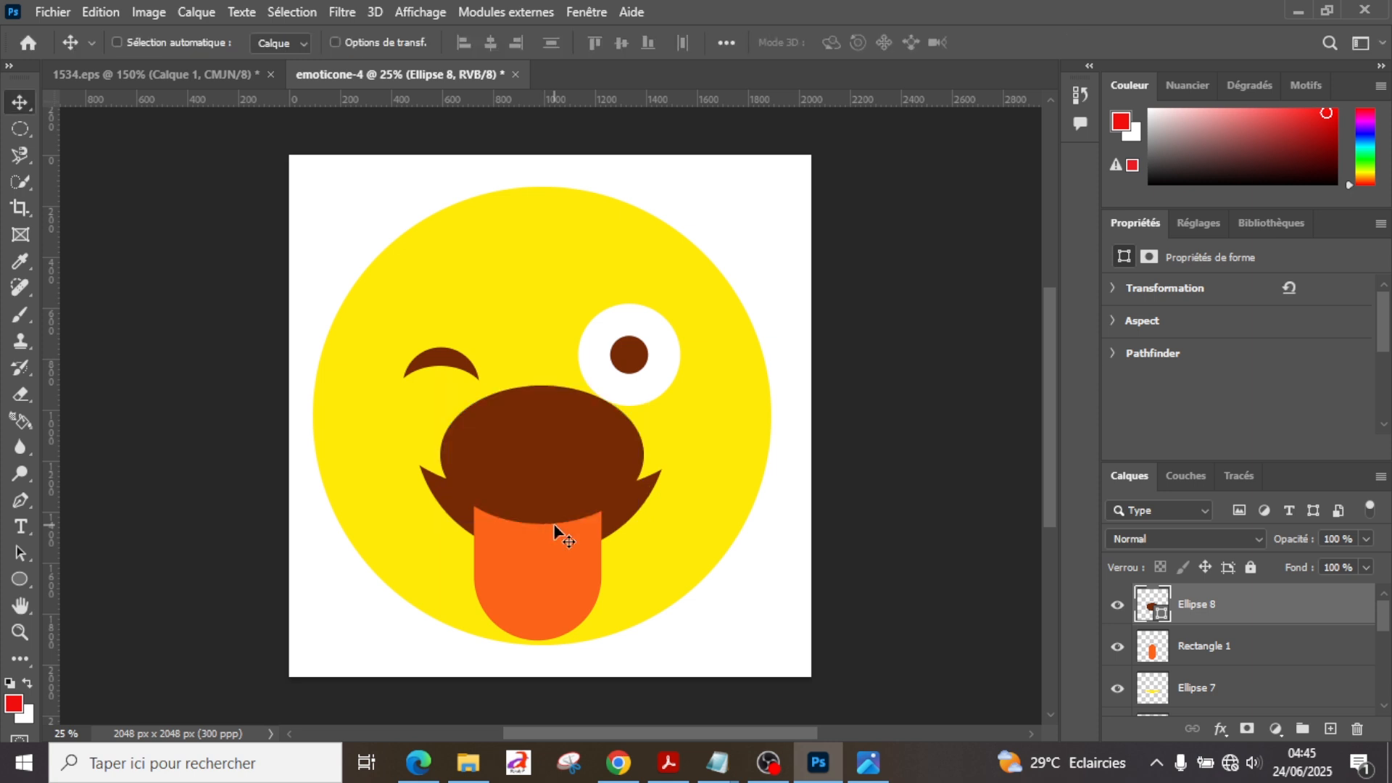
# Step: Cut the Ellipse 8 outline out of the Rectangle 1 tongue layer, hide Ellipse 8 and compare the drawing with 1534.eps
pyautogui.press('ctrl')
pyautogui.keyDown('ctrl'); pyautogui.click(1145, 600); pyautogui.keyUp('ctrl')
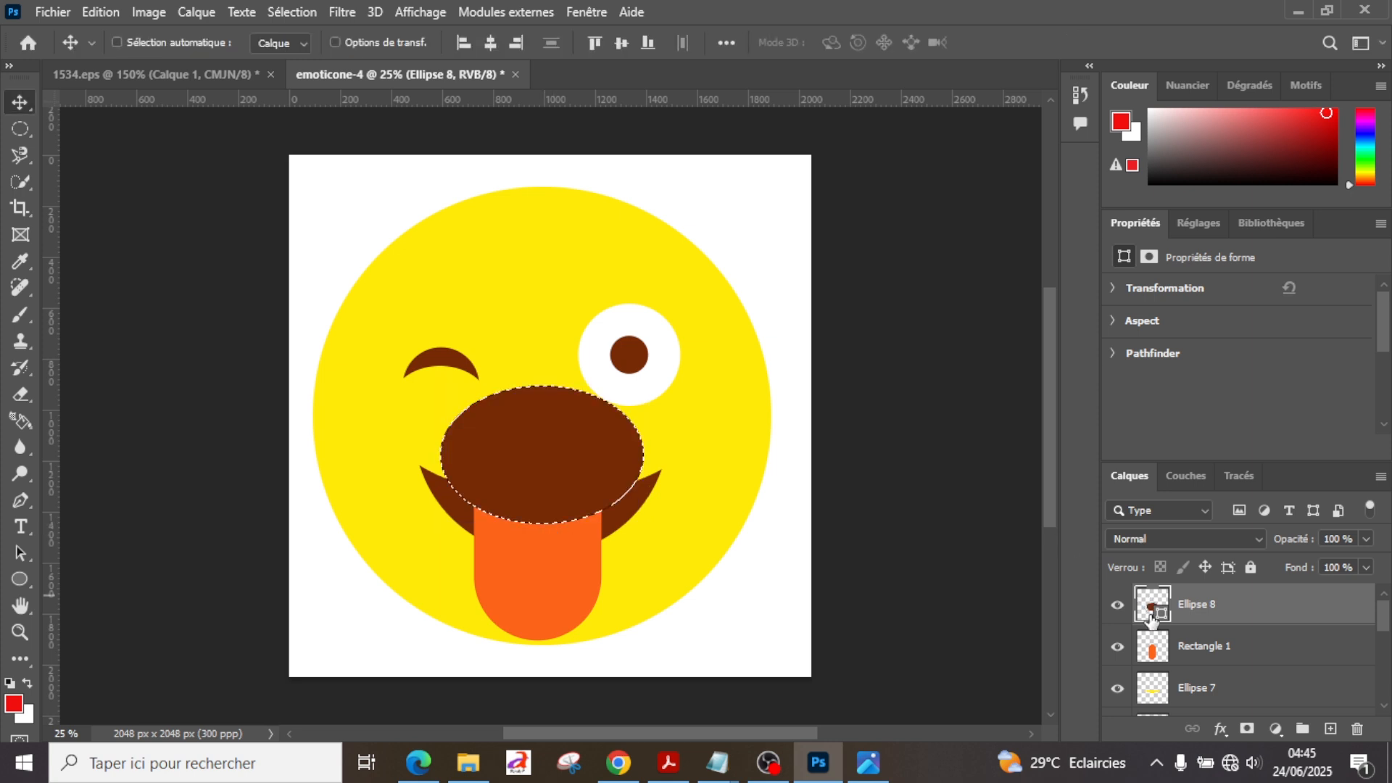
pyautogui.click(1194, 653)
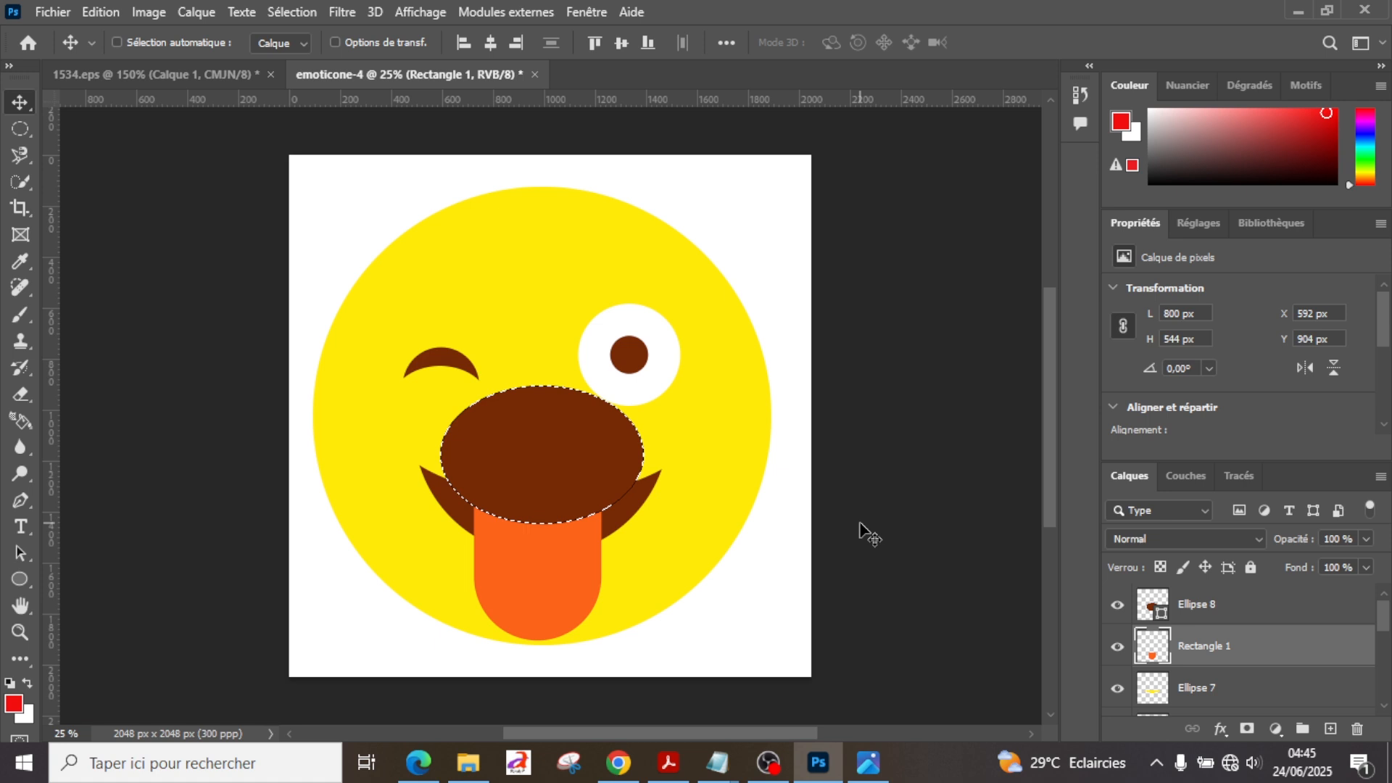
pyautogui.click(1117, 604)
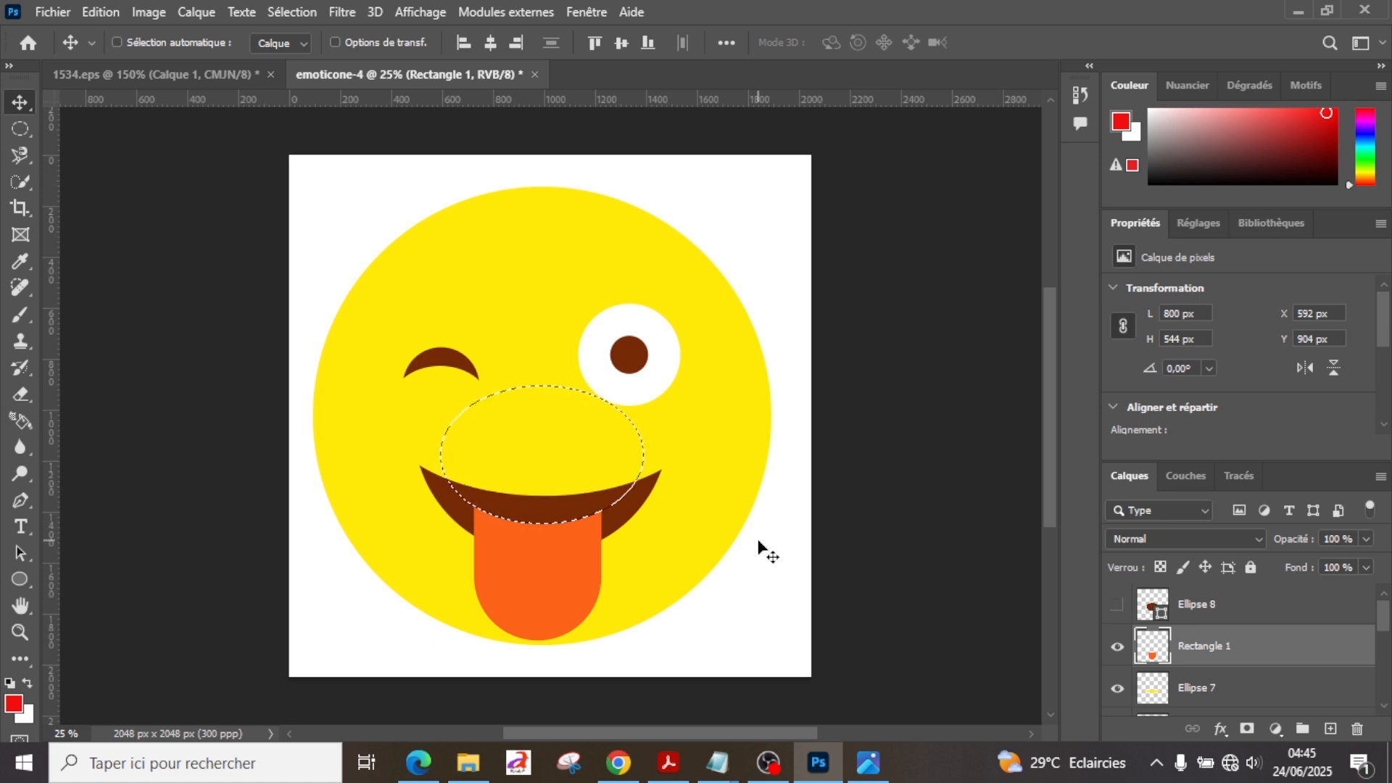
pyautogui.hotkey('ctrl', 'd')
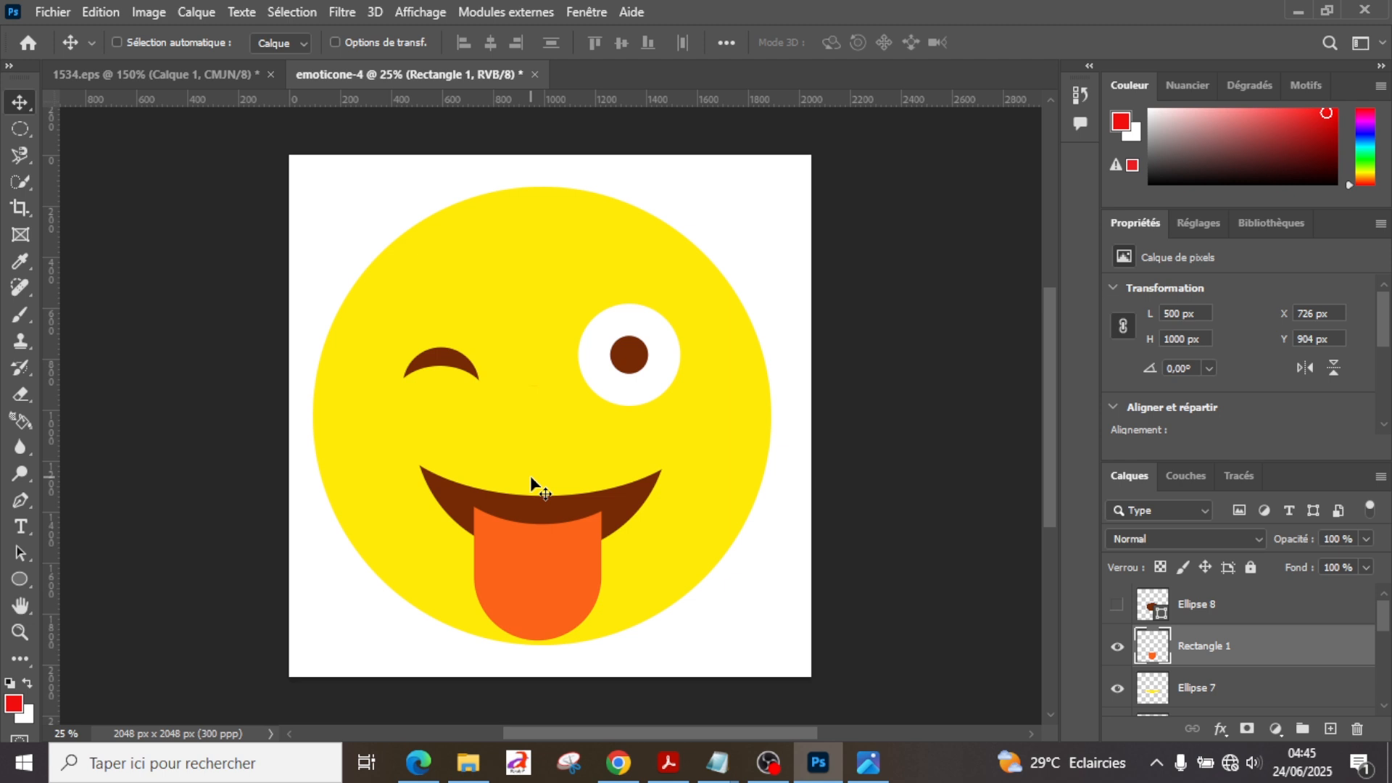
pyautogui.click(220, 67)
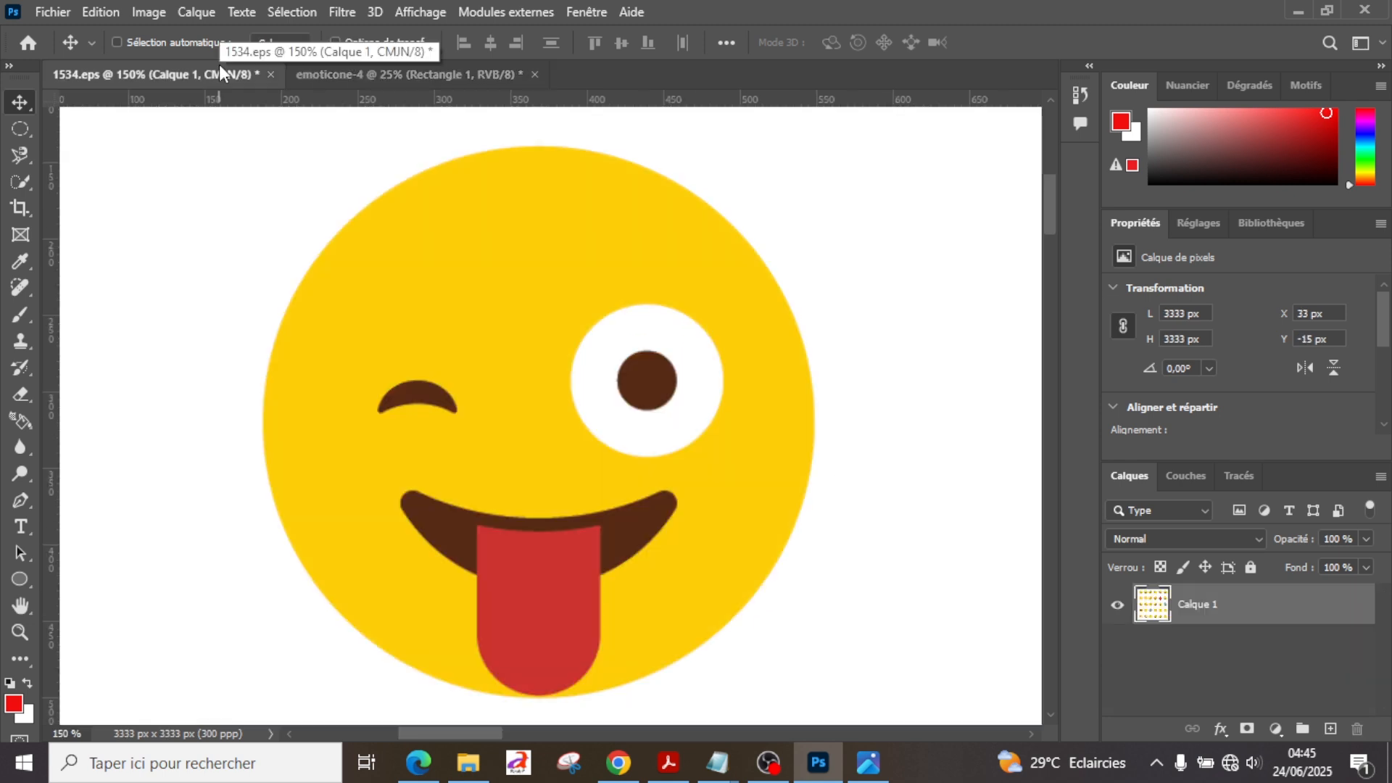
pyautogui.click(393, 80)
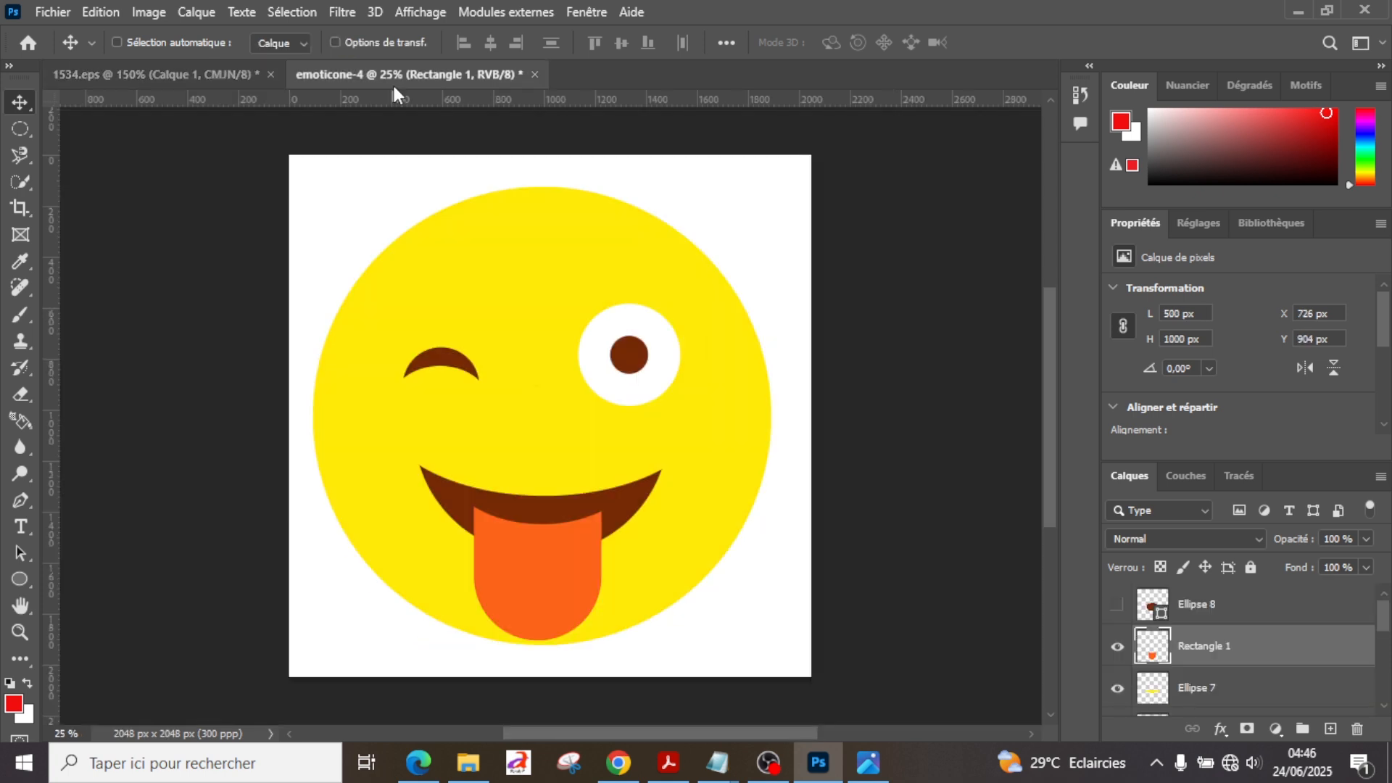
# Step: Save the drawing as emoticone-4 in Photoshop format, with maximised compatibility, in a new emoticone-4 folder inside Tutoriels
pyautogui.hotkey('ctrl', 'shift', 's')
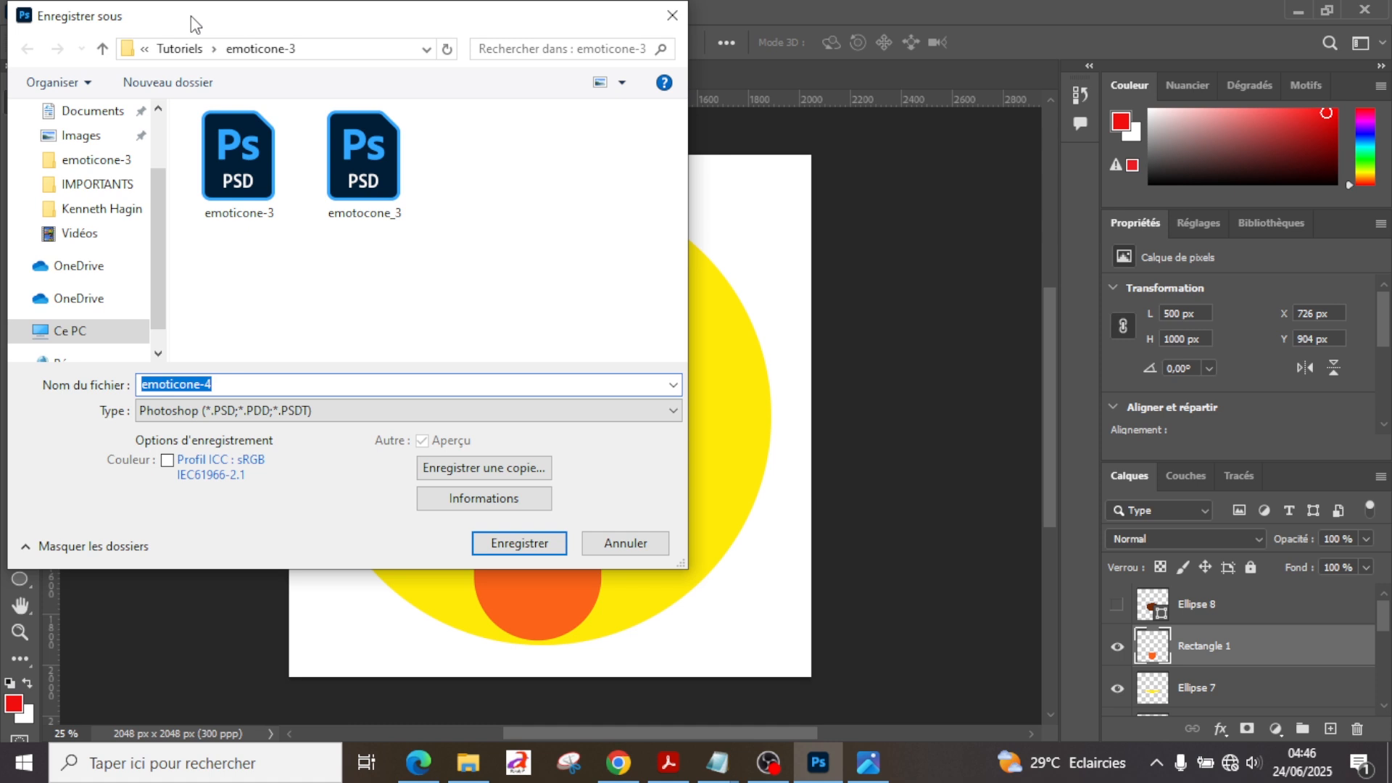
pyautogui.click(182, 48)
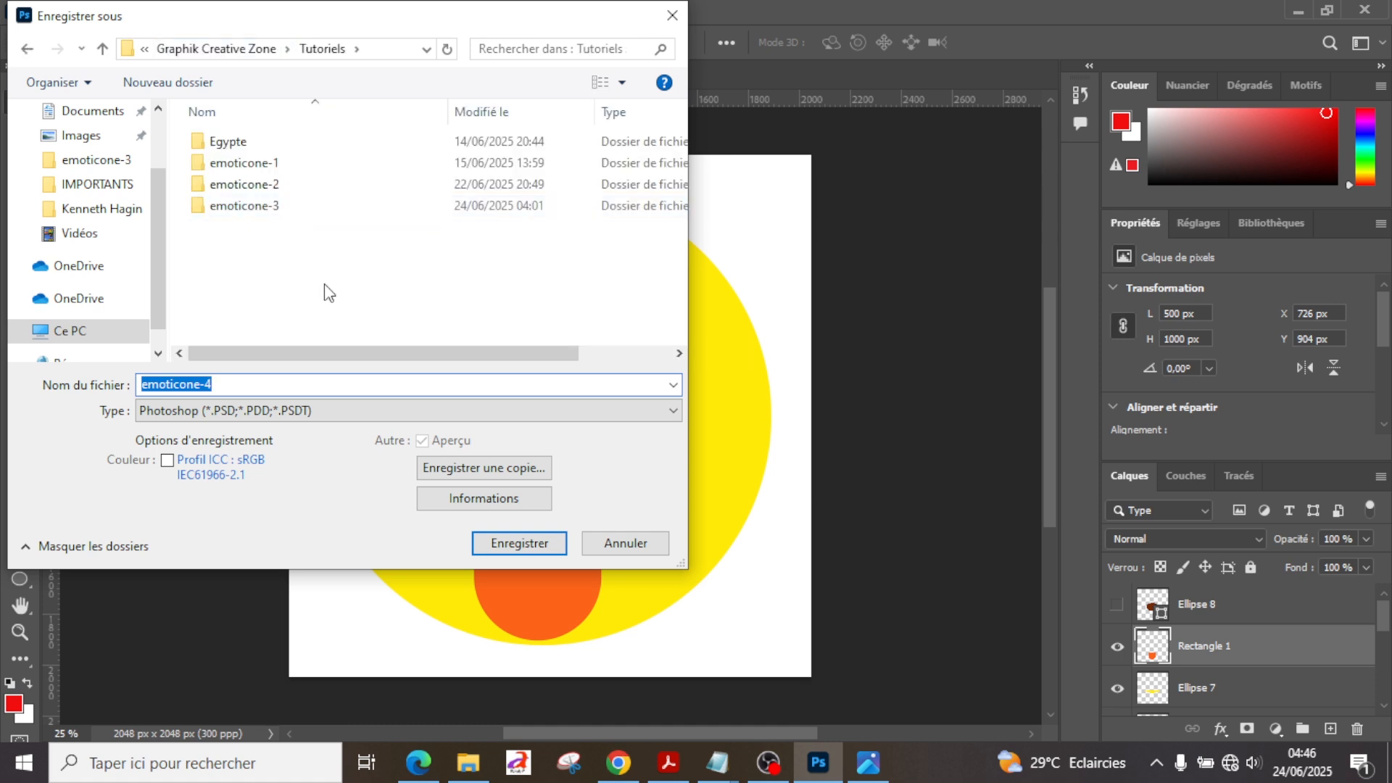
pyautogui.click(324, 284)
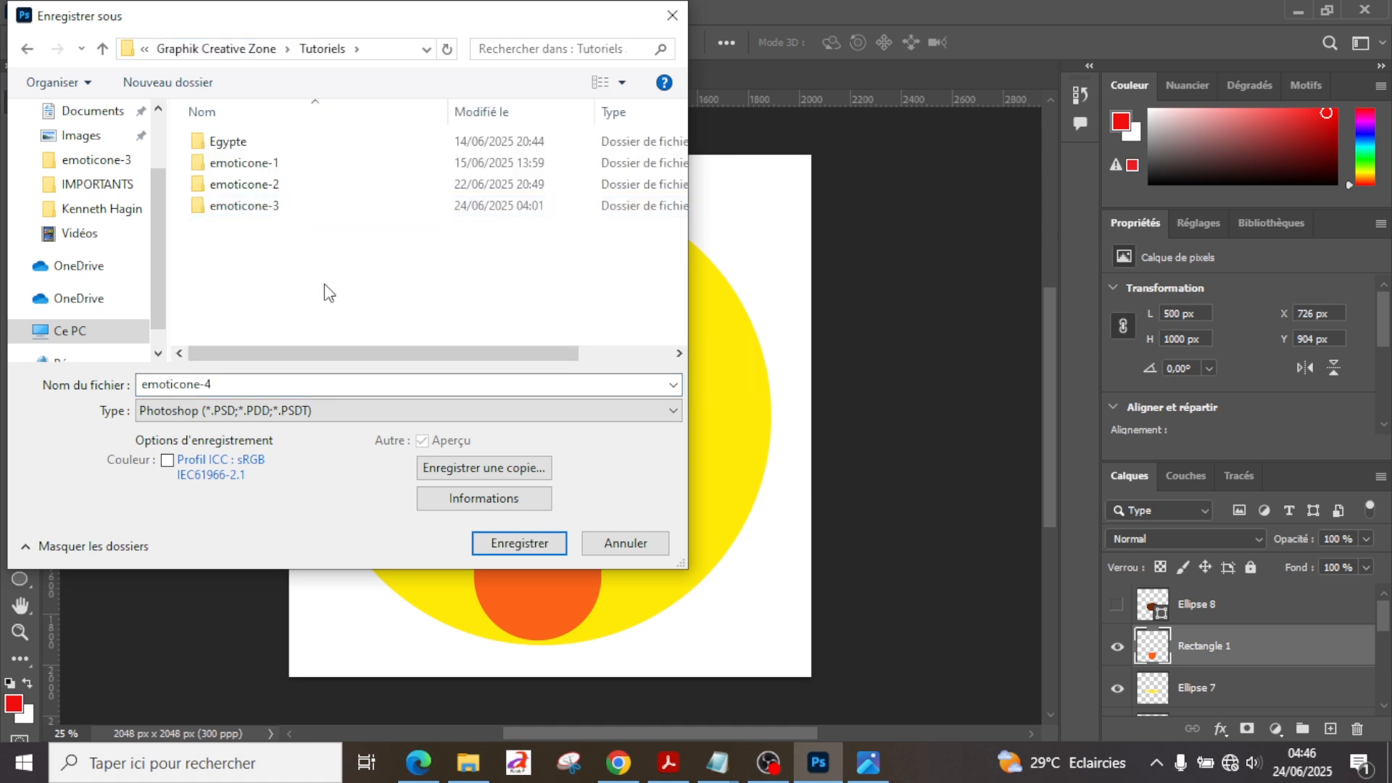
pyautogui.hotkey('ctrl', 'shift', 'n')
pyautogui.write('emot')
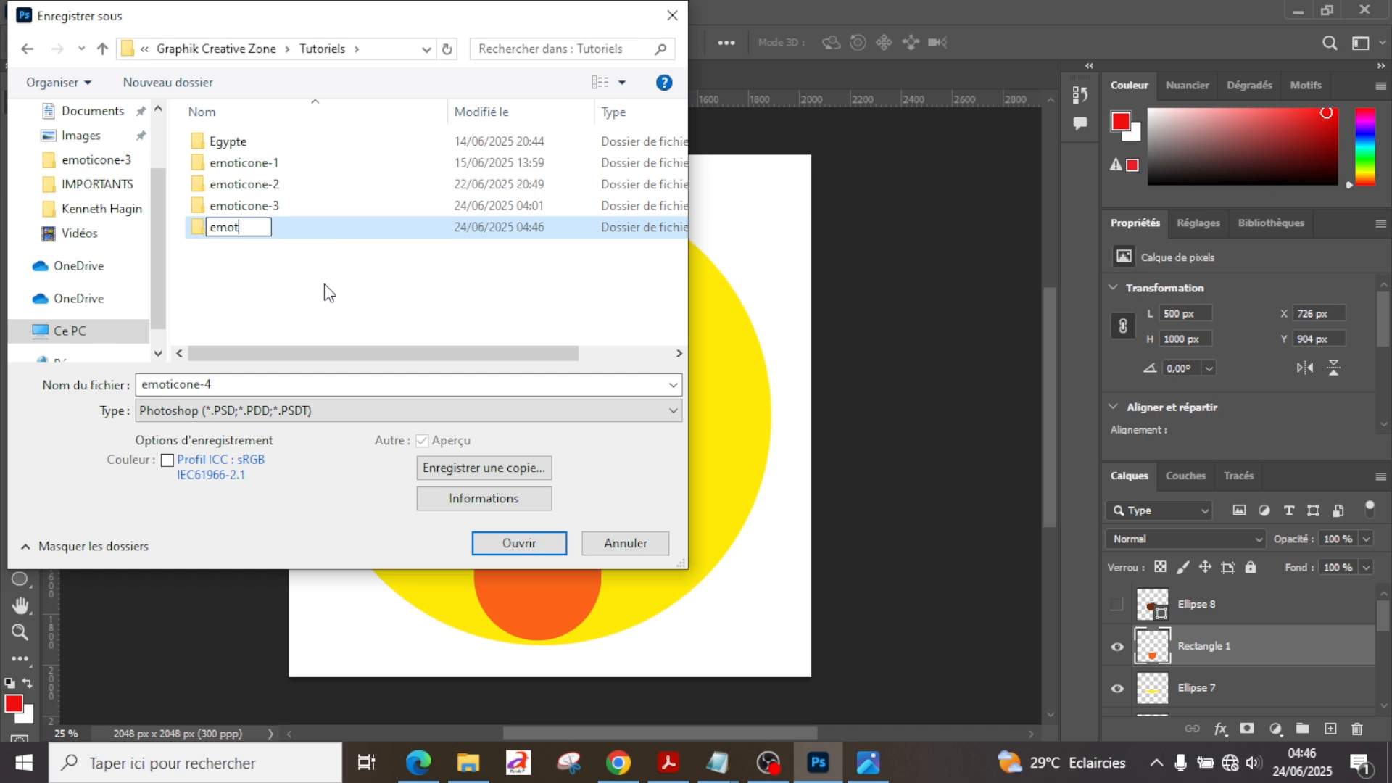
pyautogui.write('icone-4')
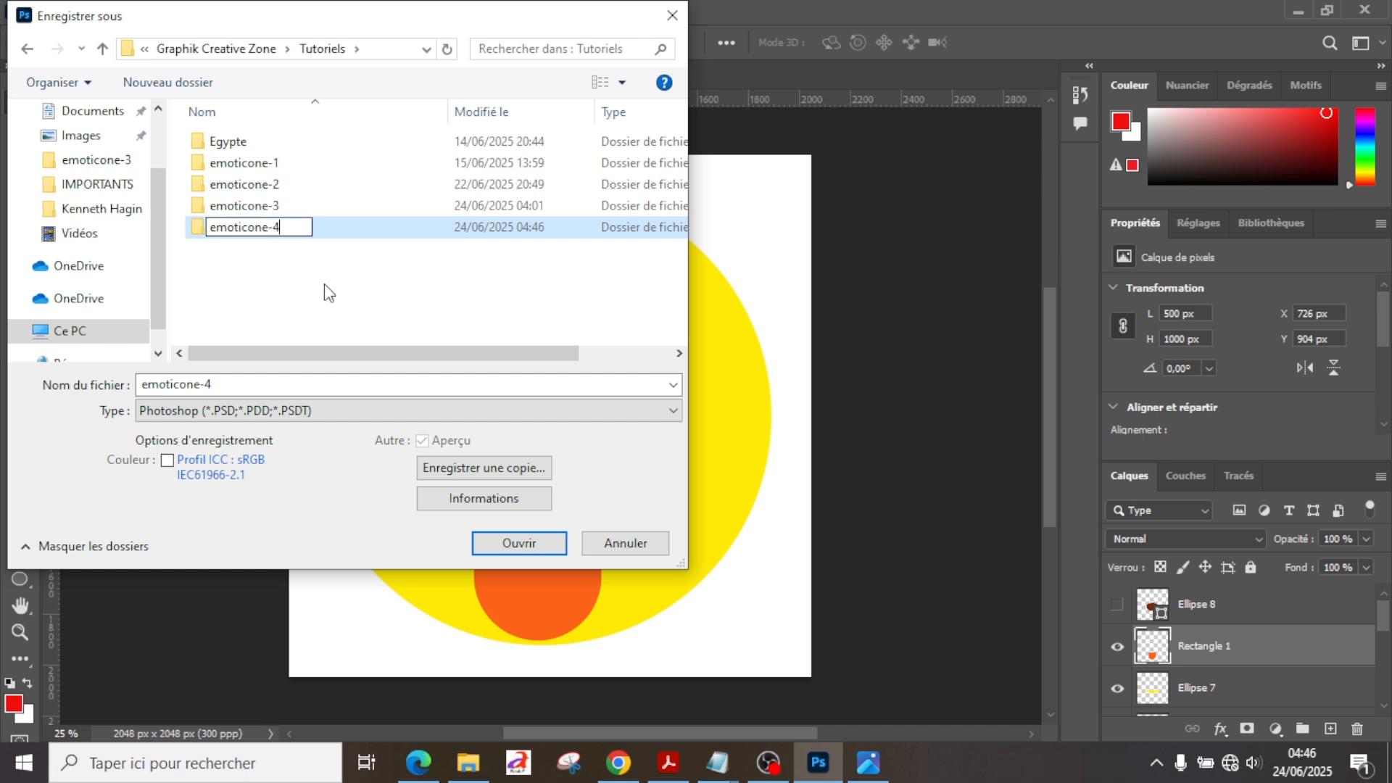
pyautogui.press('Return')
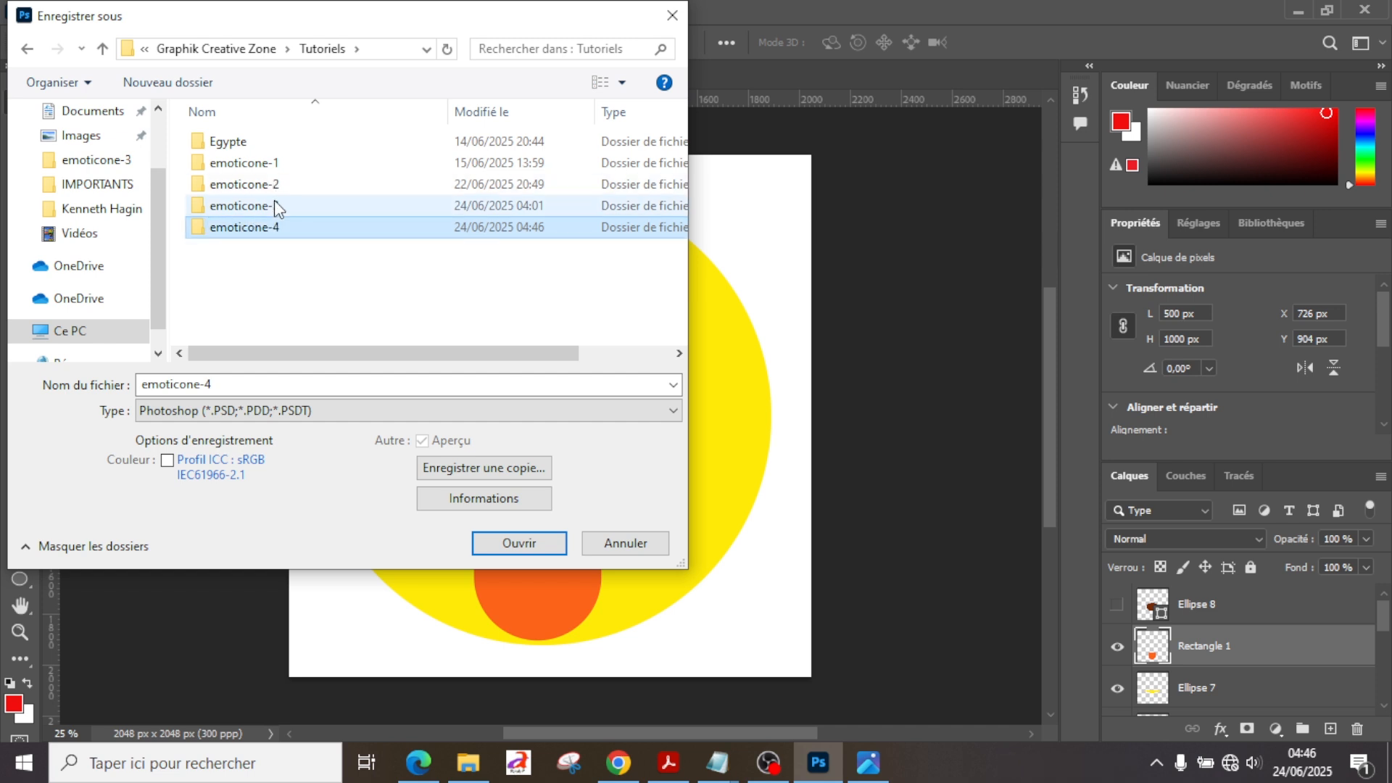
pyautogui.doubleClick(293, 233)
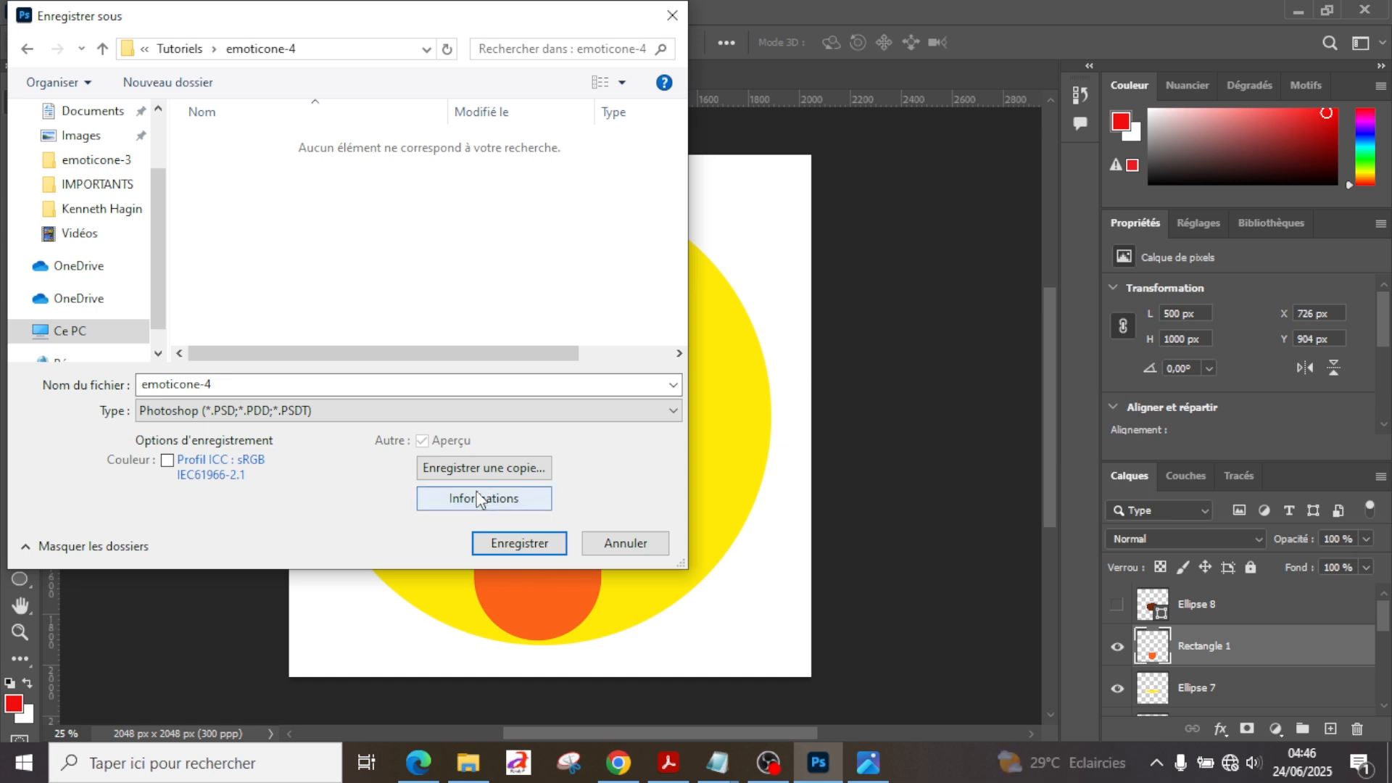
pyautogui.click(501, 543)
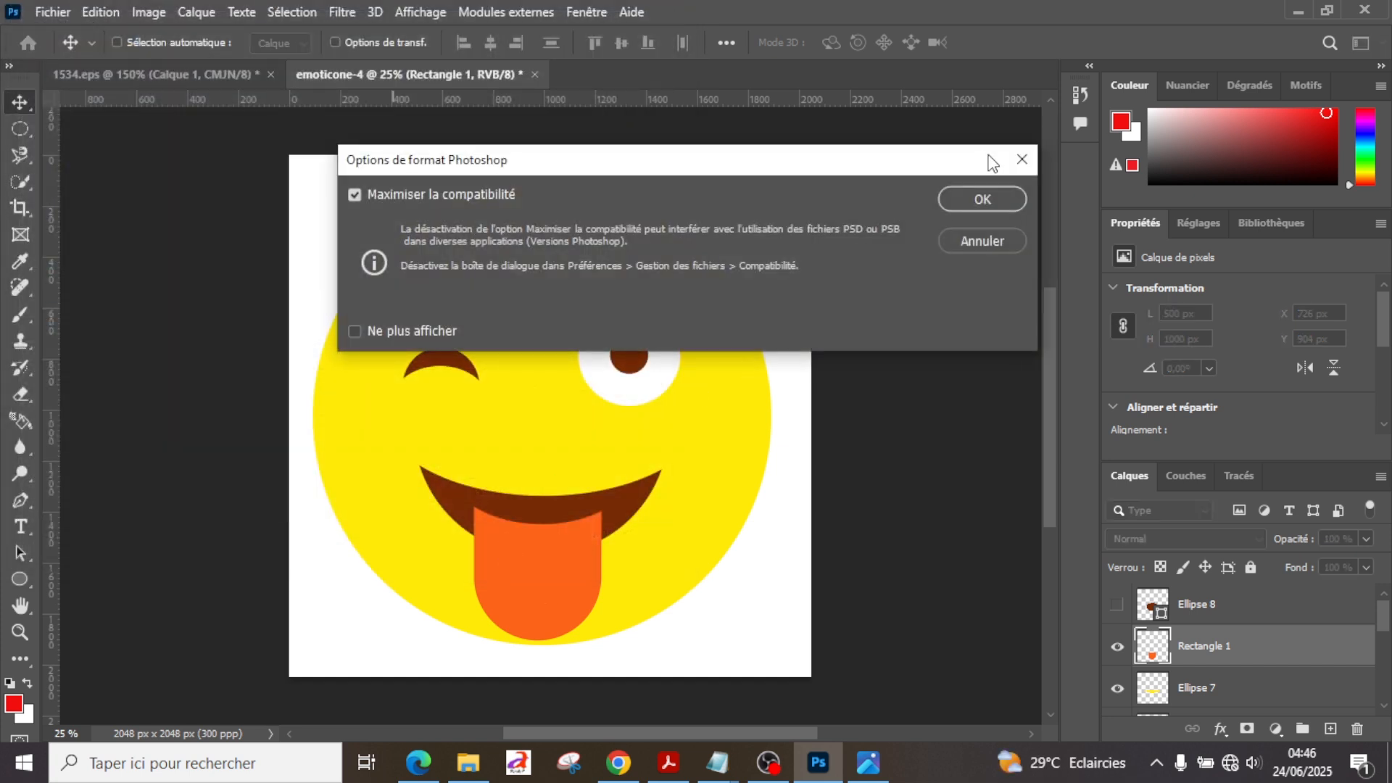
pyautogui.click(994, 198)
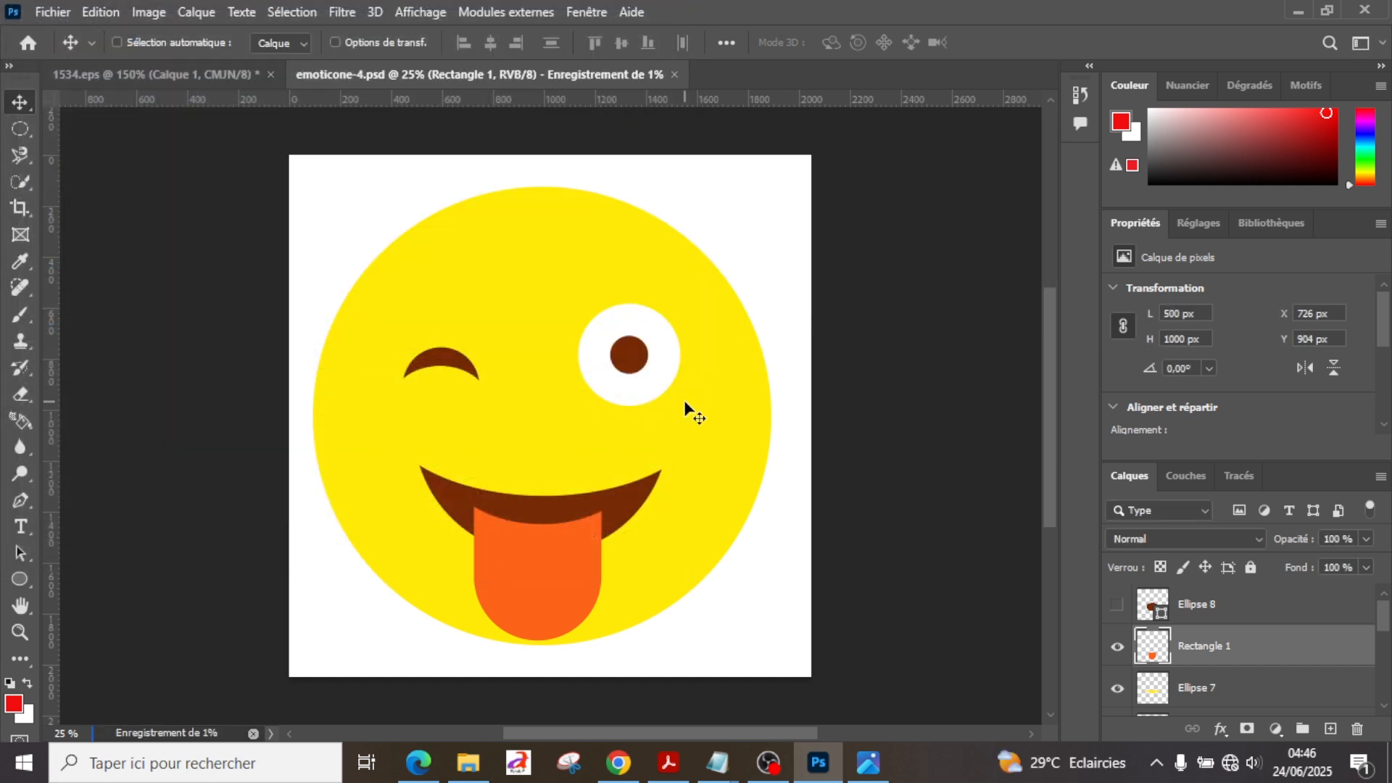
pyautogui.press('ctrl')
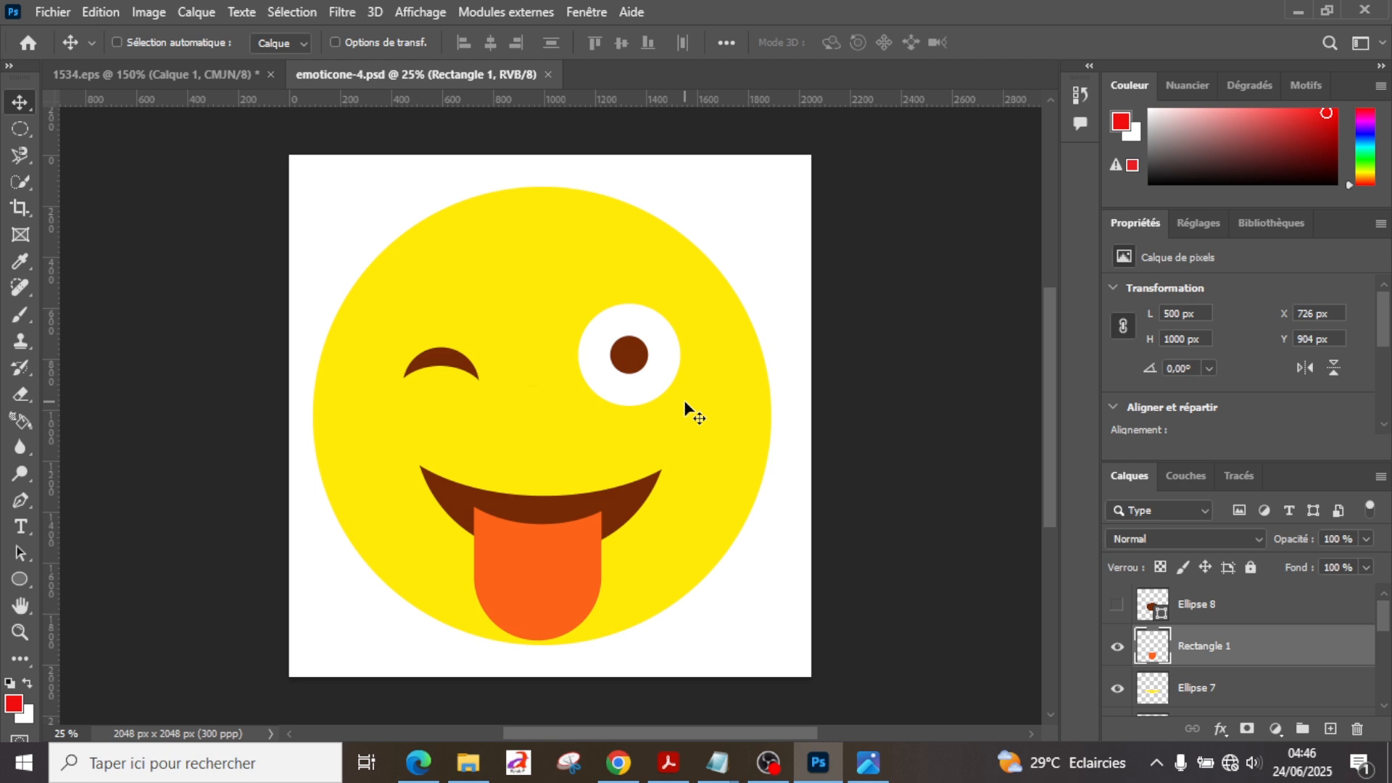
# Step: Quick-export the drawing as a PNG named emoticone-4 into the emoticone-4 folder inside Tutoriels
pyautogui.click(55, 12)
pyautogui.moveTo(176, 507)
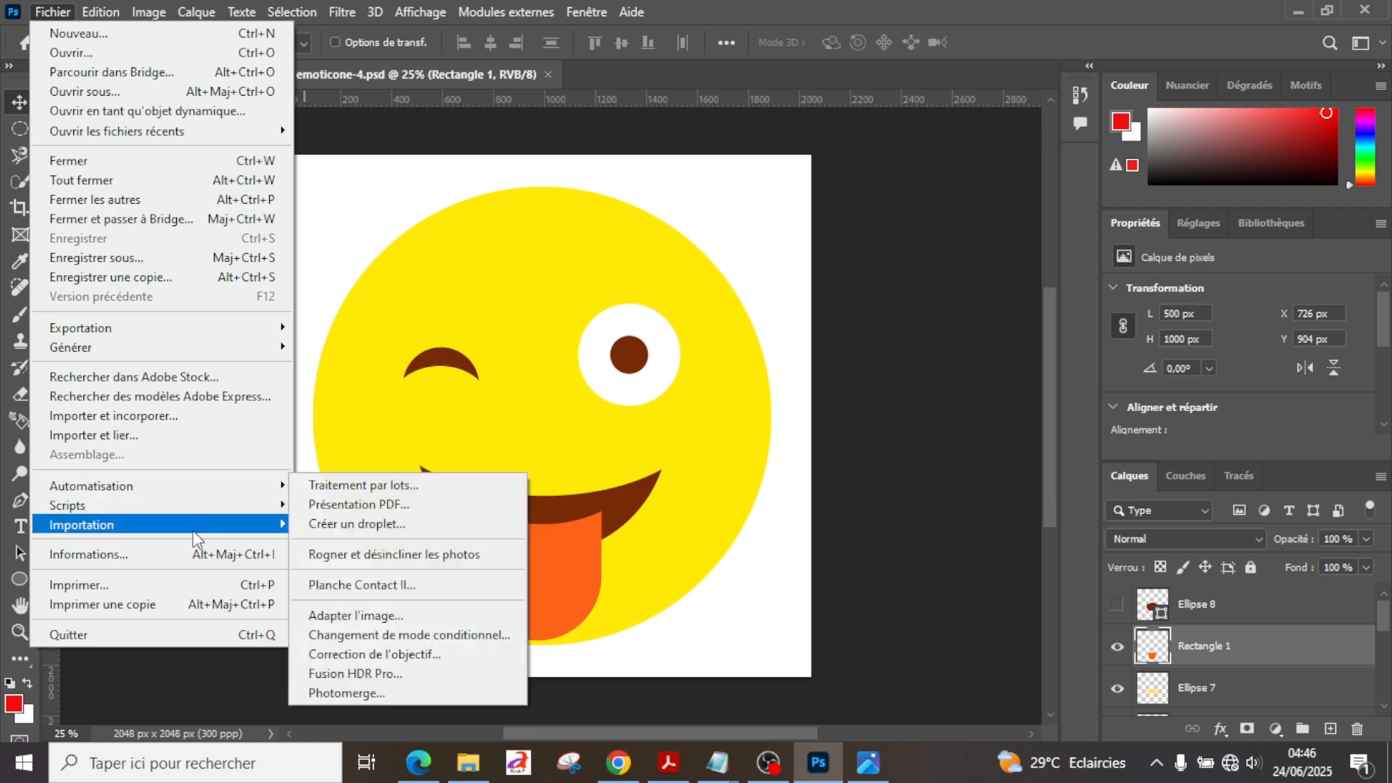
pyautogui.moveTo(183, 332)
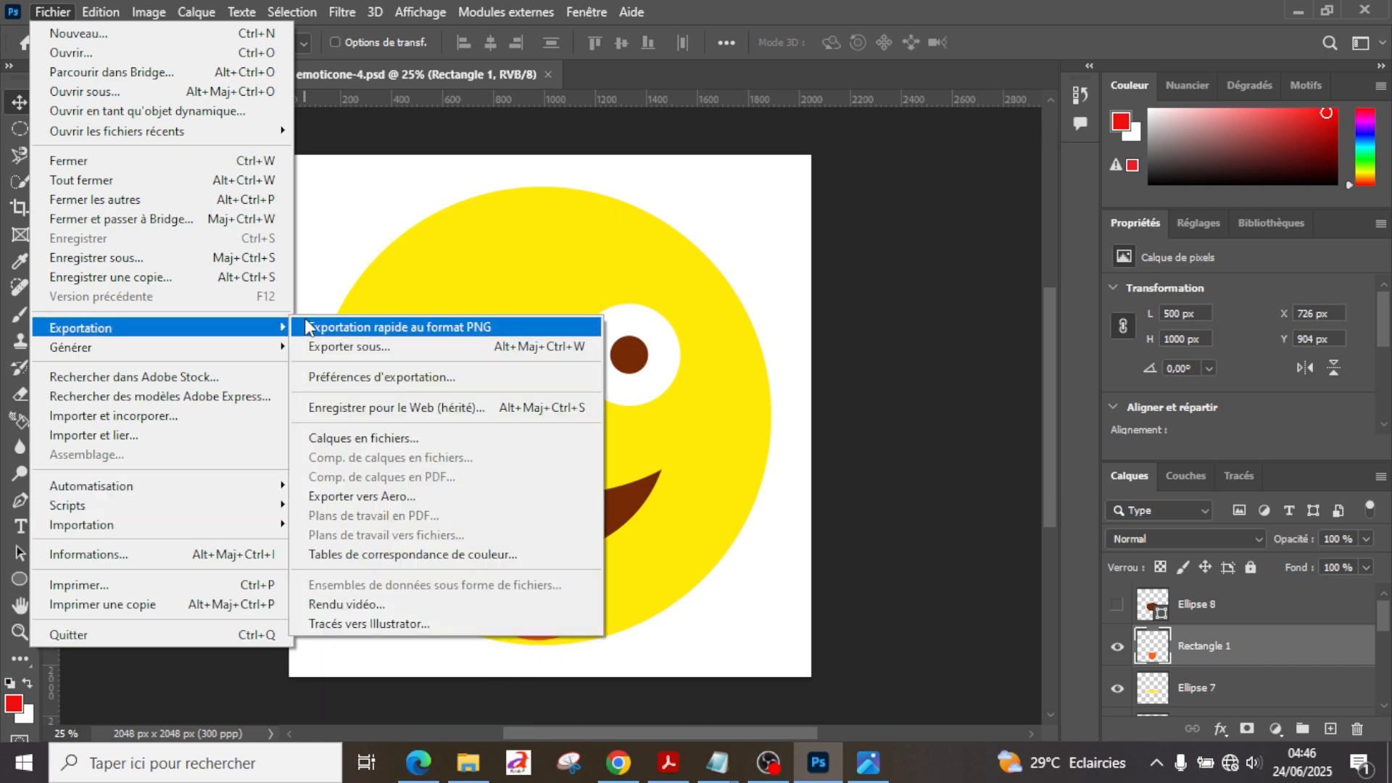
pyautogui.click(349, 324)
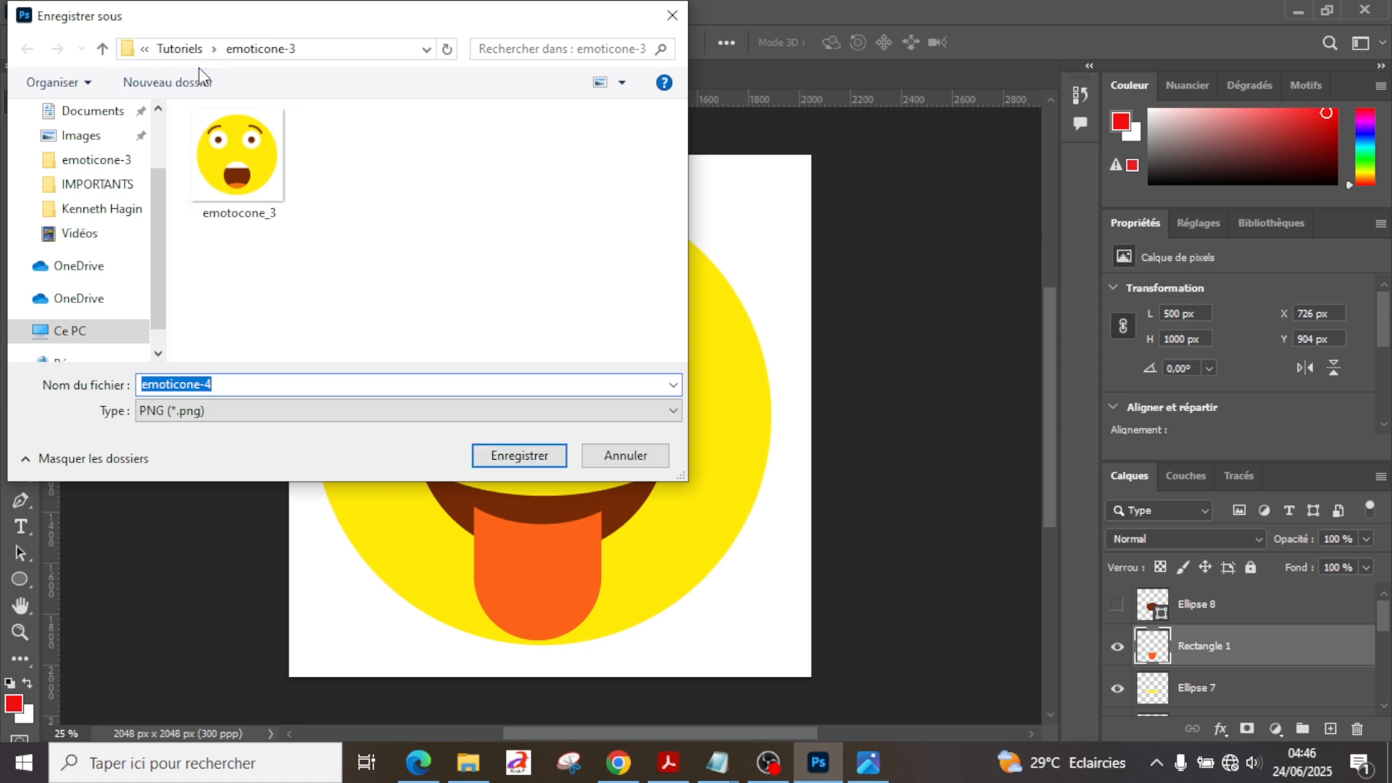
pyautogui.click(182, 48)
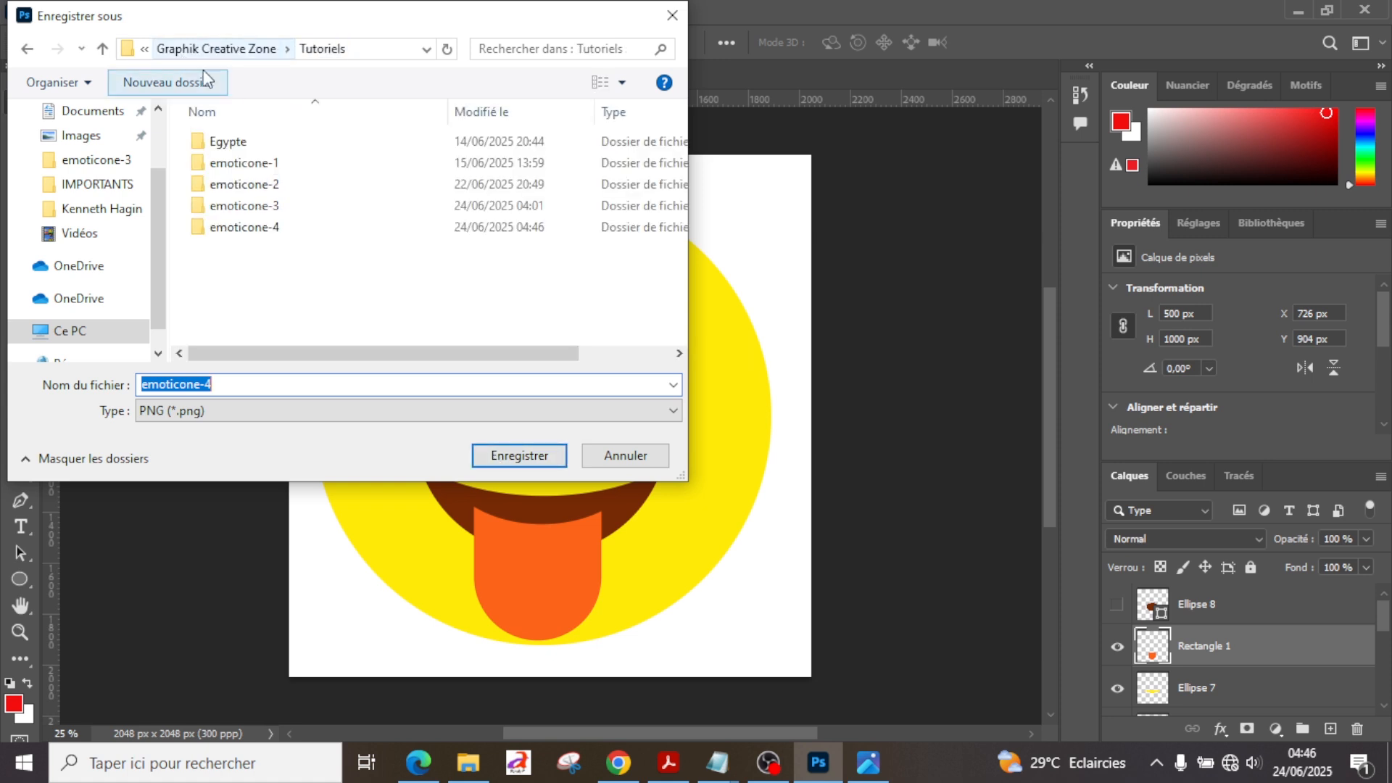
pyautogui.doubleClick(275, 230)
pyautogui.click(519, 454)
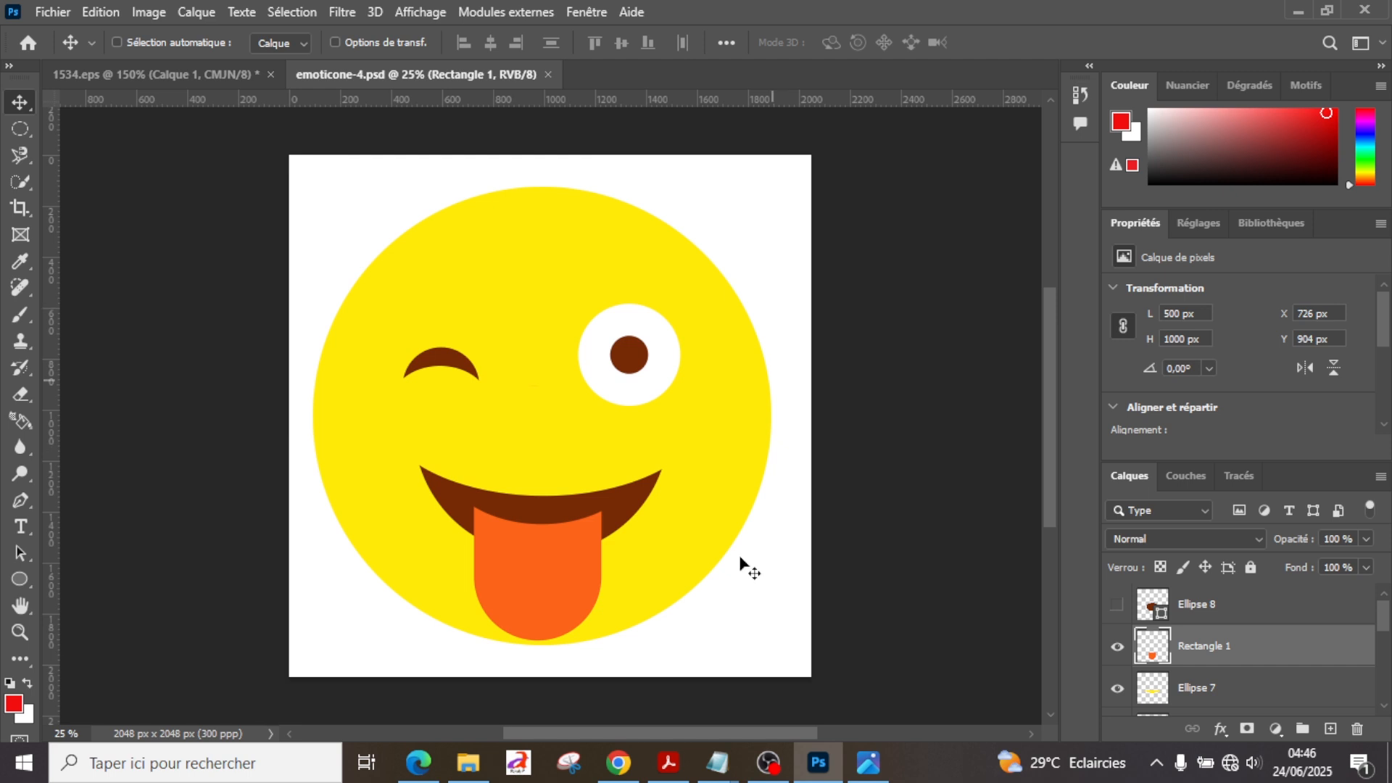
# Step: Switch to File Explorer and open the exported emoticone-4.png from the Tutoriels emoticone-4 folder to check it
pyautogui.moveTo(480, 748)
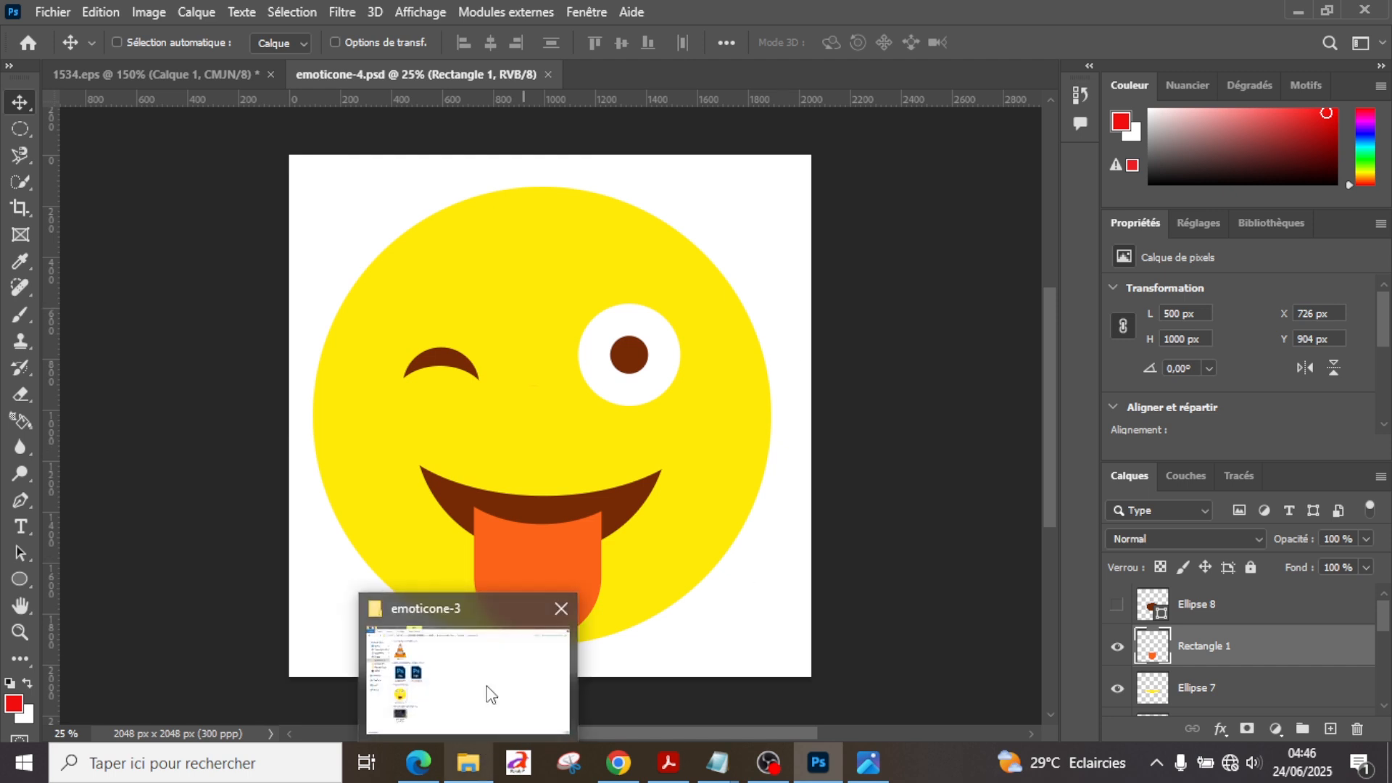
pyautogui.click(487, 688)
pyautogui.click(647, 67)
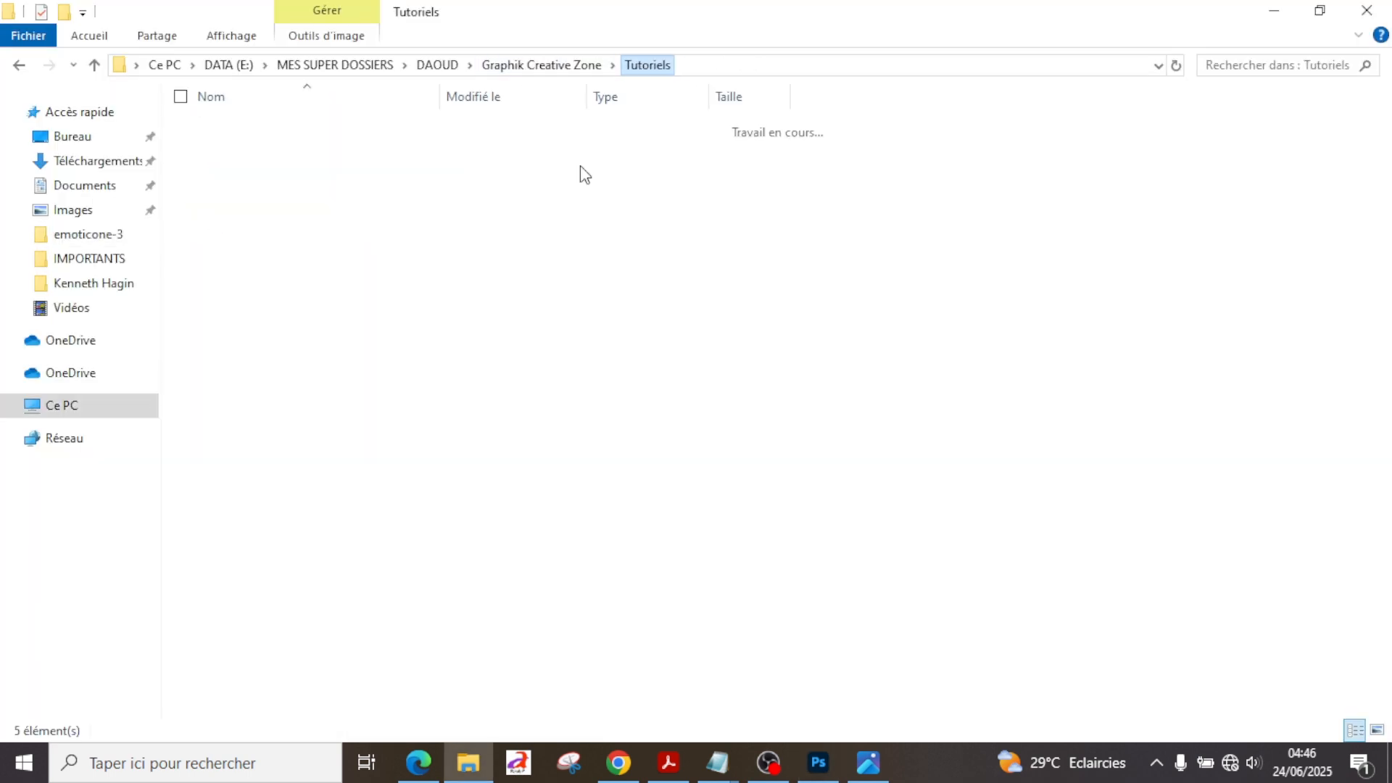
pyautogui.doubleClick(255, 221)
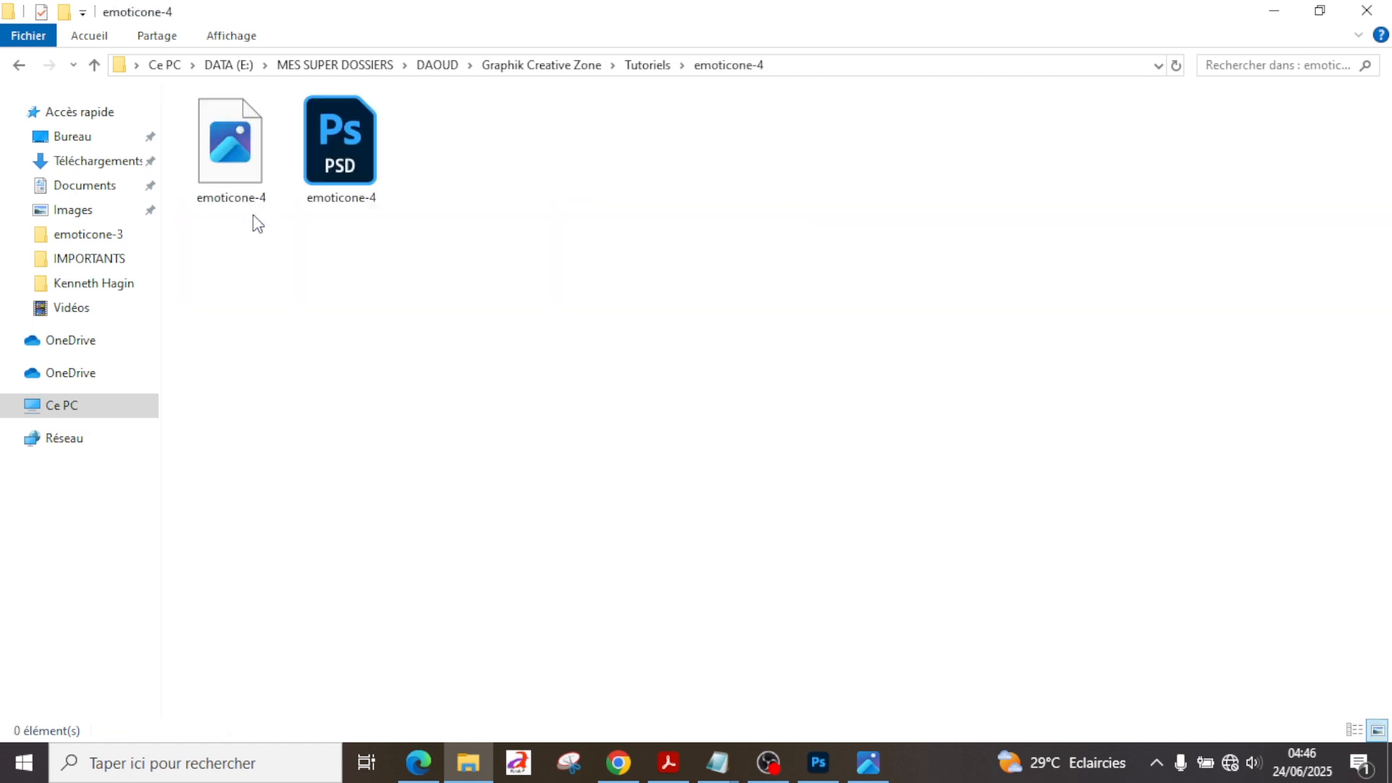
pyautogui.click(254, 184)
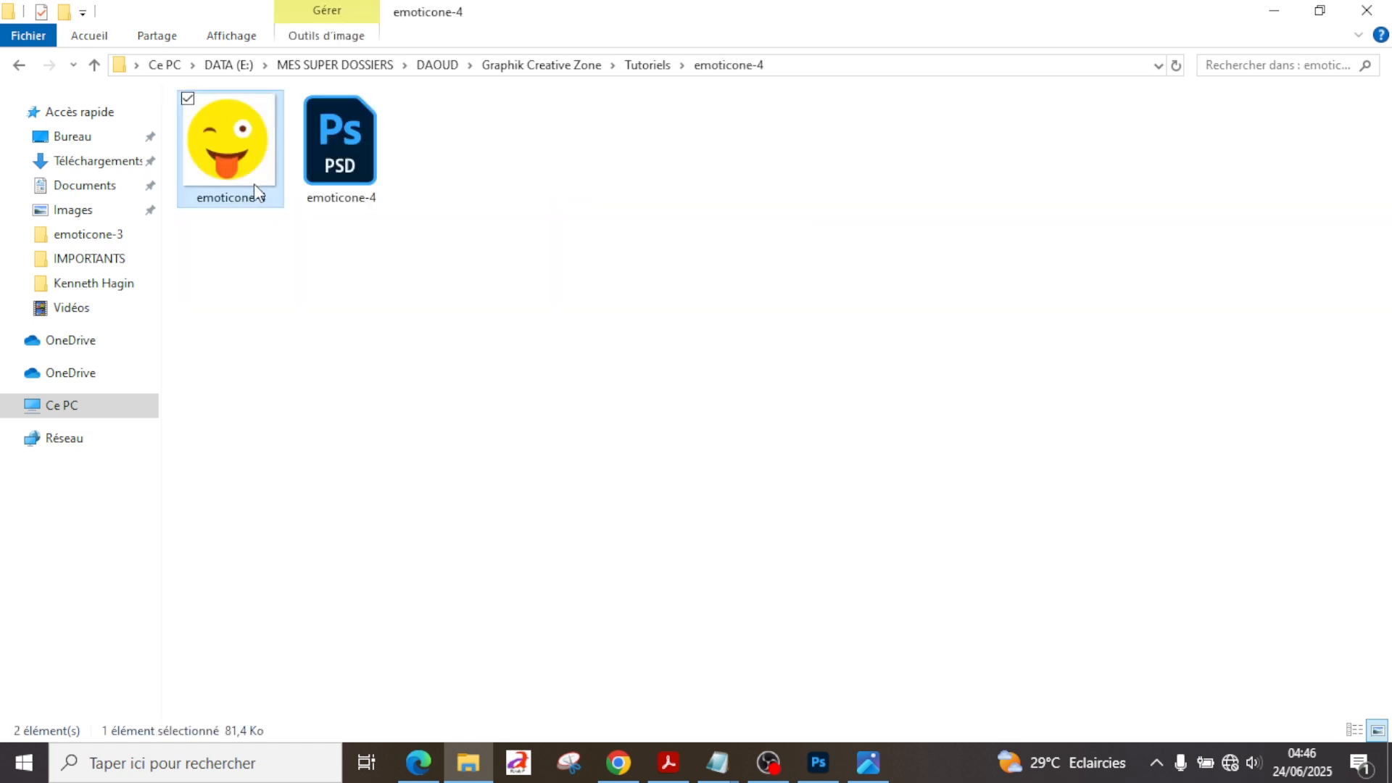
pyautogui.doubleClick(254, 184)
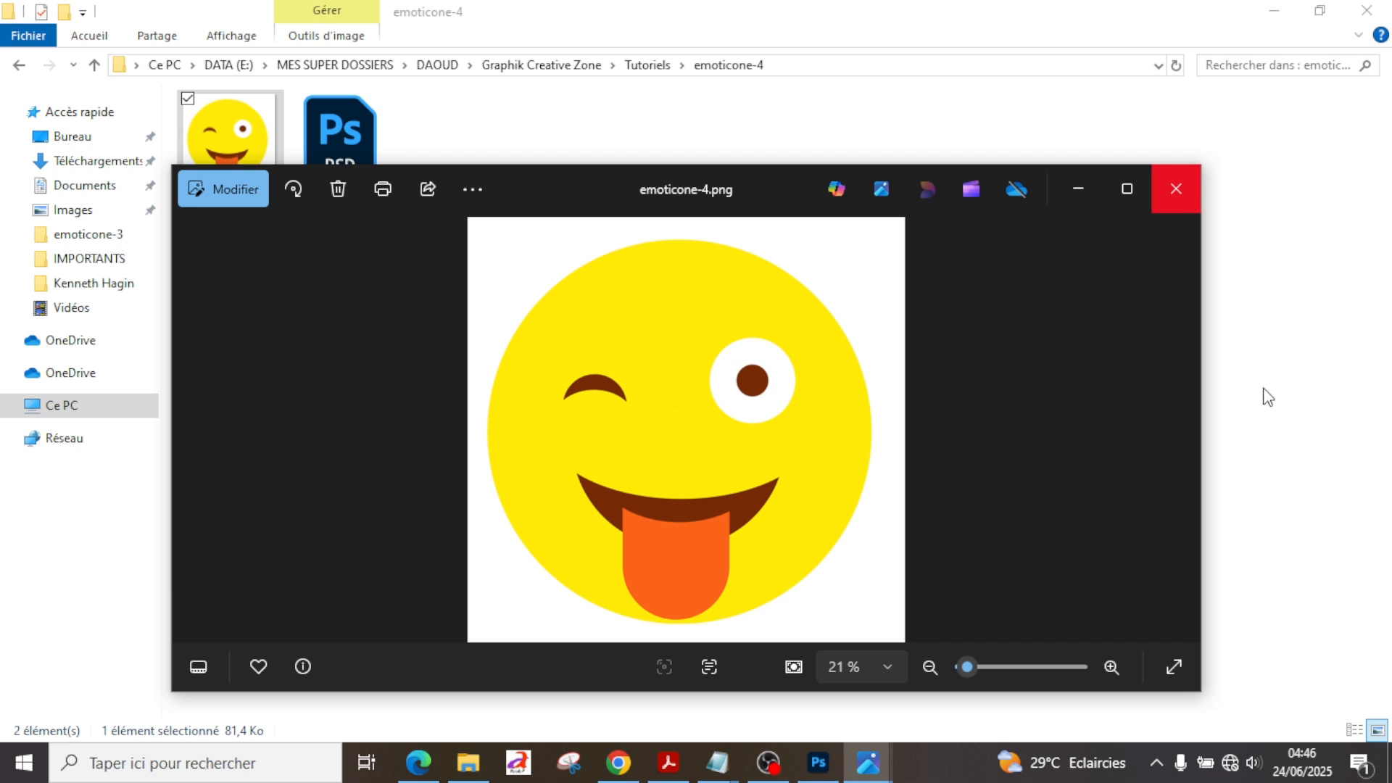
# Step: Close the image preview and switch back to the emoticone-4.psd document in Photoshop
pyautogui.hotkey('alt', 'Tab')
pyautogui.hotkey('alt', 'Tab')
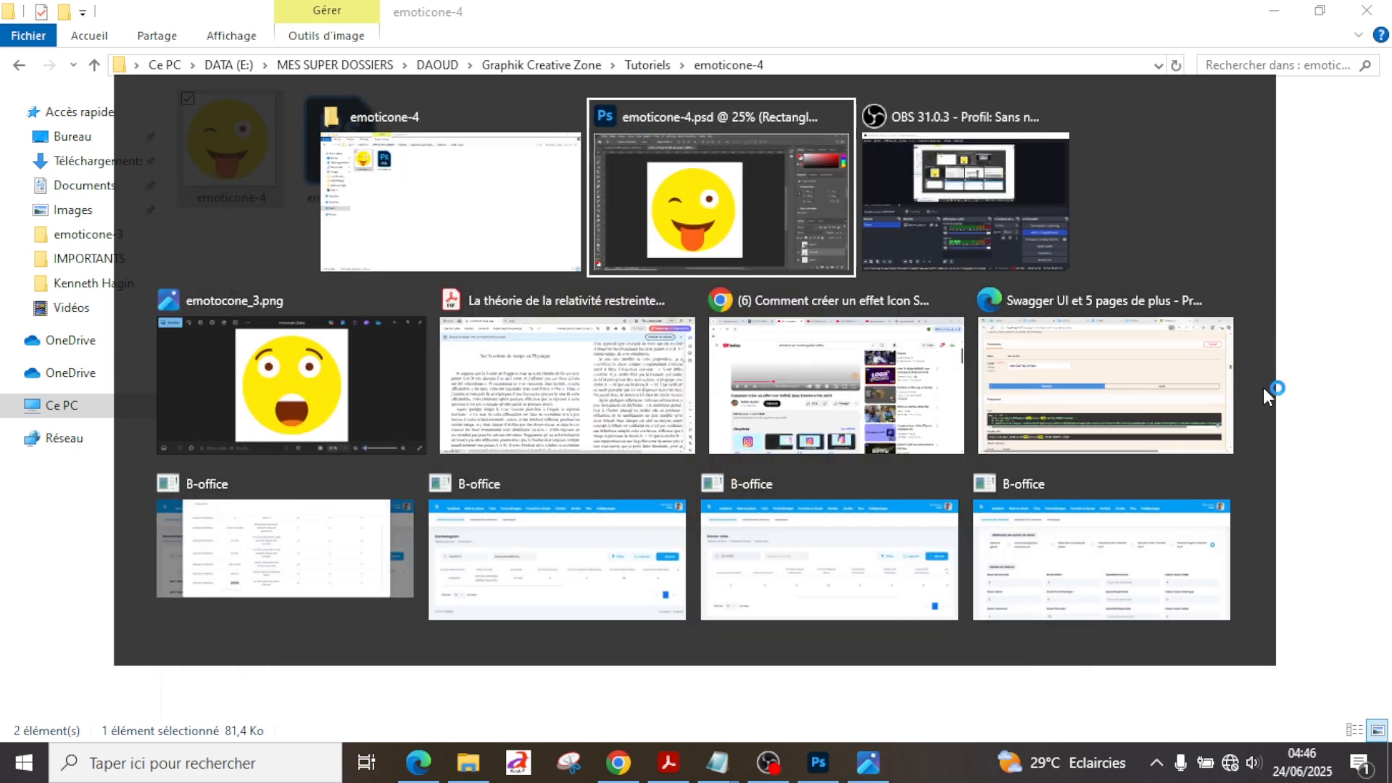
pyautogui.press('ctrl')
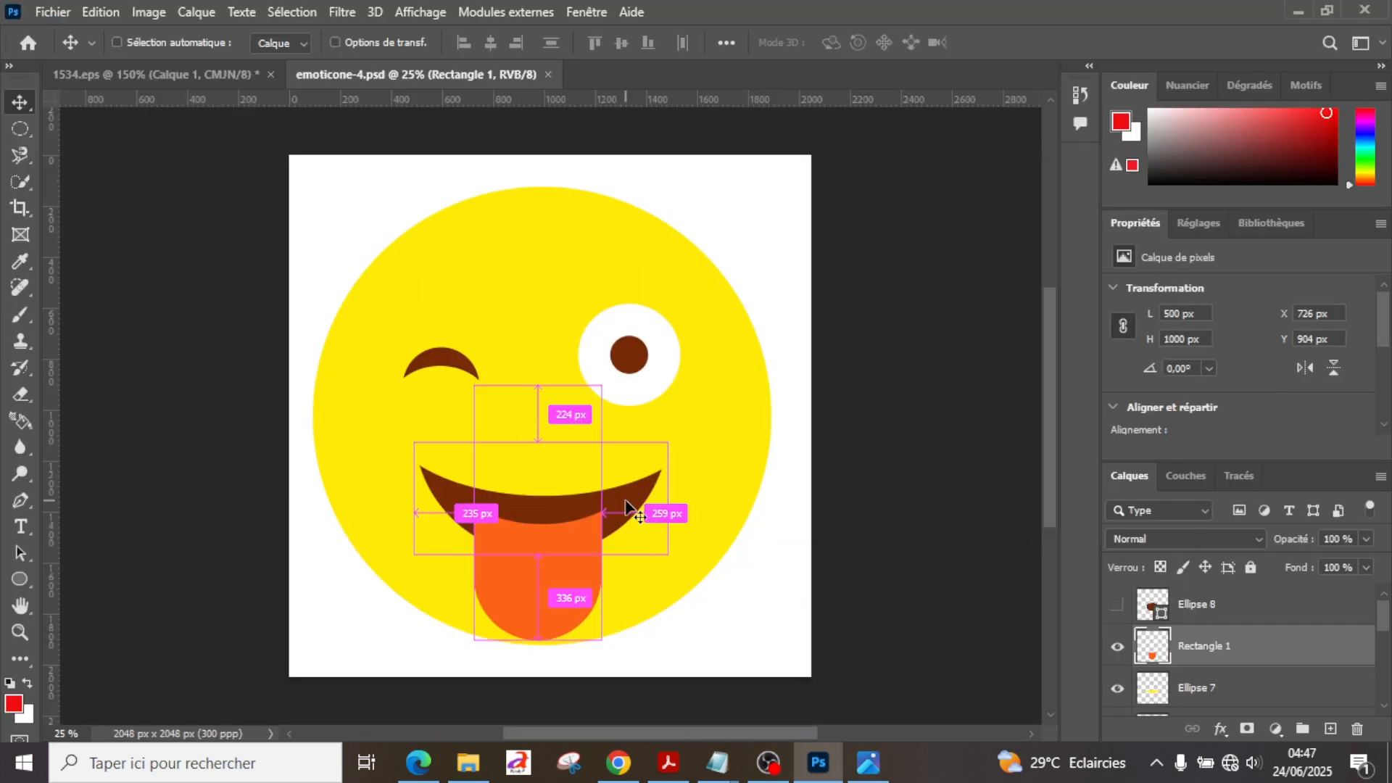